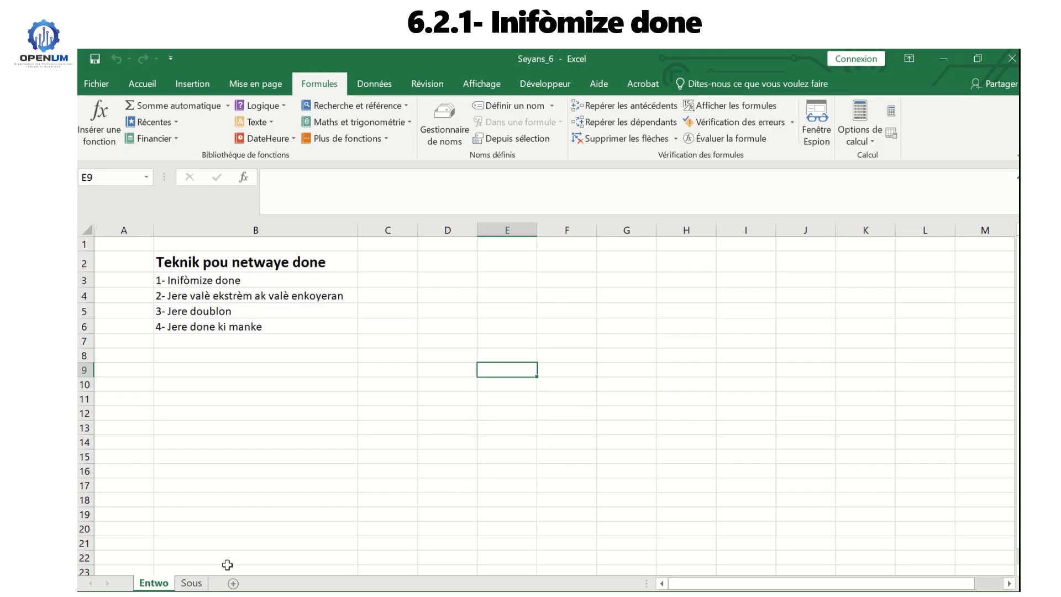
# - Add a new worksheet and copy the entire client table from the Sous sheet into it, starting at cell A1
pyautogui.click(191, 583)
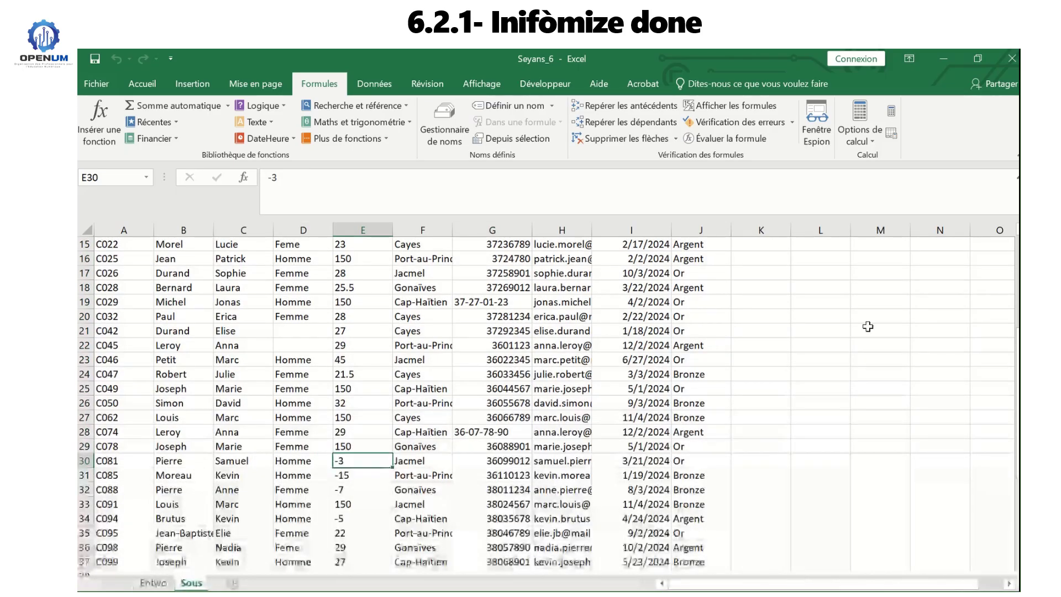
pyautogui.moveTo(1018, 385); pyautogui.dragTo(1017, 265)
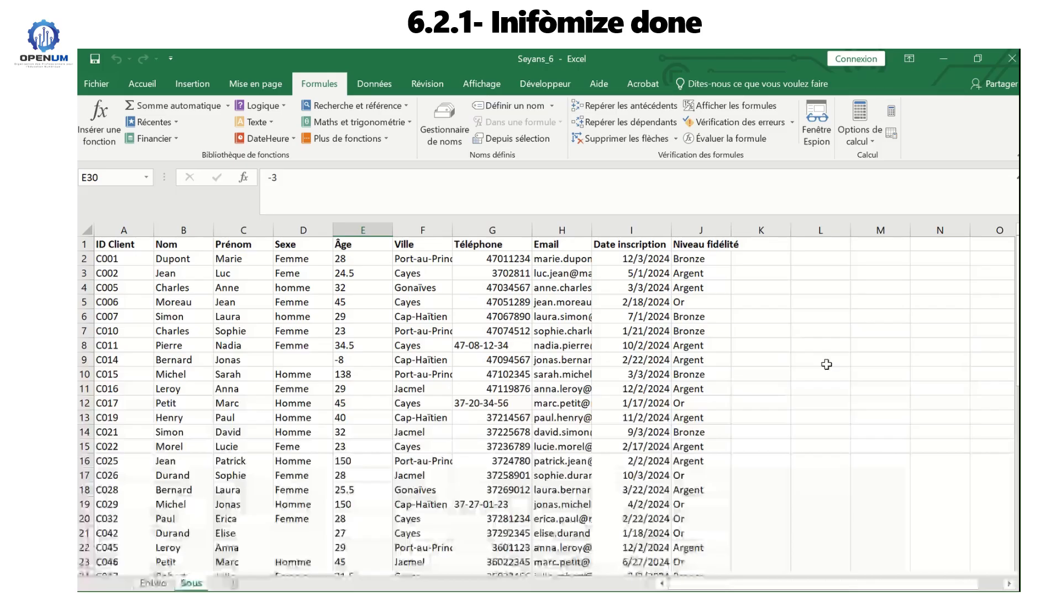
pyautogui.click(232, 584)
pyautogui.click(191, 583)
pyautogui.click(125, 245)
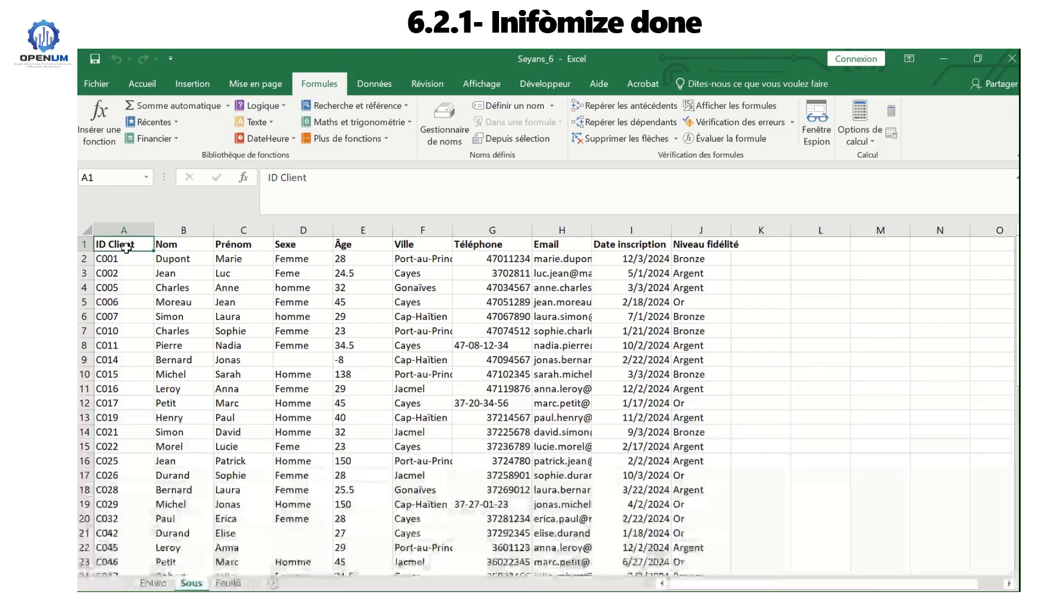
pyautogui.hotkey('ctrl', 'shift', 'End')
pyautogui.hotkey('ctrl', 'c')
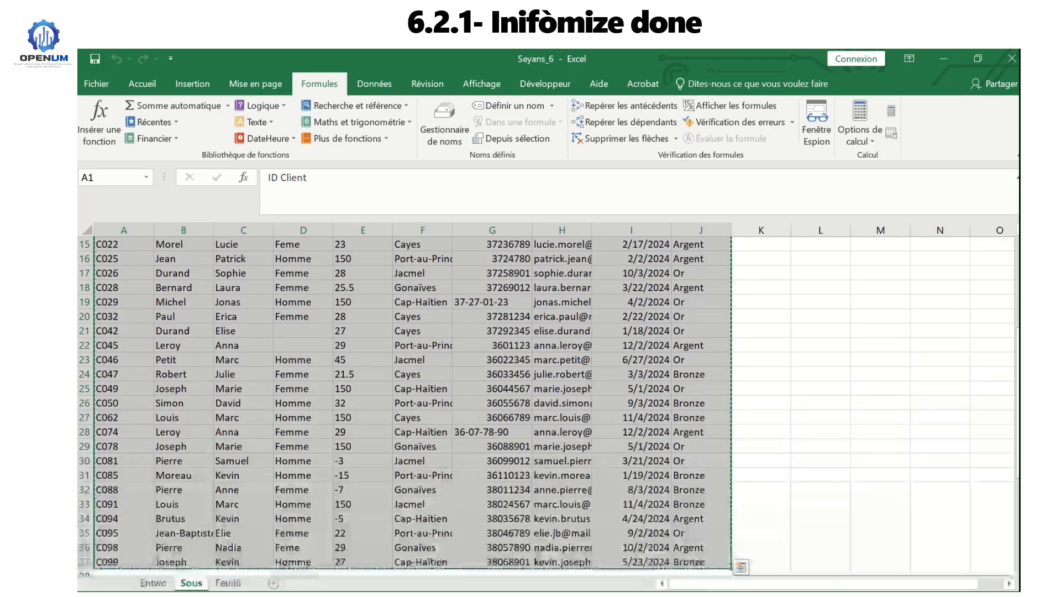
pyautogui.hotkey('ctrl', 'pagedown')
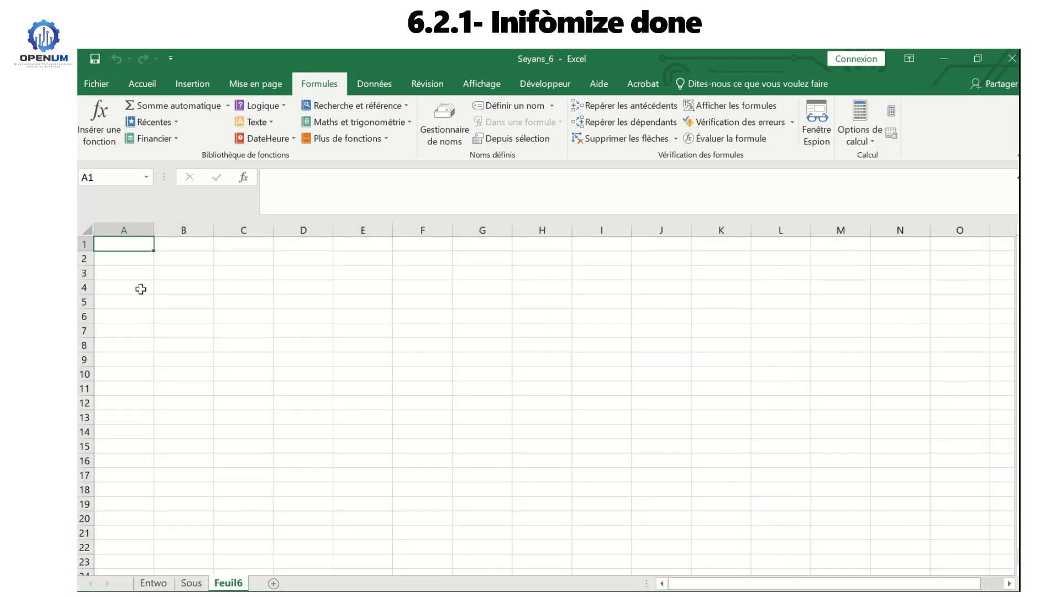
pyautogui.hotkey('ctrl', 'v')
# - Rename the new worksheet holding the copied client table as Travay_1
pyautogui.rightClick(226, 585)
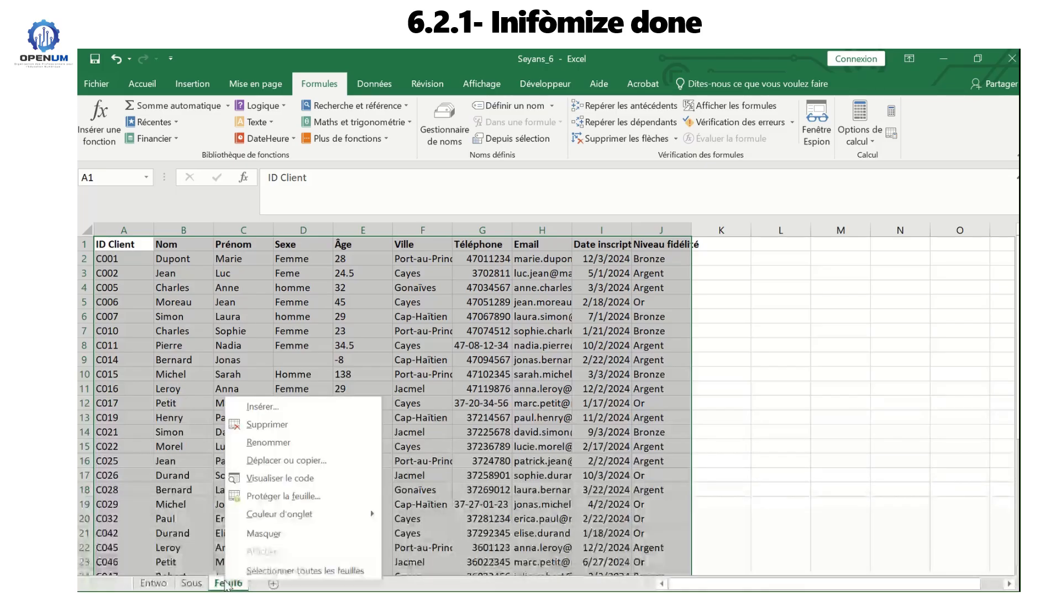
pyautogui.click(284, 443)
pyautogui.write('Travay_1')
pyautogui.press('Return')
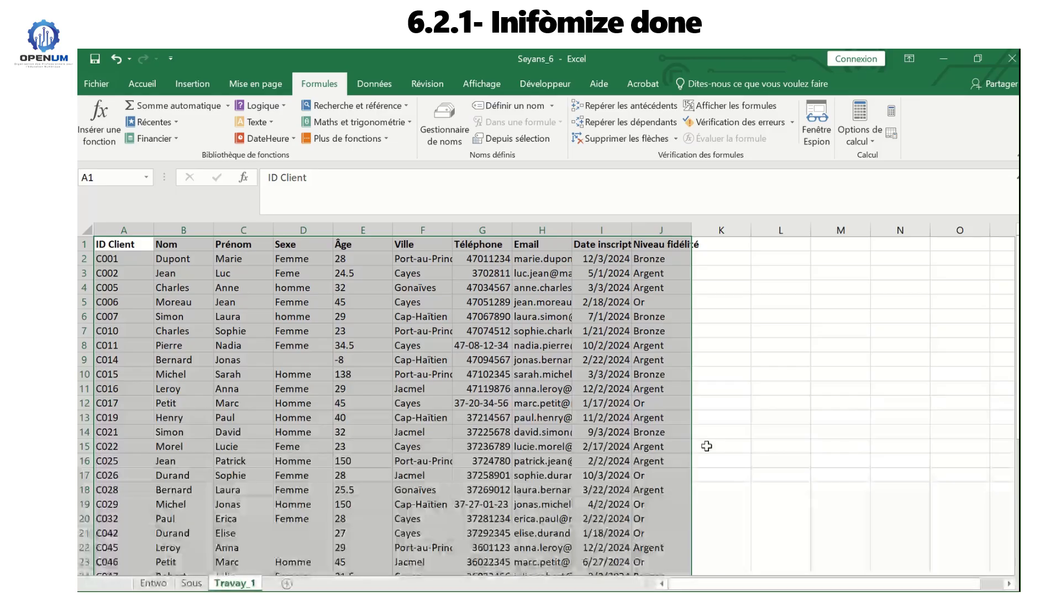
# - Examine the header row and the first client records in the Travay_1 sheet
pyautogui.click(741, 445)
pyautogui.click(226, 318)
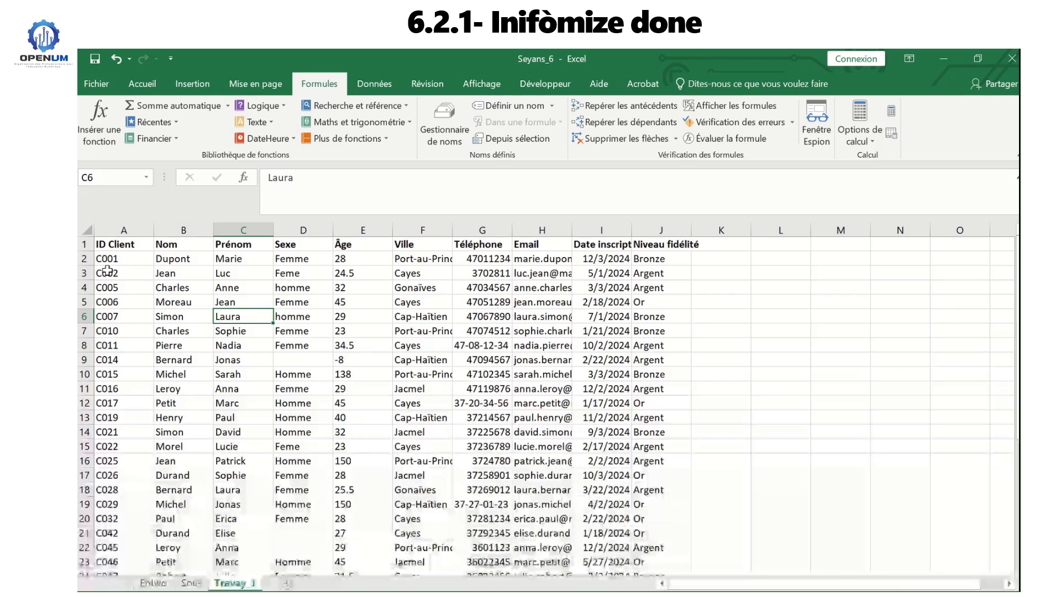
pyautogui.click(85, 245)
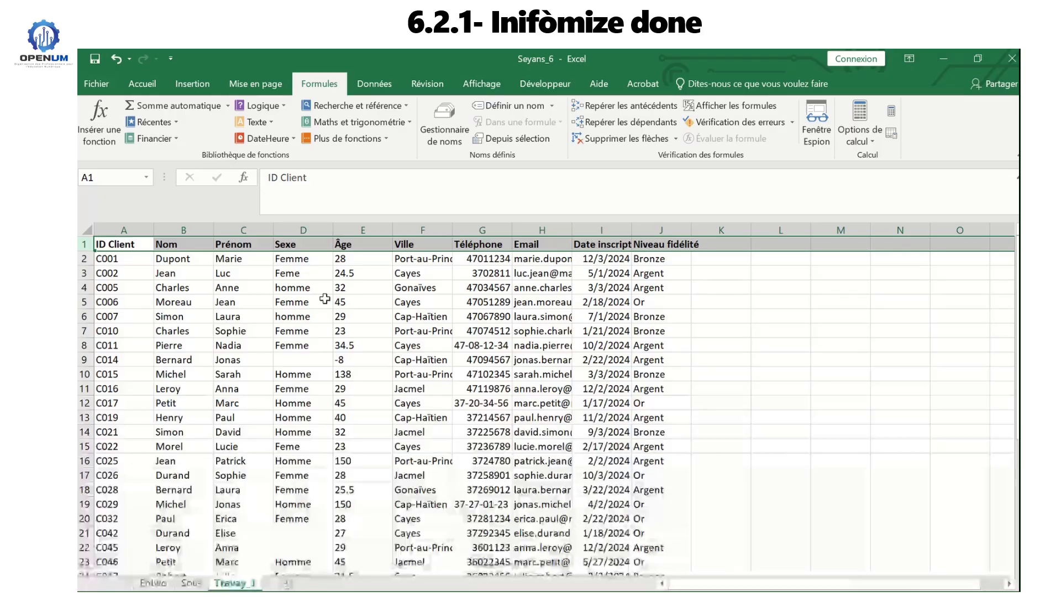
pyautogui.click(283, 318)
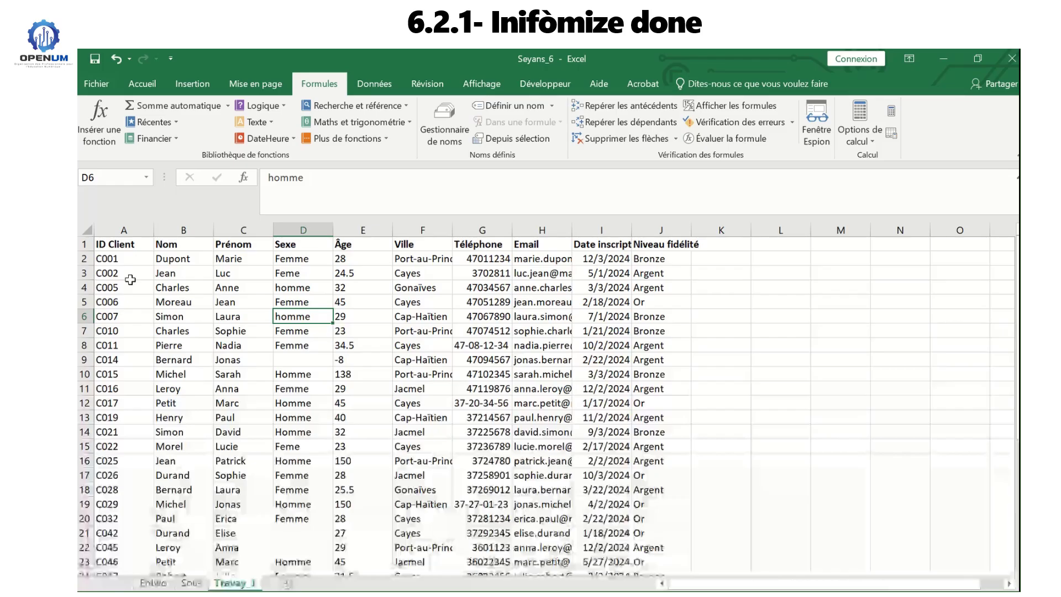
pyautogui.click(82, 259)
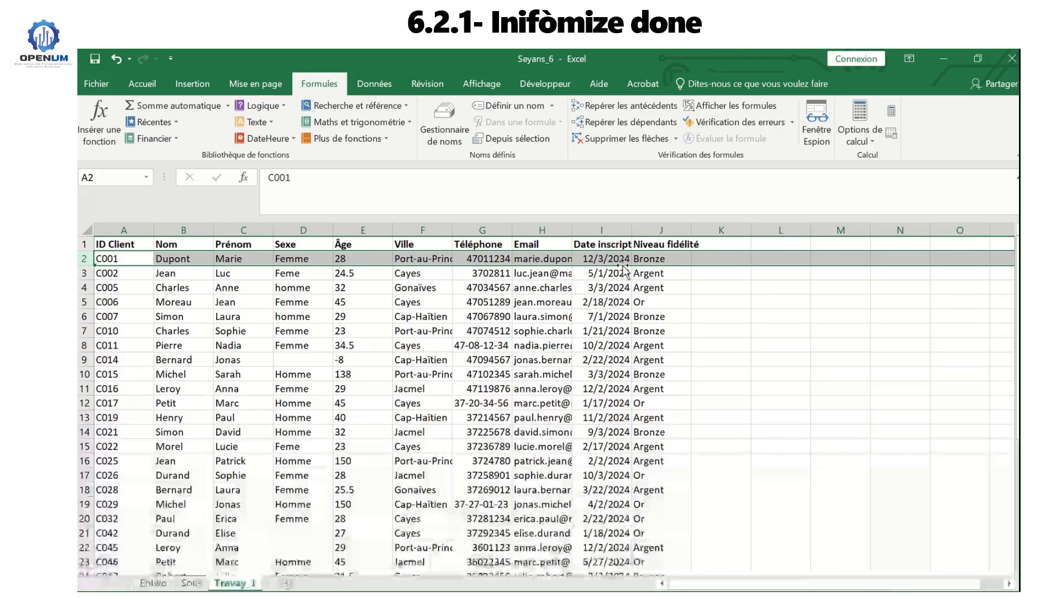
pyautogui.click(676, 262)
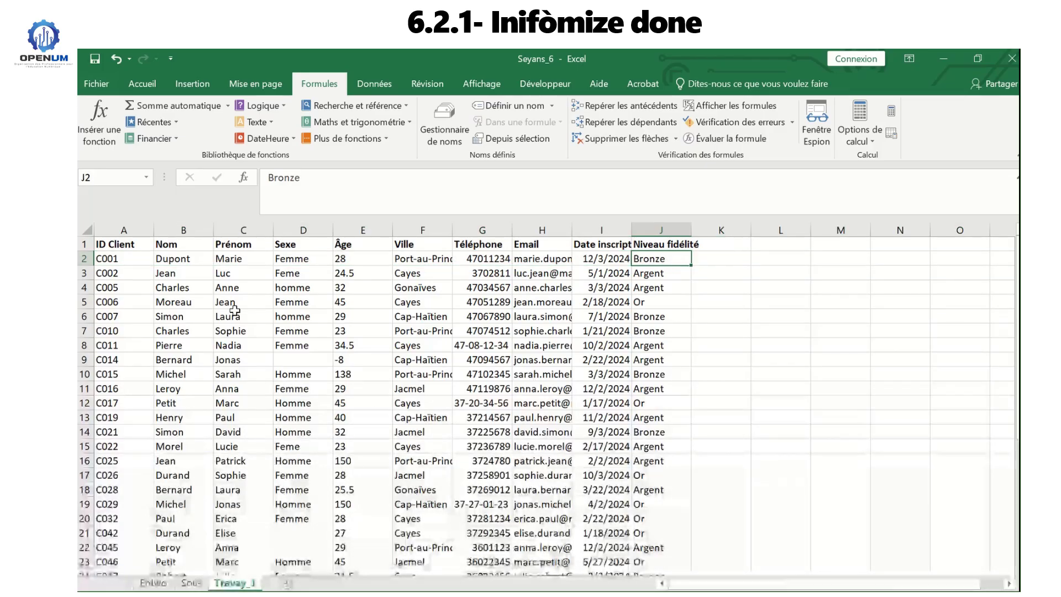
pyautogui.click(182, 273)
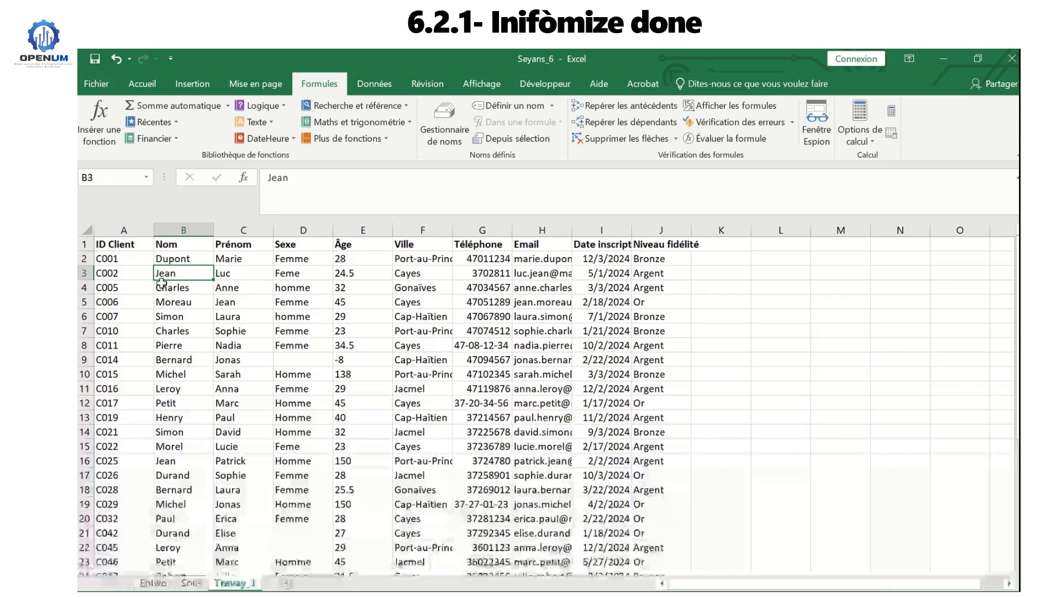
# - Turn on filtering for the whole client table in Travay_1, with row 1 as the headers
pyautogui.click(130, 243)
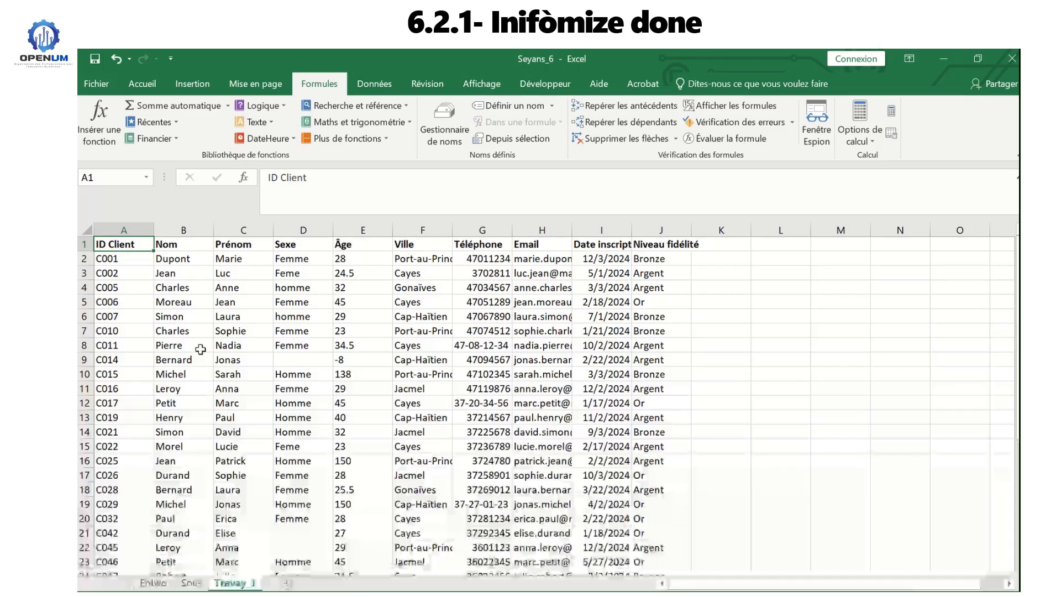
pyautogui.hotkey('ctrl', 'shift', 'End')
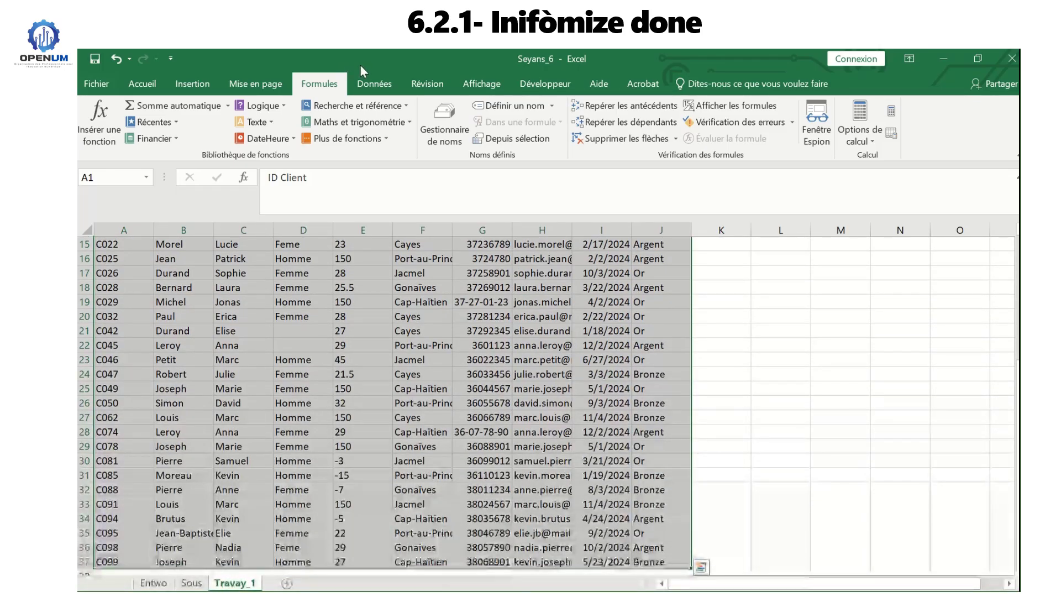
pyautogui.click(374, 86)
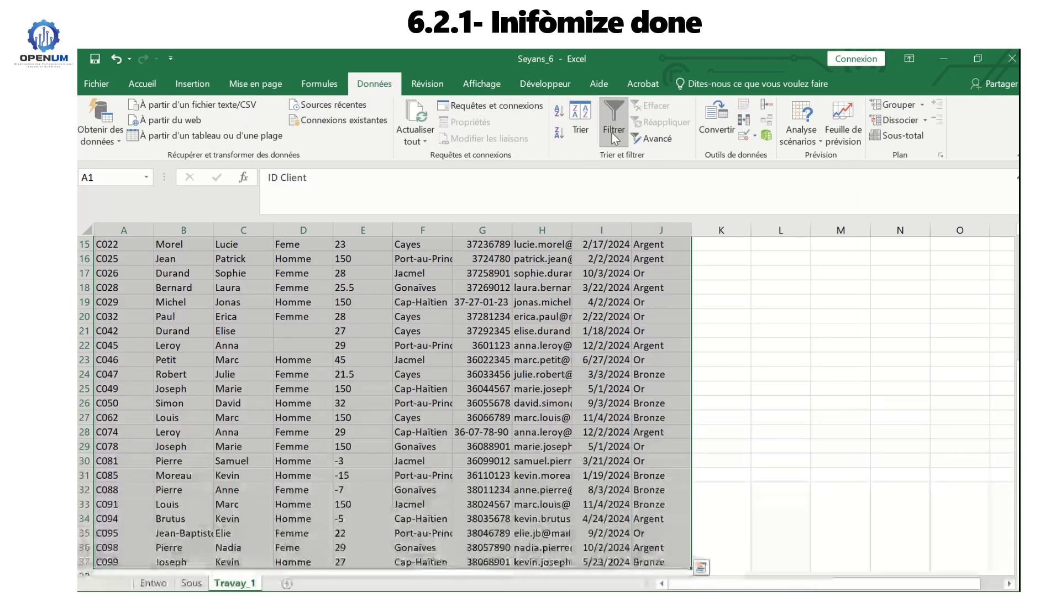
pyautogui.moveTo(1019, 393); pyautogui.dragTo(1018, 265)
pyautogui.click(137, 271)
pyautogui.click(130, 245)
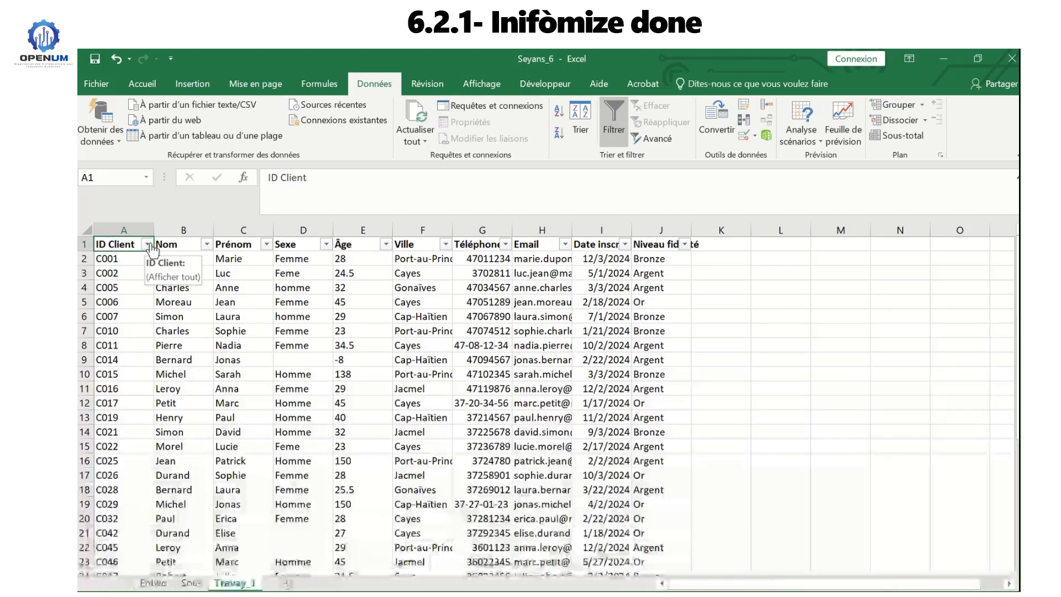
# - Review the distinct values of the ID Client column in its filter list and format the column as Texte
pyautogui.click(148, 244)
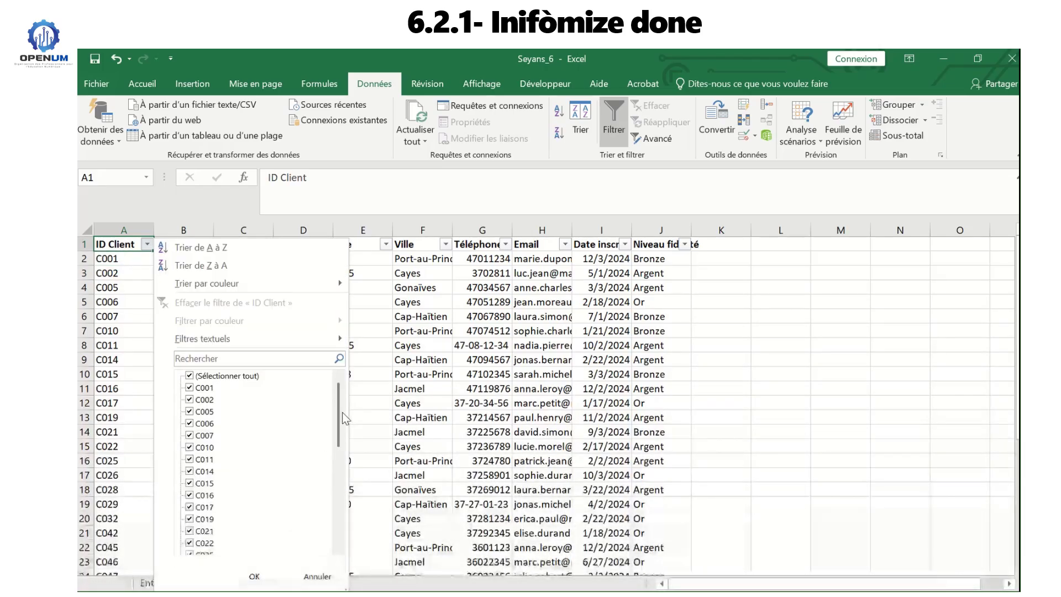
pyautogui.moveTo(340, 412); pyautogui.dragTo(354, 392)
pyautogui.moveTo(354, 392); pyautogui.dragTo(310, 373)
pyautogui.click(399, 446)
pyautogui.click(128, 220)
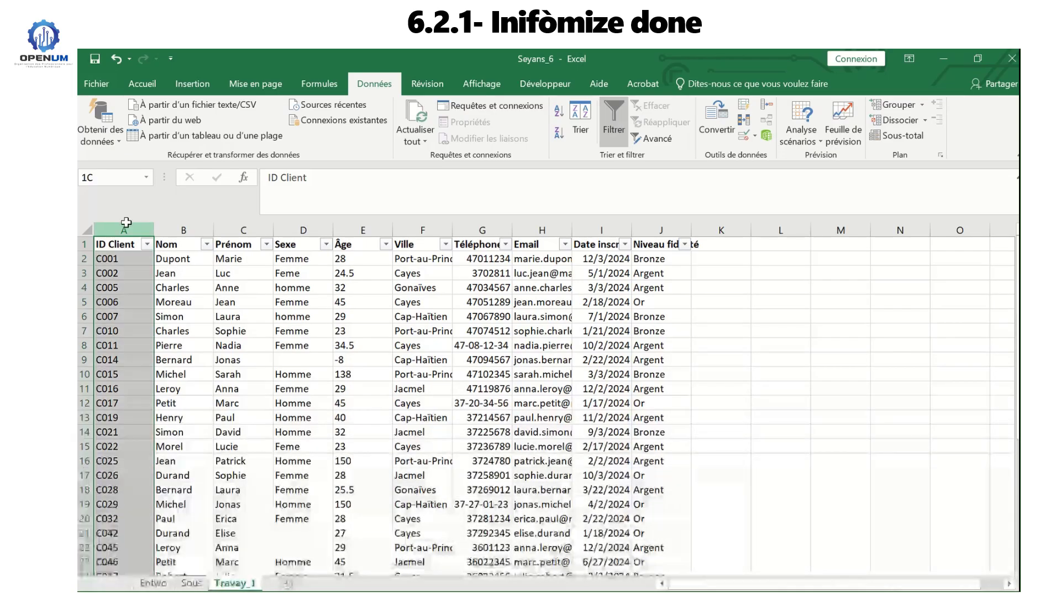
pyautogui.click(142, 85)
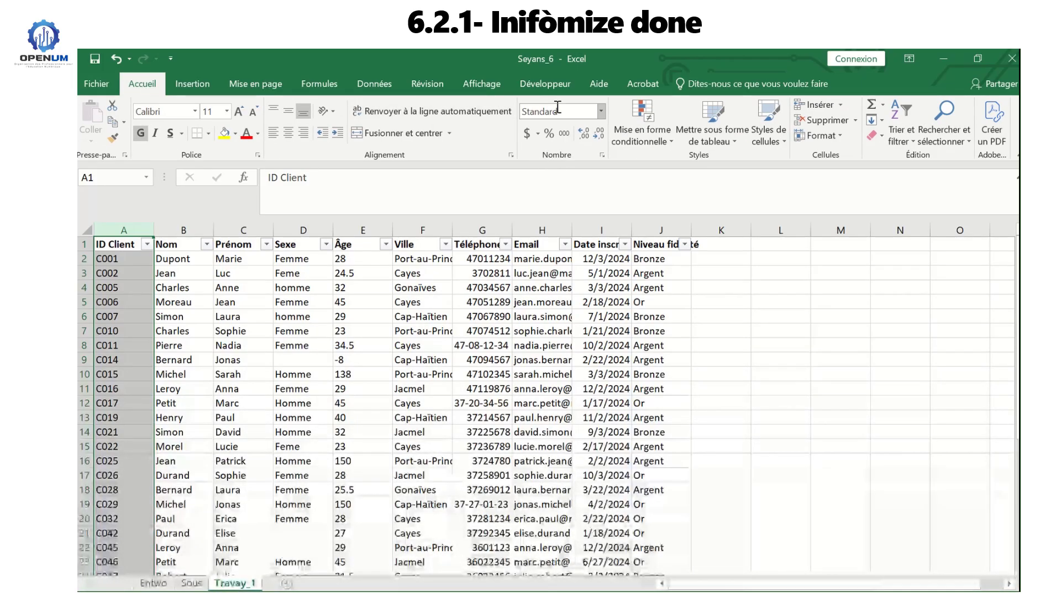
pyautogui.click(601, 113)
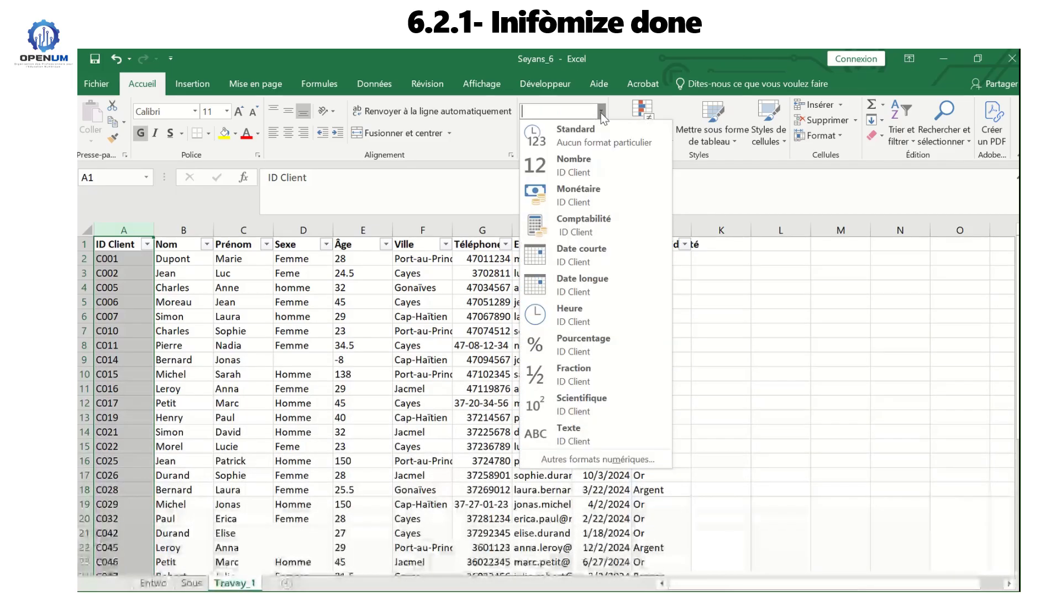
pyautogui.click(583, 442)
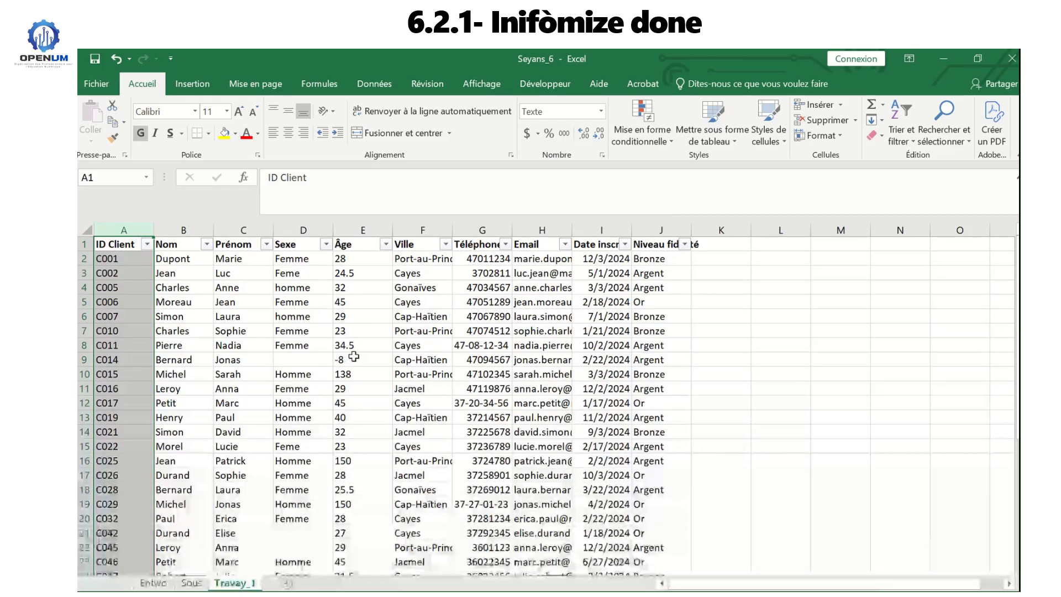
# - Check the distinct values of the Nom column in its filter list and apply the Texte format to the column
pyautogui.click(191, 244)
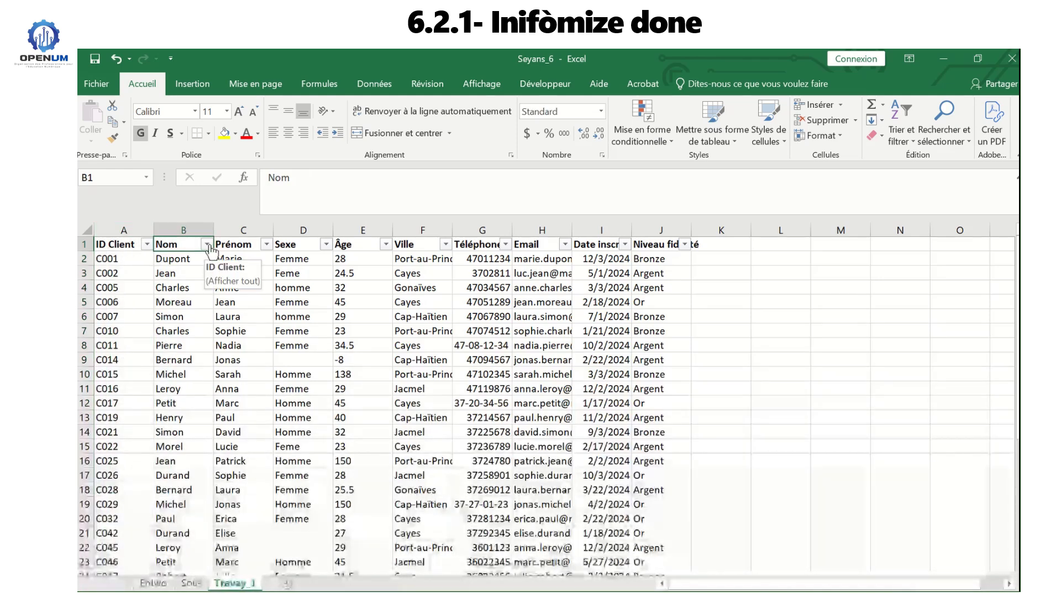
pyautogui.click(207, 244)
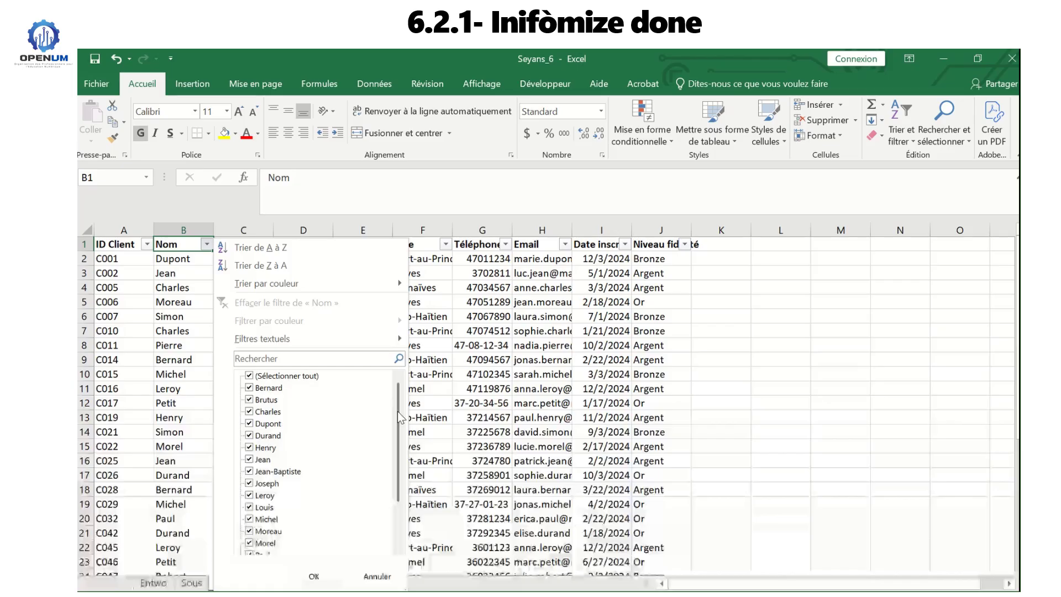
pyautogui.moveTo(398, 411)
pyautogui.mouseDown()
pyautogui.moveTo(393, 469)
pyautogui.moveTo(392, 409)
pyautogui.mouseUp()
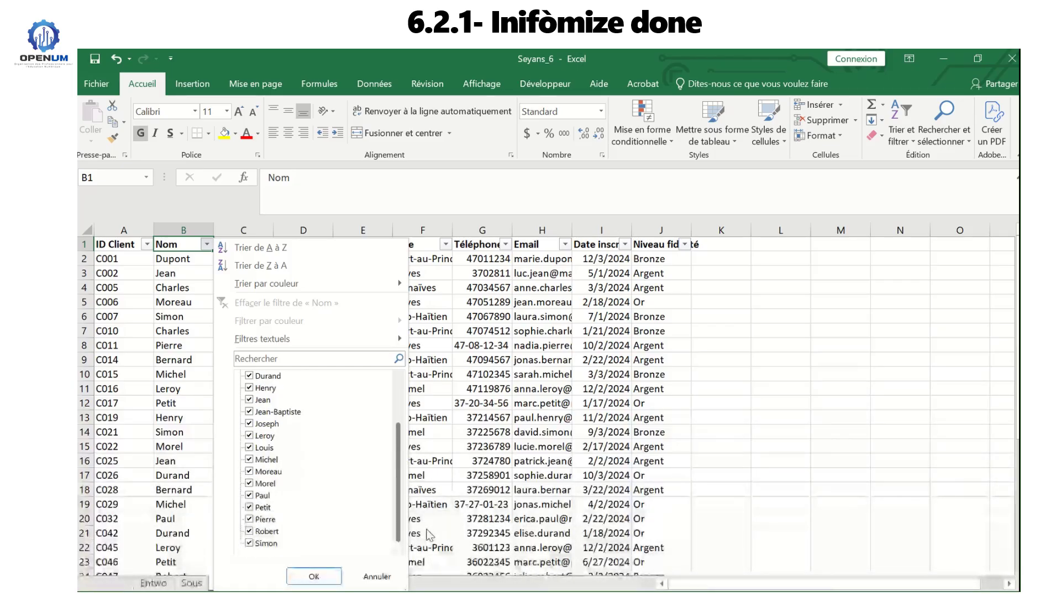
pyautogui.click(444, 497)
pyautogui.click(200, 226)
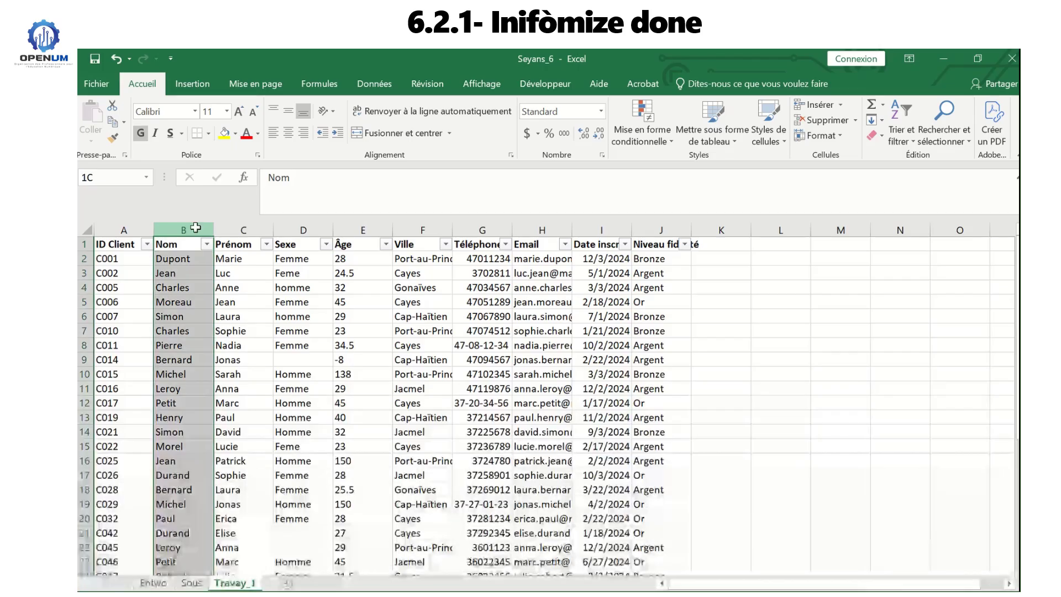
pyautogui.click(600, 112)
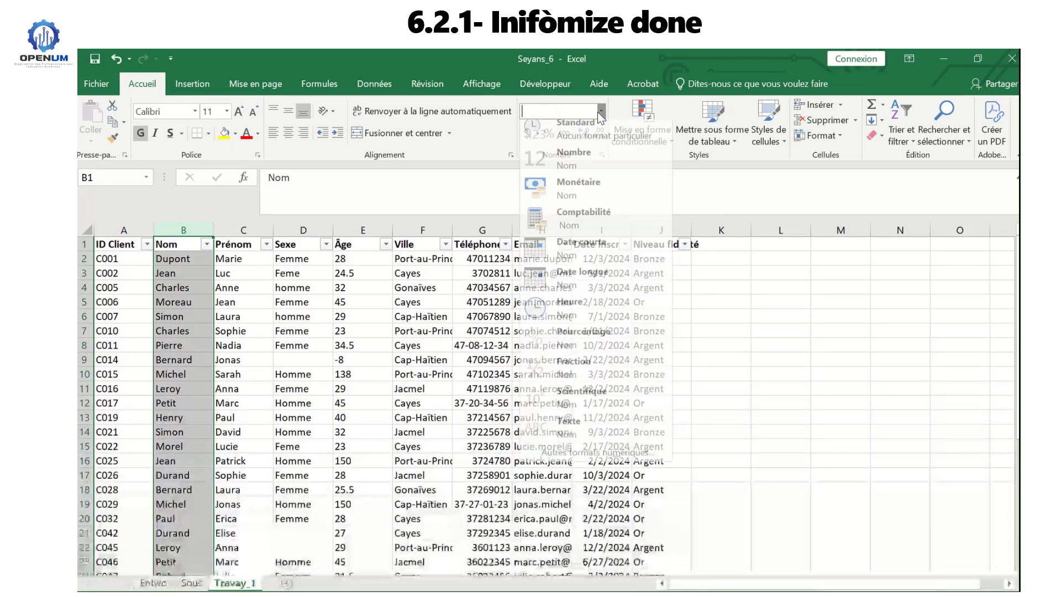
pyautogui.click(582, 434)
# - Inspect the distinct values of the Prénom column in its filter list and set the column's format to Texte
pyautogui.click(266, 244)
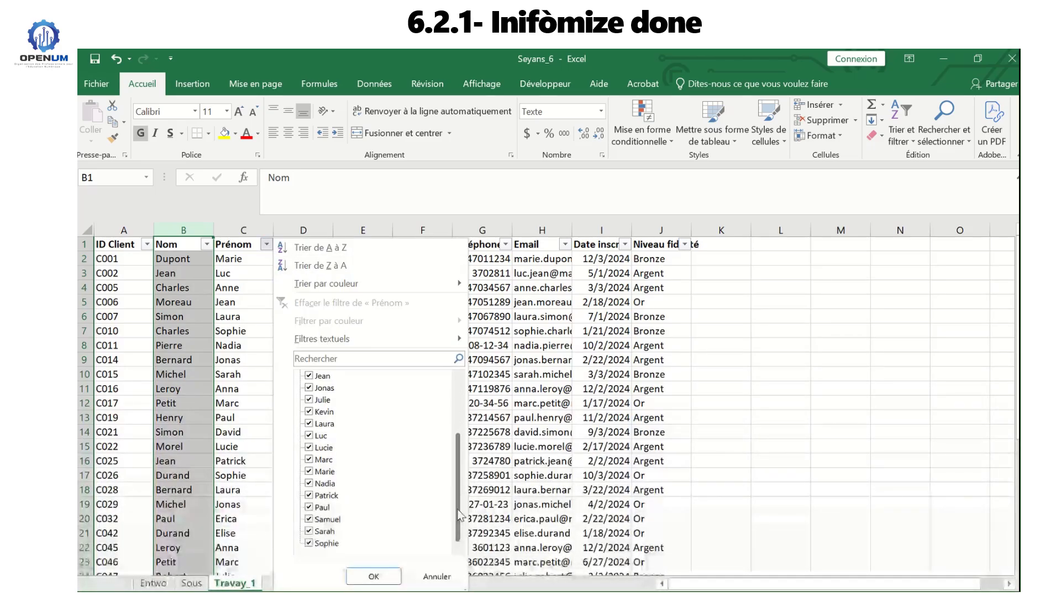
pyautogui.click(373, 576)
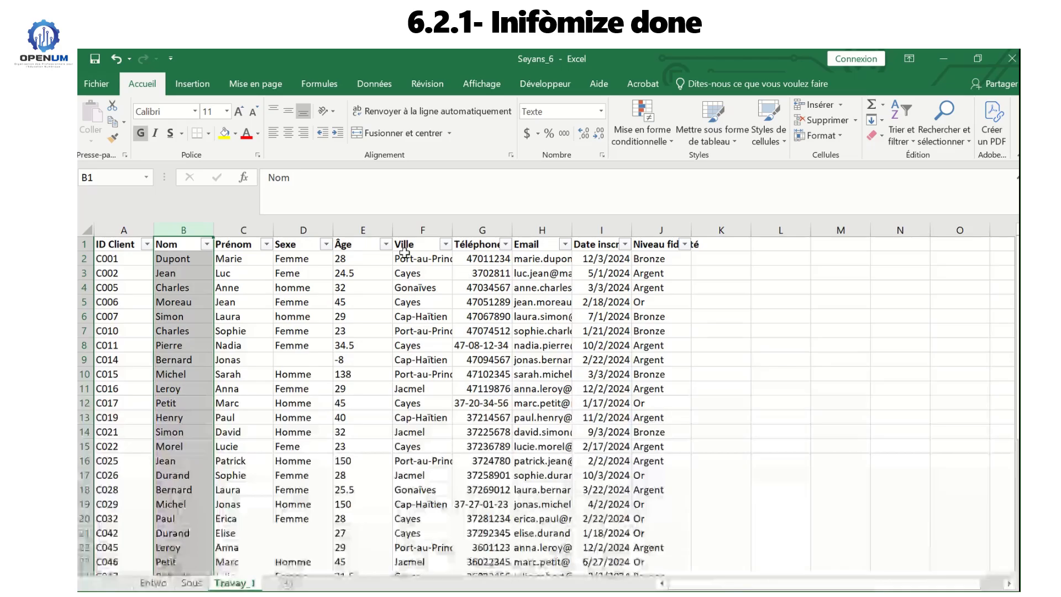
pyautogui.click(246, 231)
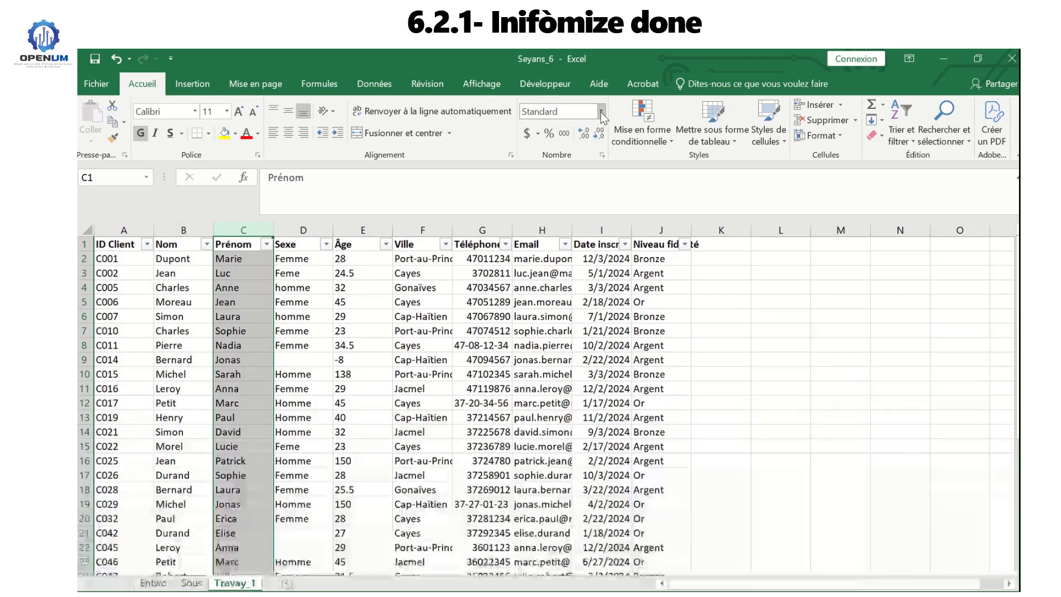
pyautogui.click(601, 111)
pyautogui.click(578, 433)
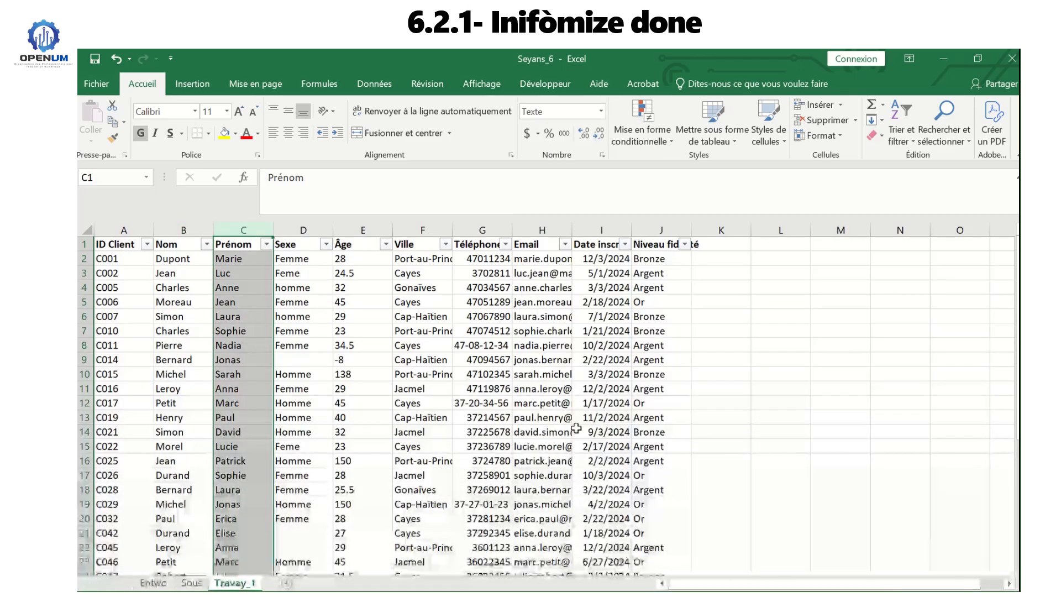
# - Review the distinct values of the Sexe column in its filter list without filtering any rows
pyautogui.click(290, 299)
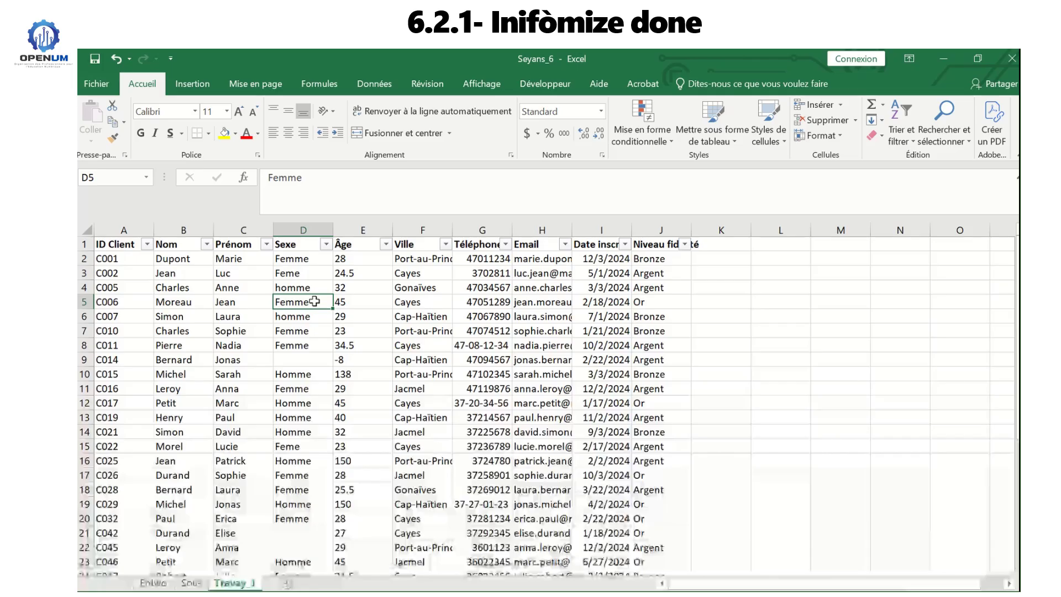
pyautogui.click(300, 244)
pyautogui.click(326, 246)
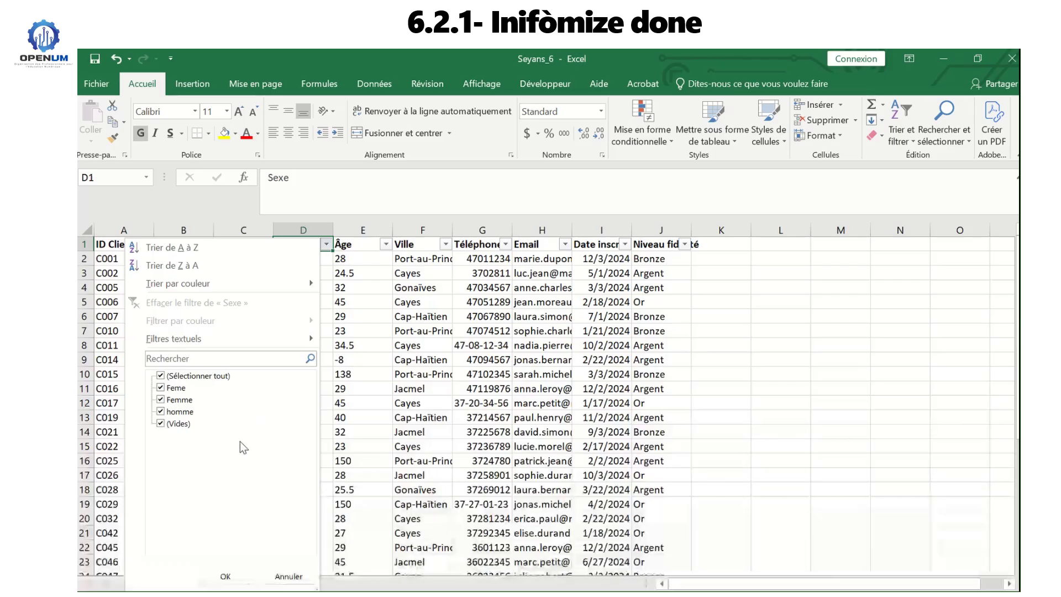
pyautogui.click(225, 575)
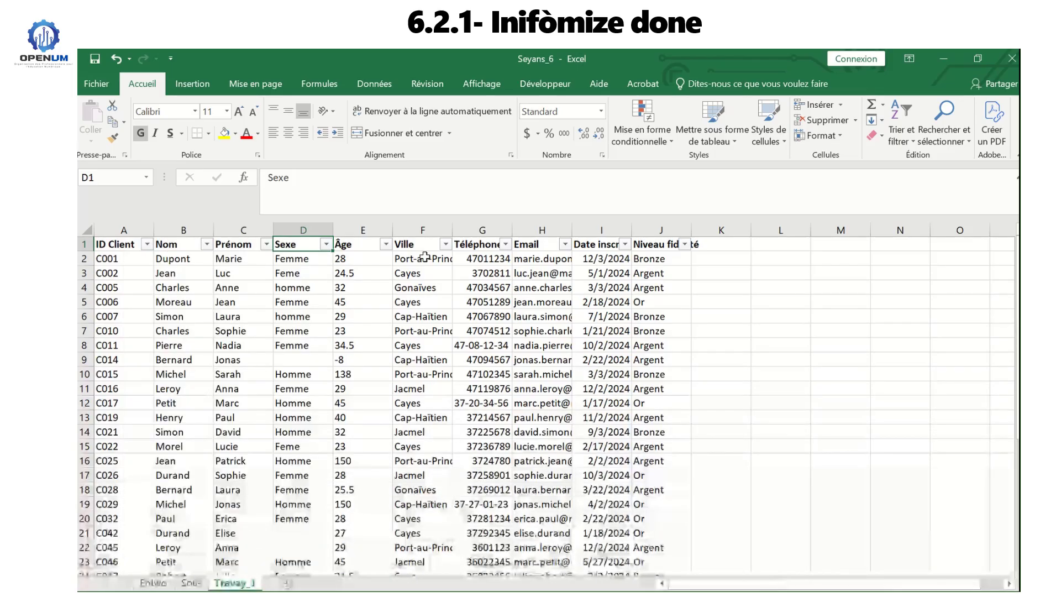
# - Replace every "Feme" with "Femme" in the Sexe column and recheck the column's distinct values in its filter list
pyautogui.click(314, 239)
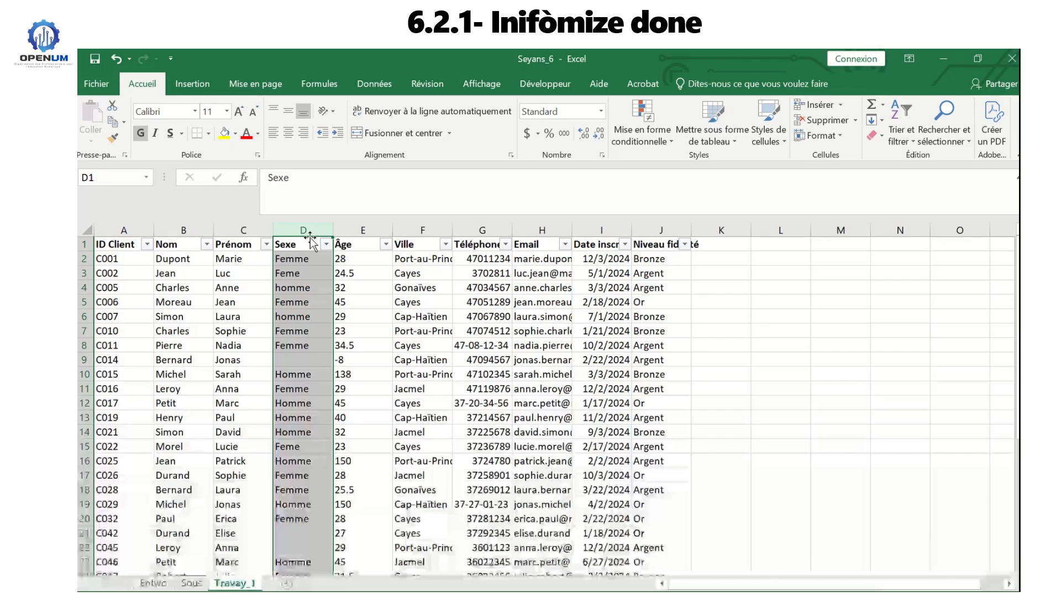
pyautogui.hotkey('ctrl', 'h')
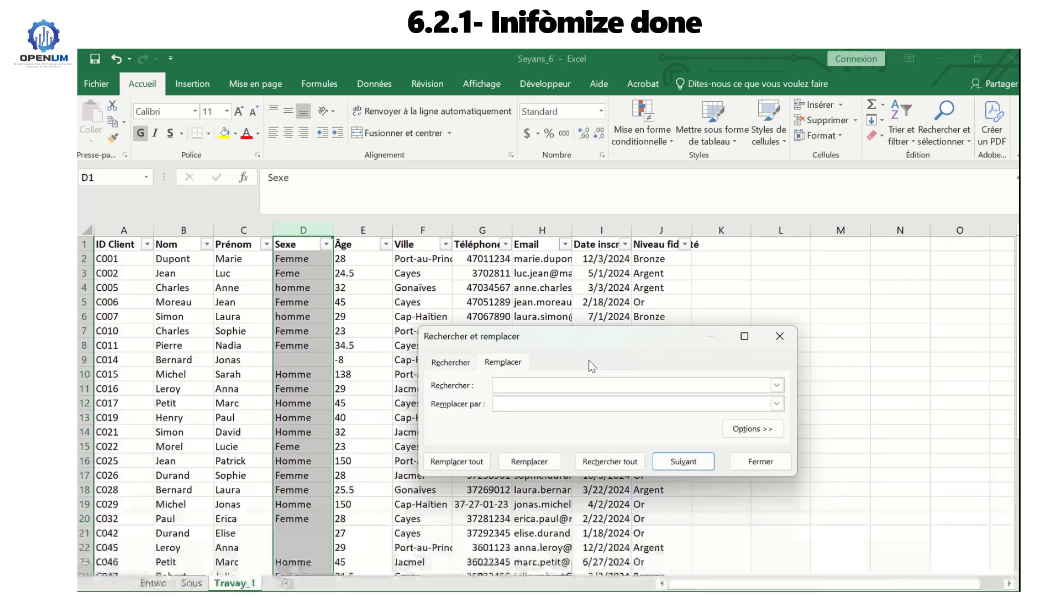
pyautogui.write('Feme')
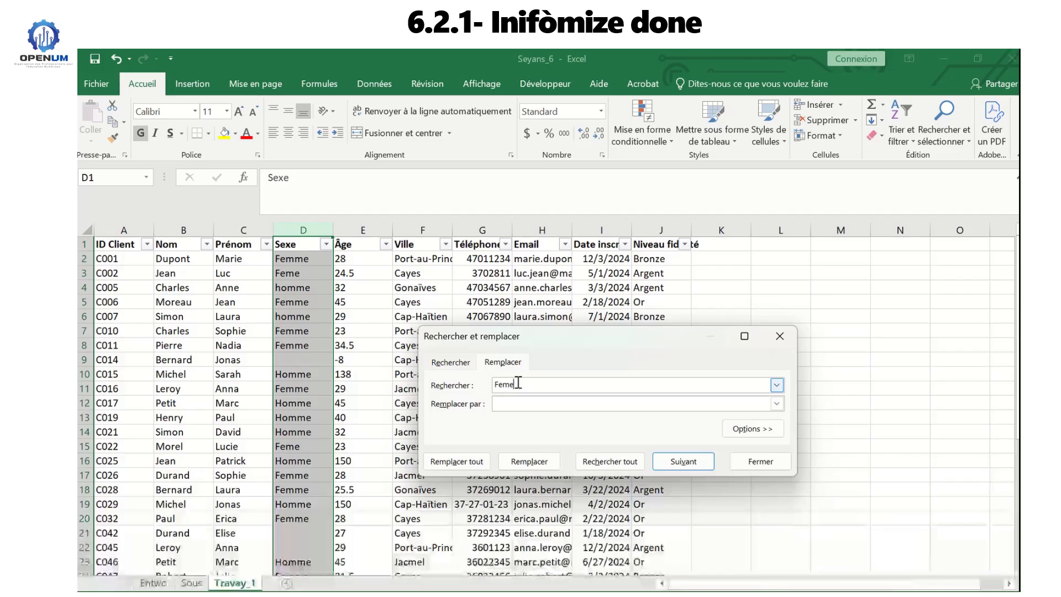
pyautogui.click(512, 404)
pyautogui.write('Femme')
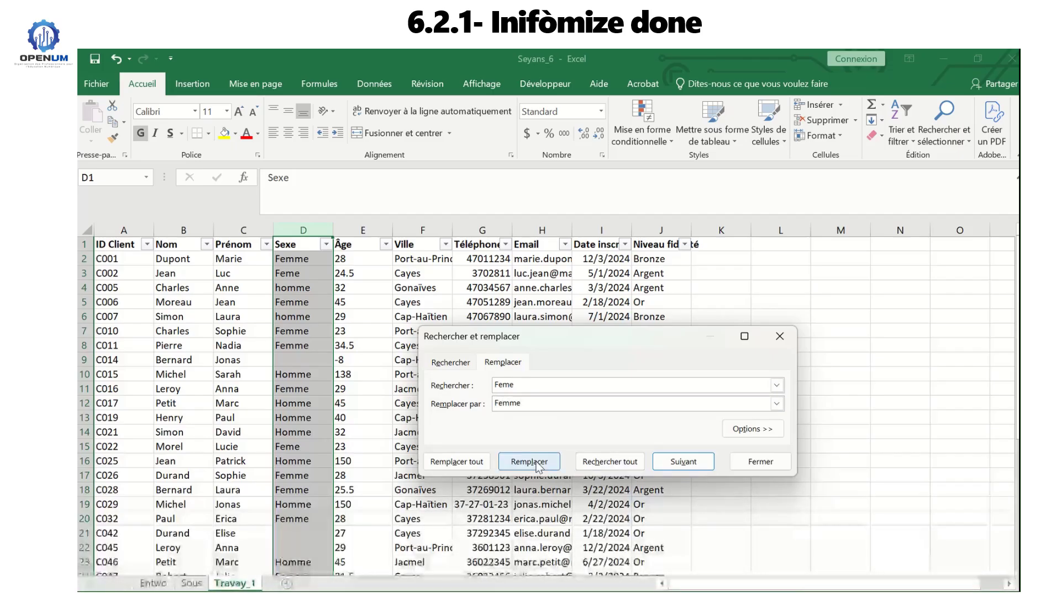
pyautogui.click(472, 467)
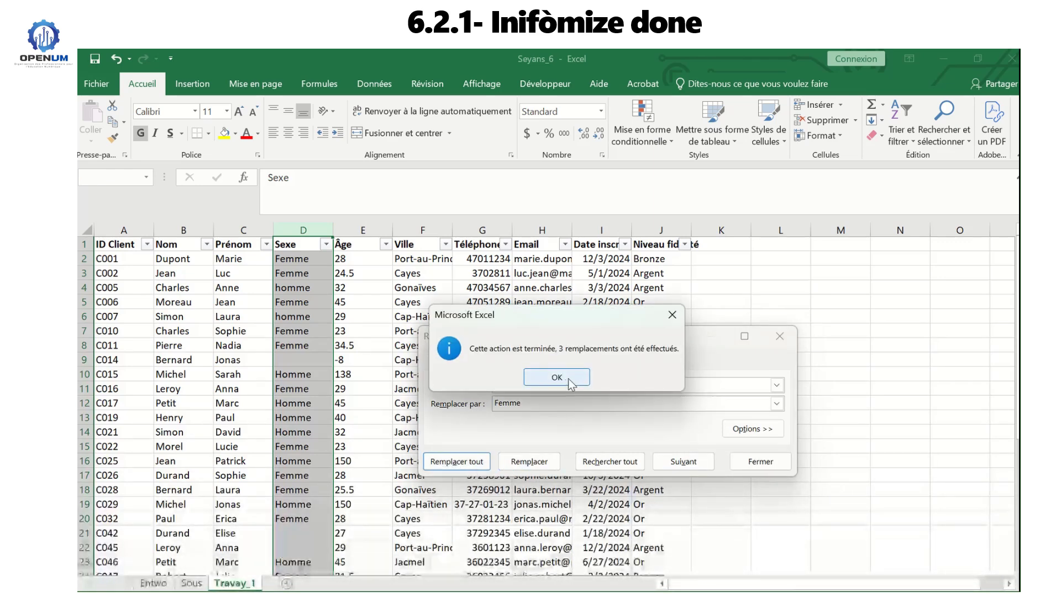
pyautogui.click(568, 379)
pyautogui.click(780, 336)
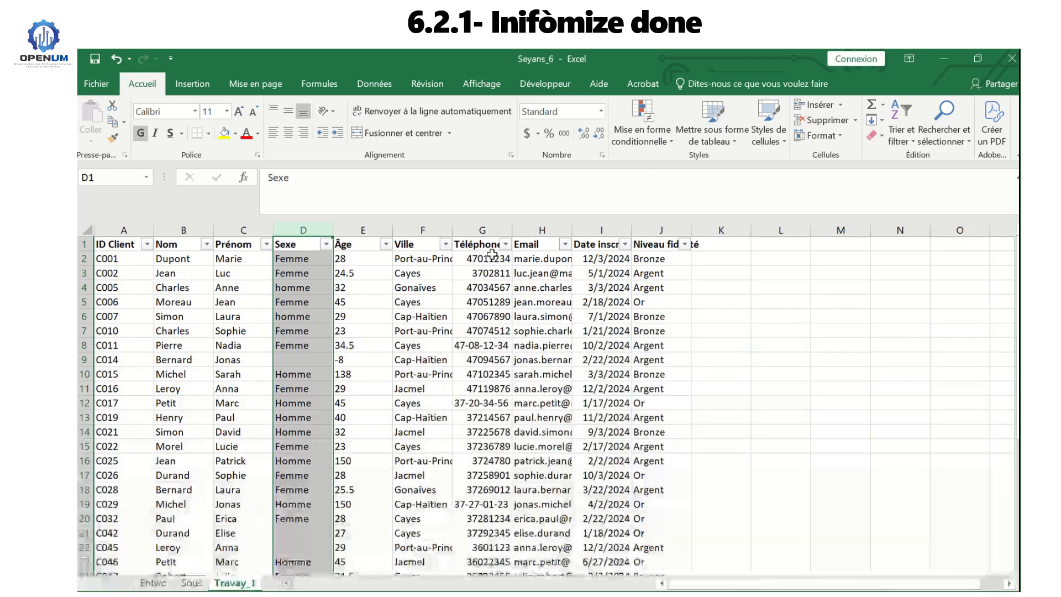
pyautogui.click(326, 244)
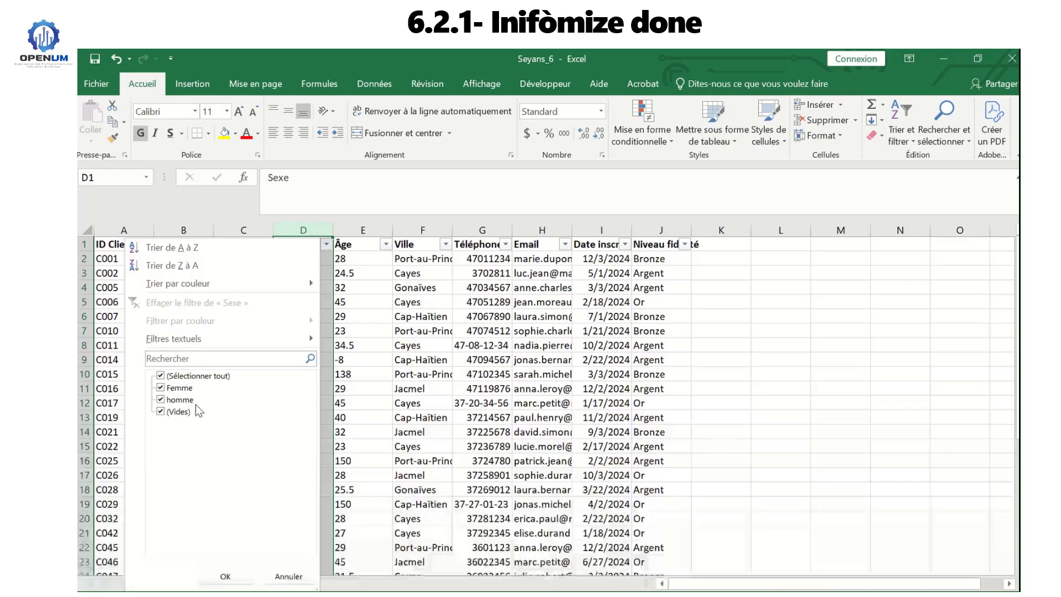
pyautogui.click(225, 576)
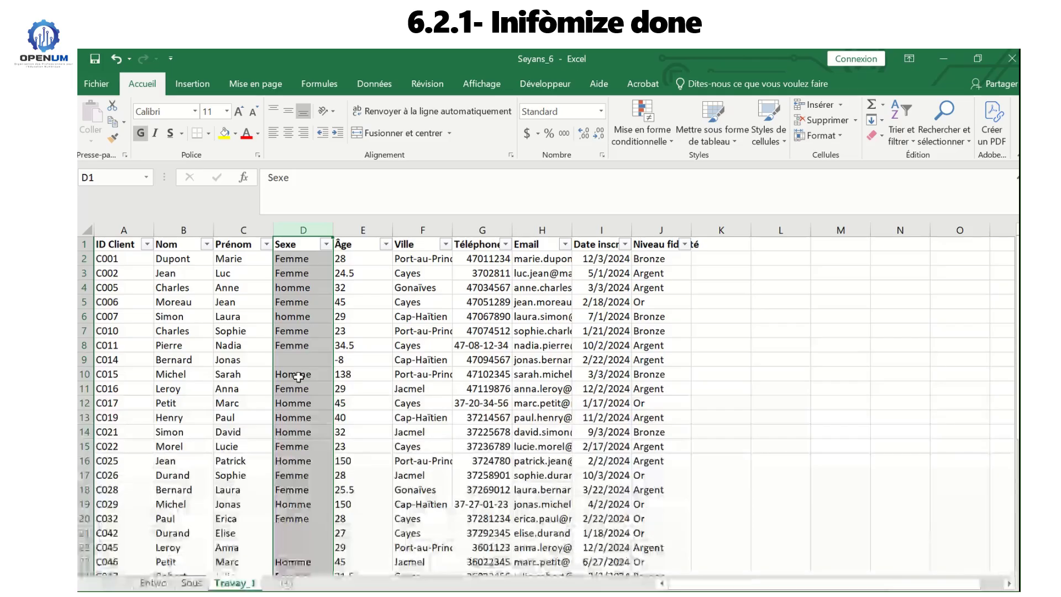
# - Replace every "homme" with "Homme" in the Sexe column and recheck the column's distinct values in its filter list
pyautogui.hotkey('ctrl', 'f')
pyautogui.click(520, 403)
pyautogui.press('BackSpace')
pyautogui.press('BackSpace')
pyautogui.press('BackSpace')
pyautogui.press('BackSpace')
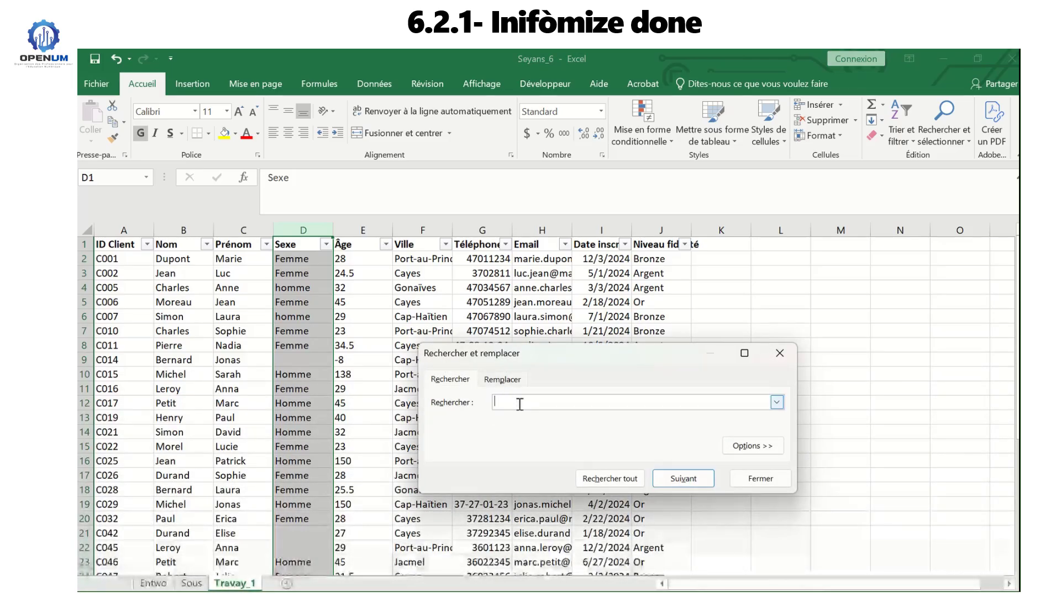
pyautogui.write('homme')
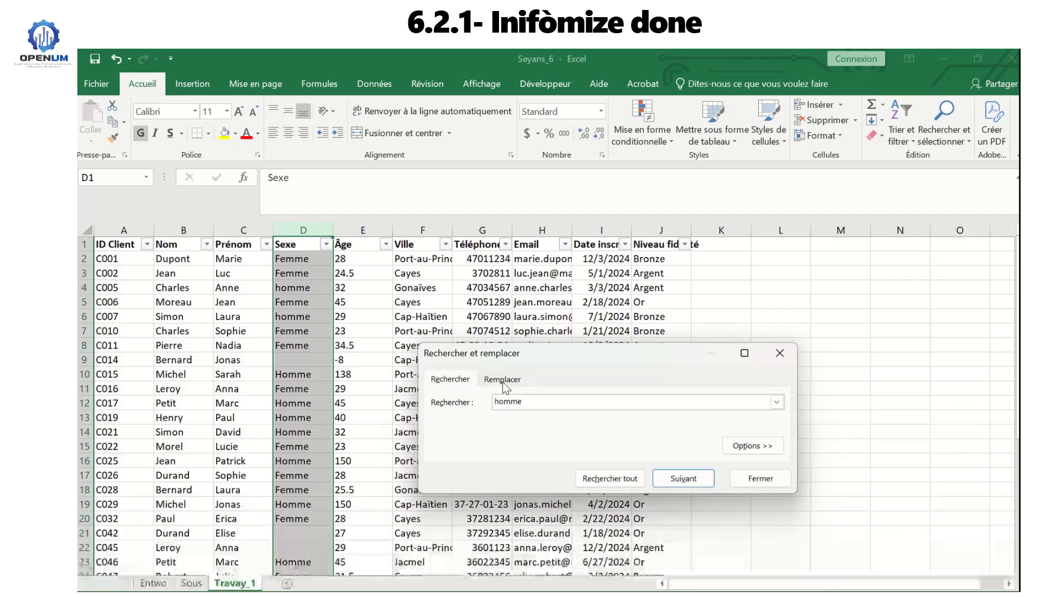
pyautogui.click(502, 379)
pyautogui.click(524, 422)
pyautogui.press('BackSpace')
pyautogui.press('BackSpace')
pyautogui.press('BackSpace')
pyautogui.press('BackSpace')
pyautogui.write('Homm')
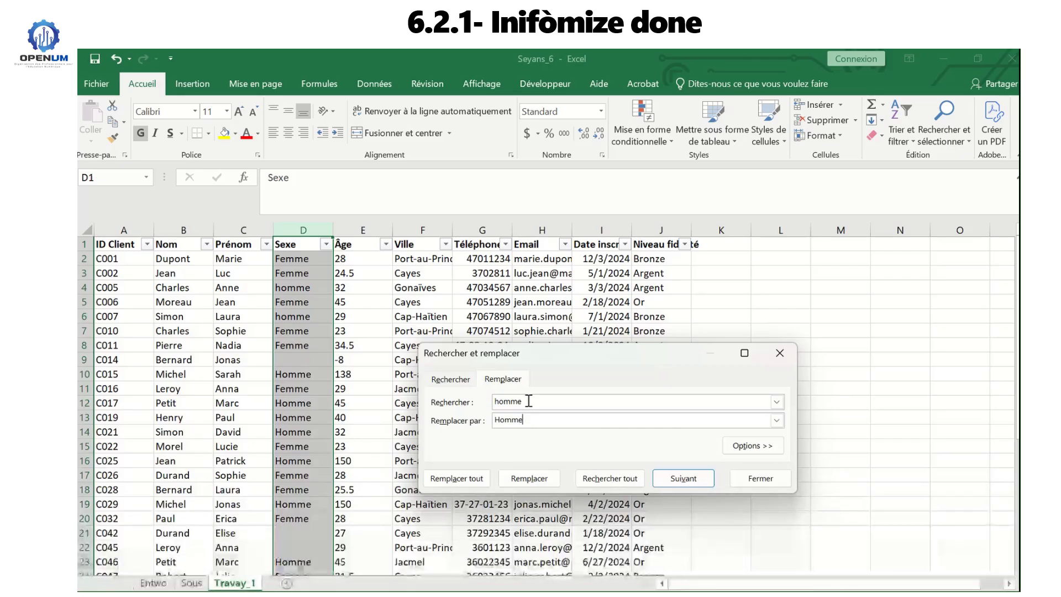
pyautogui.write('e')
pyautogui.click(456, 478)
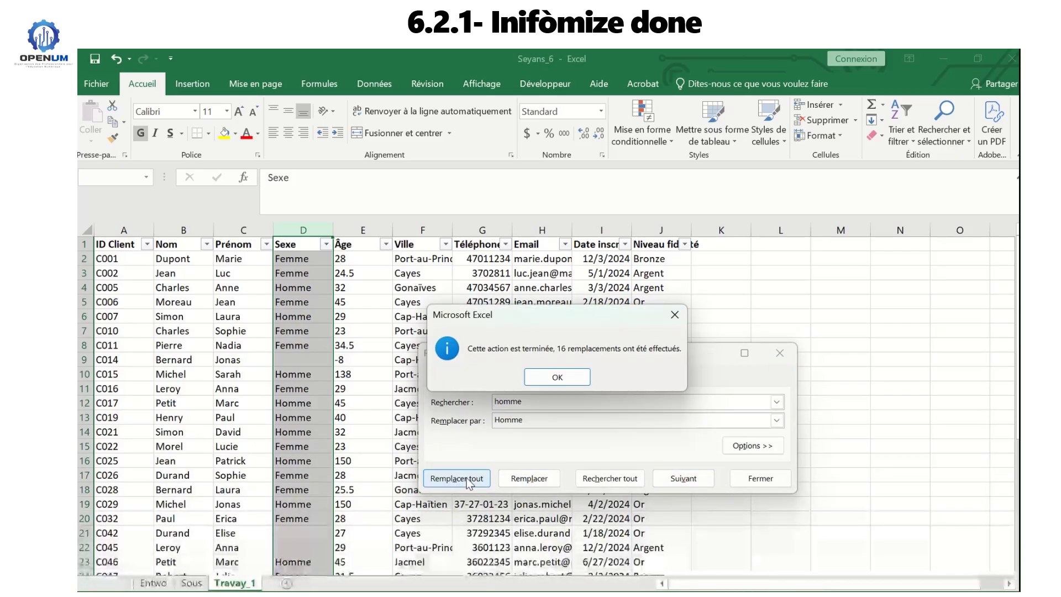
pyautogui.click(552, 377)
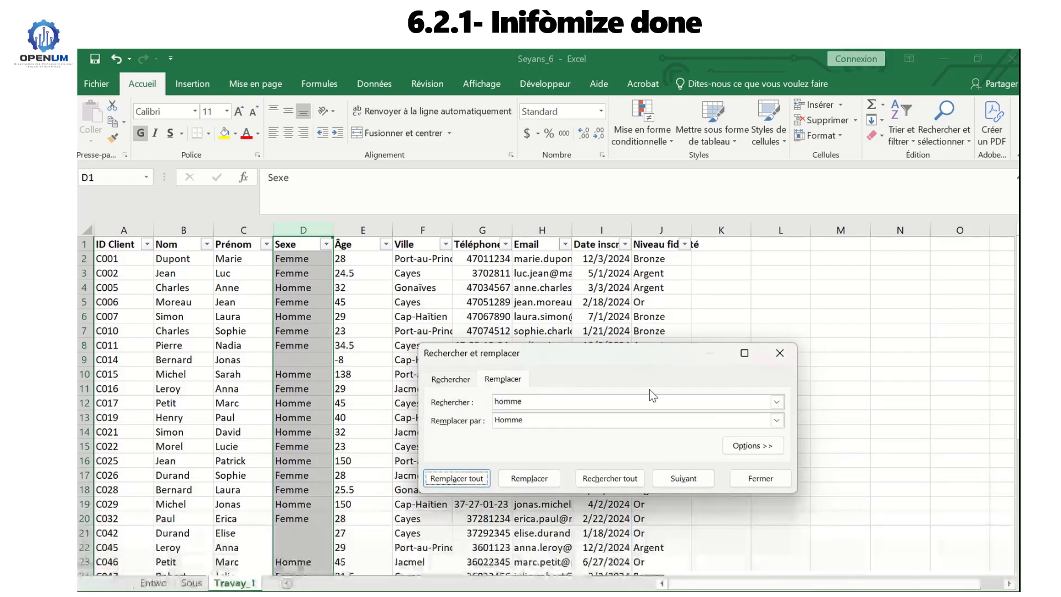
pyautogui.click(780, 352)
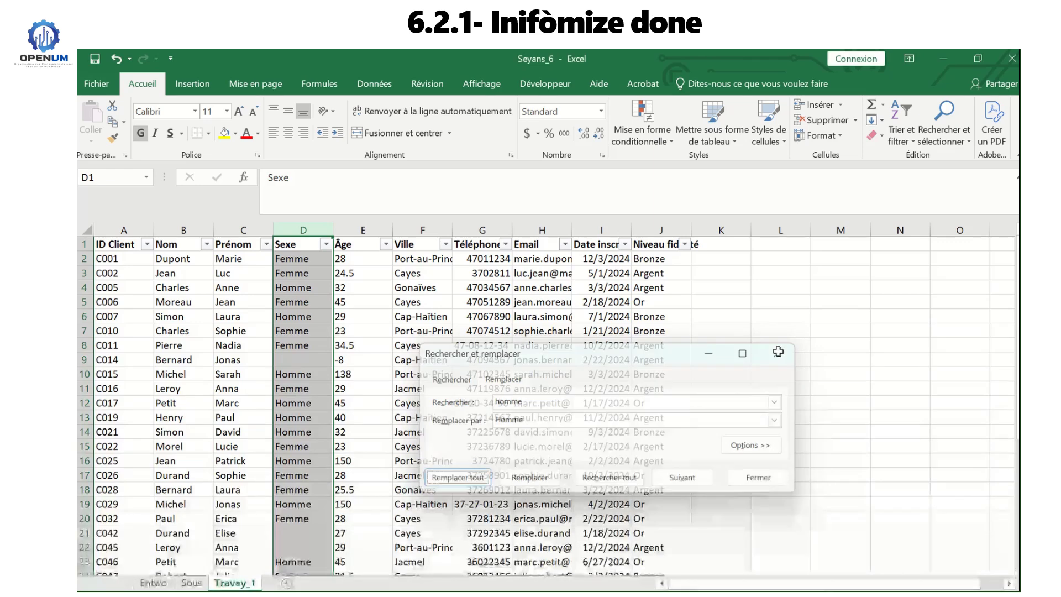
pyautogui.click(326, 244)
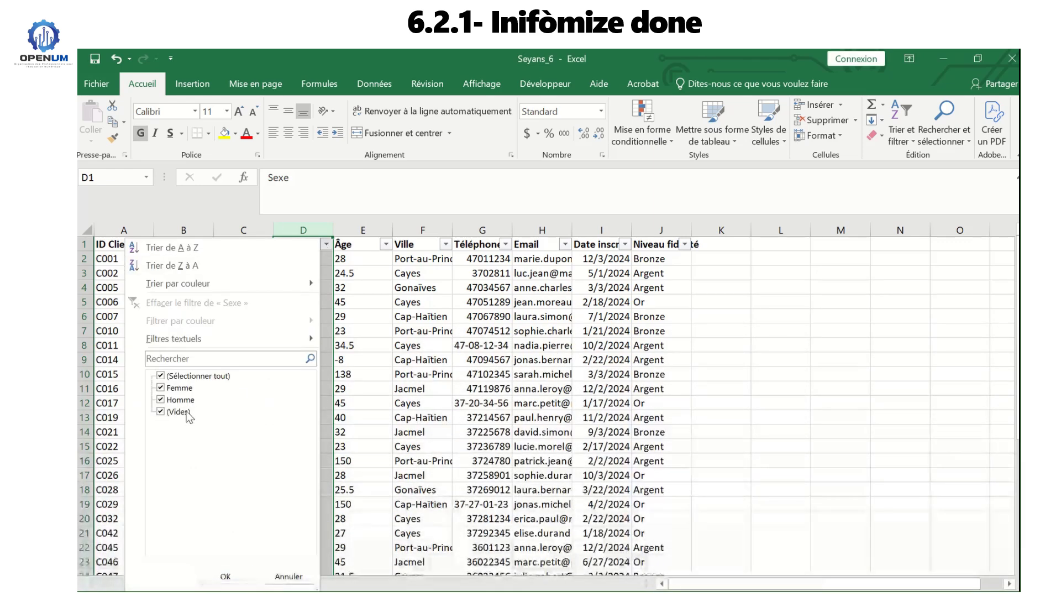
pyautogui.click(357, 420)
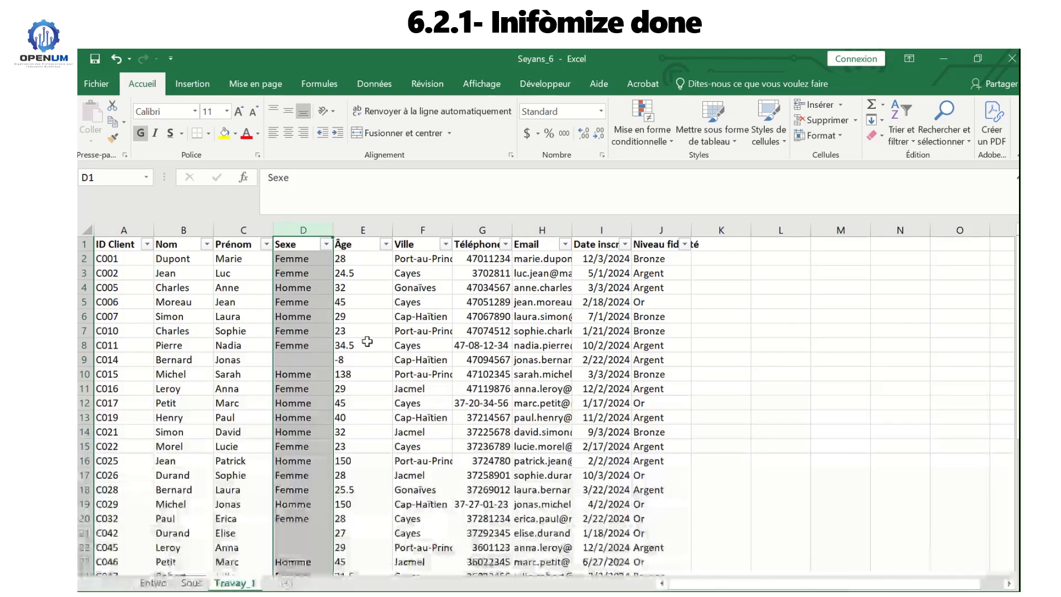
# - Apply the Texte number format to the whole Sexe column
pyautogui.click(354, 345)
pyautogui.click(303, 230)
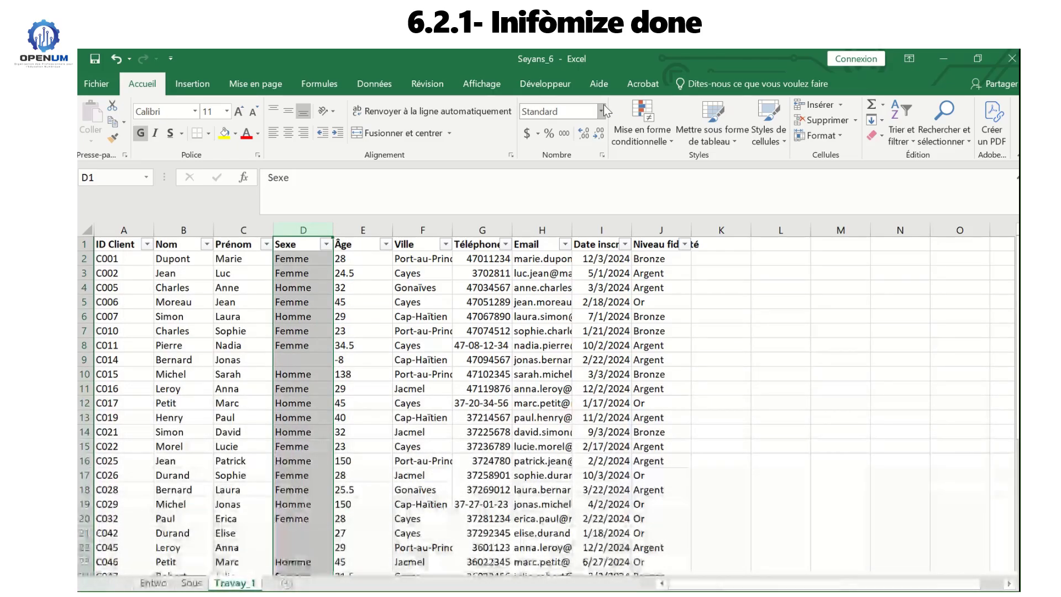
pyautogui.click(601, 111)
pyautogui.click(599, 436)
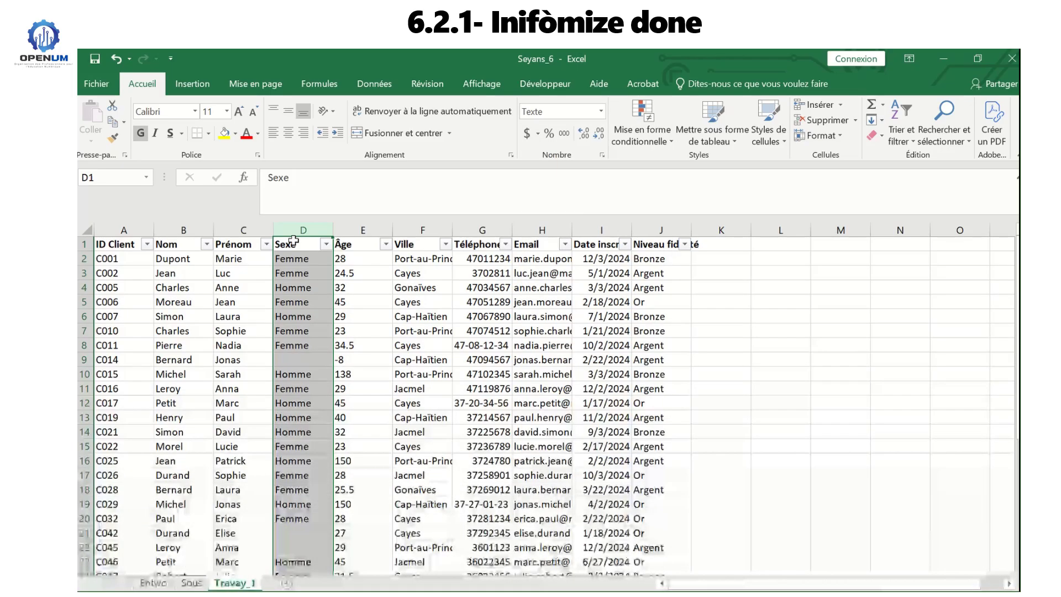
# - Examine the distinct values of the Âge column in its filter list, looking for inconsistent ages
pyautogui.click(362, 229)
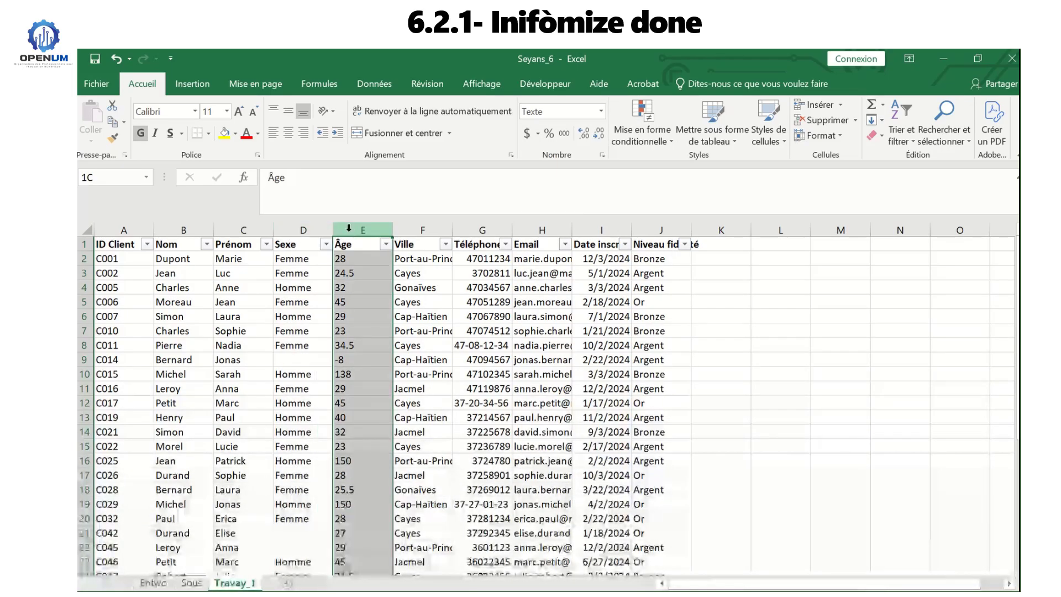
pyautogui.click(387, 245)
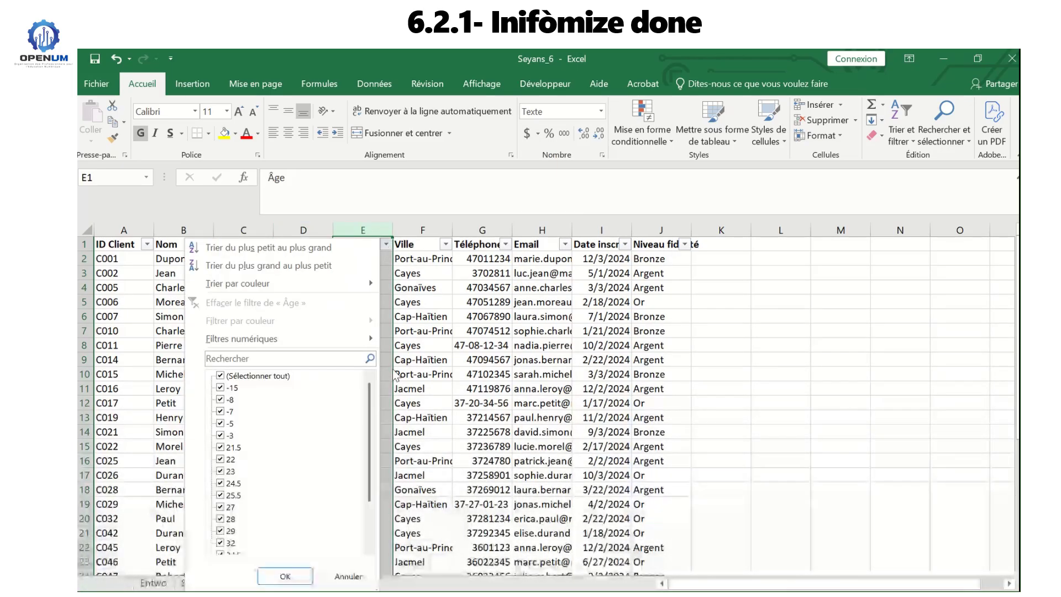
pyautogui.moveTo(370, 390); pyautogui.dragTo(383, 317)
pyautogui.click(443, 352)
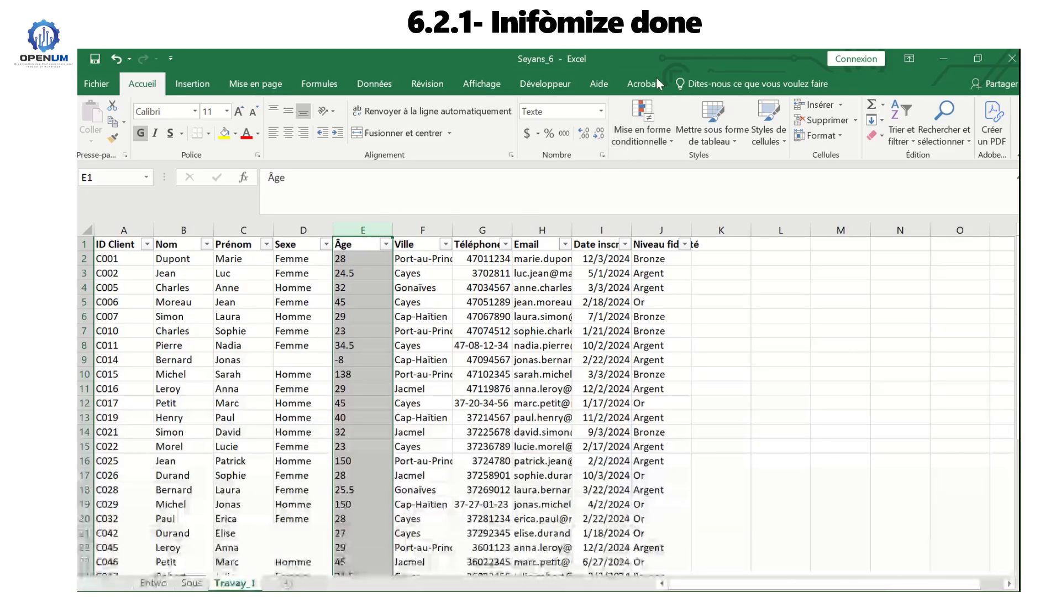
# - Format the whole Âge column as Nombre with no decimal places
pyautogui.click(601, 112)
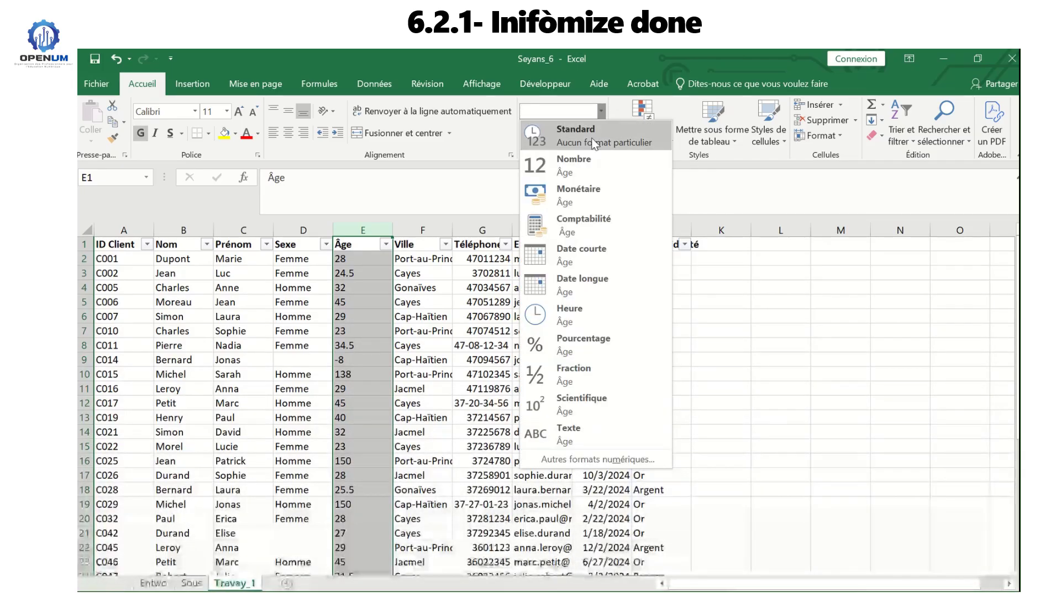
pyautogui.click(589, 171)
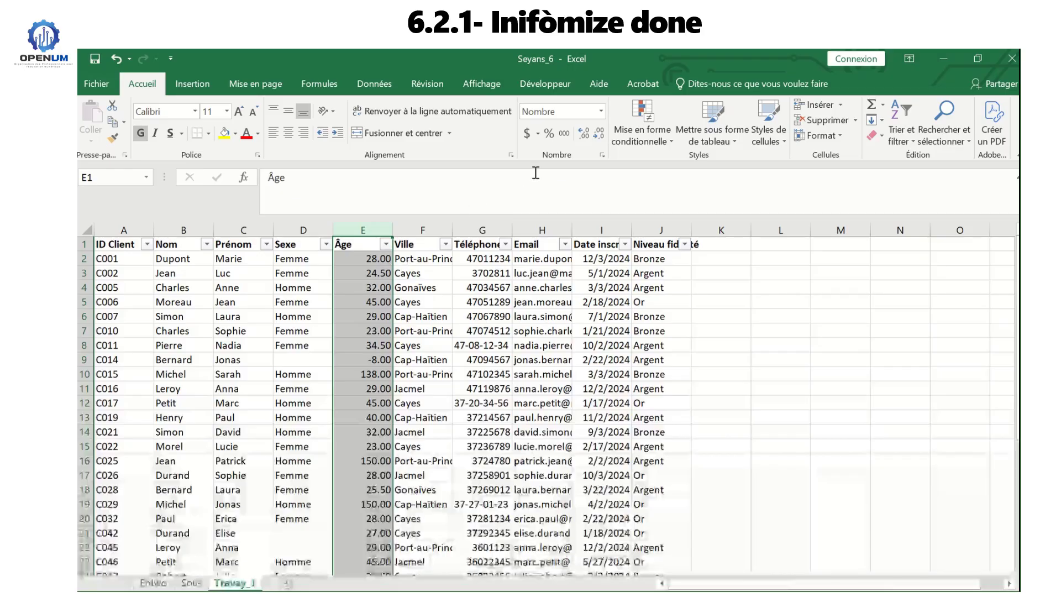
pyautogui.click(598, 134)
pyautogui.click(598, 133)
# - Check the spelling of the distinct city names in the Ville column's filter list, then select the column
pyautogui.click(434, 343)
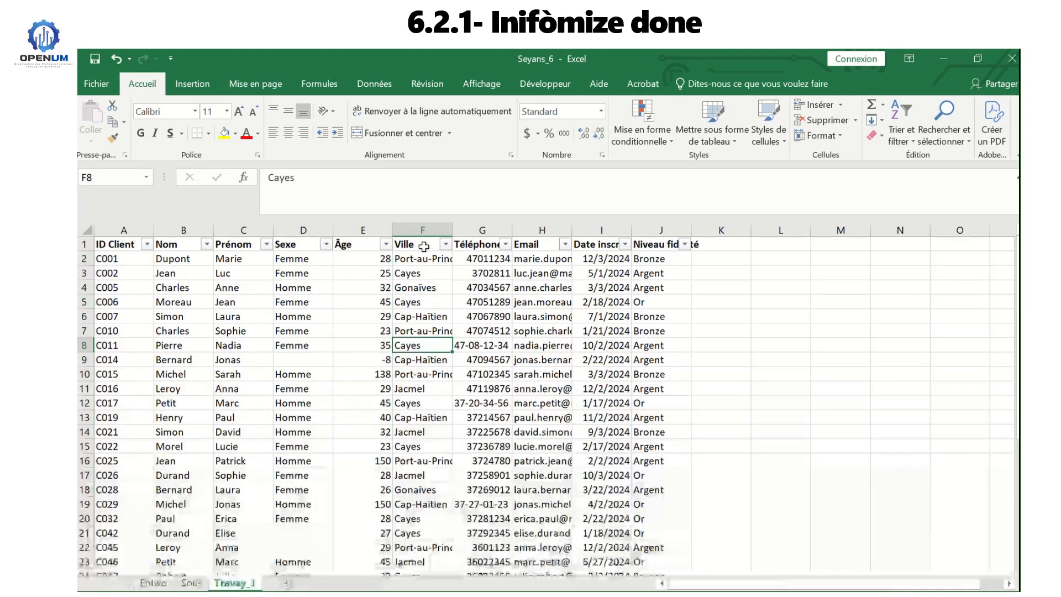
pyautogui.click(442, 245)
pyautogui.click(446, 245)
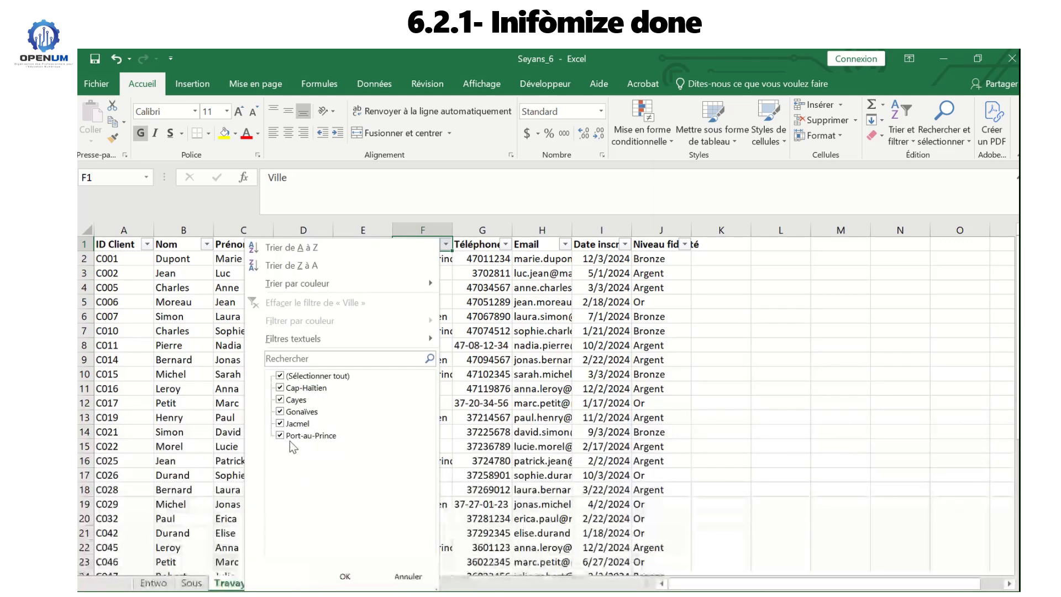
pyautogui.click(482, 412)
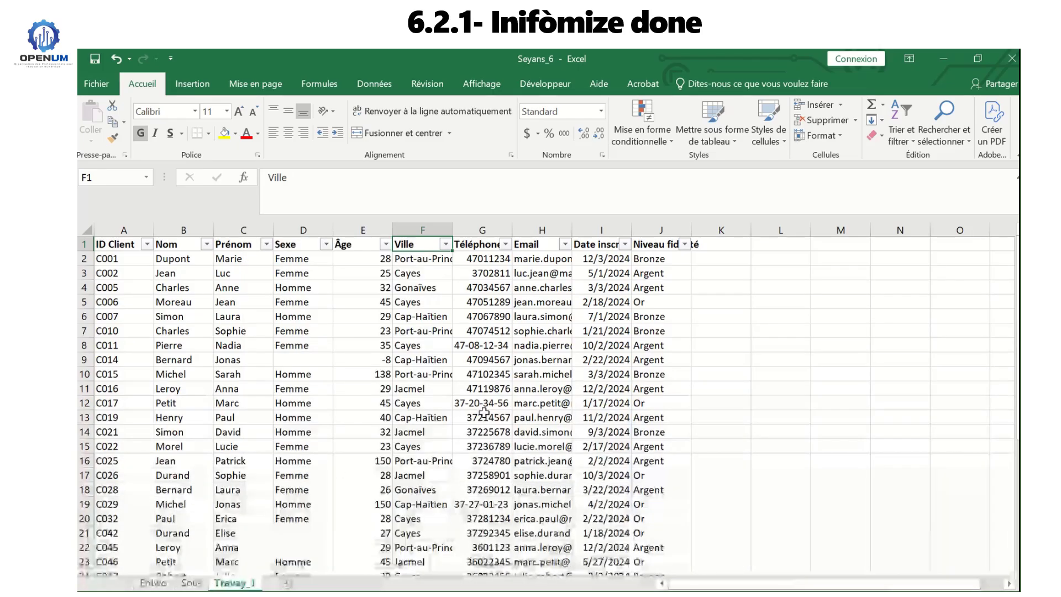
pyautogui.click(432, 230)
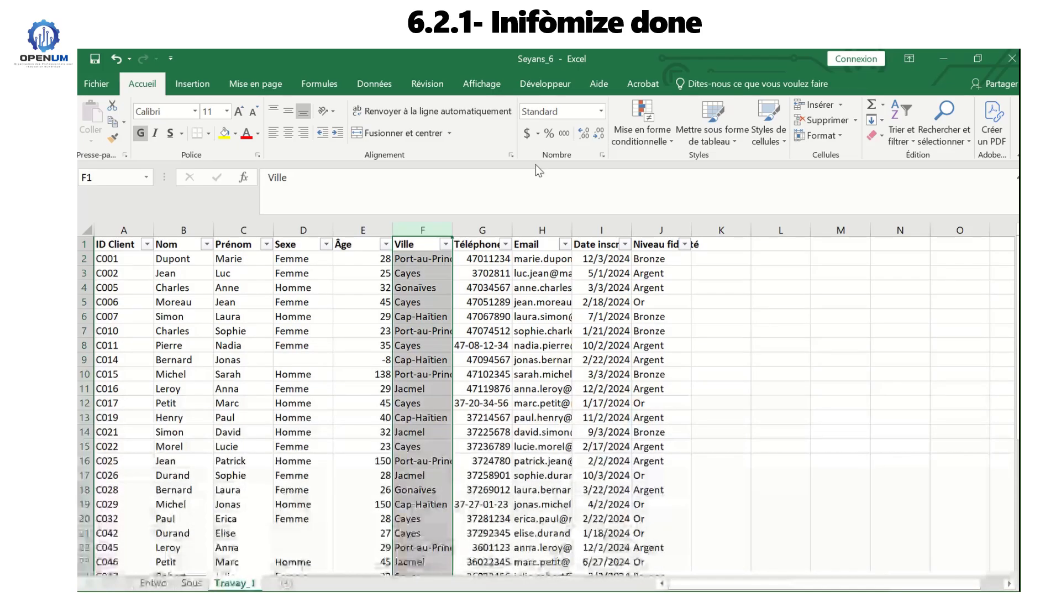
# - Examine the full list of distinct values in the Téléphone column's filter for differing number formats and lengths
pyautogui.click(480, 231)
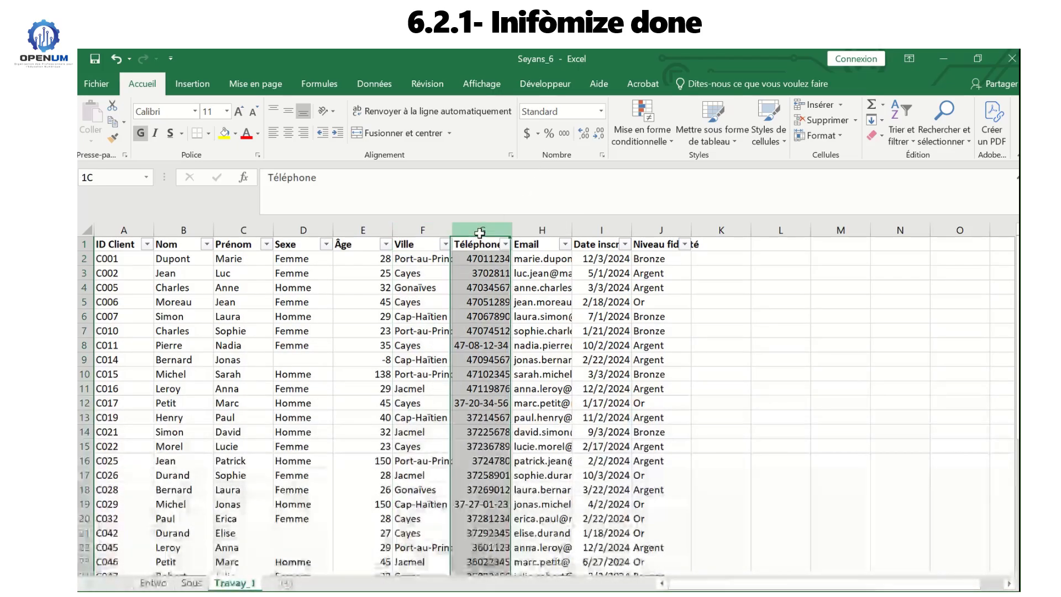
pyautogui.click(505, 243)
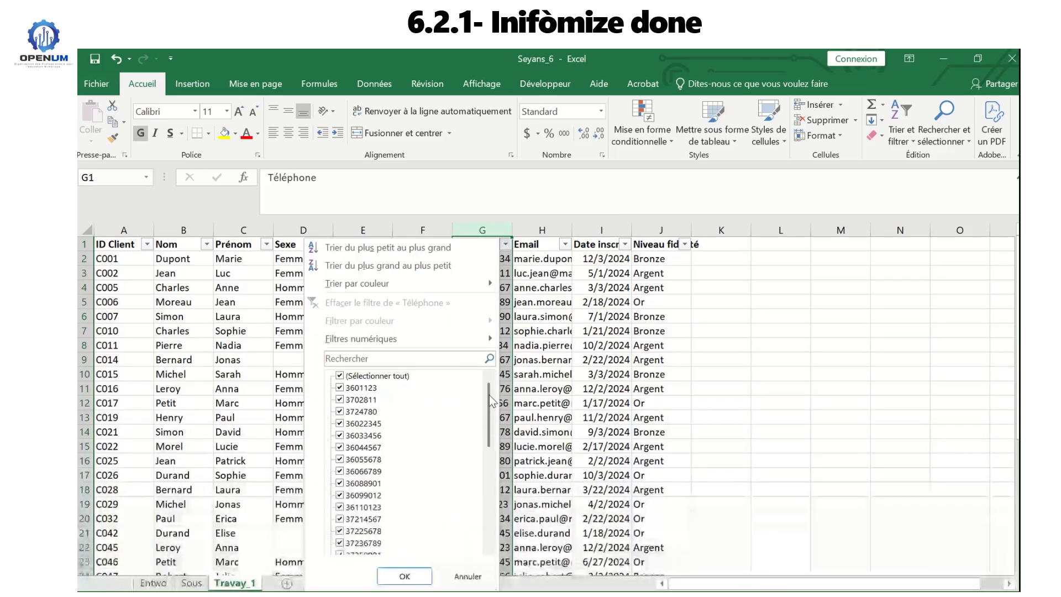
pyautogui.scroll(-3, 488, 433)
pyautogui.scroll(-4, 488, 433)
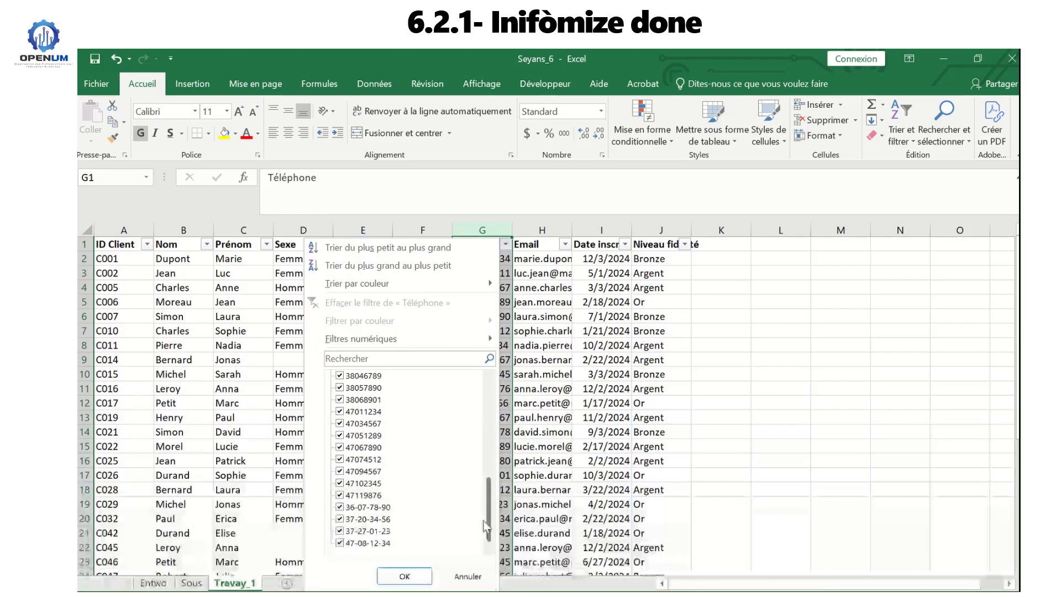
pyautogui.moveTo(483, 519)
pyautogui.mouseDown()
pyautogui.moveTo(471, 357)
pyautogui.moveTo(499, 511)
pyautogui.mouseUp()
pyautogui.moveTo(500, 511); pyautogui.dragTo(511, 295)
pyautogui.click(517, 321)
# - Insert an empty column between the Téléphone and Email columns
pyautogui.click(538, 230)
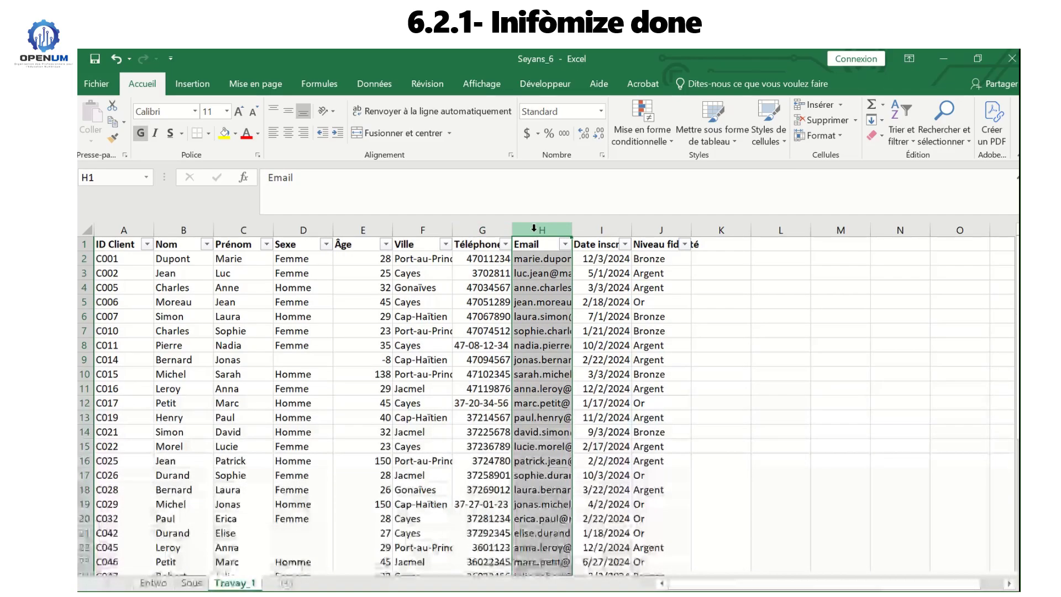
pyautogui.rightClick(535, 231)
pyautogui.click(566, 335)
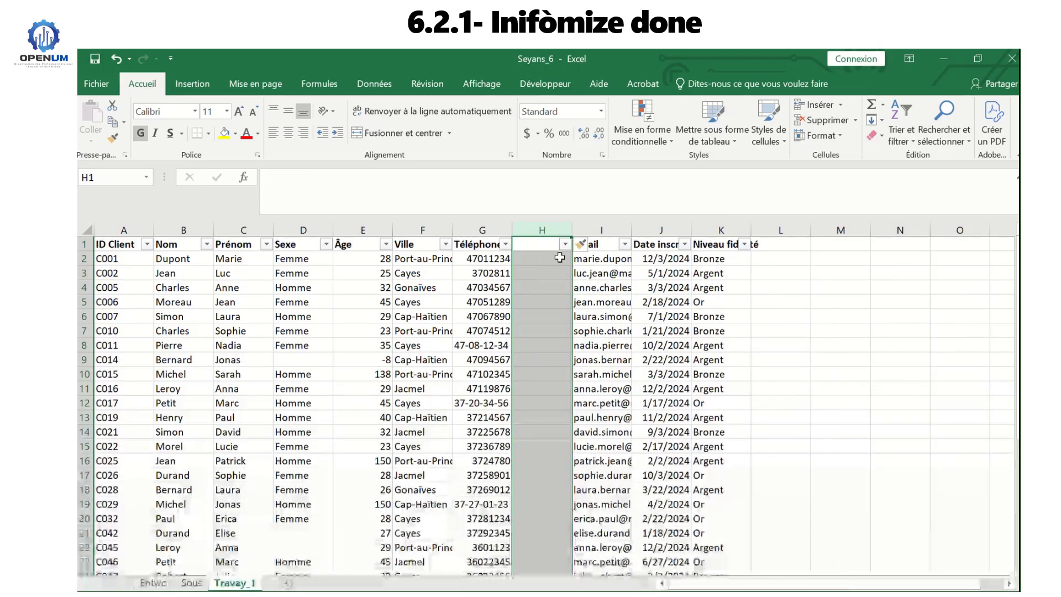
# - Enter the header Tel-corrige for the empty column H
pyautogui.write('Te')
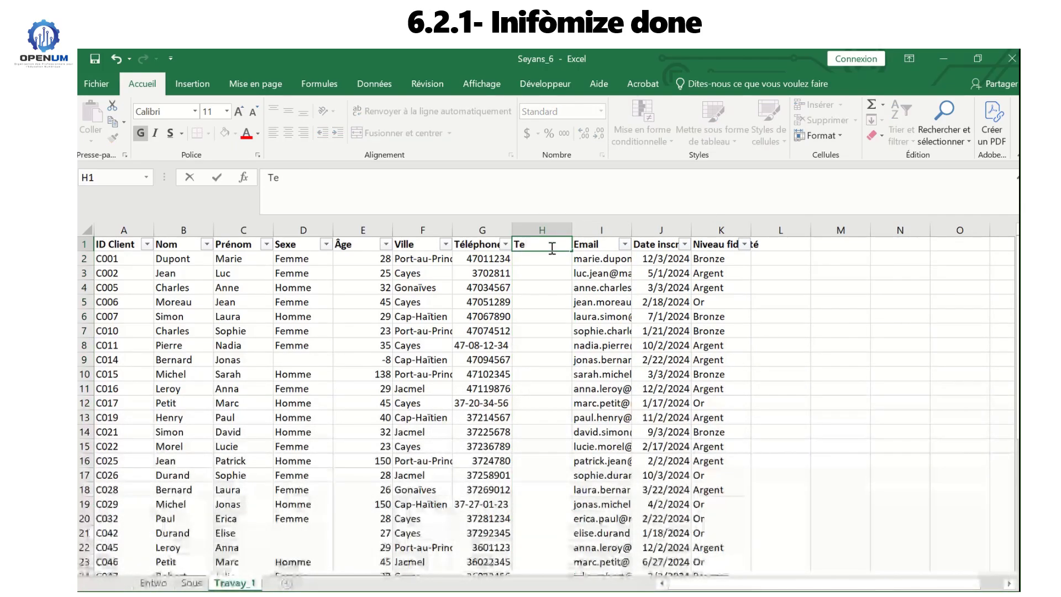
pyautogui.write('l-co')
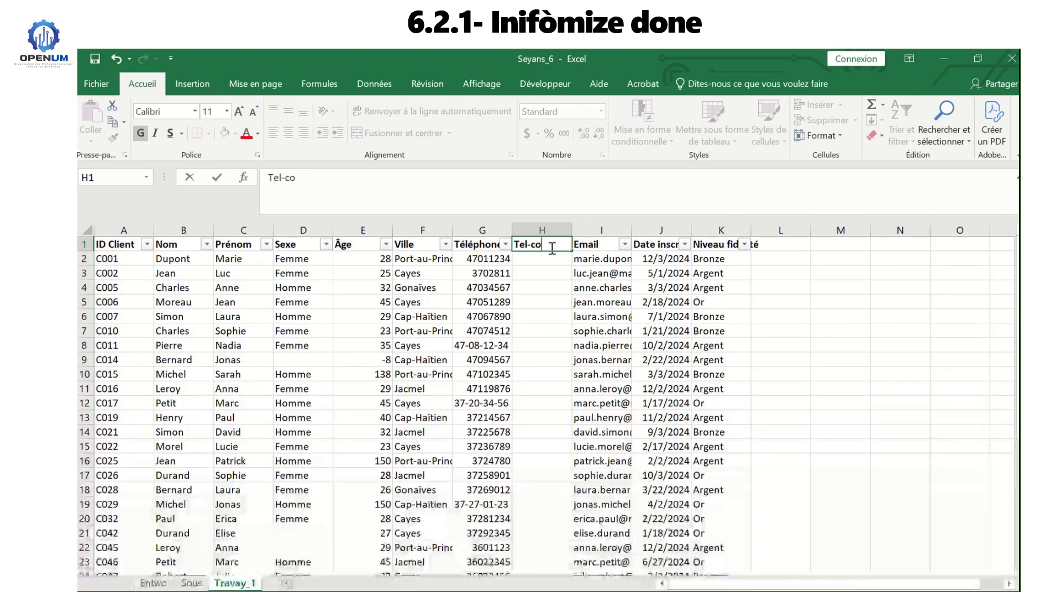
pyautogui.write('rrige')
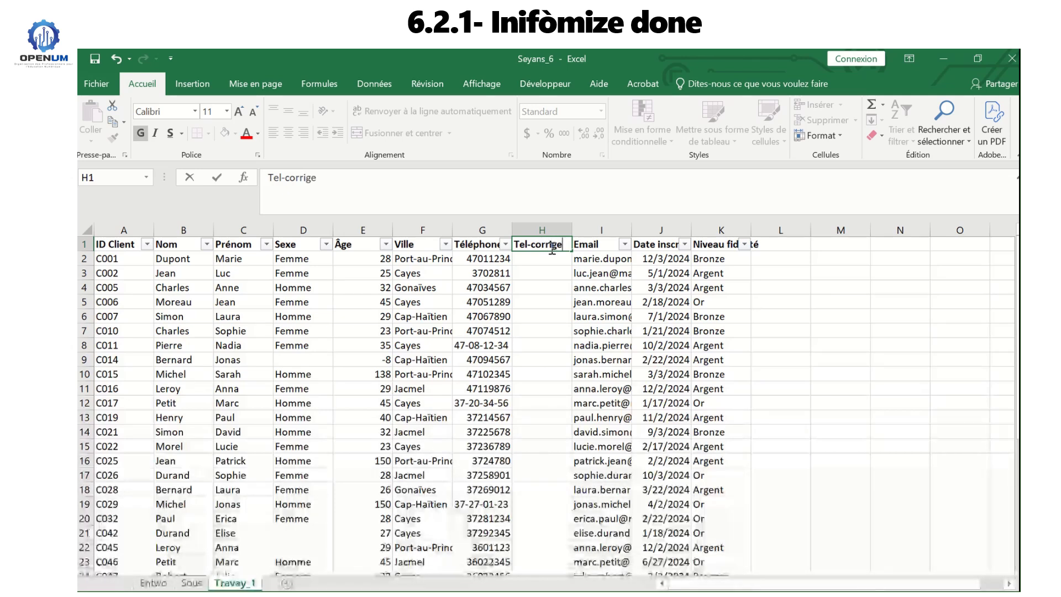
pyautogui.press('Return')
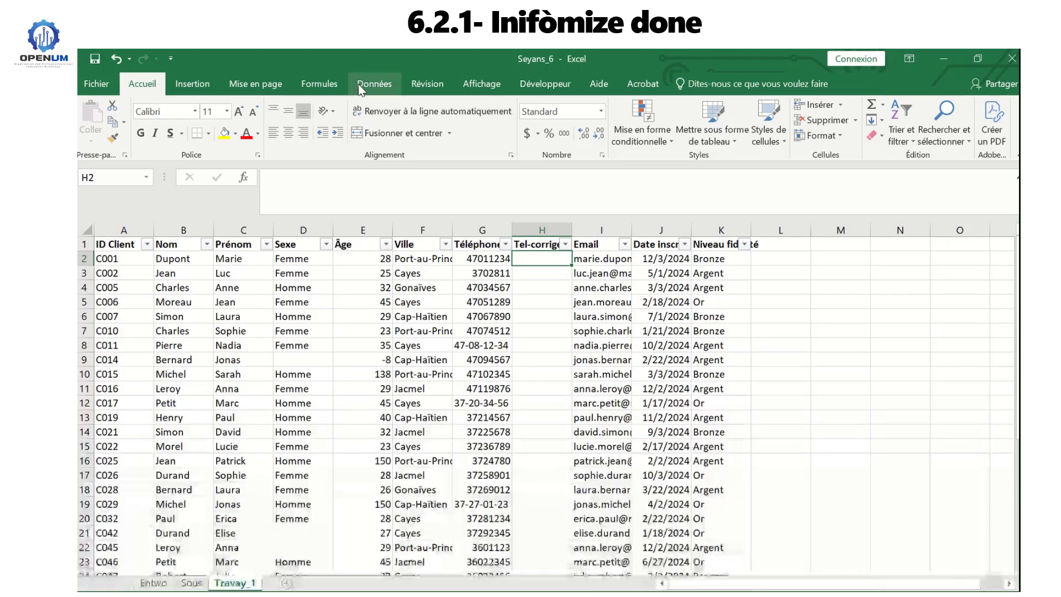
# - Insert the SUBSTITUE function in cell H2 from the list of all functions
pyautogui.click(317, 85)
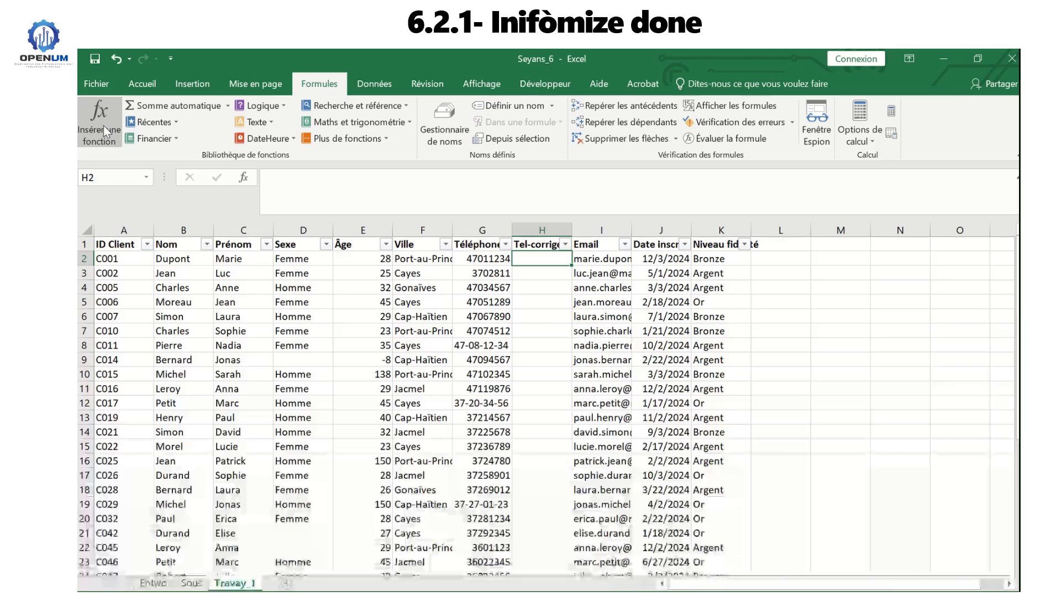
pyautogui.click(104, 125)
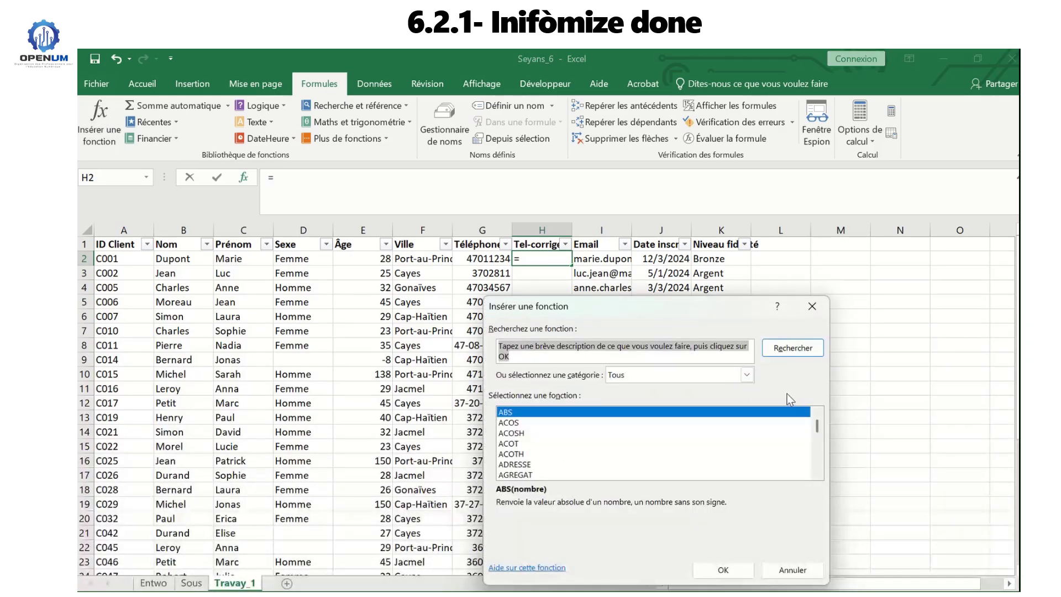
pyautogui.moveTo(817, 422); pyautogui.dragTo(819, 458)
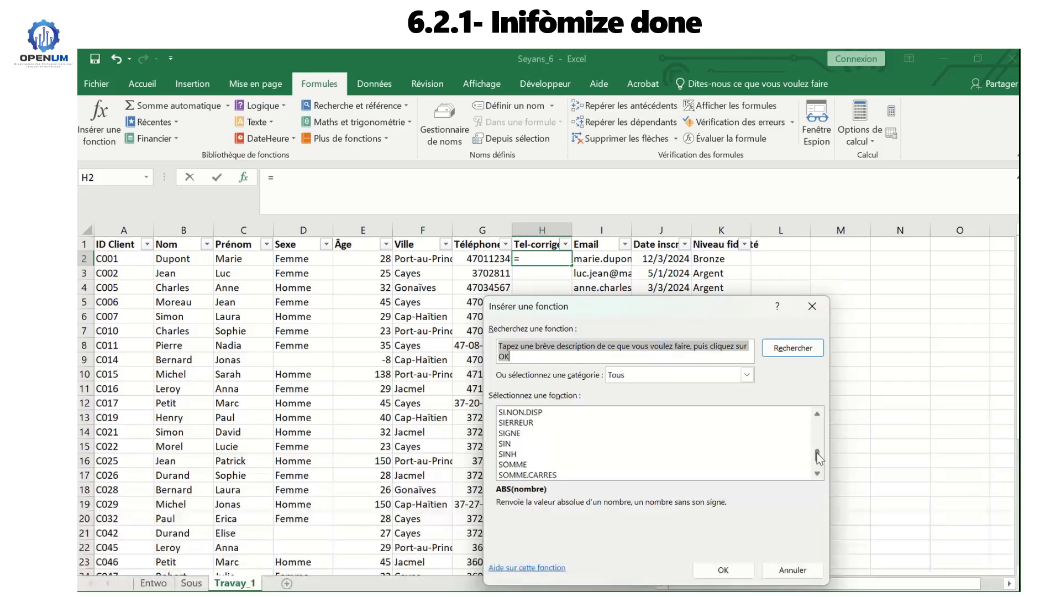
pyautogui.click(817, 413)
pyautogui.moveTo(818, 416); pyautogui.dragTo(818, 416)
pyautogui.moveTo(816, 471); pyautogui.dragTo(816, 475)
pyautogui.click(538, 436)
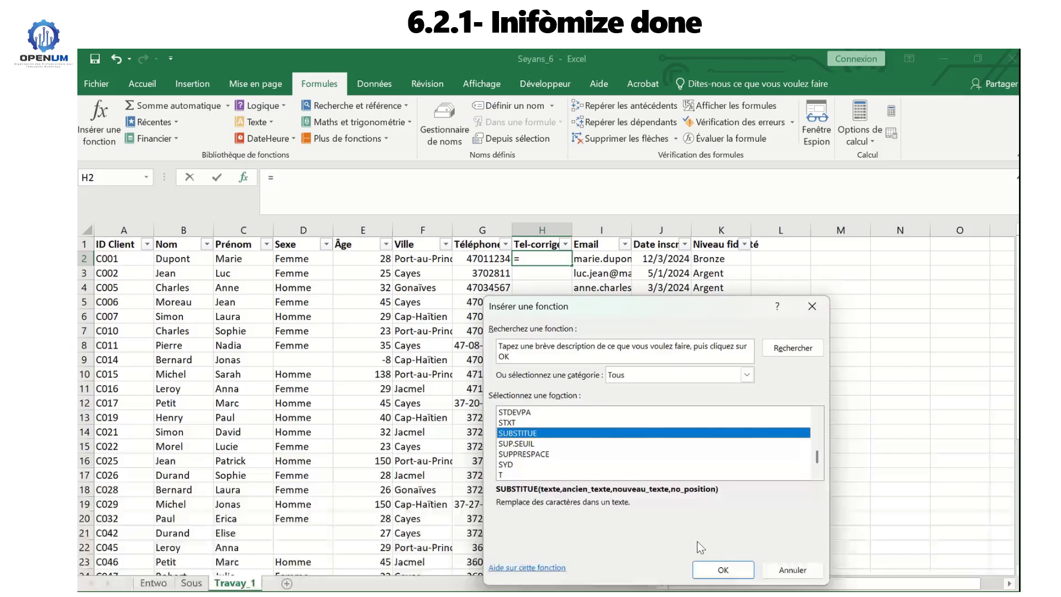
pyautogui.click(719, 570)
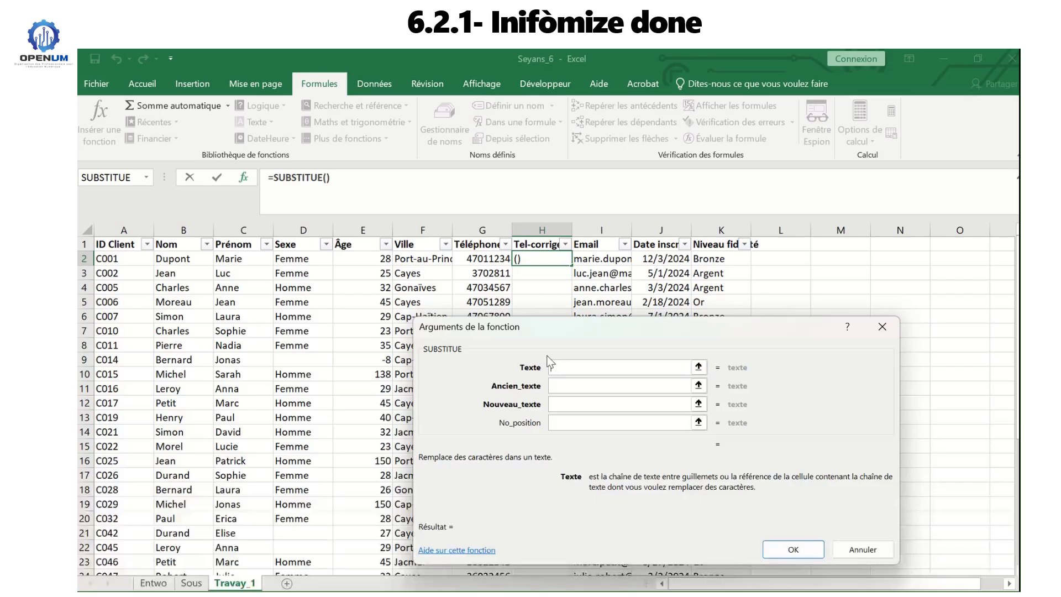
# - Define the function to replace "-" with "" in G2, and fill the formula down column H to row 37
pyautogui.click(489, 259)
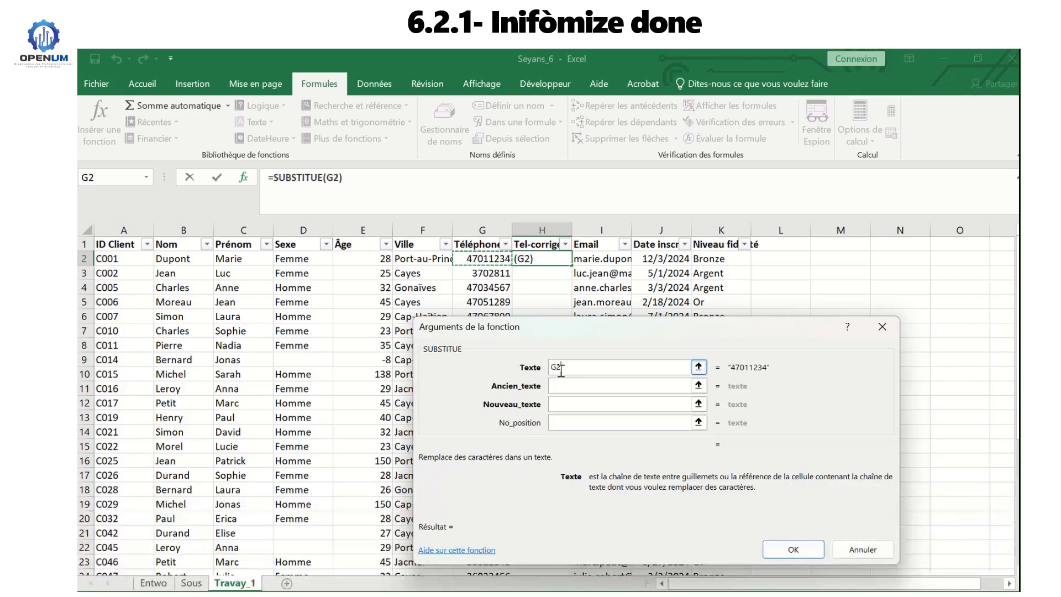
pyautogui.click(563, 390)
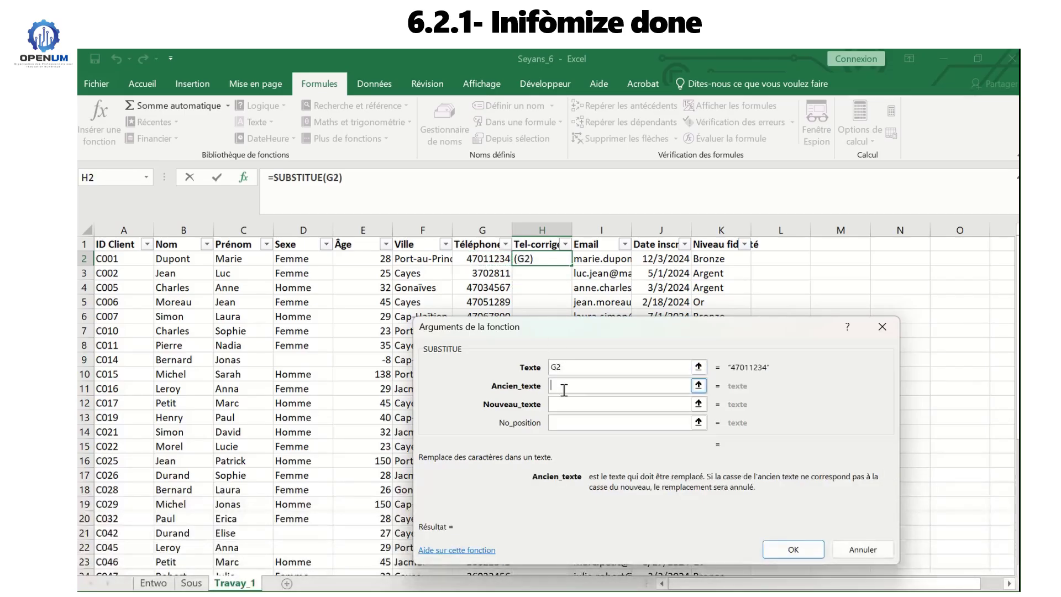
pyautogui.write('"-"')
pyautogui.click(554, 404)
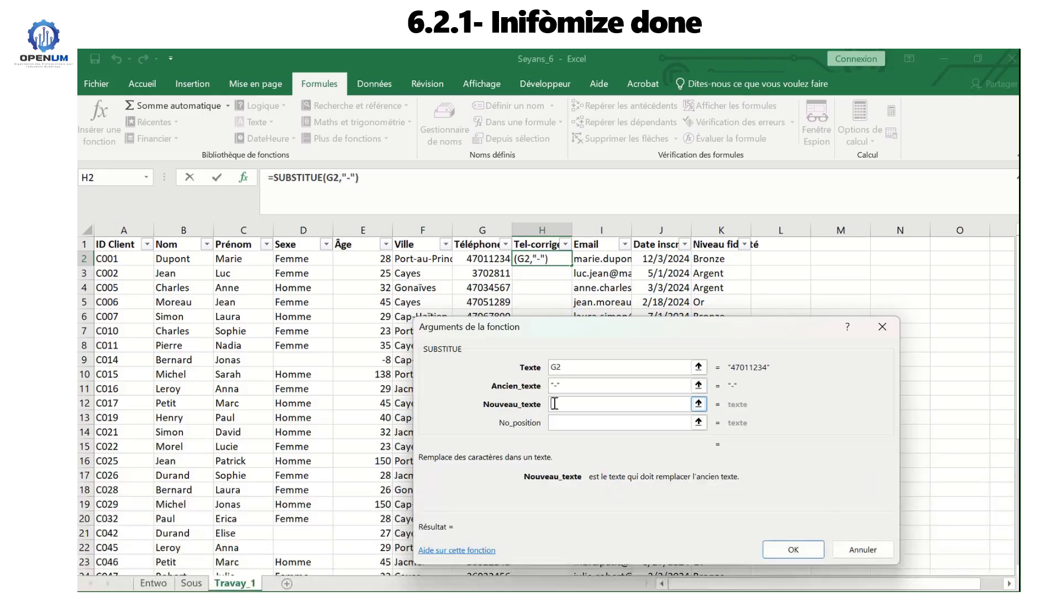
pyautogui.write('""')
pyautogui.click(794, 549)
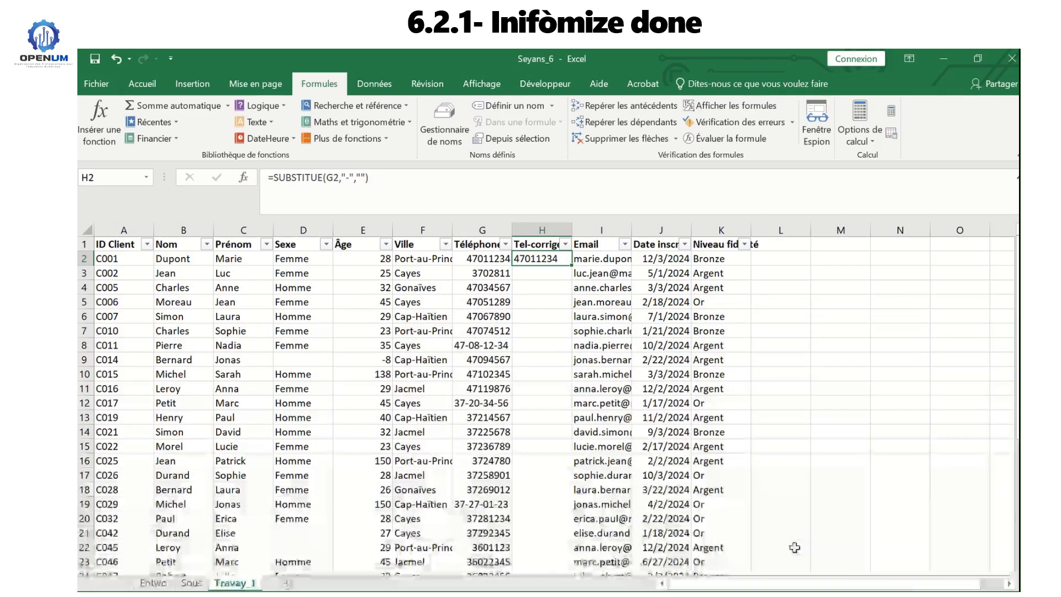
pyautogui.moveTo(571, 266); pyautogui.dragTo(556, 554)
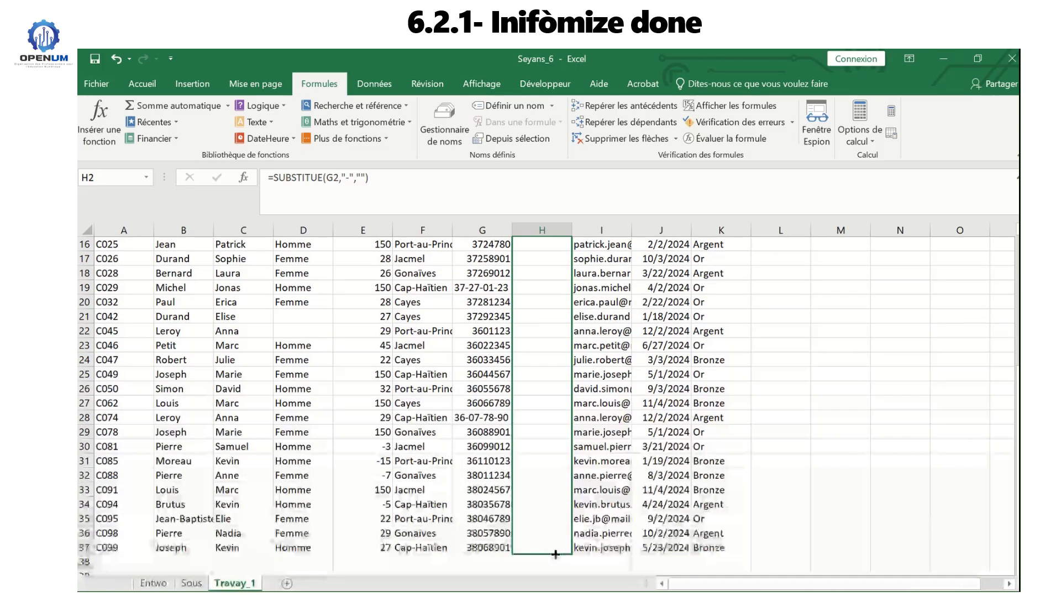
# - Compare the corrected number in row 28 with its original and check the distinct values in the Tel-corrige filter list
pyautogui.click(481, 417)
pyautogui.click(525, 416)
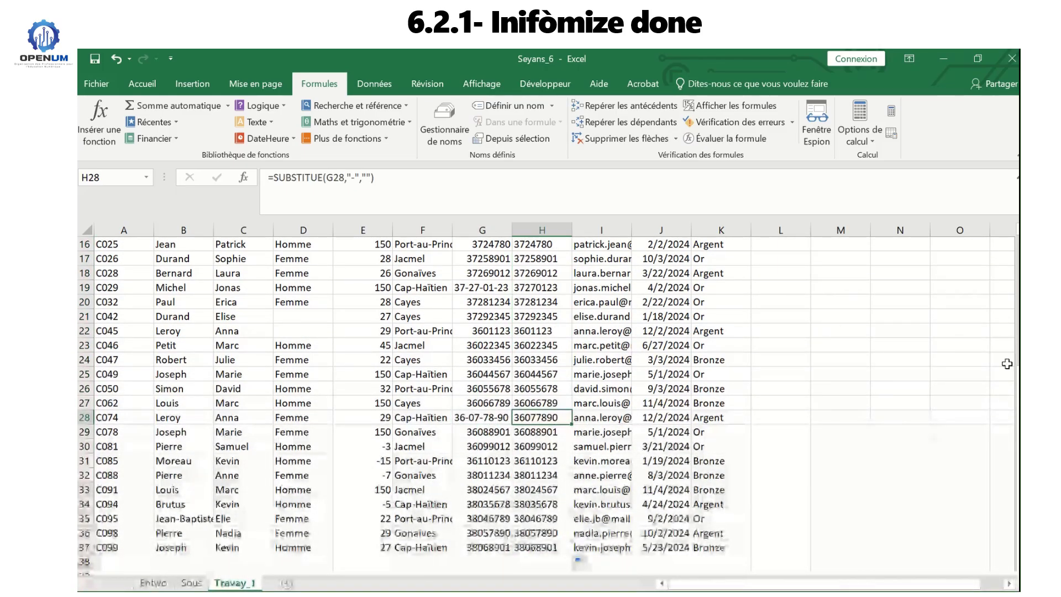
pyautogui.moveTo(1018, 381); pyautogui.dragTo(1018, 243)
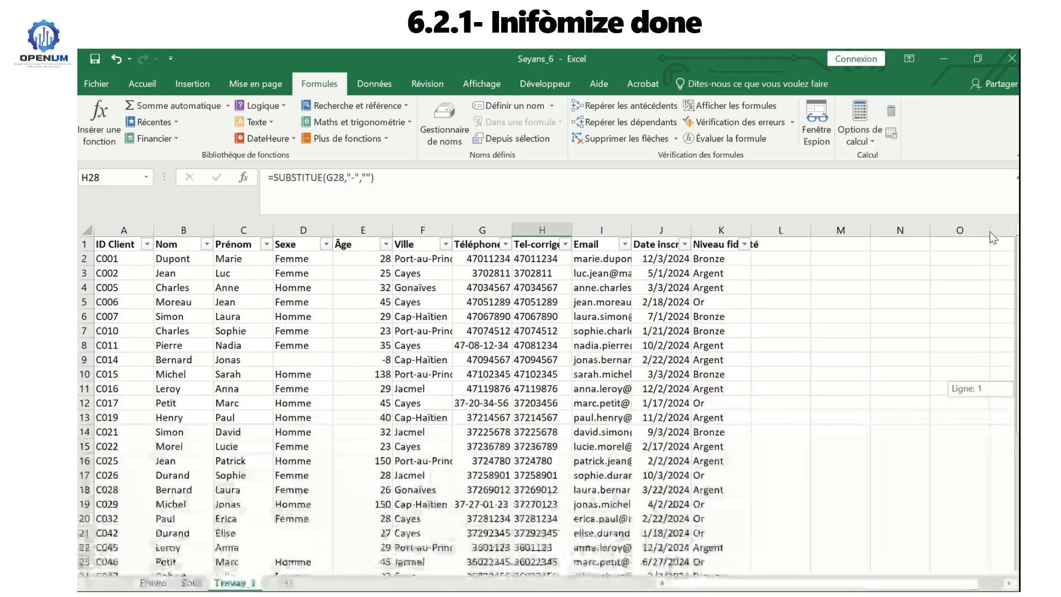
pyautogui.click(565, 243)
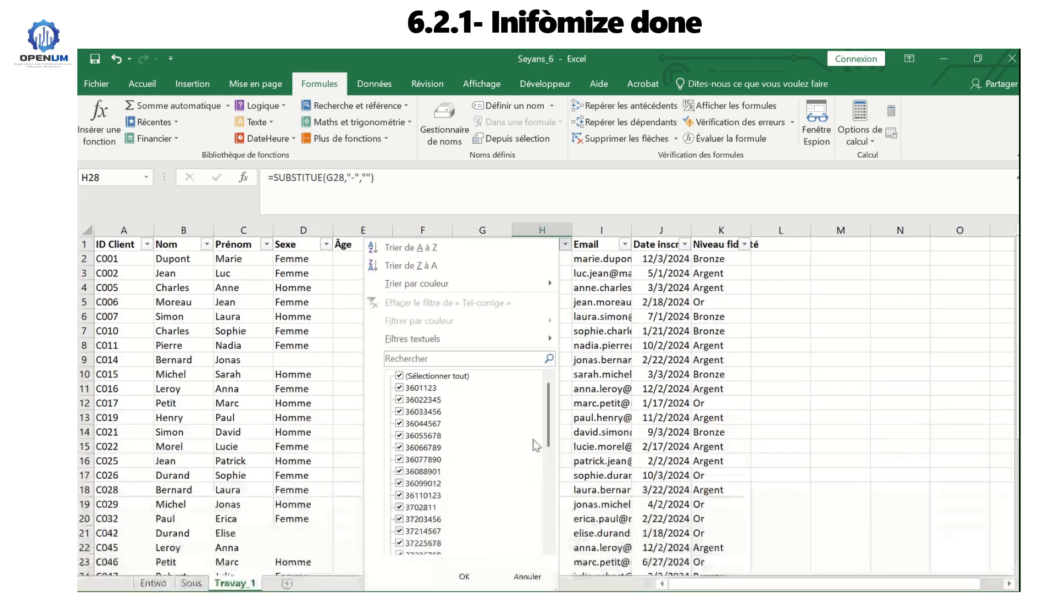
pyautogui.moveTo(548, 420); pyautogui.dragTo(563, 355)
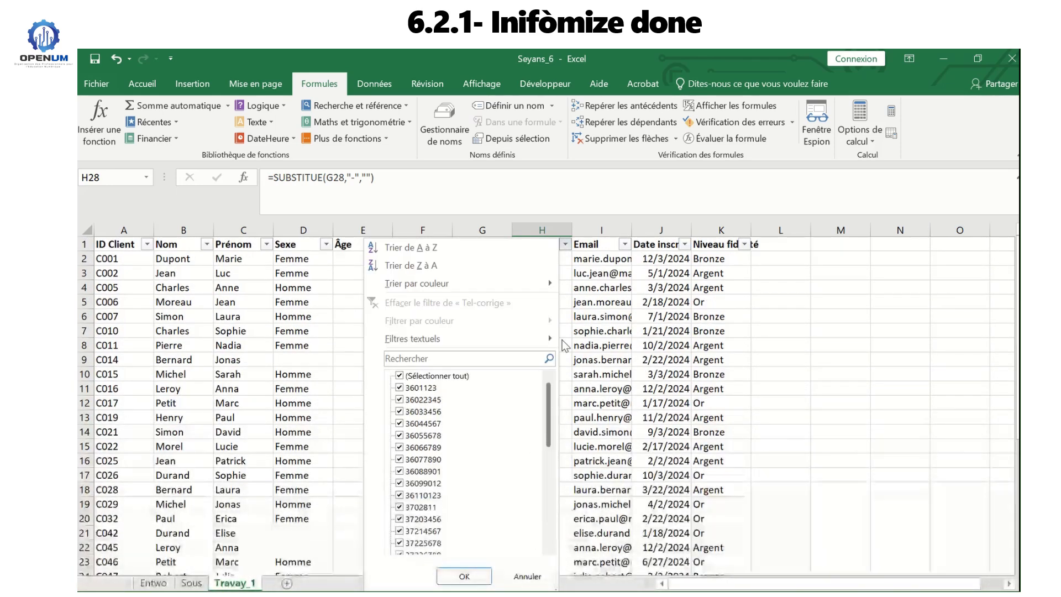
pyautogui.click(587, 333)
# - Fill the Tel-corrige header cell with yellow
pyautogui.click(551, 244)
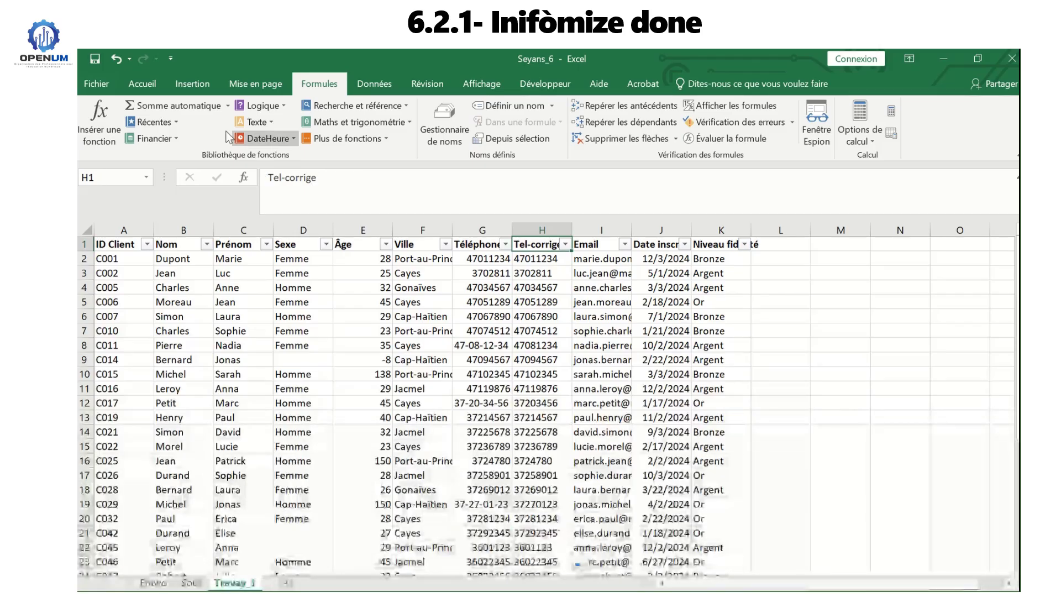
pyautogui.click(141, 83)
pyautogui.click(231, 137)
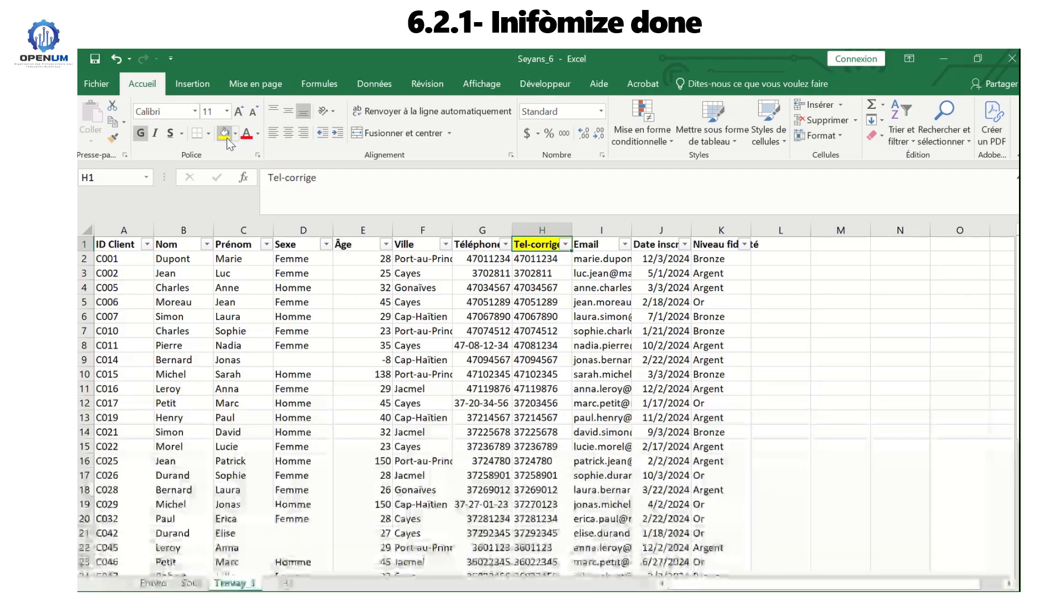
pyautogui.click(541, 345)
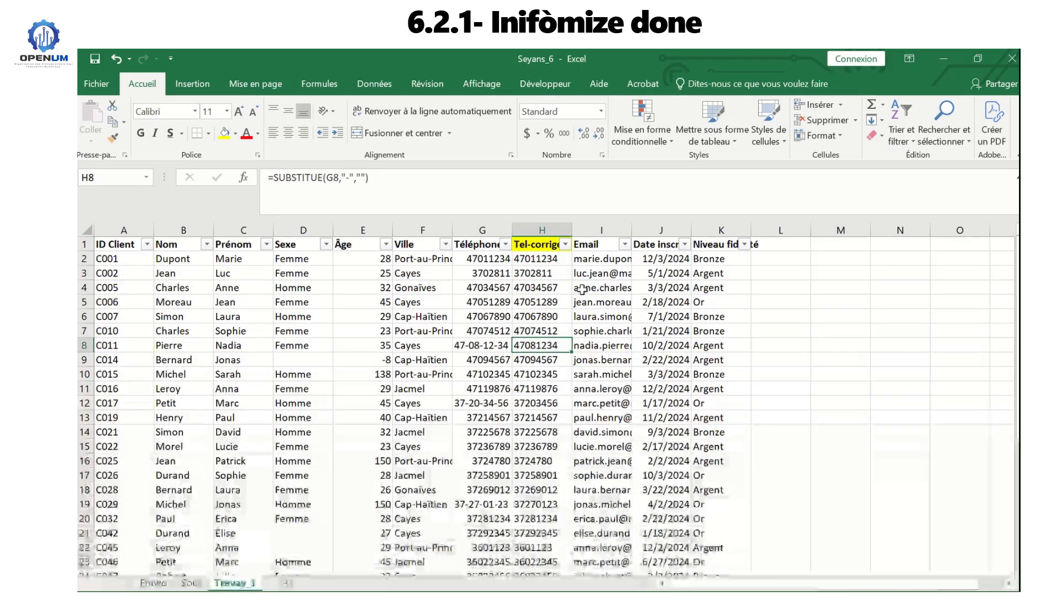
# - Fill the Téléphone header cell with red
pyautogui.click(482, 245)
pyautogui.click(235, 134)
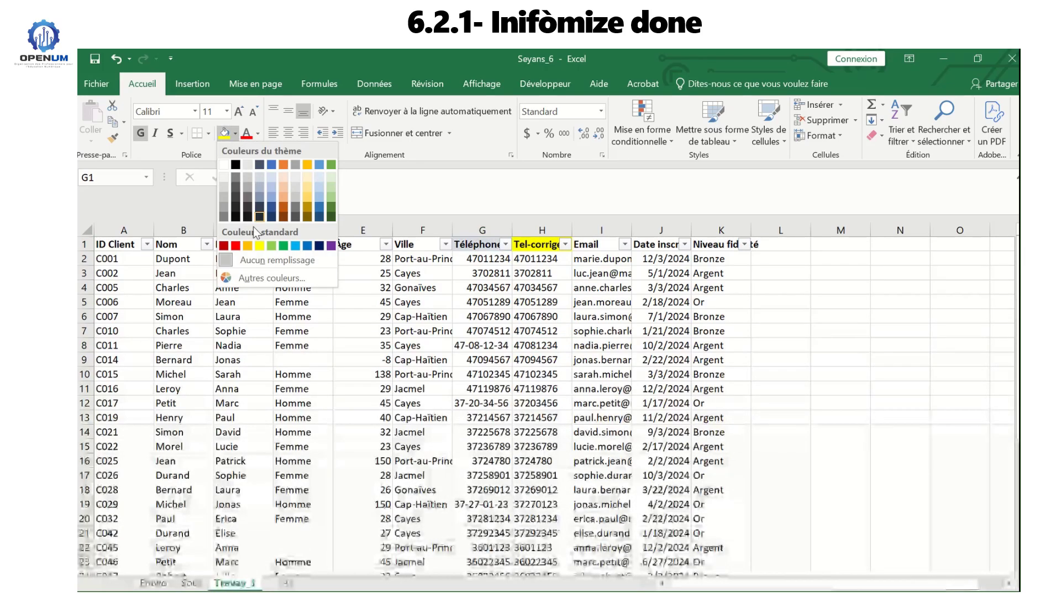
pyautogui.click(236, 246)
pyautogui.click(547, 249)
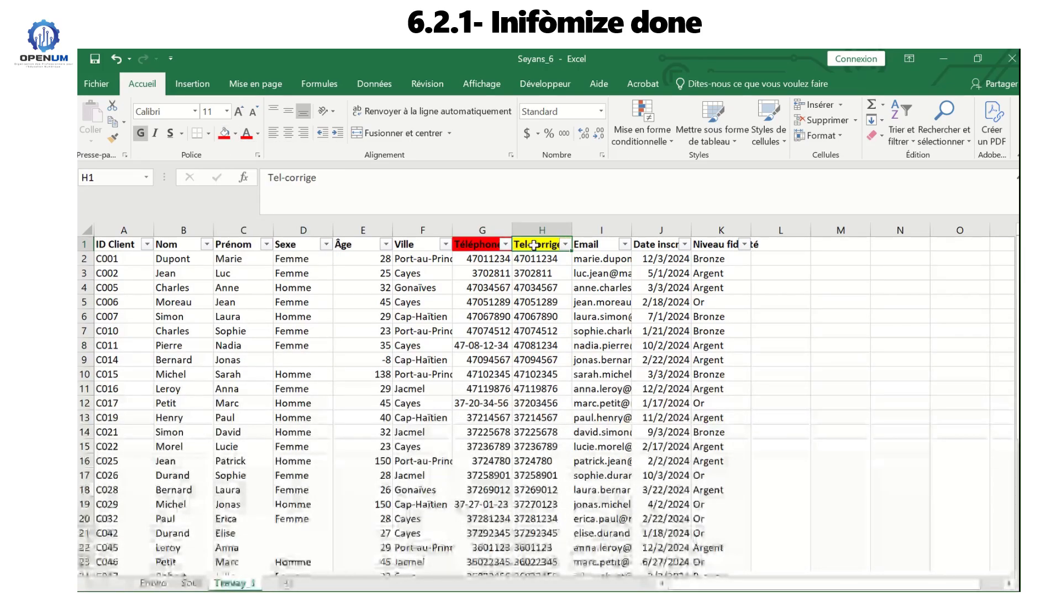
pyautogui.click(541, 345)
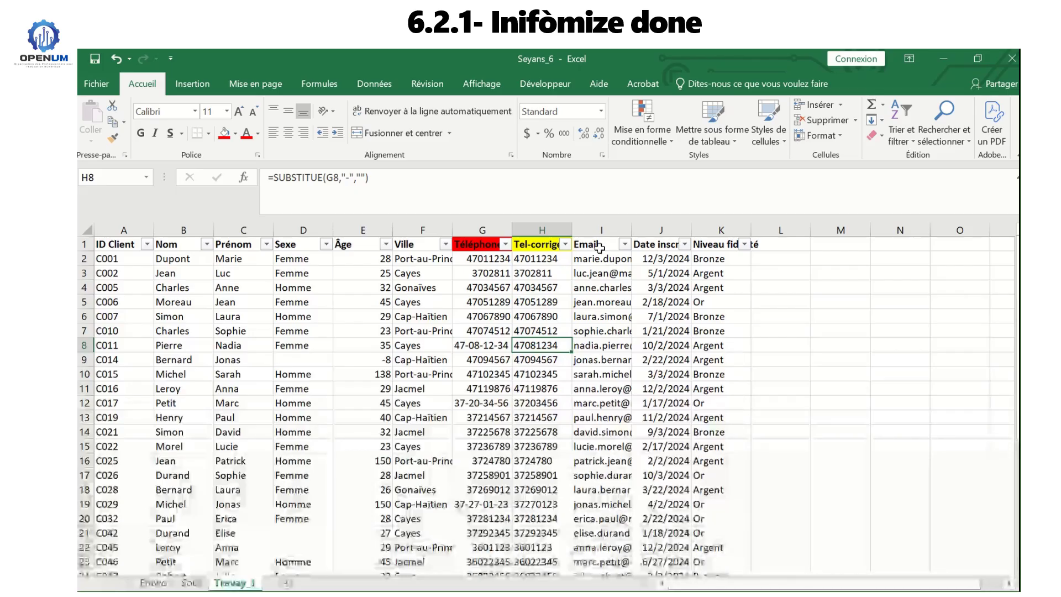
# - Try the Nombre format on the whole Tel-corrige column, and set it back to Standard
pyautogui.click(540, 228)
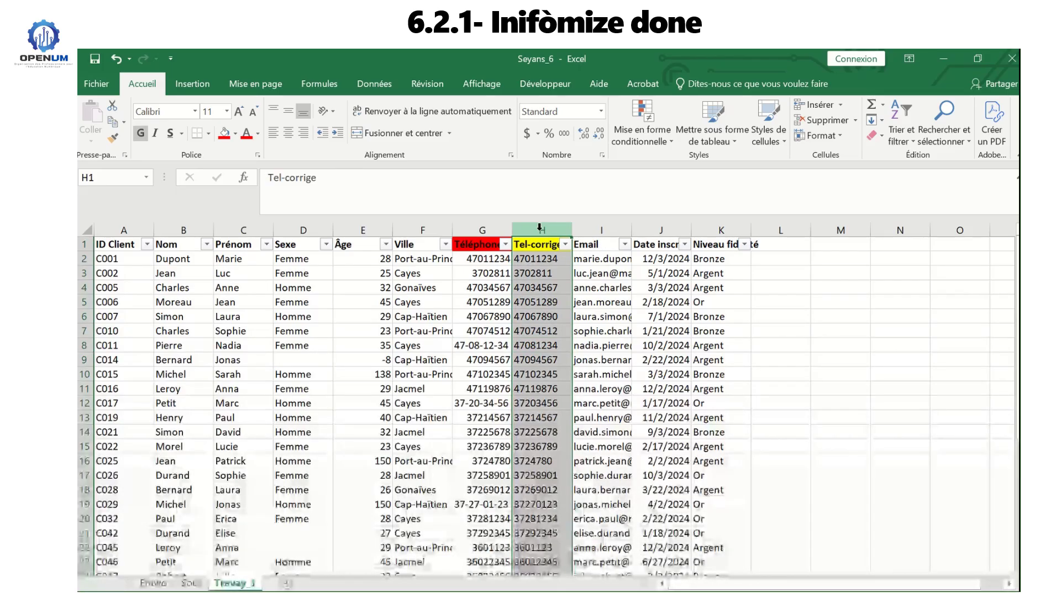
pyautogui.click(601, 316)
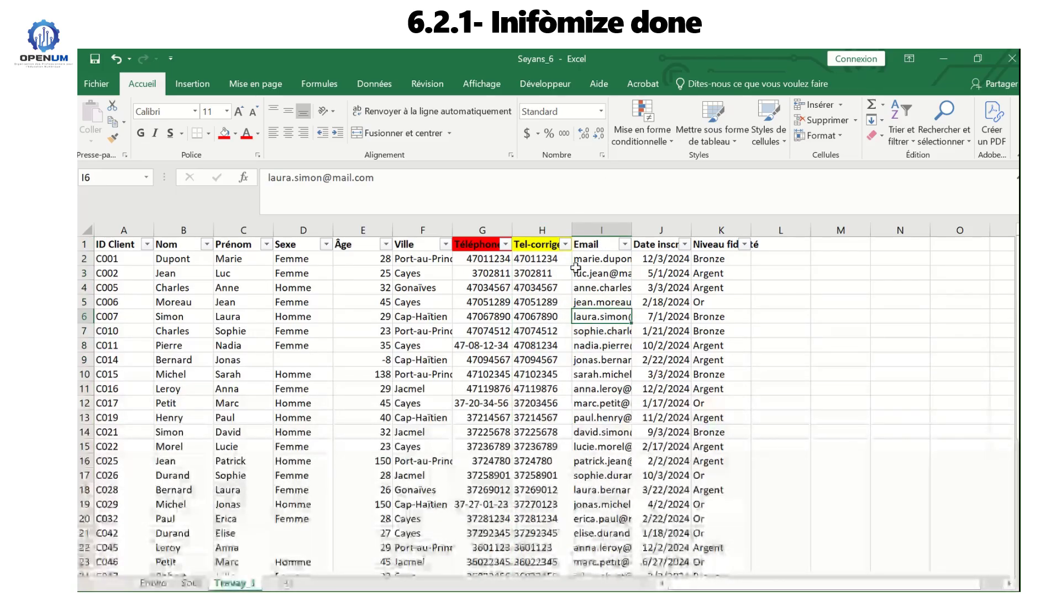
pyautogui.click(555, 228)
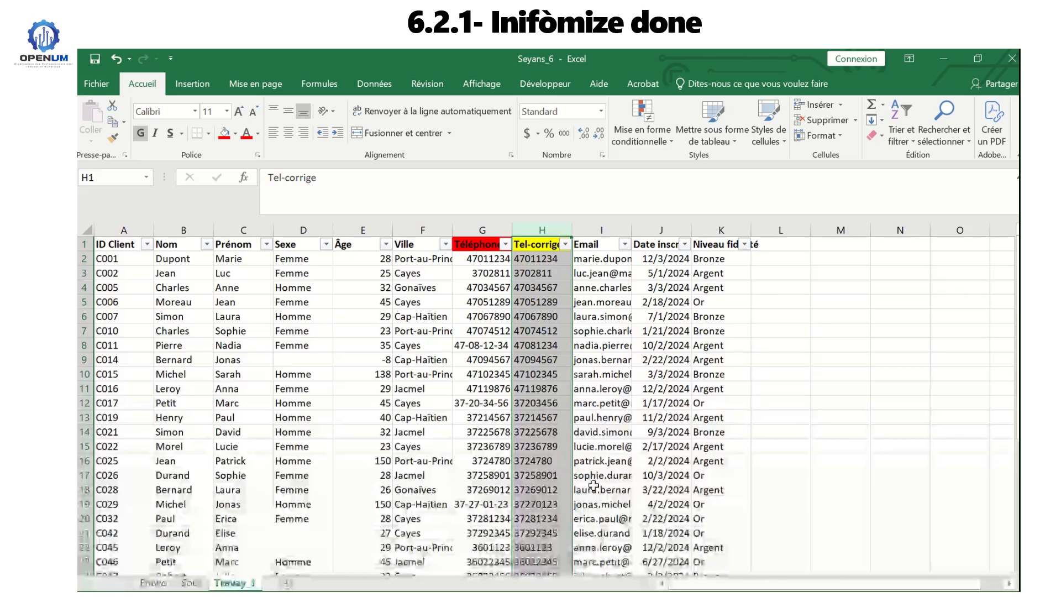
pyautogui.click(601, 112)
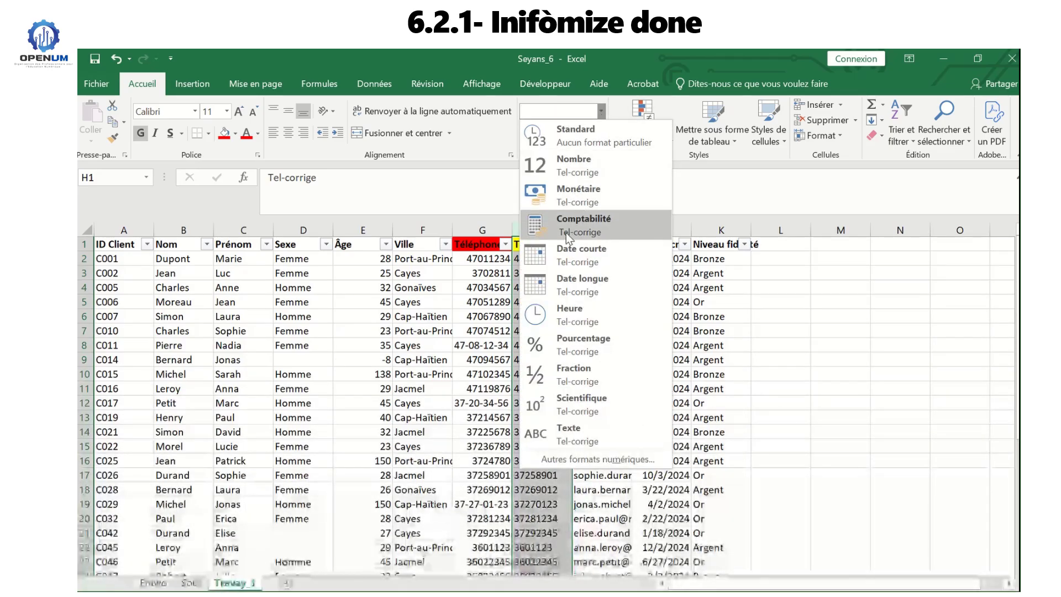
pyautogui.click(595, 167)
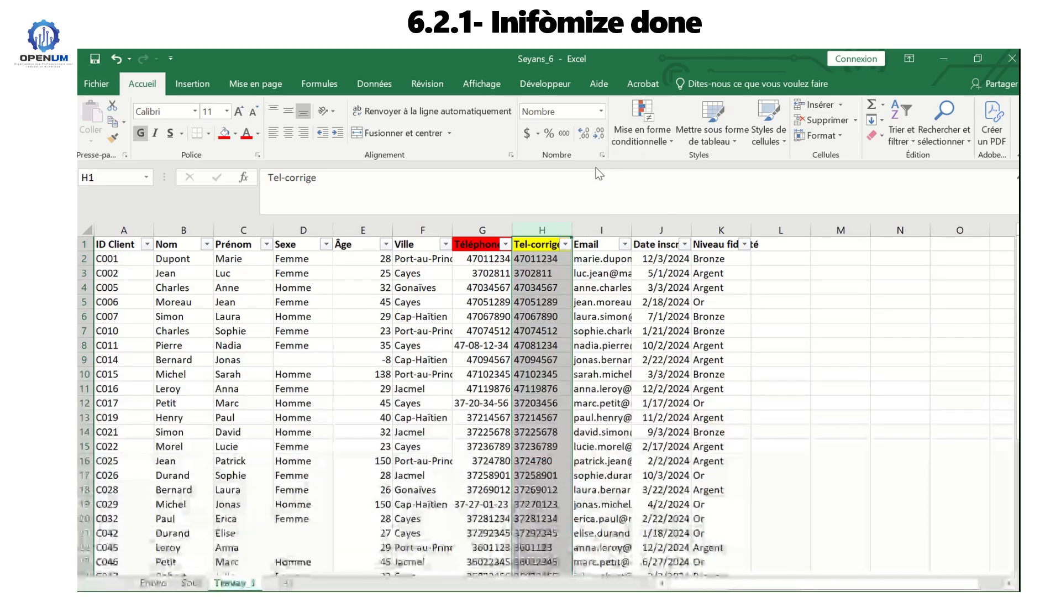
pyautogui.click(602, 113)
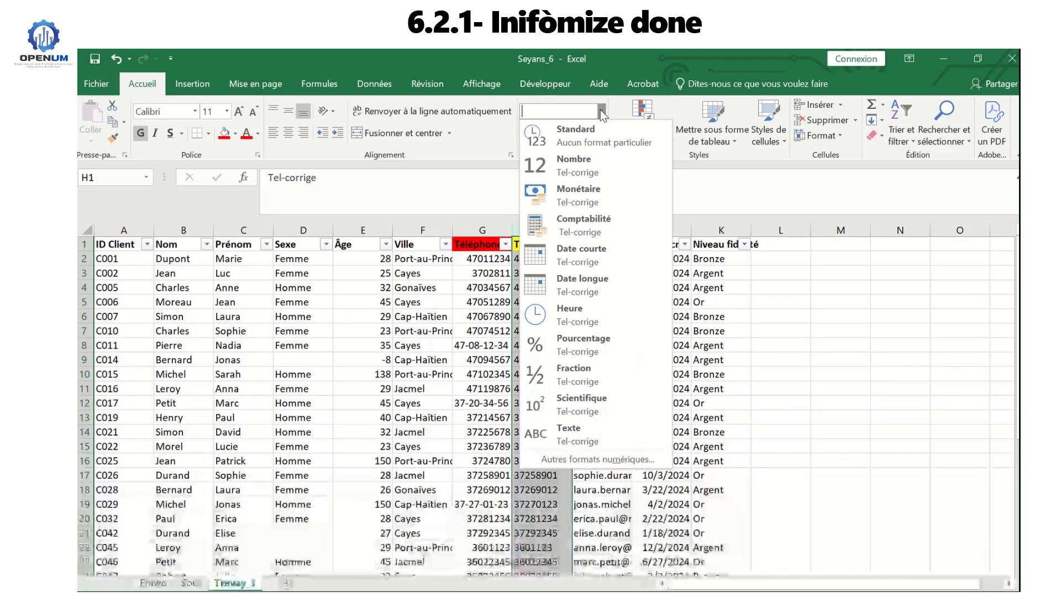
pyautogui.click(593, 138)
pyautogui.click(549, 330)
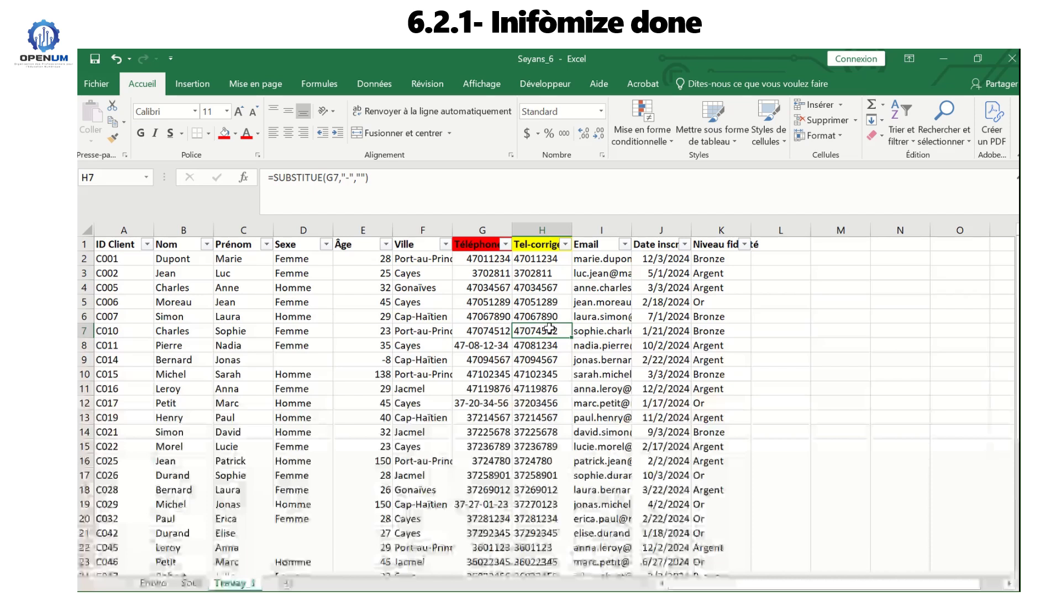
# - Examine the distinct addresses in the Email column's filter list for inconsistencies, and select the whole column
pyautogui.click(593, 331)
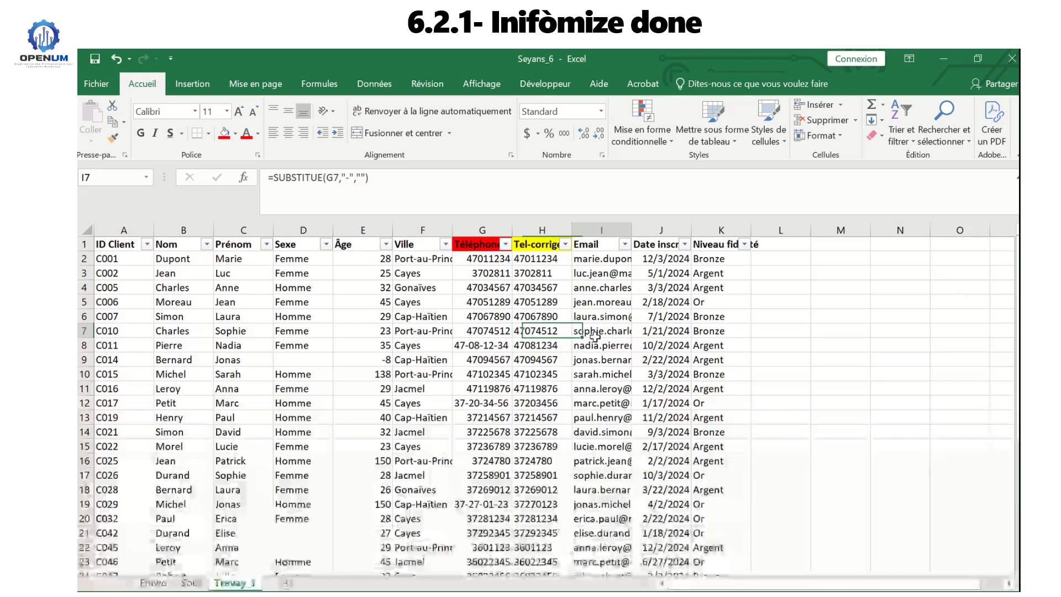
pyautogui.click(601, 249)
pyautogui.click(626, 245)
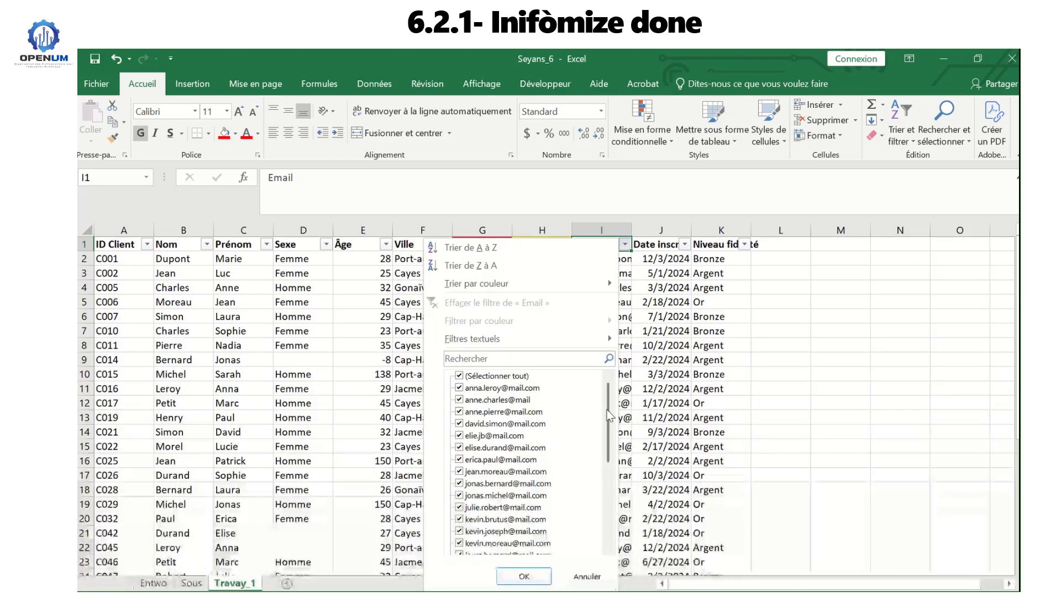
pyautogui.moveTo(608, 411); pyautogui.dragTo(598, 481)
pyautogui.scroll(5, 592, 525)
pyautogui.click(674, 364)
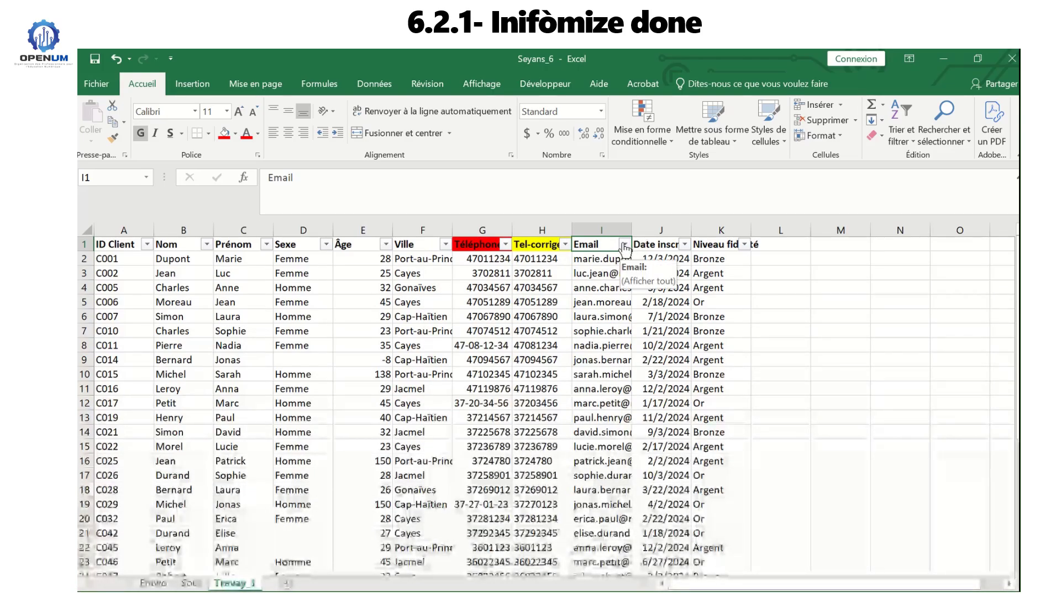
pyautogui.click(610, 220)
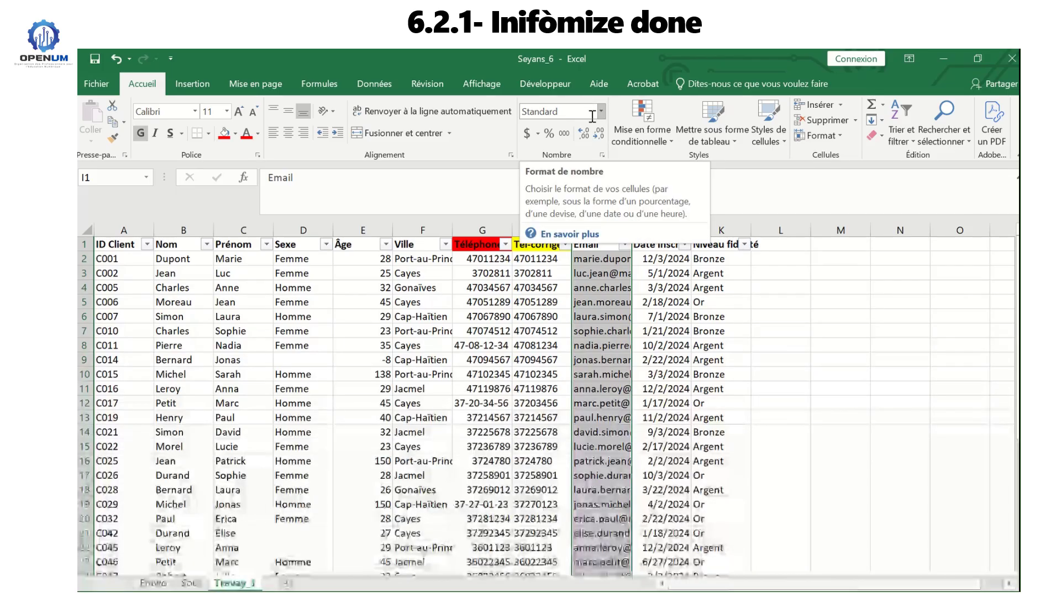
# - Widen the Date inscription column to fit its header, and check the dates in its filter list for inconsistencies
pyautogui.click(658, 261)
pyautogui.click(658, 244)
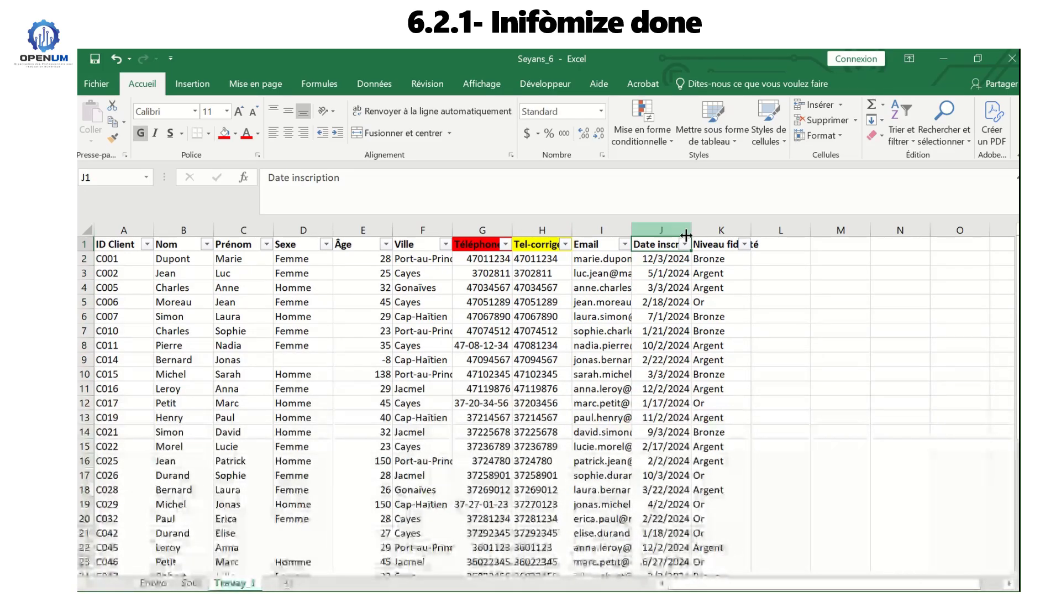
pyautogui.moveTo(687, 233); pyautogui.dragTo(723, 232)
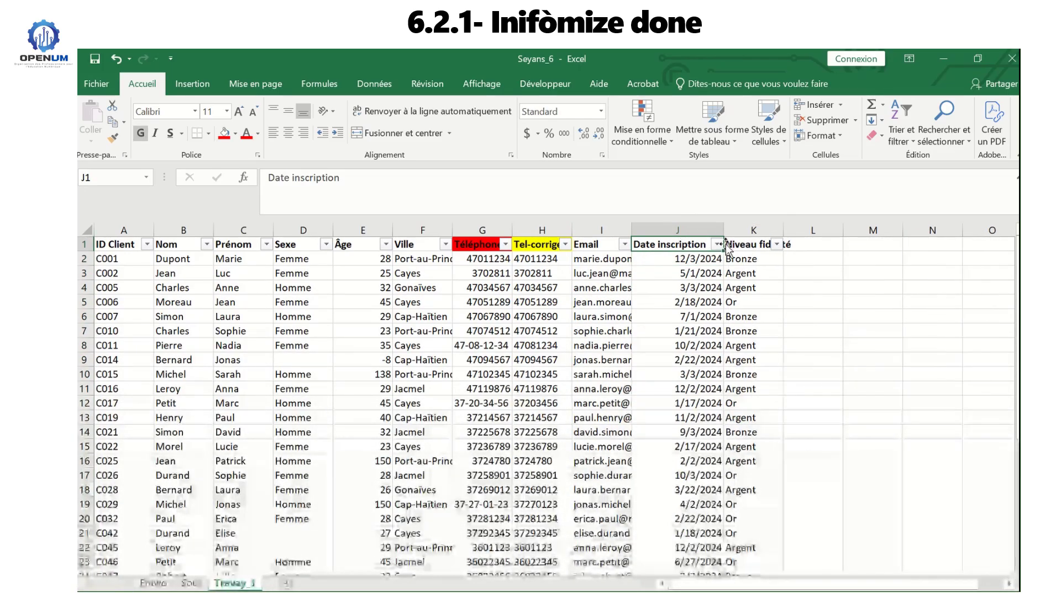
pyautogui.click(717, 244)
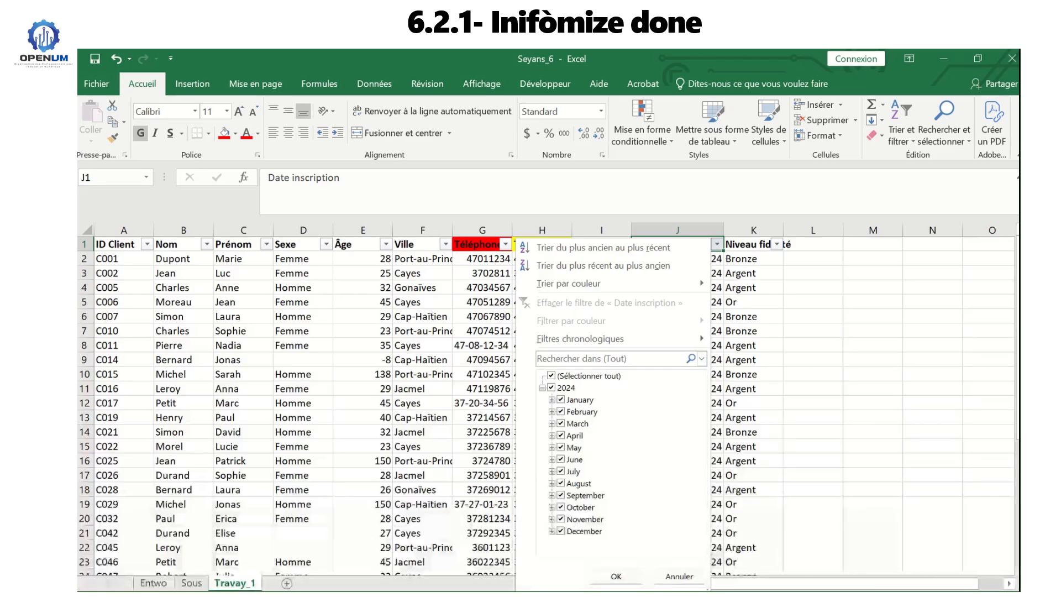
pyautogui.click(616, 576)
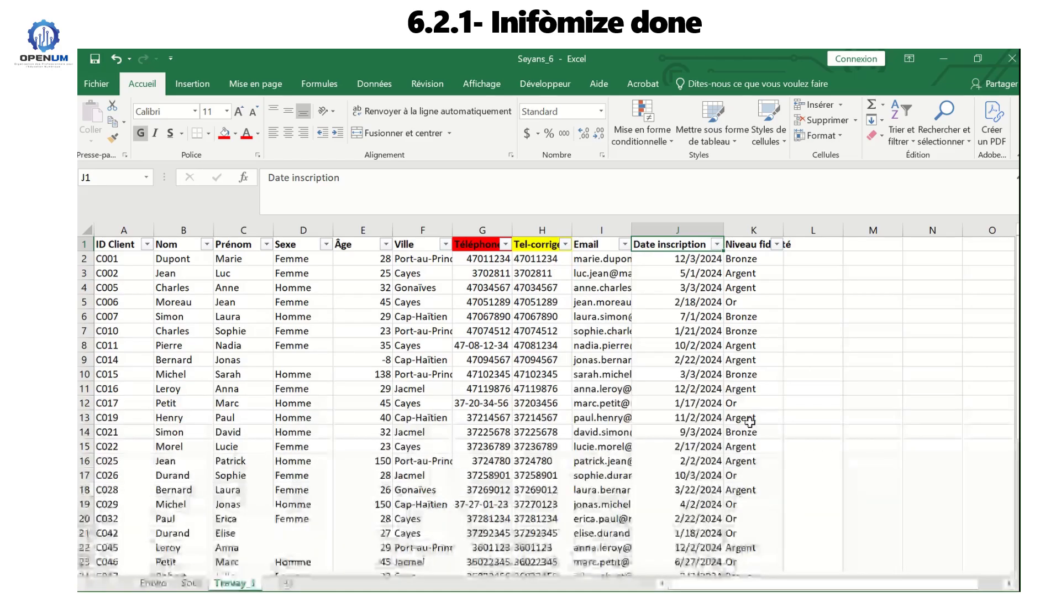
# - Apply the Date courte format to the whole Date inscription column
pyautogui.click(667, 253)
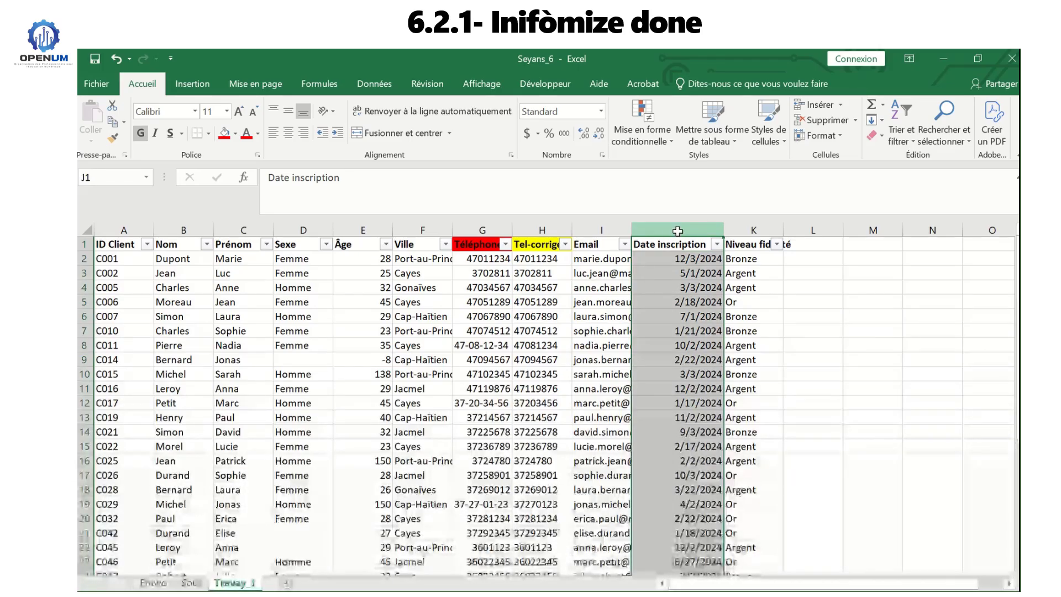
pyautogui.click(600, 111)
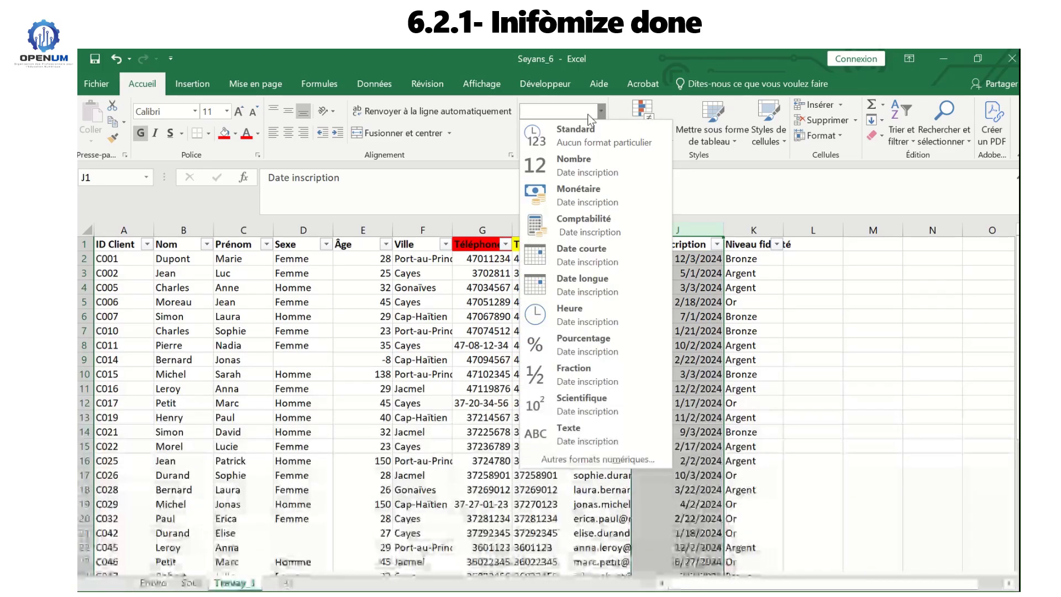
pyautogui.click(610, 260)
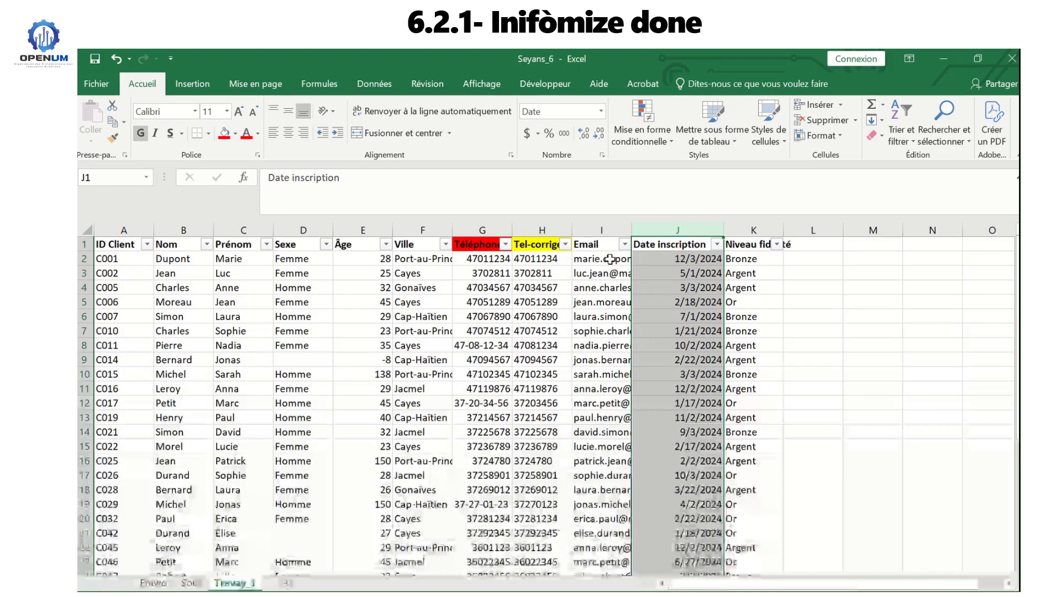
# - Widen the Niveau fidélité column to fit its header, and check the distinct levels in its filter list
pyautogui.click(765, 244)
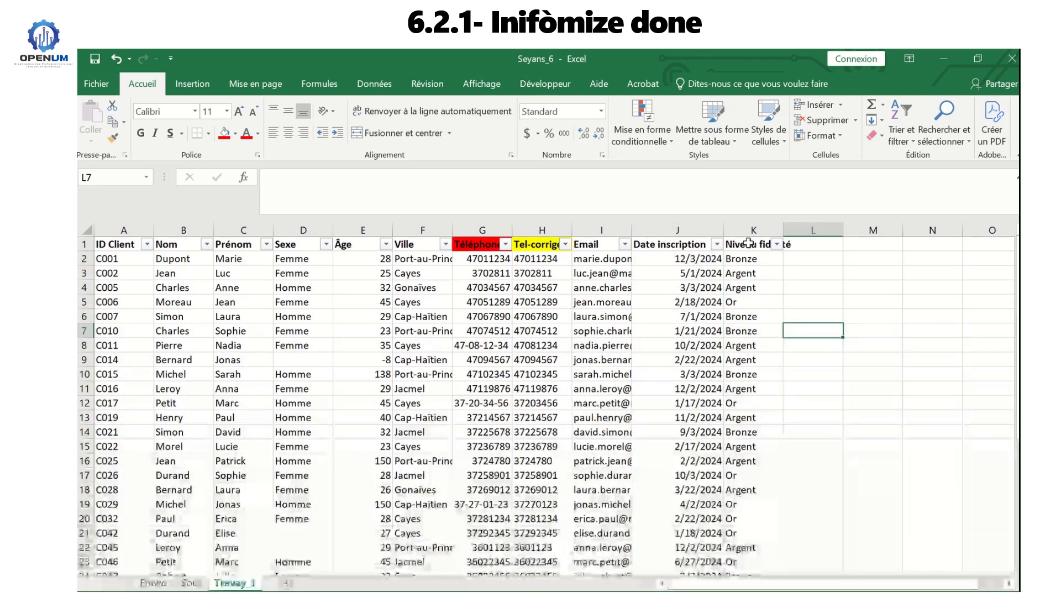
pyautogui.moveTo(783, 230); pyautogui.dragTo(802, 230)
pyautogui.click(795, 245)
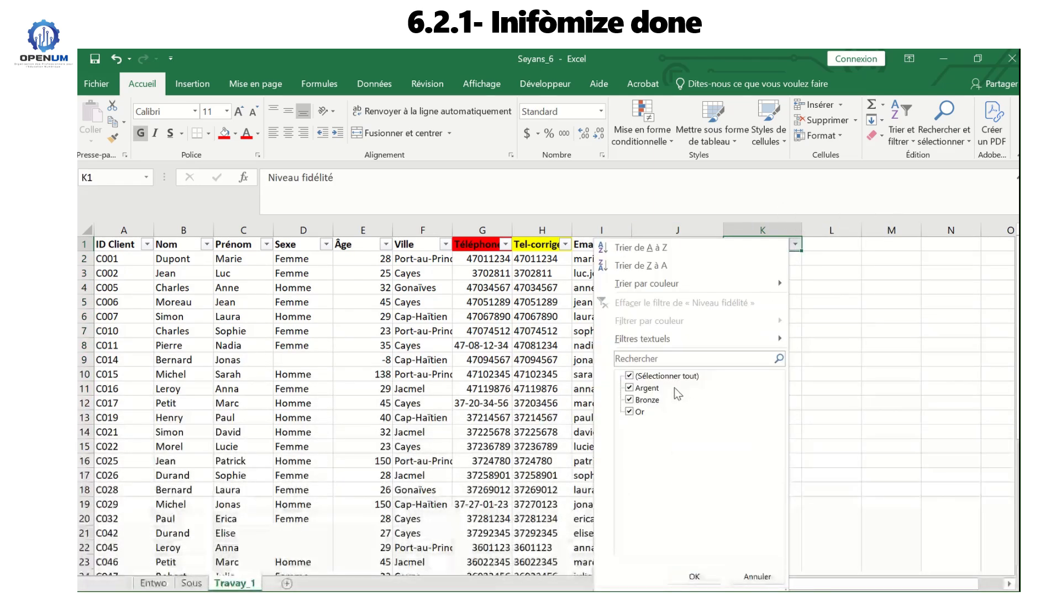
pyautogui.click(694, 575)
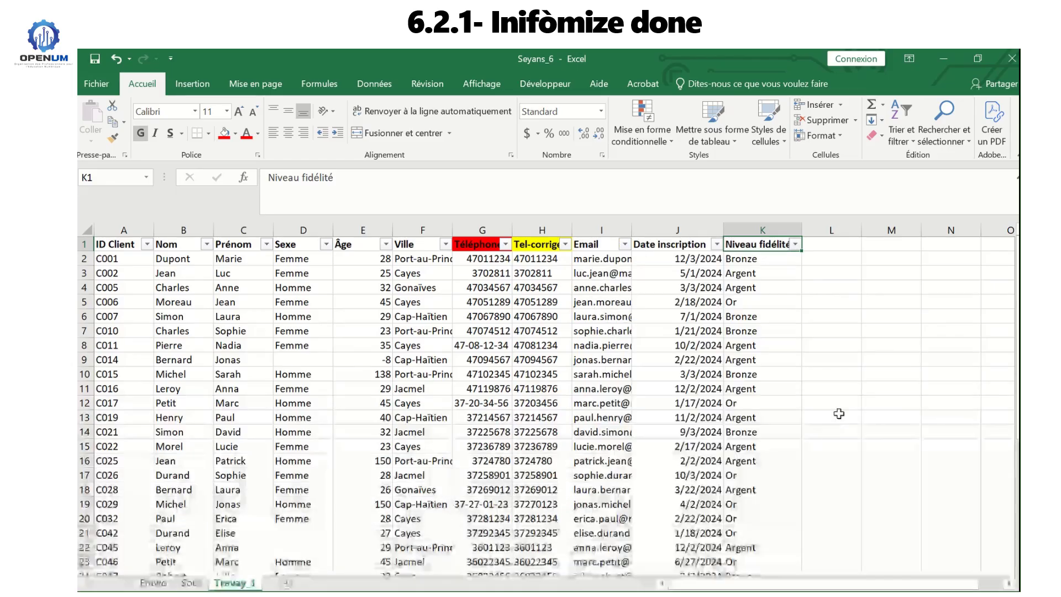
pyautogui.click(763, 230)
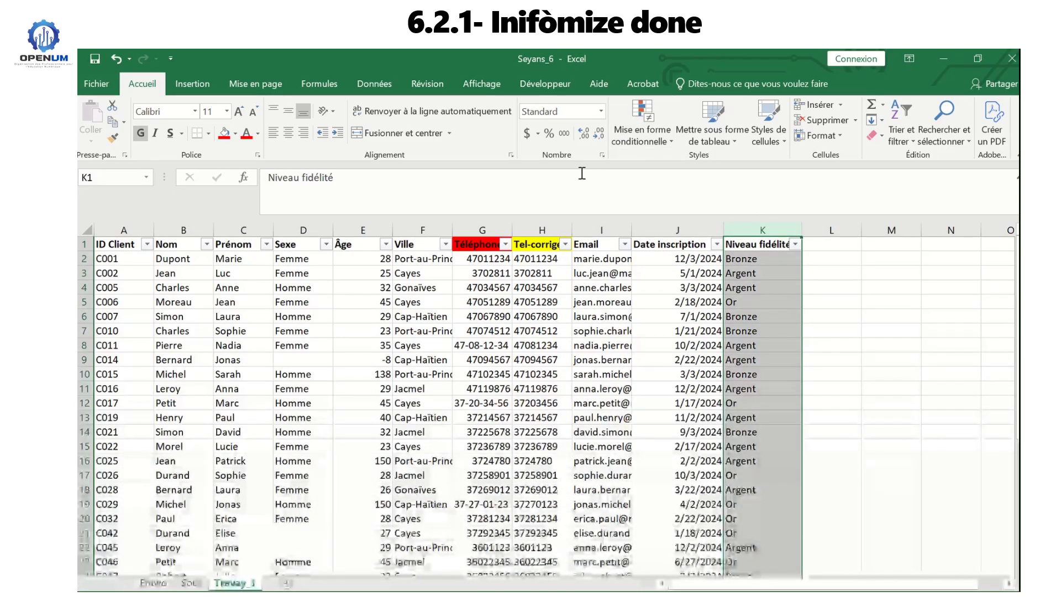
pyautogui.click(652, 401)
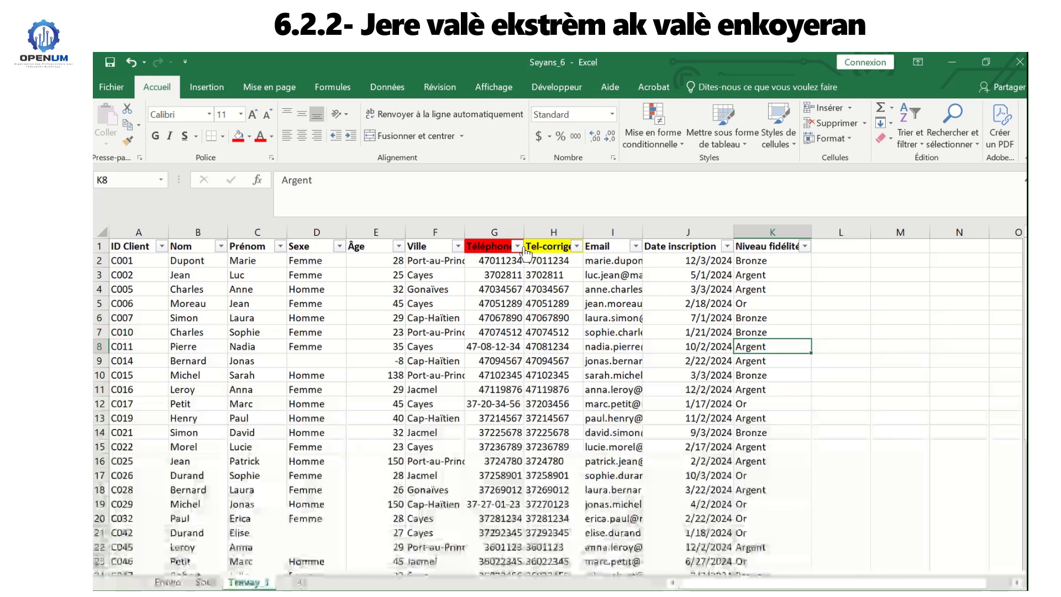
# - Examine the distinct values in the Âge column's filter list for negative or extreme ages
pyautogui.click(399, 246)
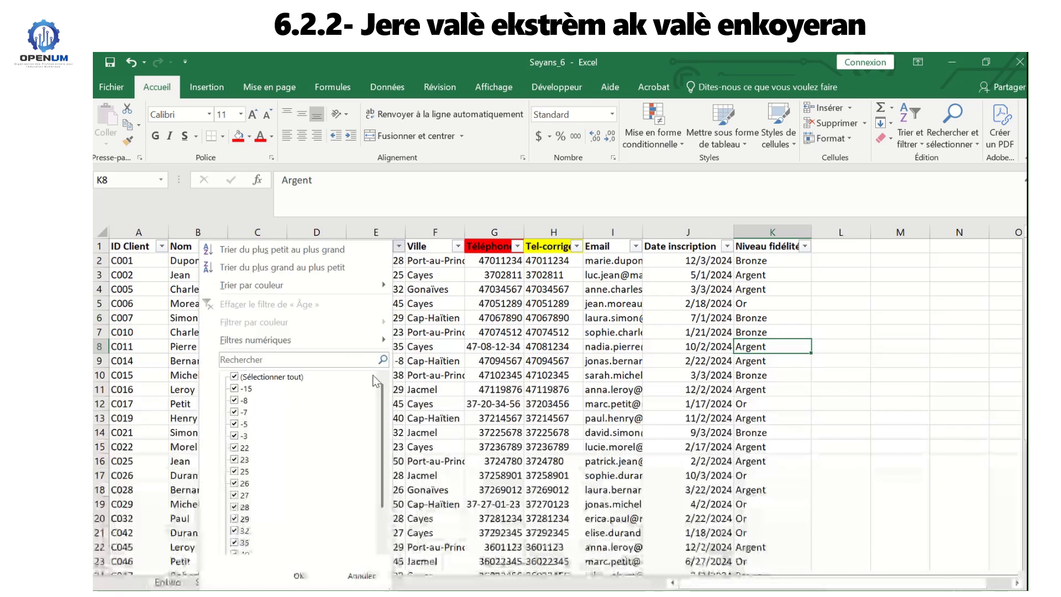
pyautogui.moveTo(381, 397); pyautogui.dragTo(374, 473)
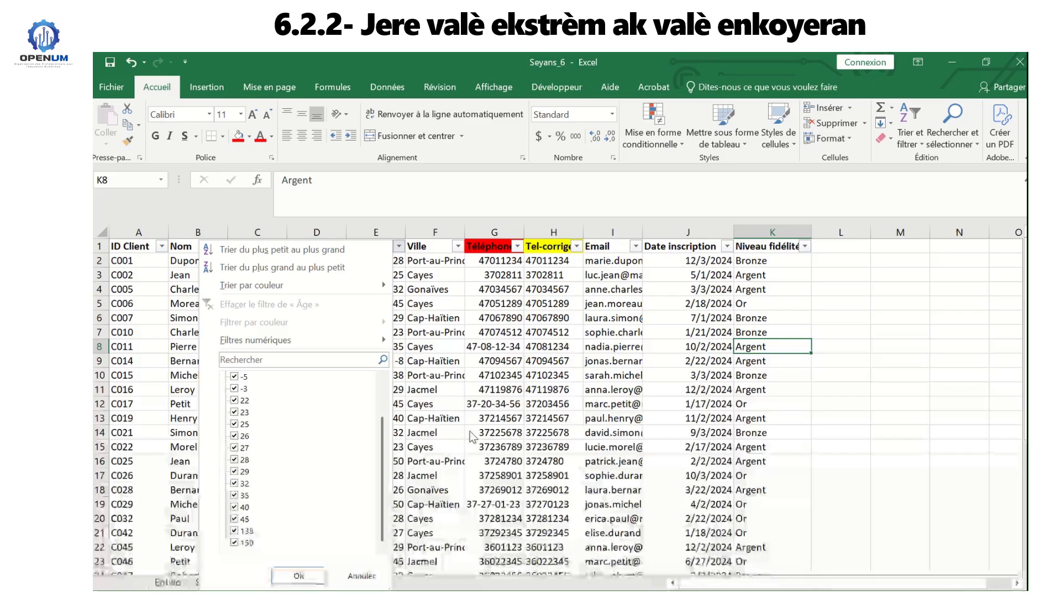
pyautogui.scroll(2, 382, 442)
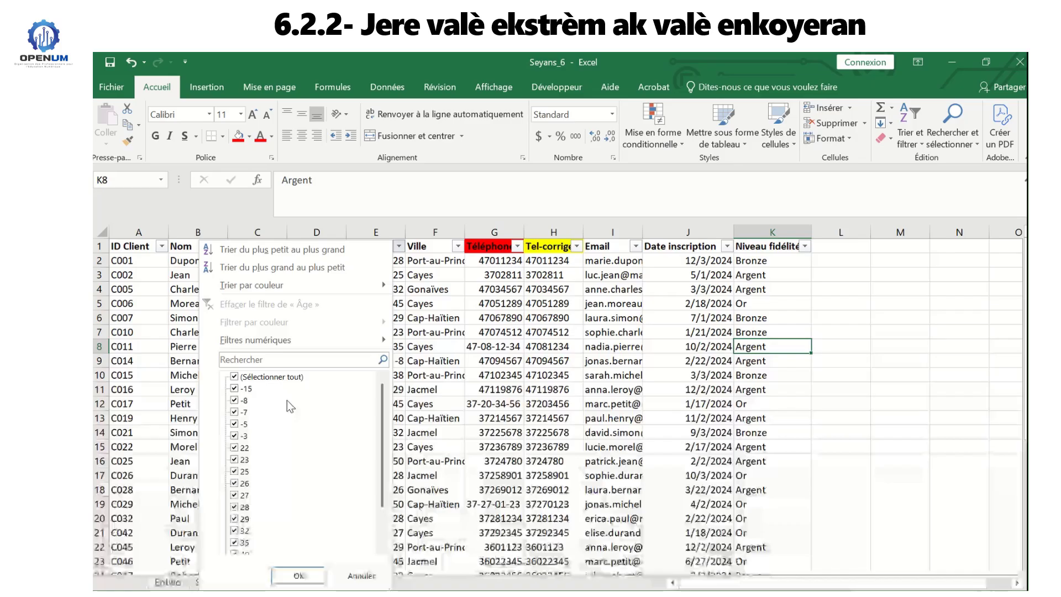
pyautogui.scroll(-1, 383, 460)
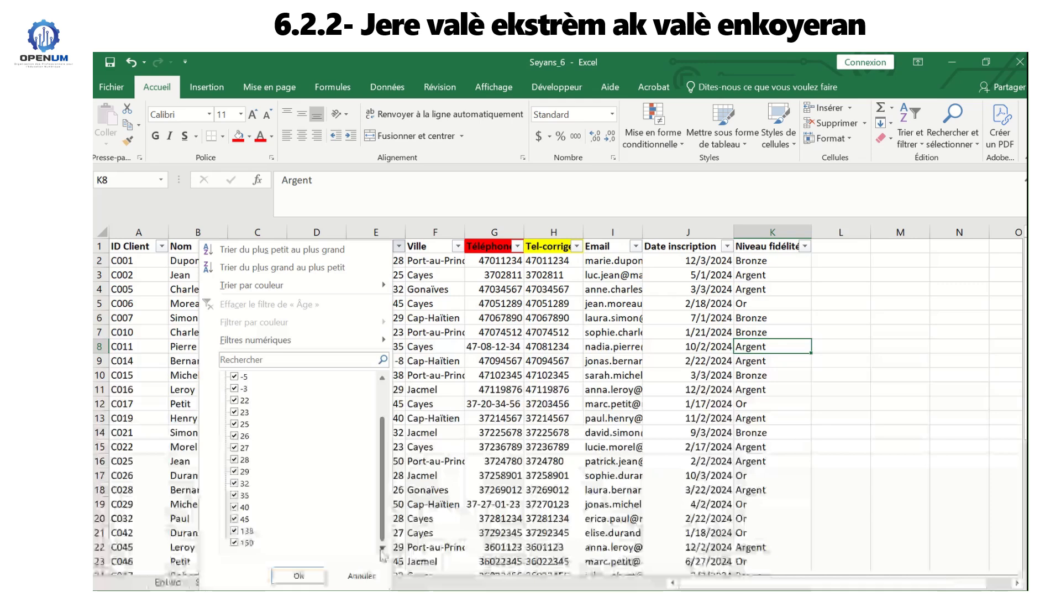
pyautogui.click(444, 408)
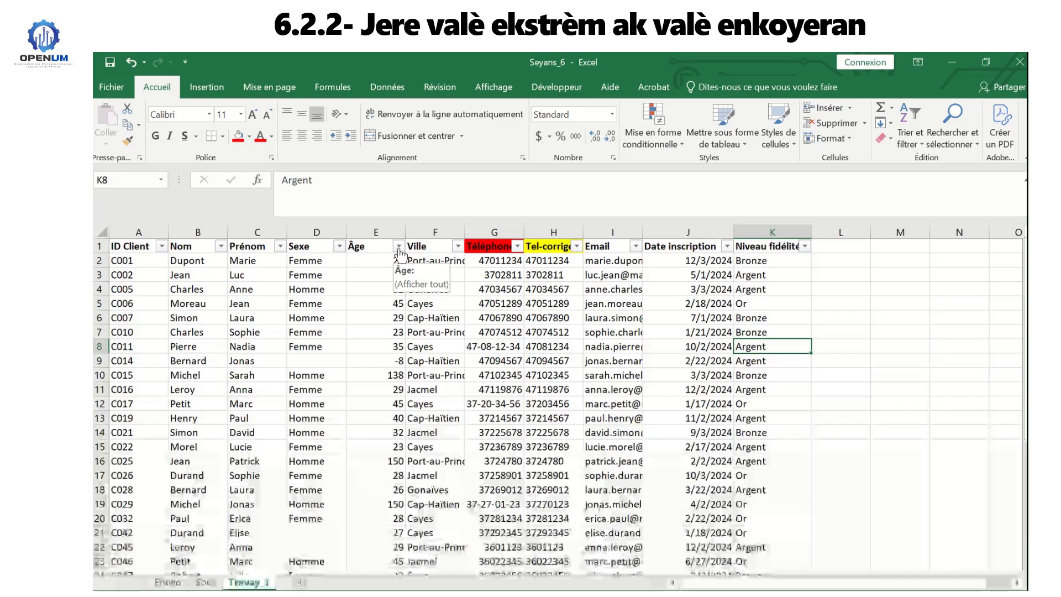
# - Filter the Âge column with a number filter to show only ages less than 0
pyautogui.click(398, 247)
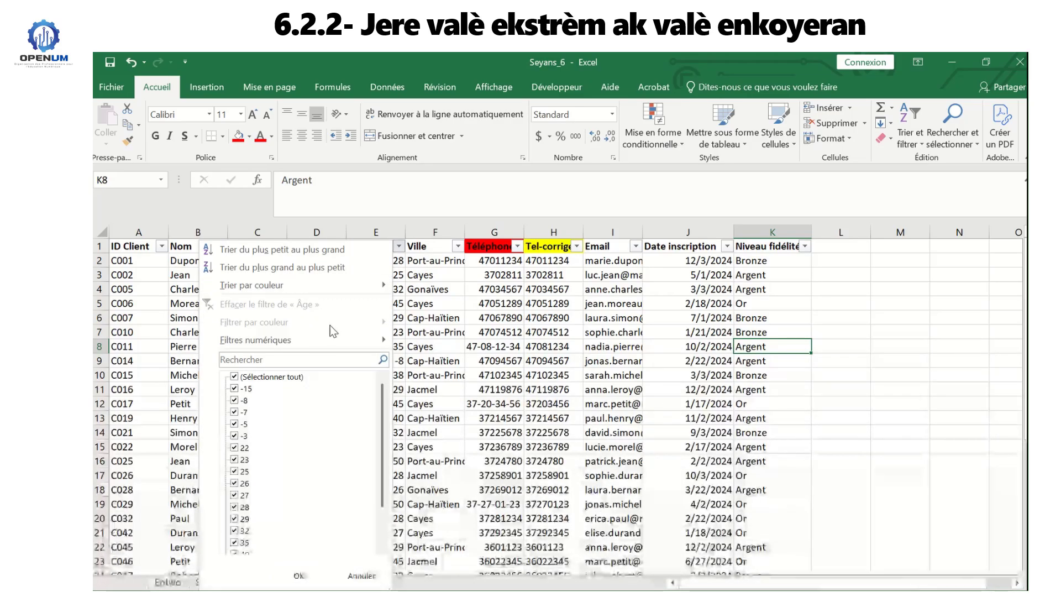
pyautogui.moveTo(361, 341)
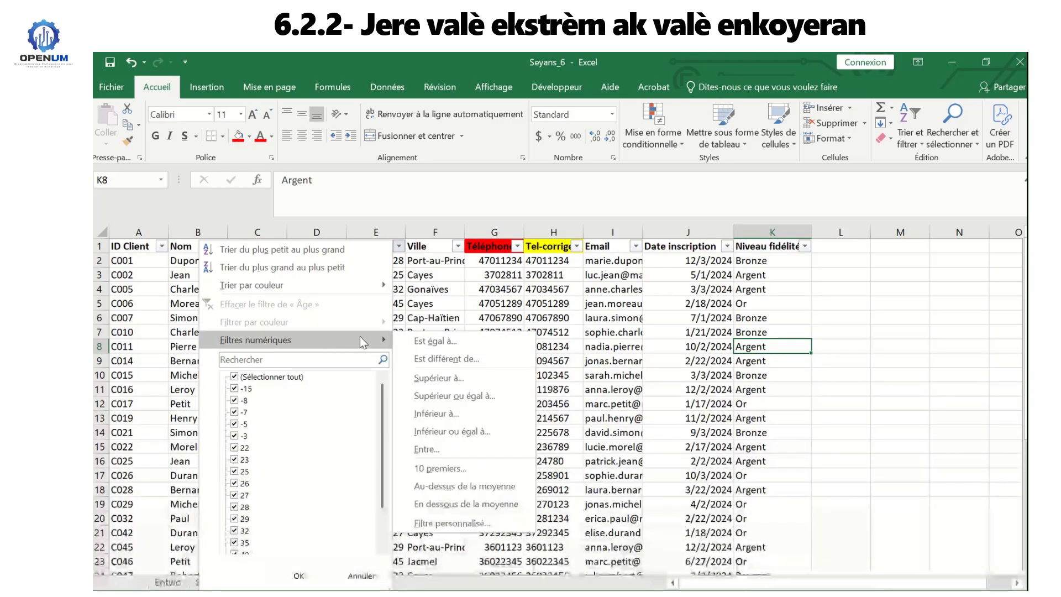
pyautogui.click(460, 414)
pyautogui.write('0')
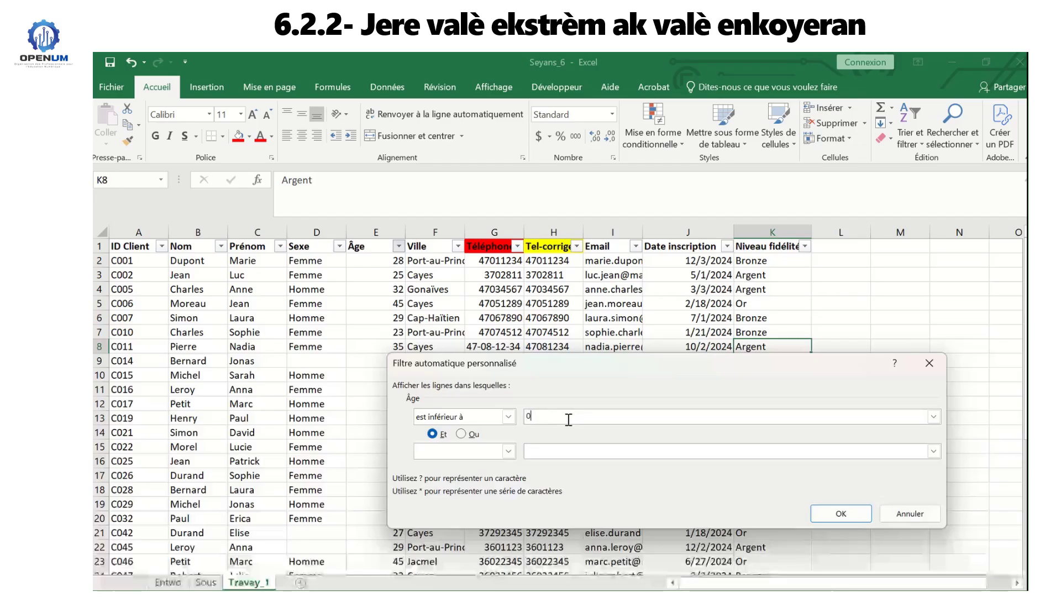
pyautogui.click(862, 514)
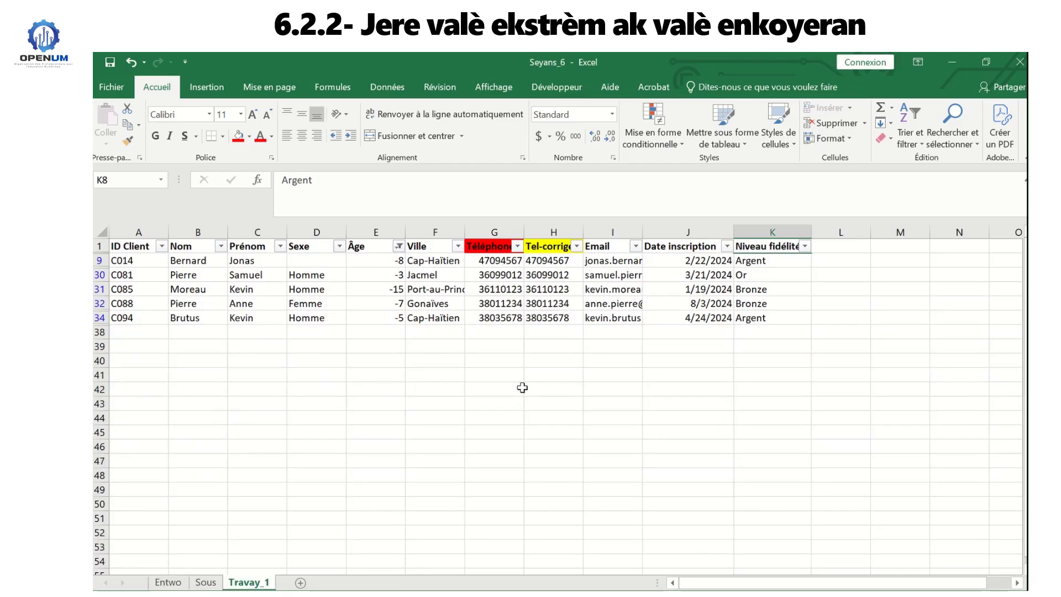
# - Delete all the filtered client rows that have negative ages
pyautogui.moveTo(99, 260); pyautogui.dragTo(99, 319)
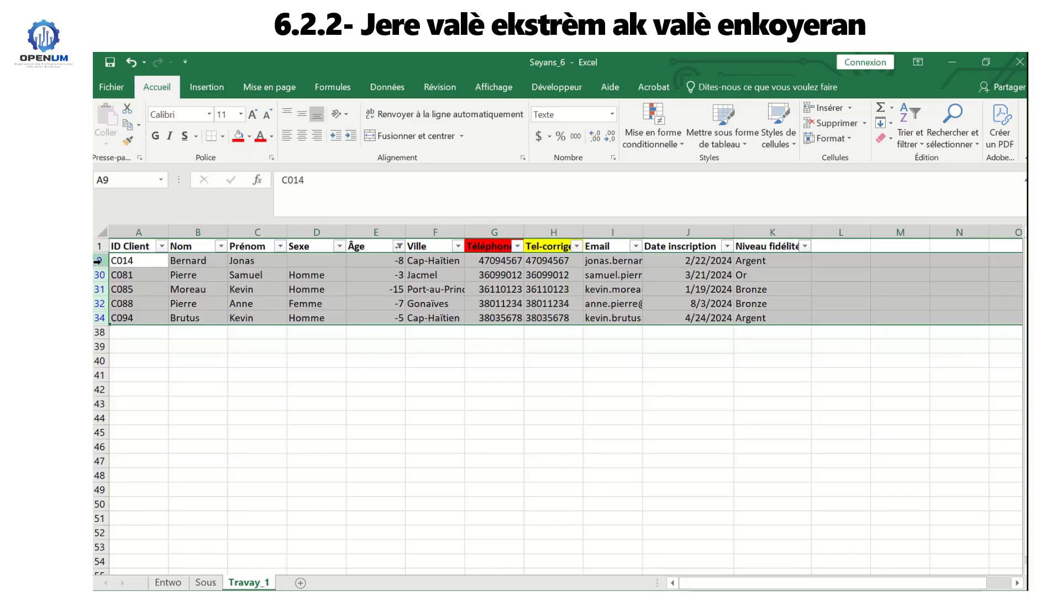
pyautogui.rightClick(99, 261)
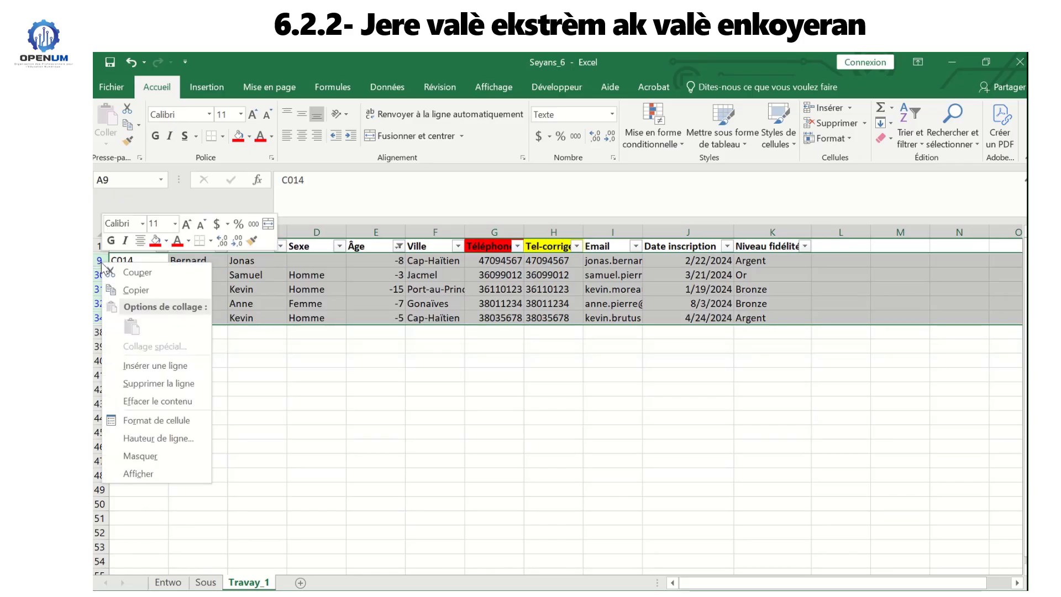
pyautogui.click(159, 383)
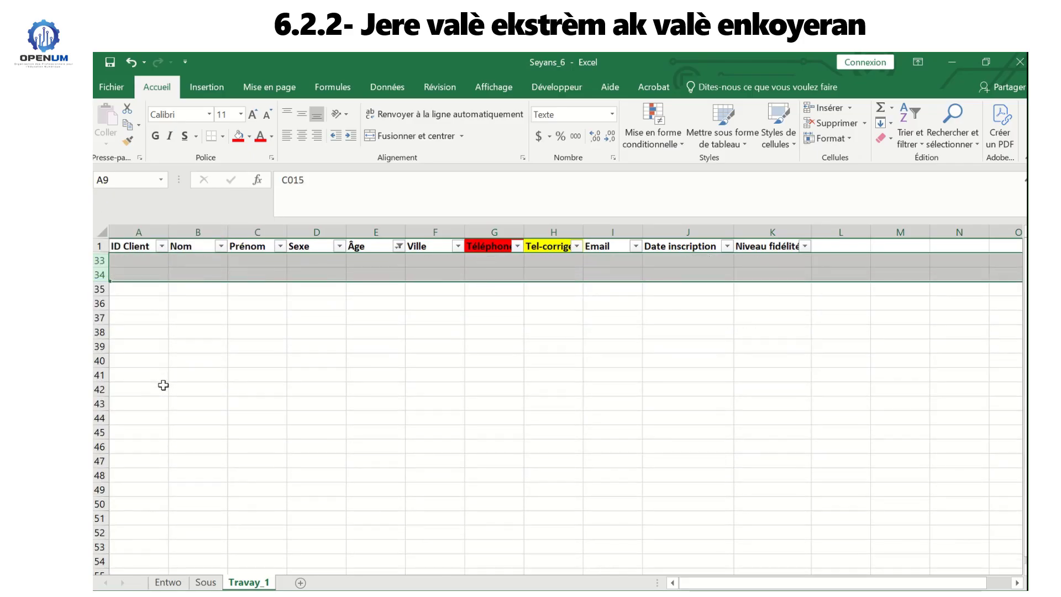
# - Reset the Âge filter to include all values so that the remaining client rows are shown
pyautogui.click(398, 246)
pyautogui.click(293, 377)
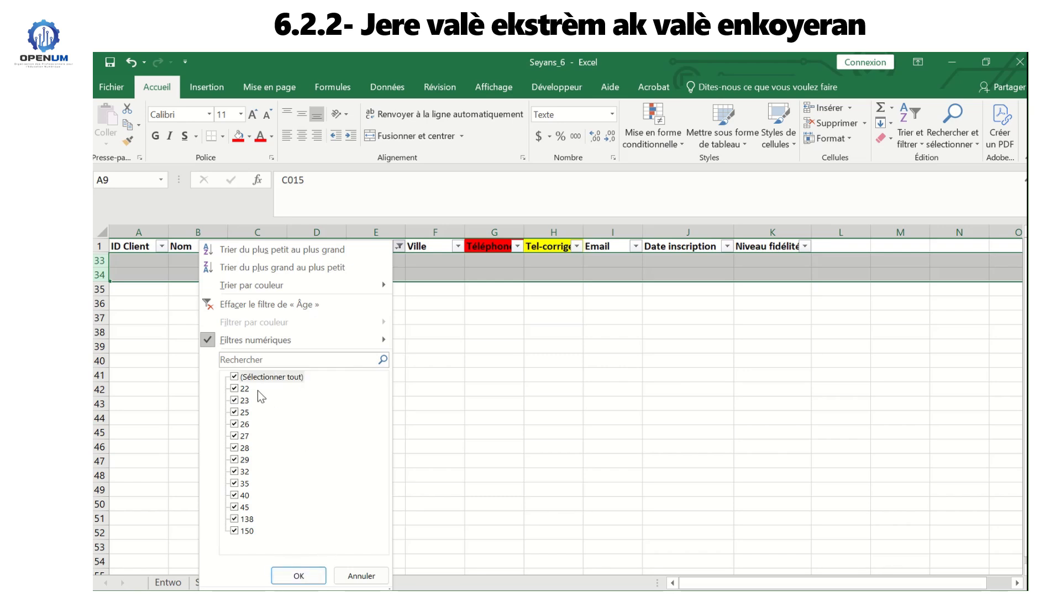
pyautogui.click(299, 576)
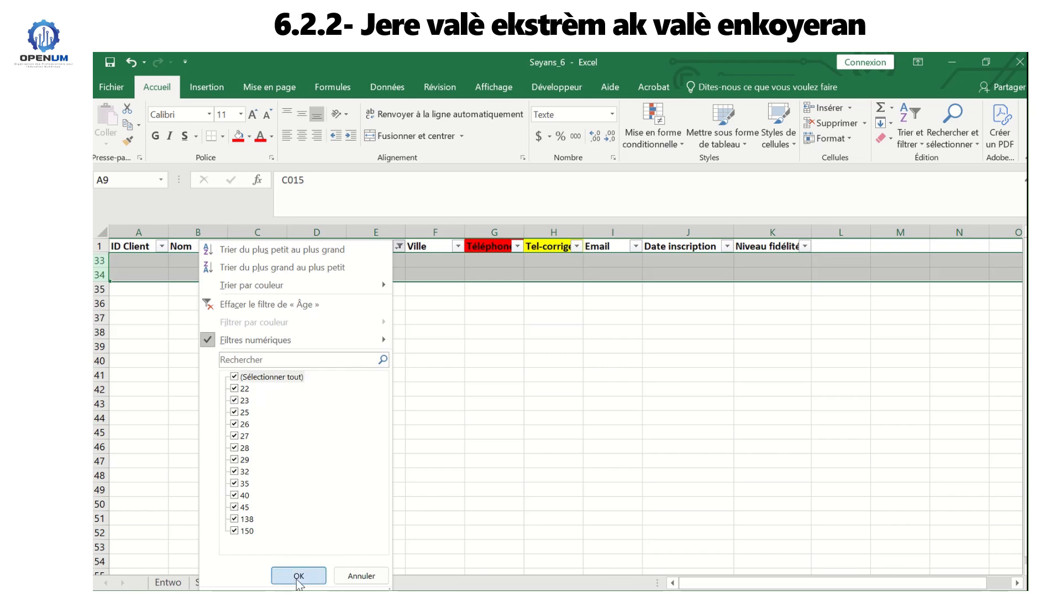
pyautogui.click(357, 391)
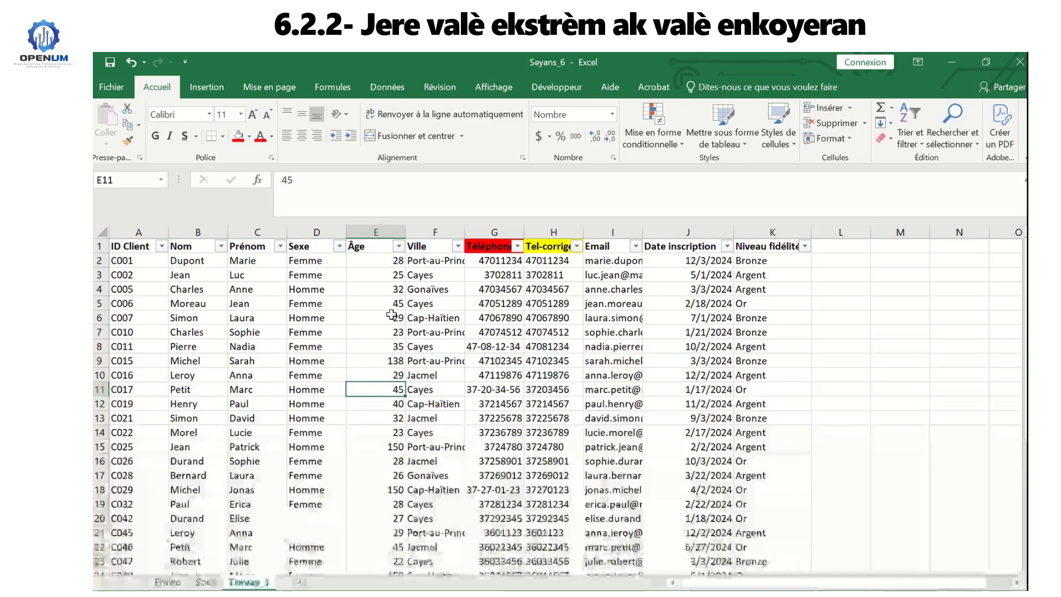
pyautogui.click(396, 445)
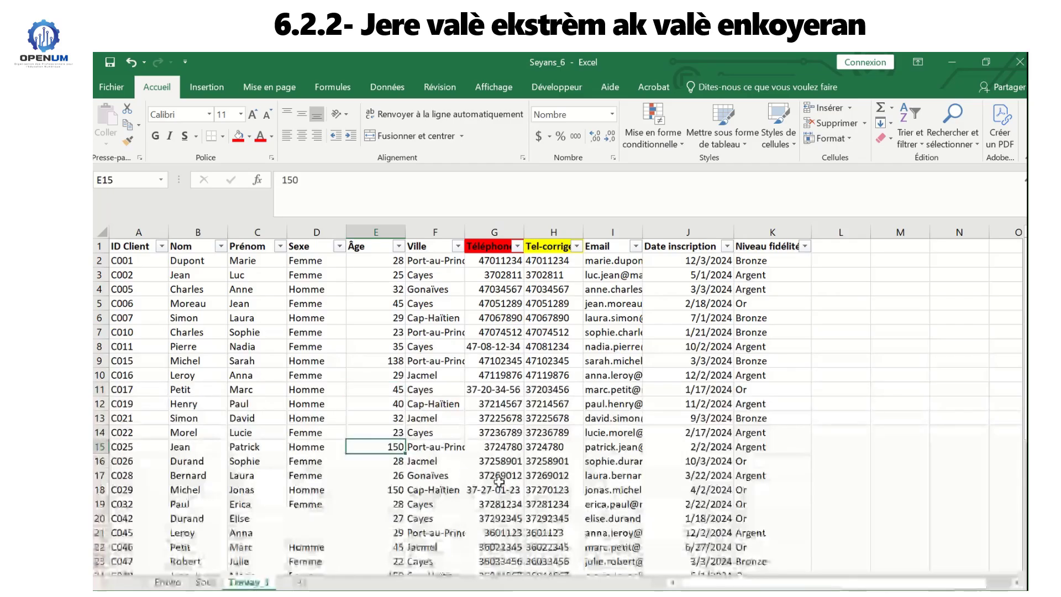
# - Filter the Âge column with a number filter to show only ages greater than 100
pyautogui.click(399, 246)
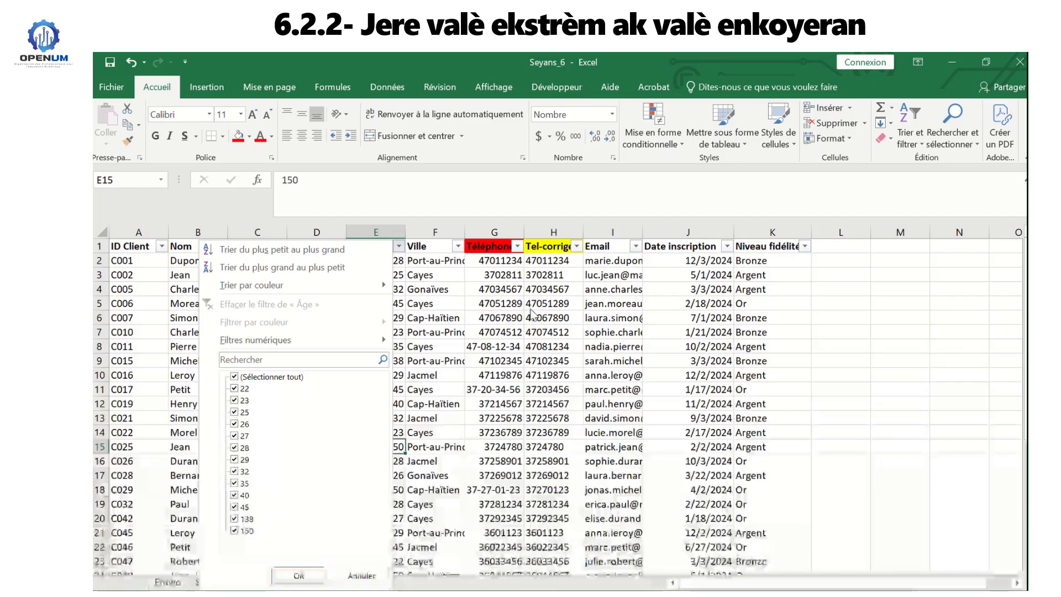
pyautogui.click(398, 246)
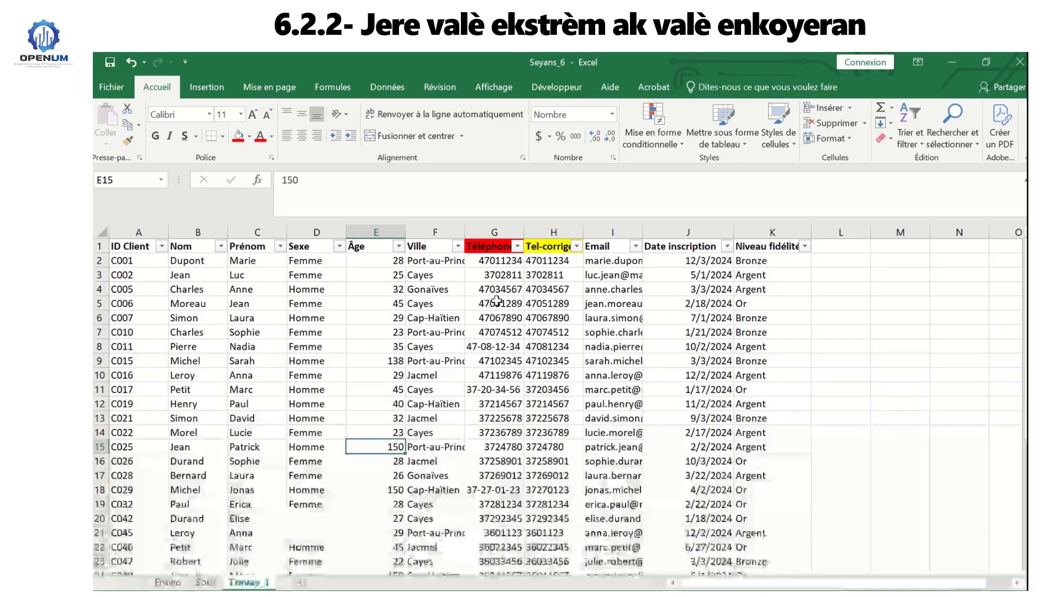
pyautogui.click(398, 246)
pyautogui.moveTo(354, 339)
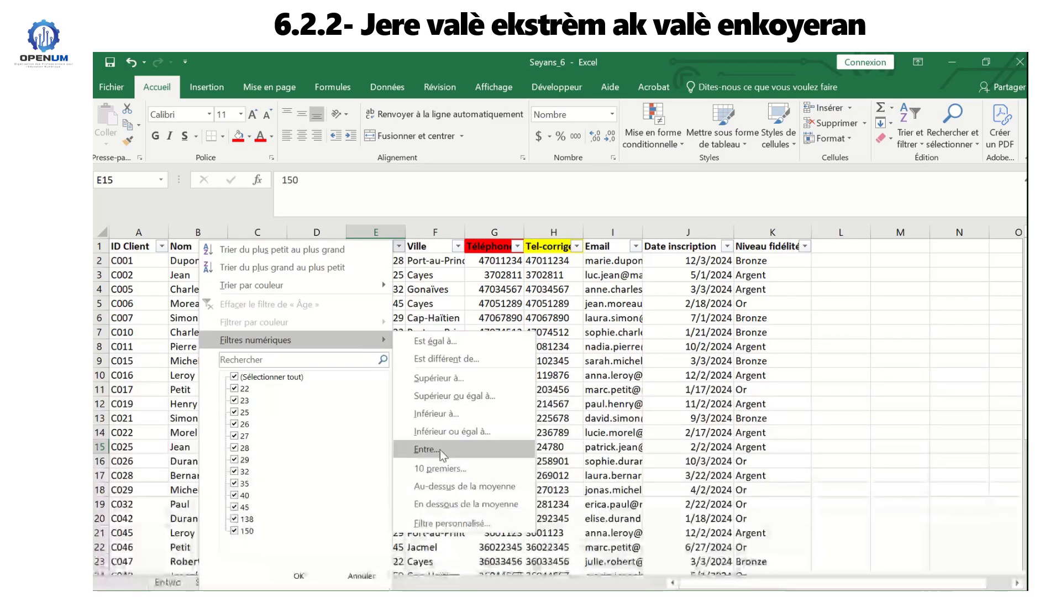
pyautogui.click(457, 378)
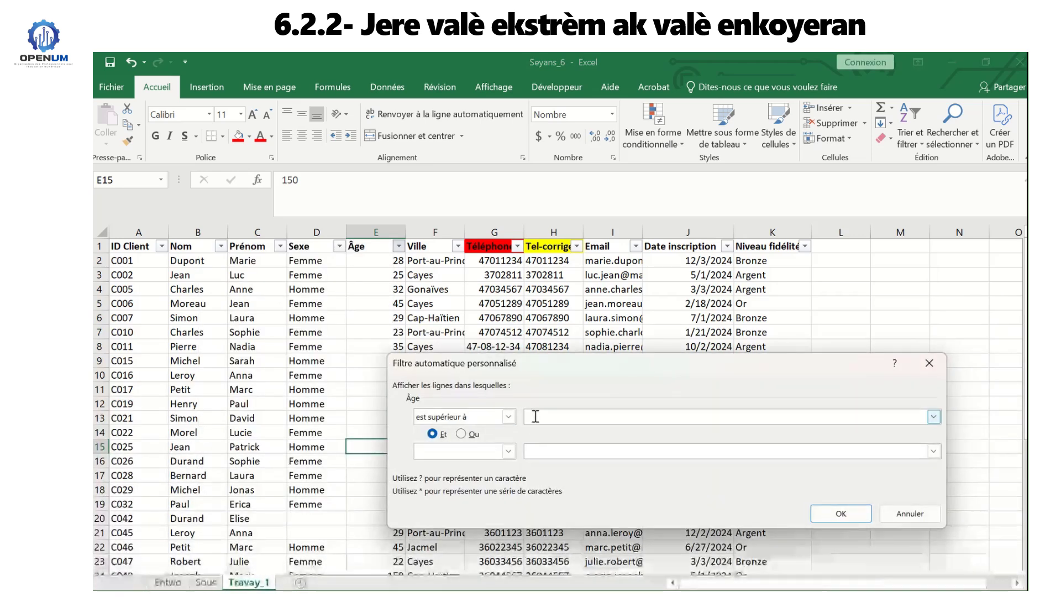
pyautogui.write('100')
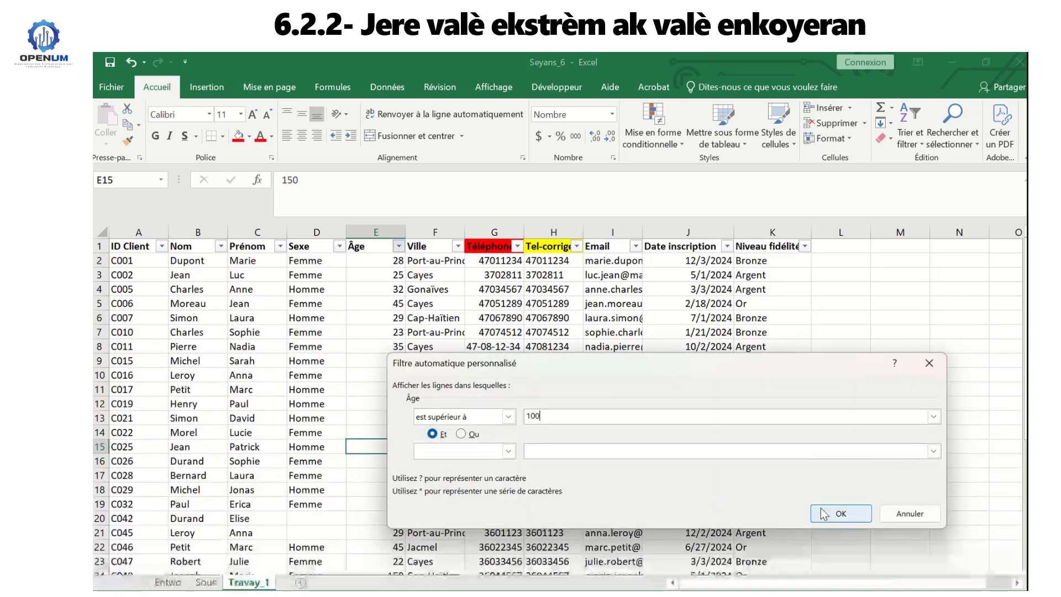
pyautogui.click(840, 513)
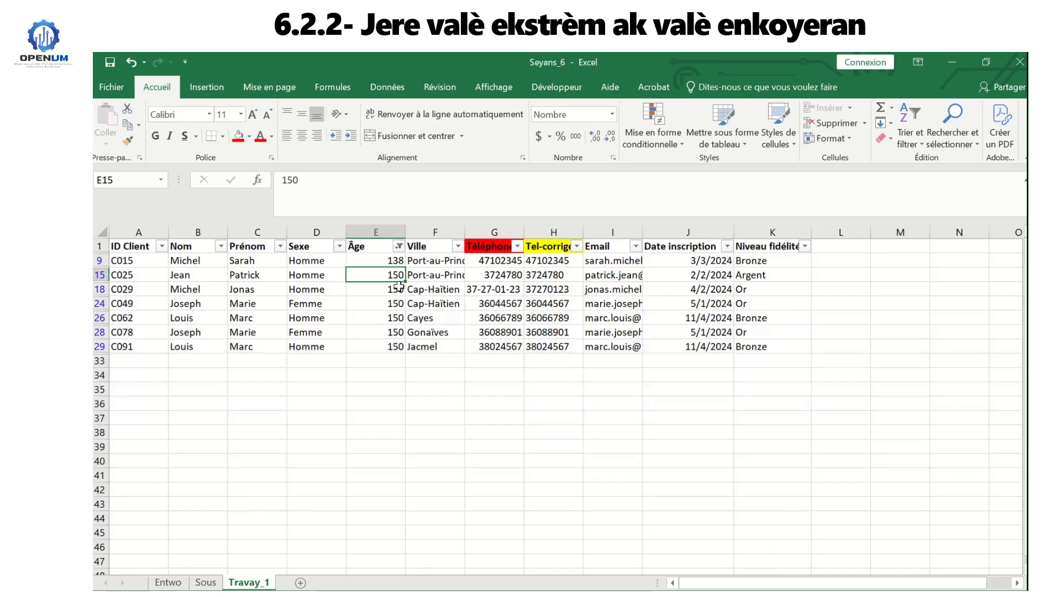
# - Delete all the filtered client rows that have ages greater than 100
pyautogui.moveTo(100, 266); pyautogui.dragTo(100, 346)
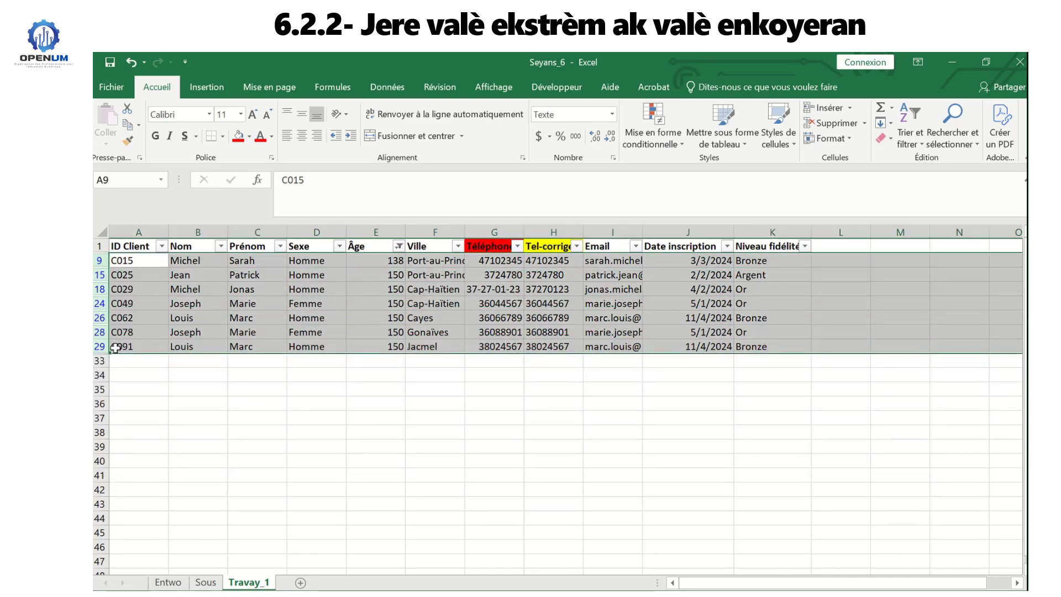
pyautogui.rightClick(98, 265)
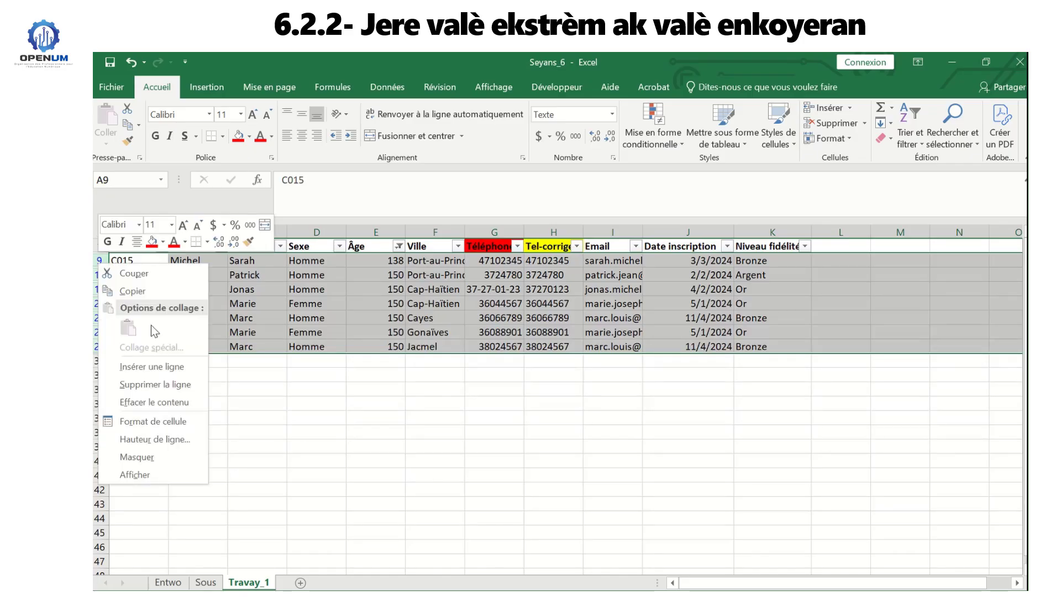
pyautogui.click(154, 384)
# - Reset the Âge filter to include all values and review the remaining client rows
pyautogui.click(399, 246)
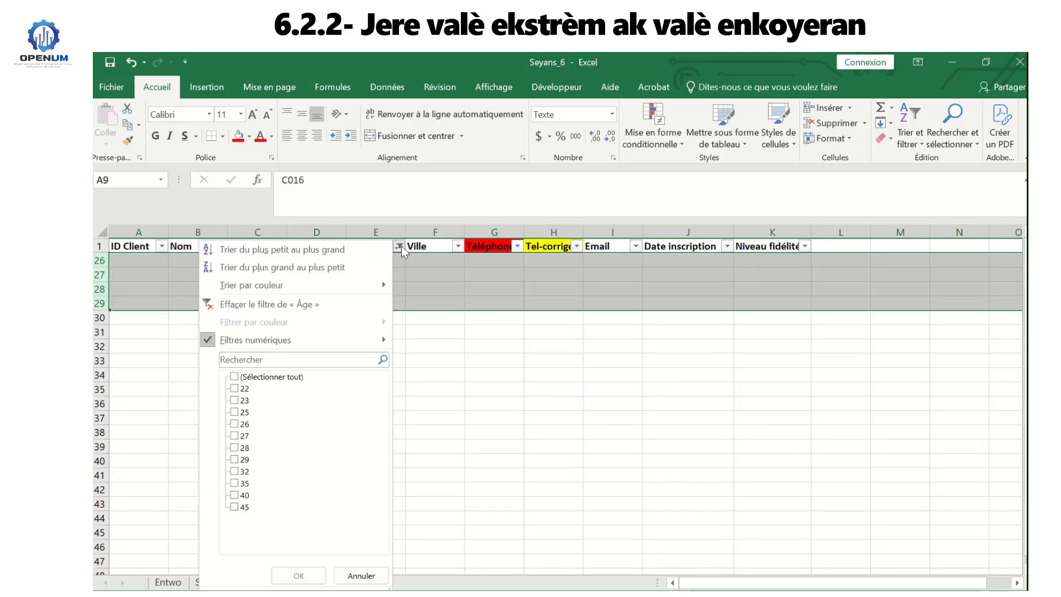
pyautogui.click(299, 377)
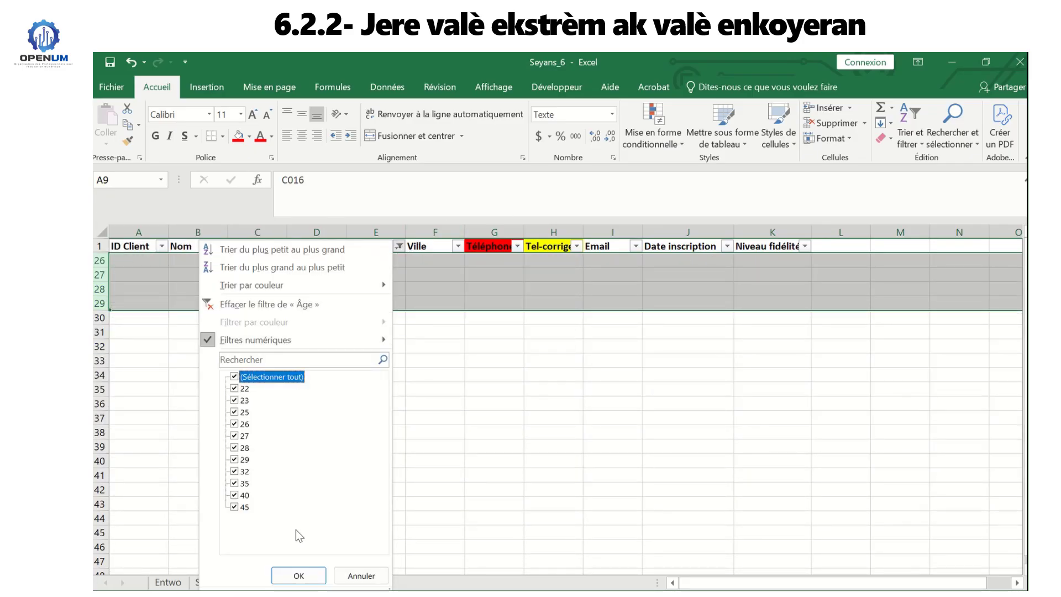
pyautogui.click(298, 575)
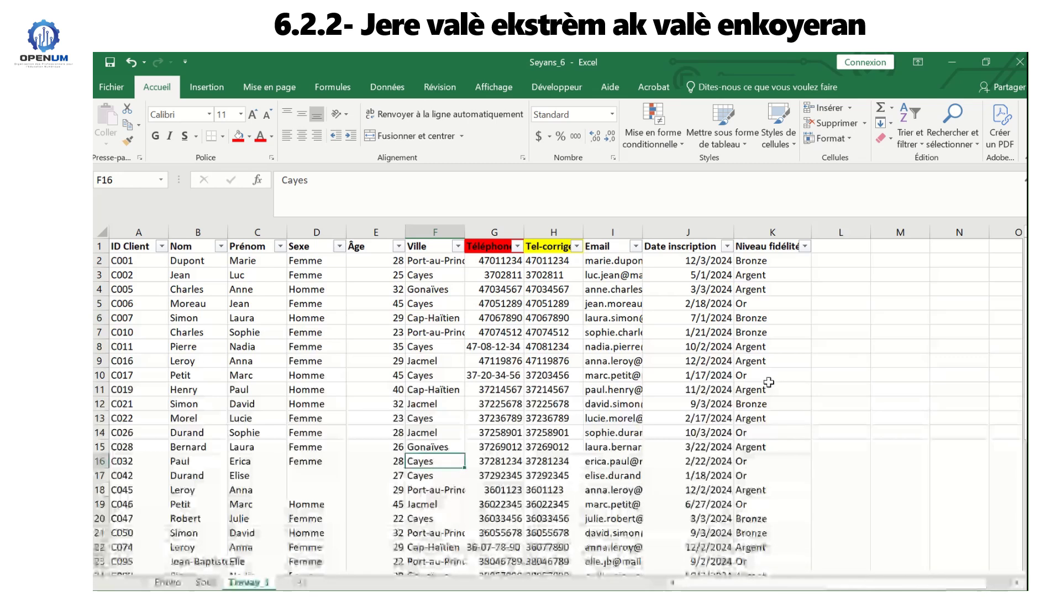
pyautogui.click(608, 302)
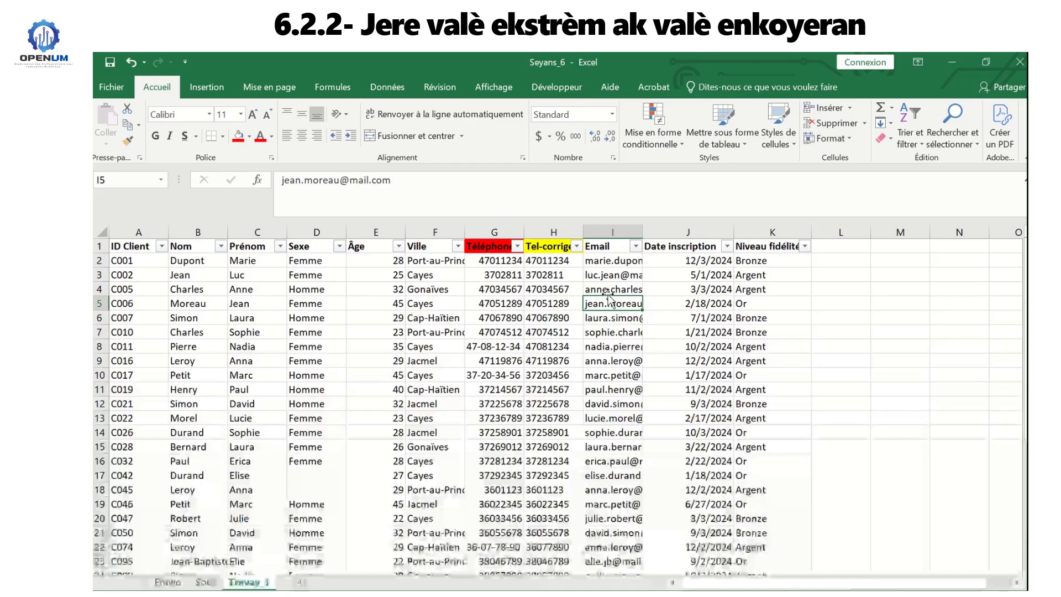
pyautogui.click(612, 276)
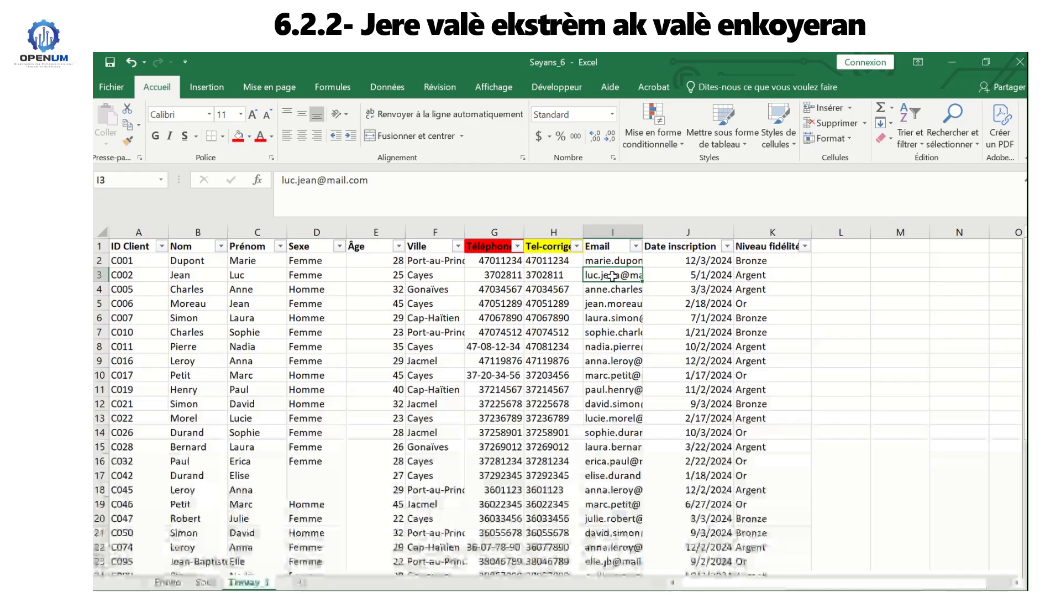
# - Undo the row deletions and filter changes back to the deletion of the clients with negative ages
pyautogui.click(130, 62)
pyautogui.click(131, 62)
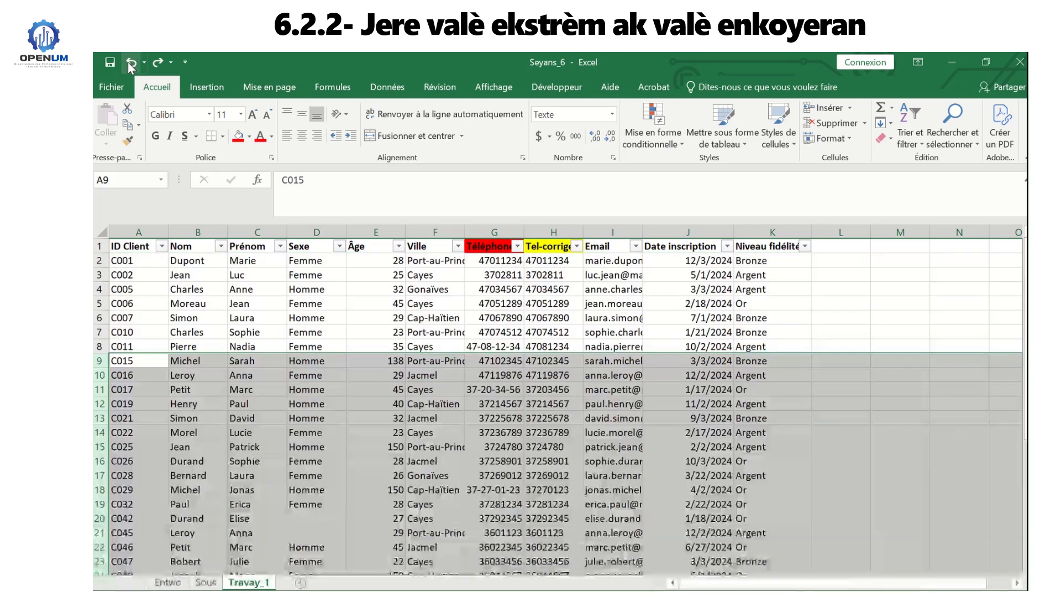
pyautogui.click(128, 61)
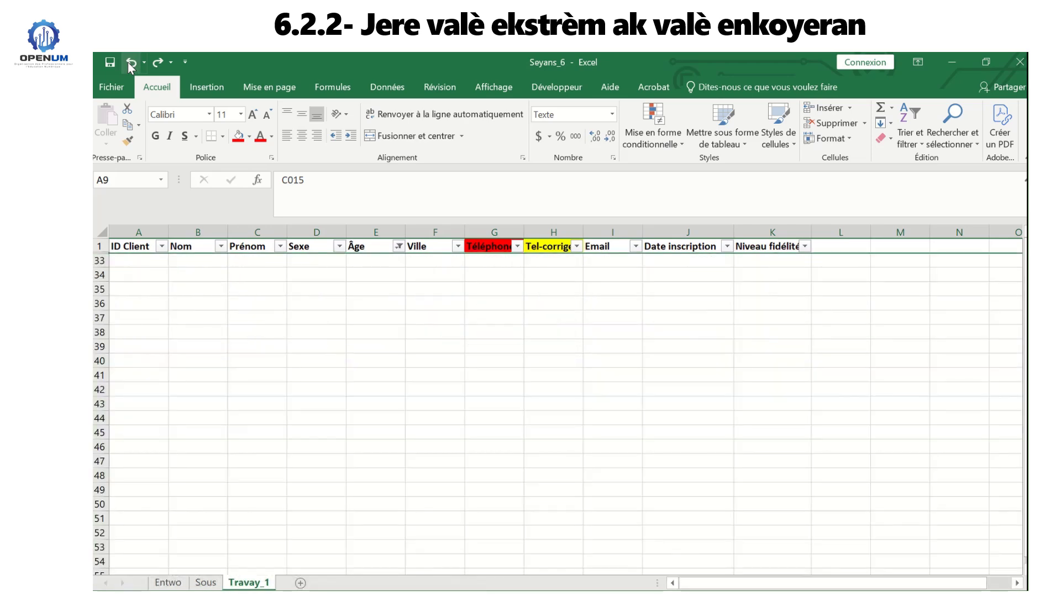
pyautogui.click(132, 62)
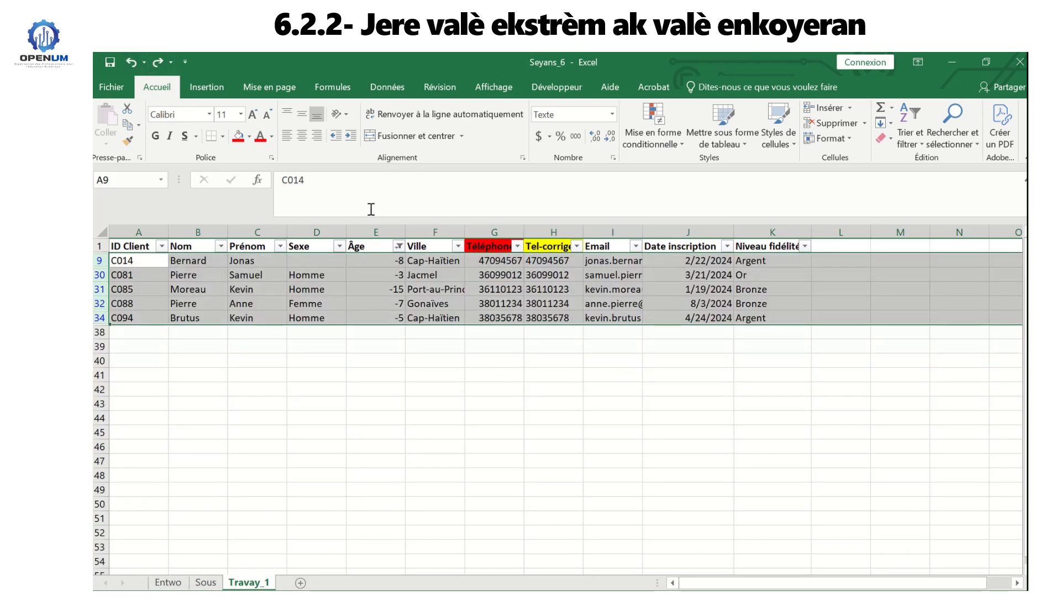
# - Select all values in the Âge filter to show the full client list again
pyautogui.click(399, 246)
pyautogui.click(279, 378)
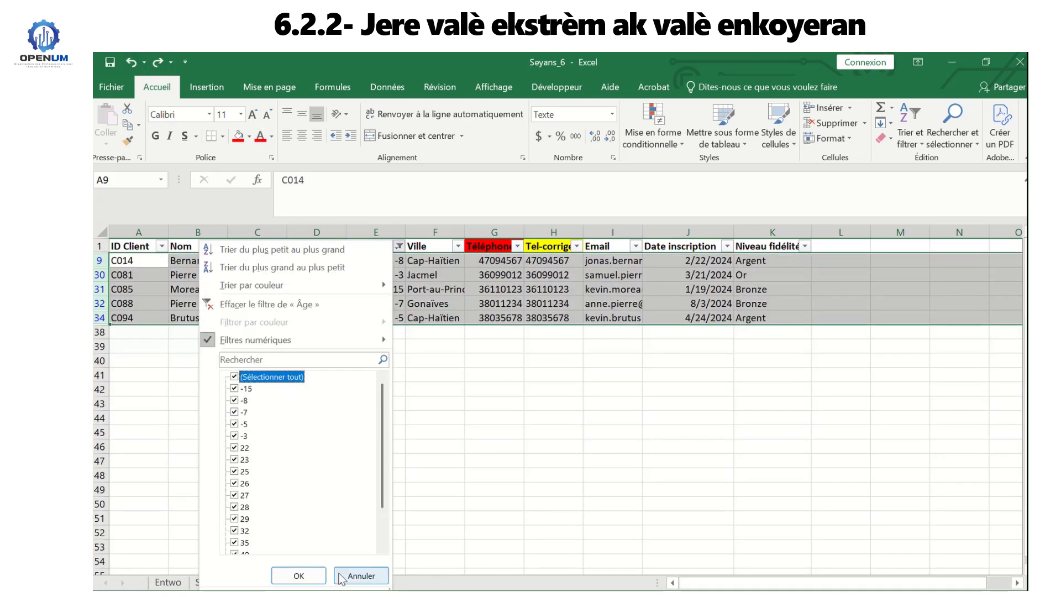
pyautogui.click(299, 575)
pyautogui.click(437, 447)
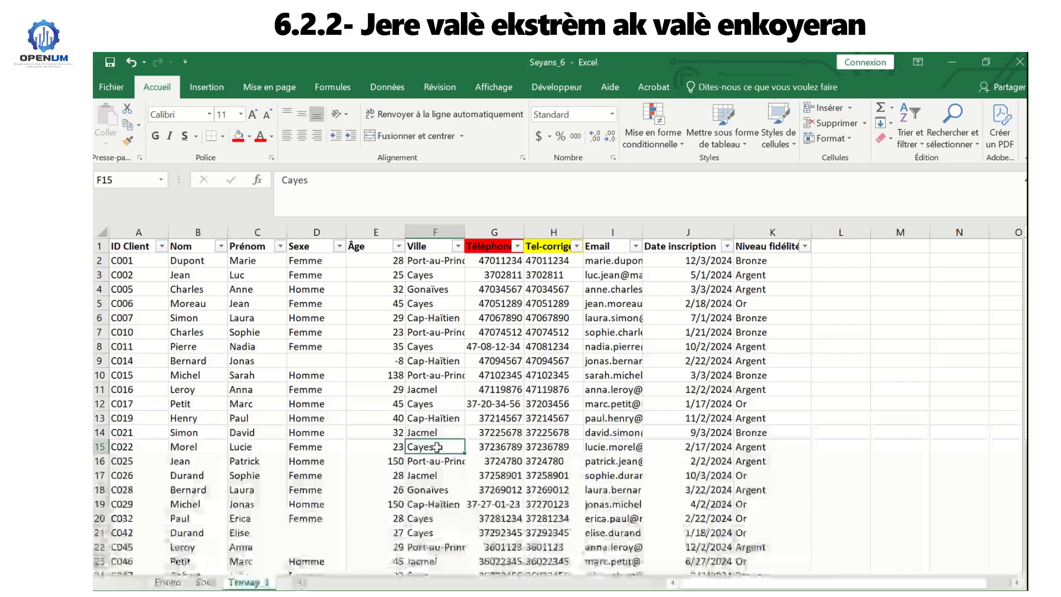
# - Filter the Âge column with a number filter to show only ages less than 0
pyautogui.click(399, 247)
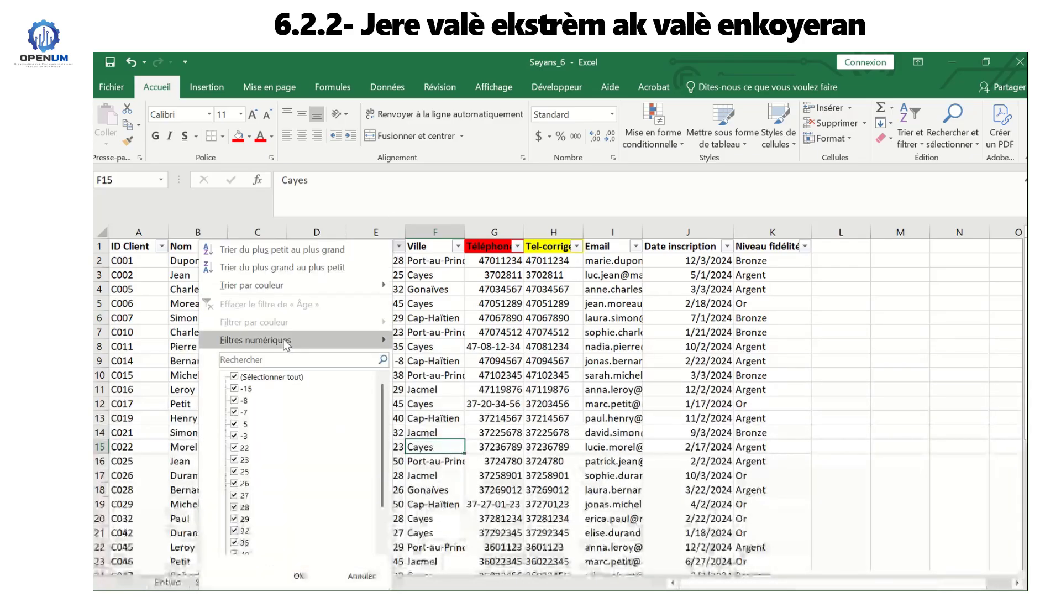
pyautogui.moveTo(286, 339)
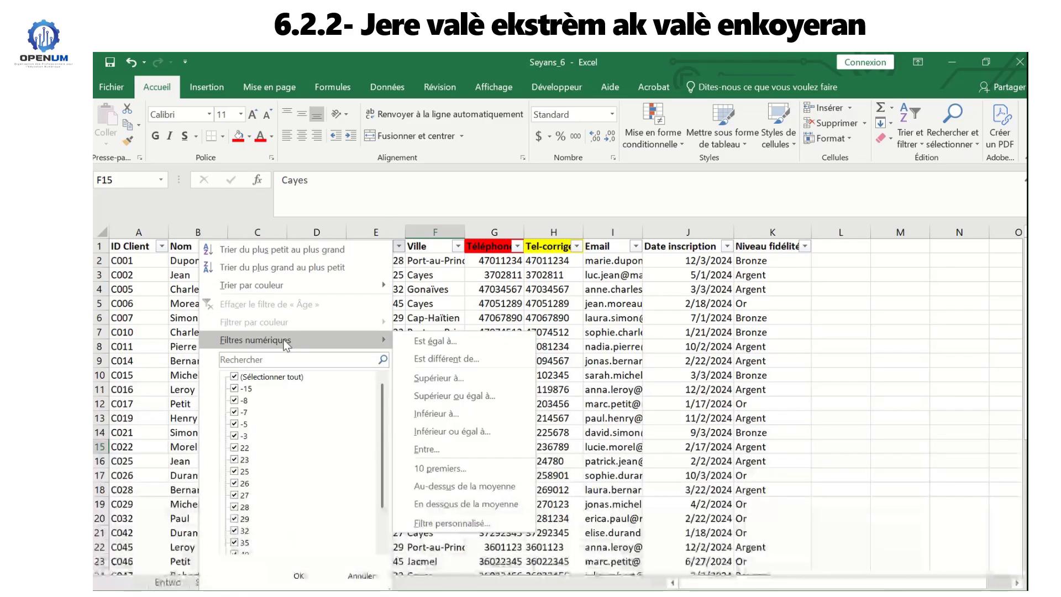
pyautogui.click(449, 413)
pyautogui.click(568, 416)
pyautogui.write('0')
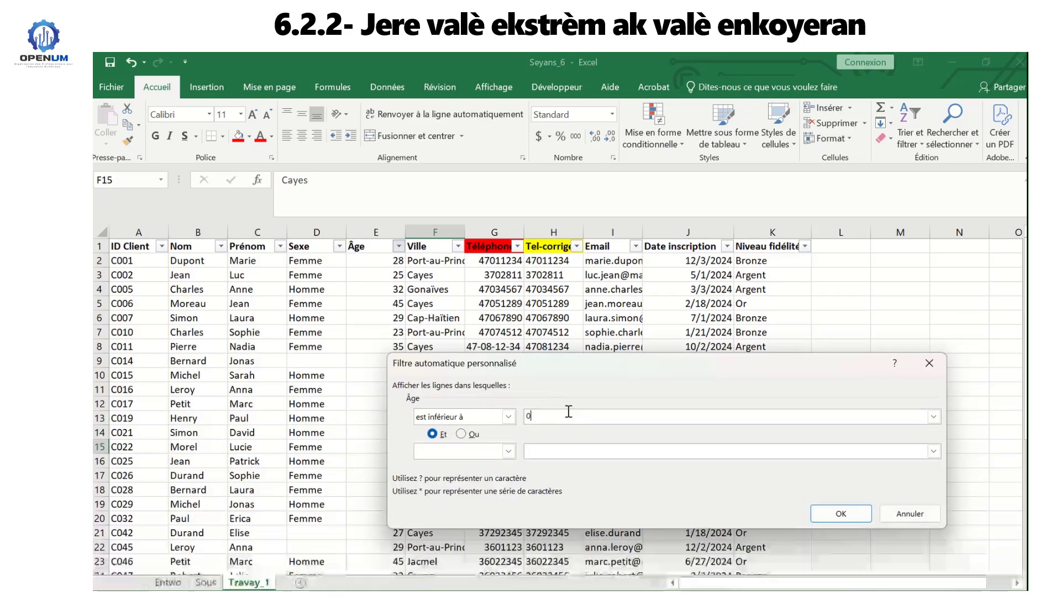
pyautogui.click(832, 512)
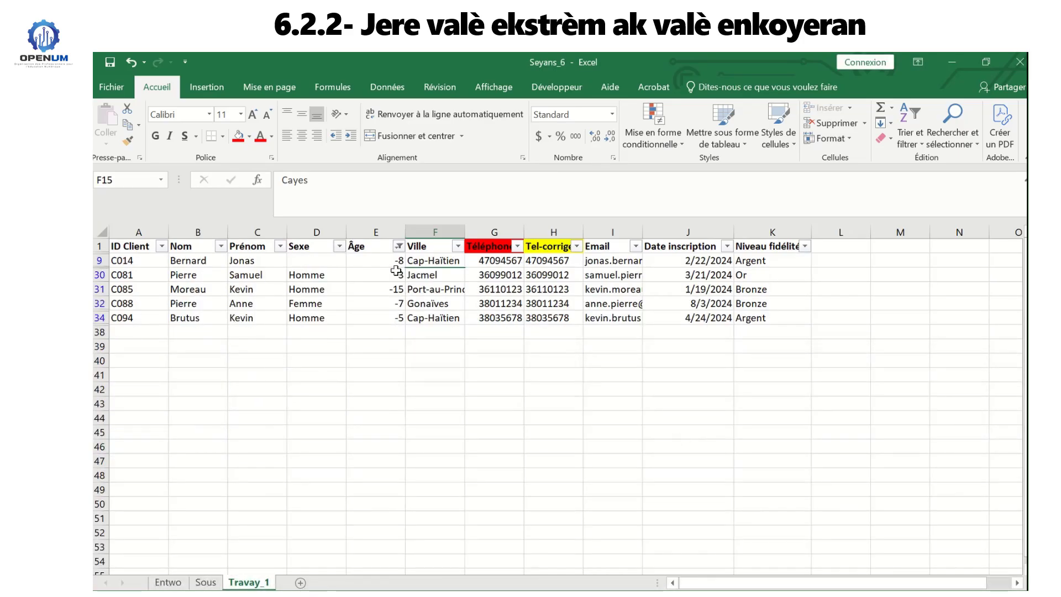
# - Clear the negative values from the filtered Âge cells while keeping their client rows
pyautogui.moveTo(393, 262); pyautogui.dragTo(385, 316)
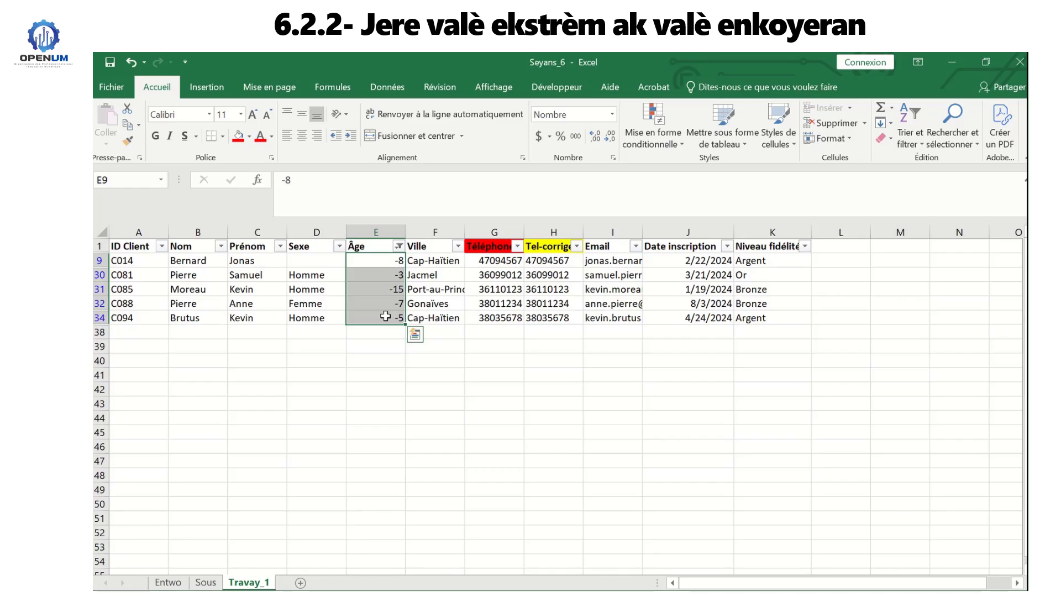
pyautogui.press('Delete')
pyautogui.click(385, 332)
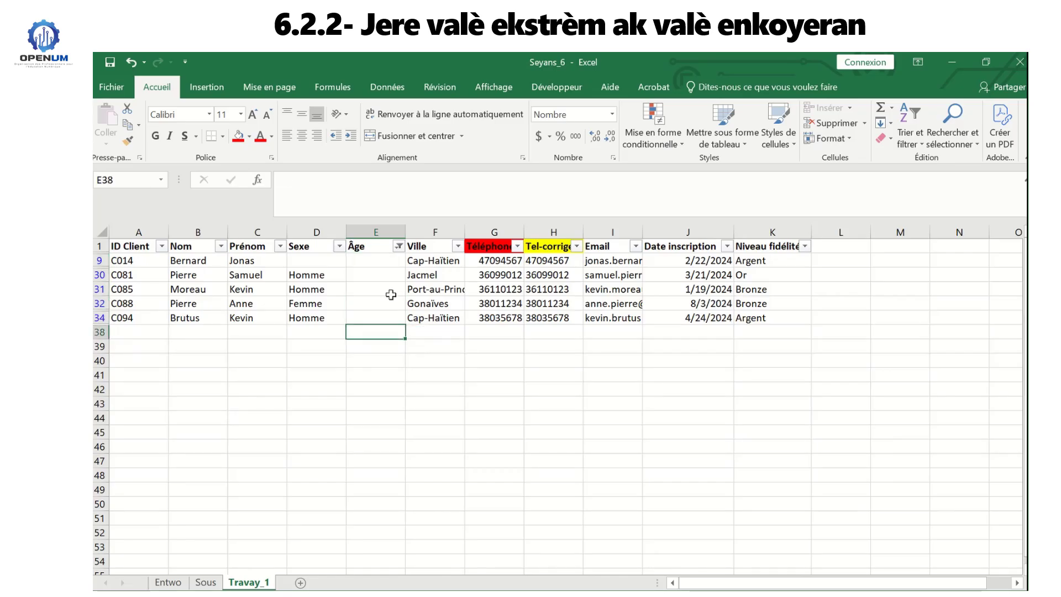
# - Reset the Âge filter to include all values, blanks included
pyautogui.click(399, 247)
pyautogui.click(278, 378)
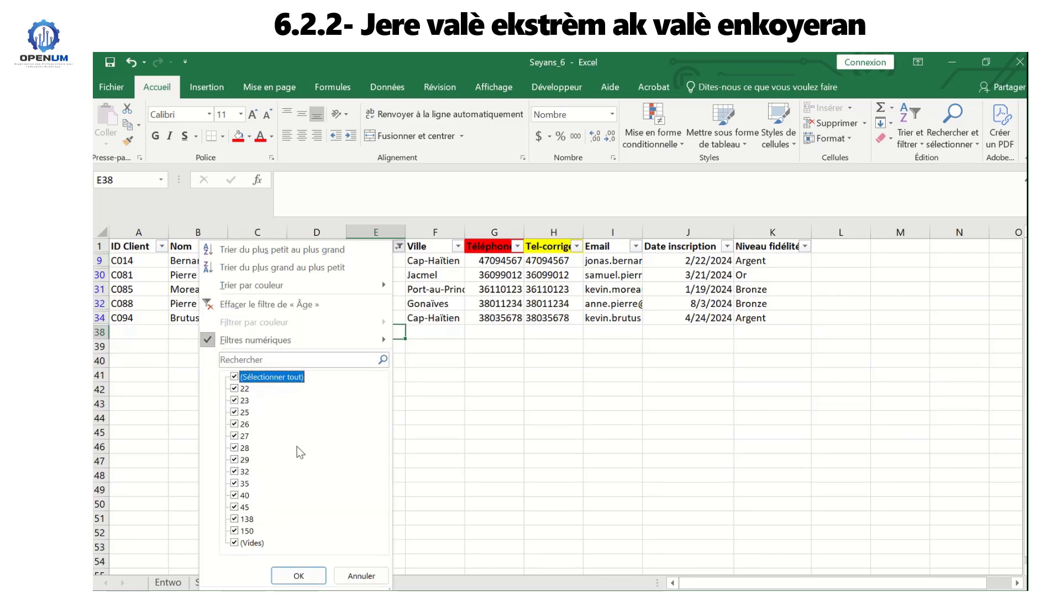
pyautogui.click(299, 575)
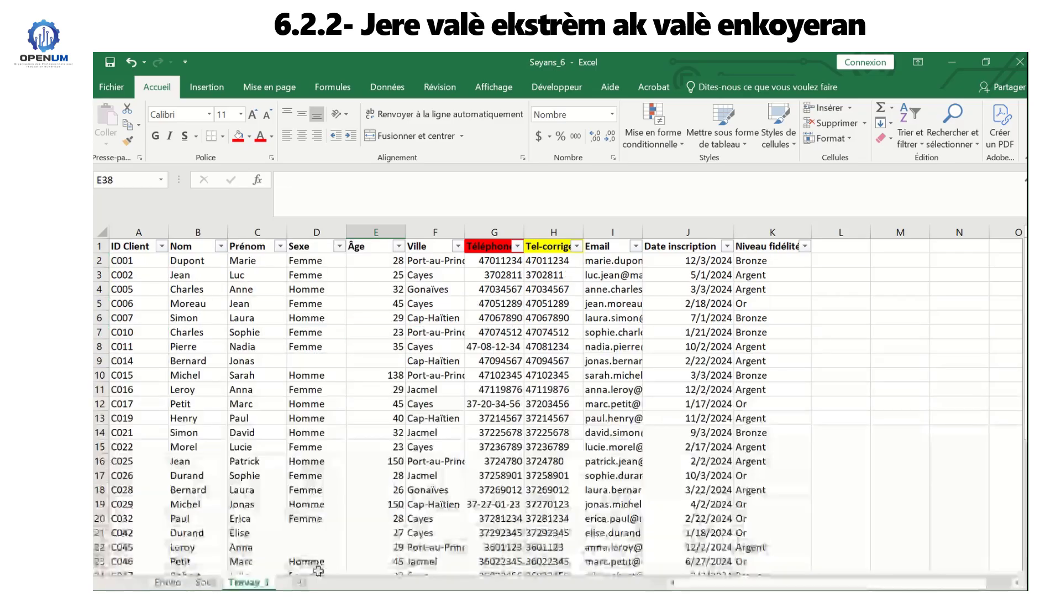
# - Filter the Âge column with a number filter to show only ages greater than 100
pyautogui.click(398, 246)
pyautogui.moveTo(323, 337)
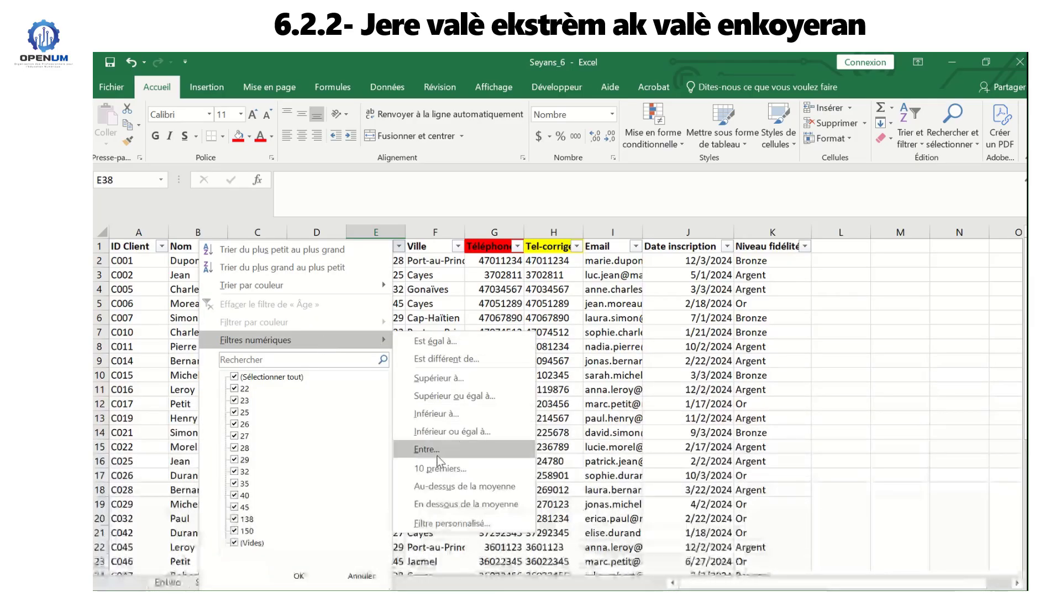
pyautogui.click(465, 379)
pyautogui.write('100')
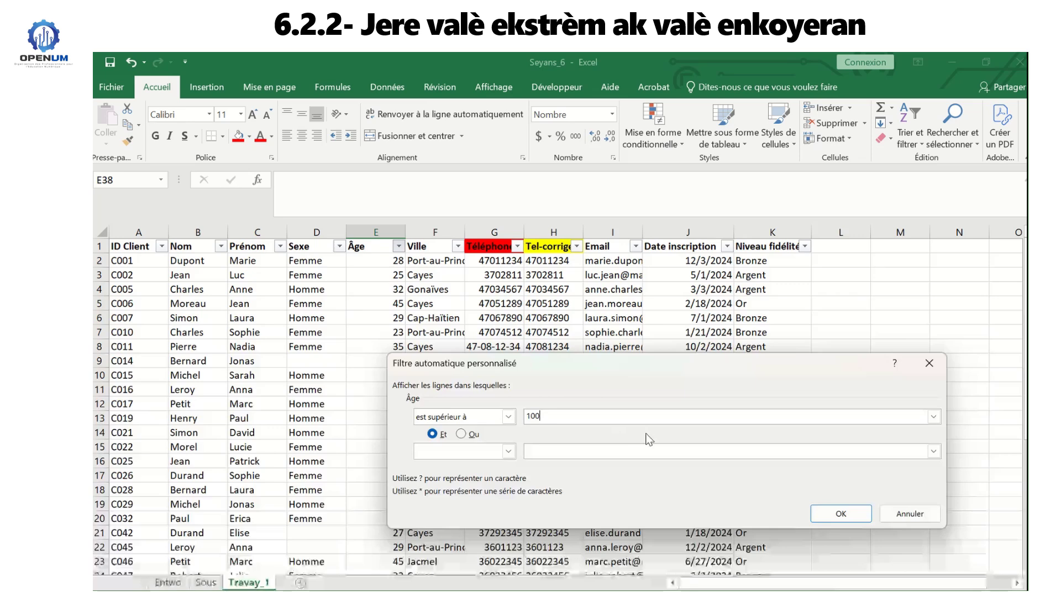
pyautogui.click(823, 512)
# - Clear the extreme values above 100 from the filtered Âge cells while keeping their client rows
pyautogui.moveTo(390, 260); pyautogui.dragTo(381, 349)
pyautogui.press('Delete')
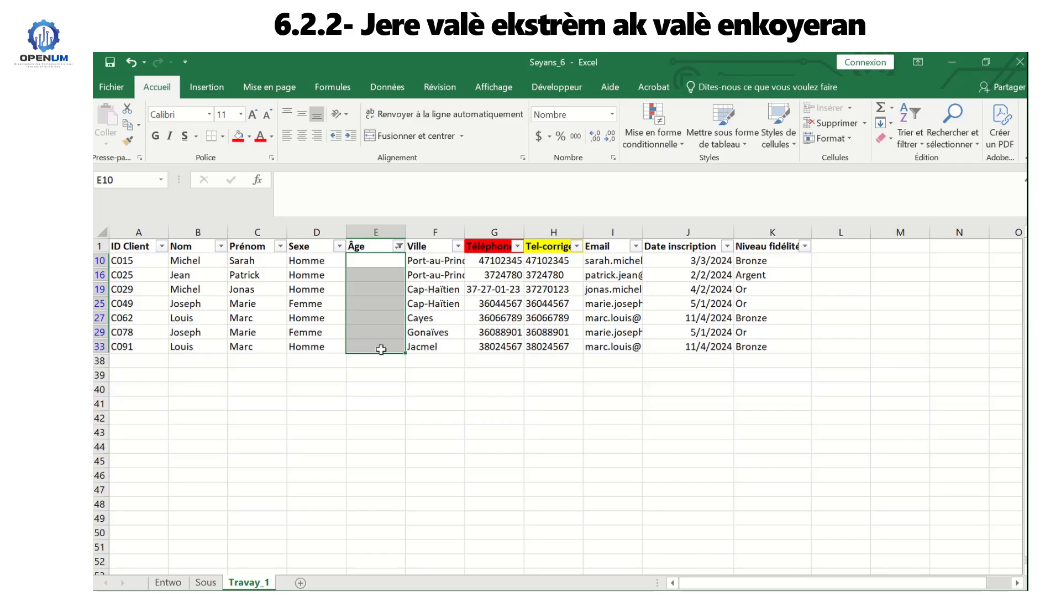
pyautogui.click(463, 392)
# - Reset the Âge filter to include all values so that every client row is shown
pyautogui.click(398, 246)
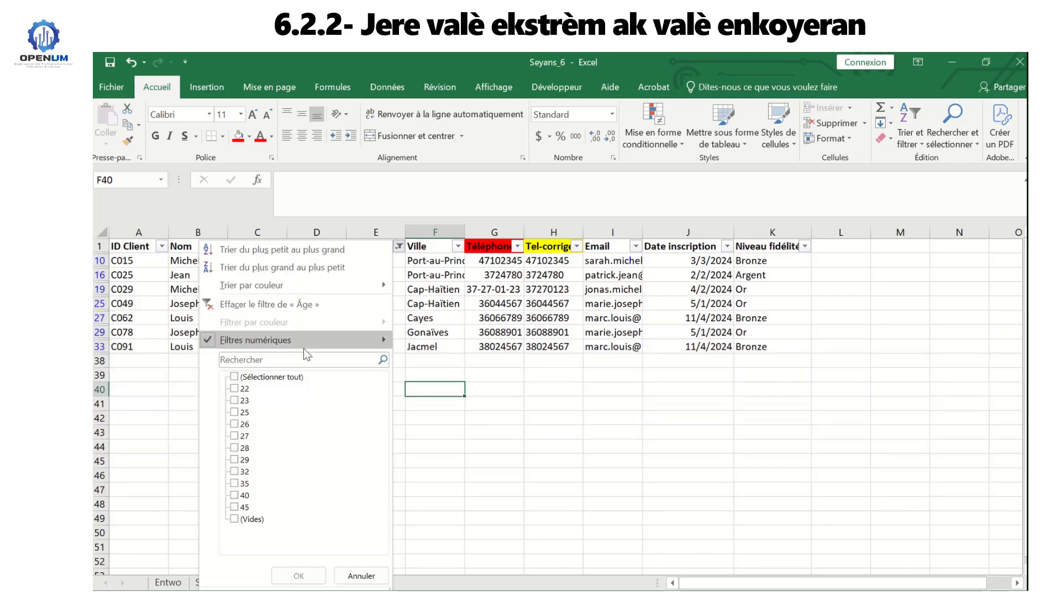
pyautogui.click(463, 437)
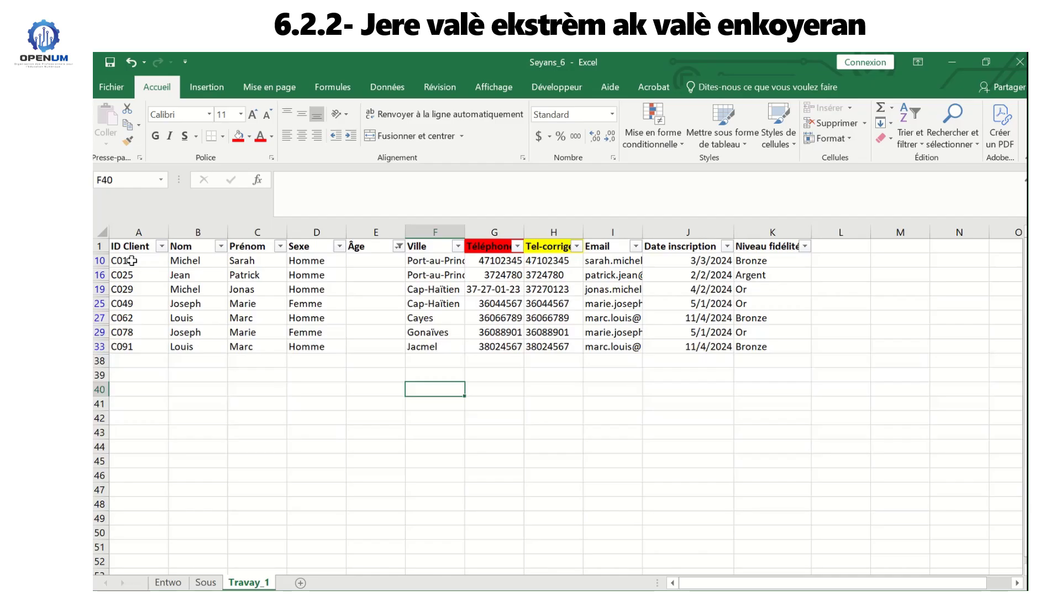
pyautogui.click(398, 246)
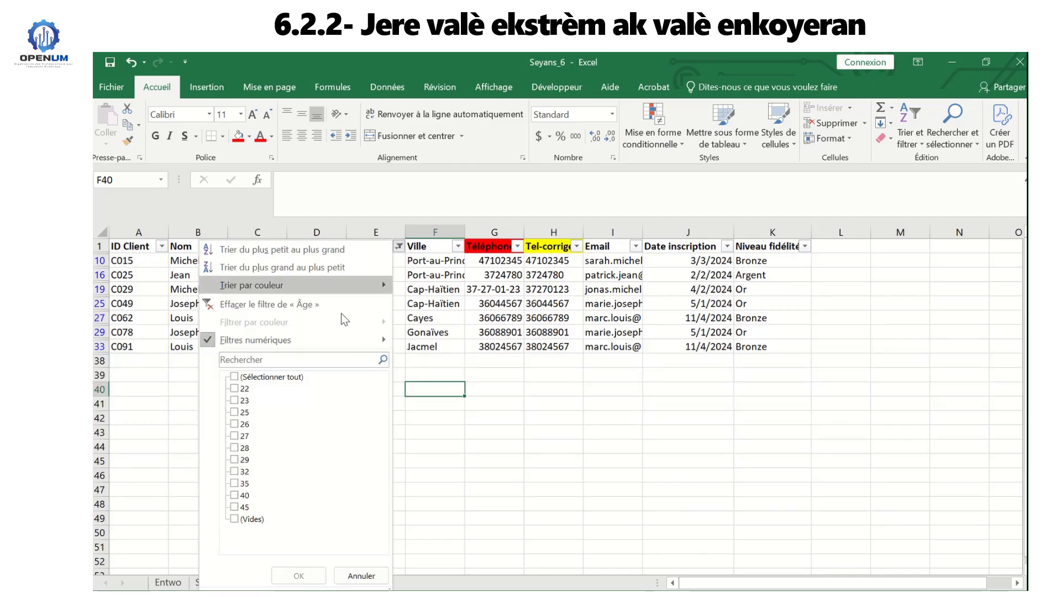
pyautogui.click(273, 377)
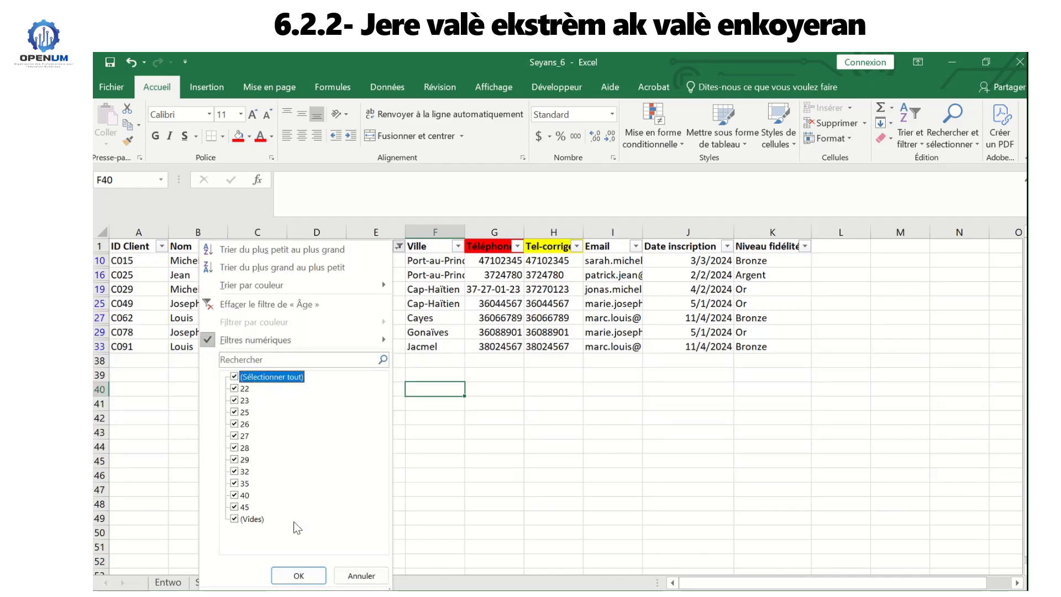
pyautogui.click(299, 576)
# - Filter the Âge column to show only the rows with blank ages (Vides)
pyautogui.click(399, 247)
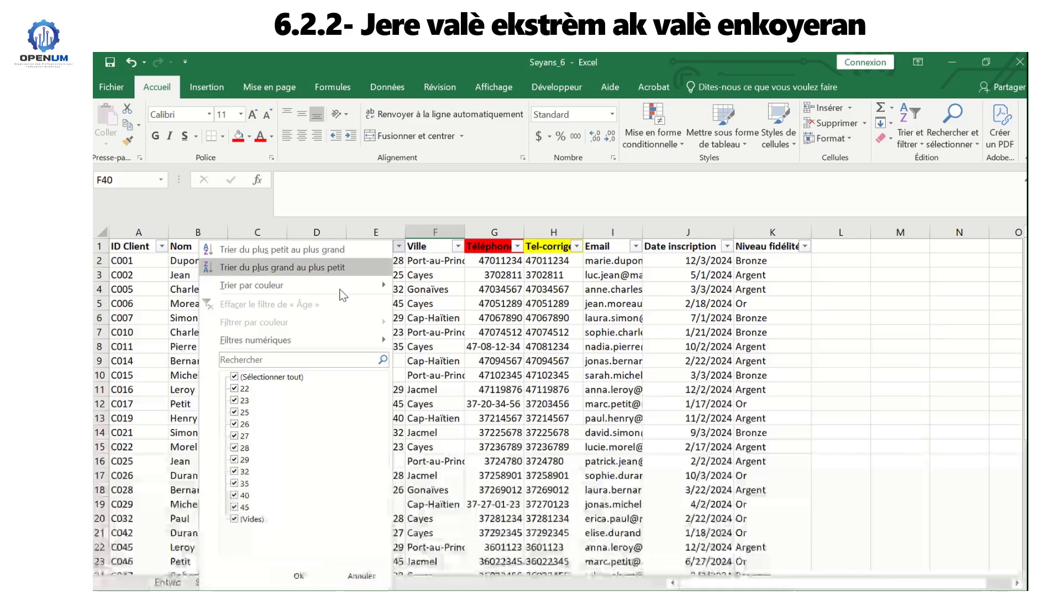
pyautogui.click(254, 377)
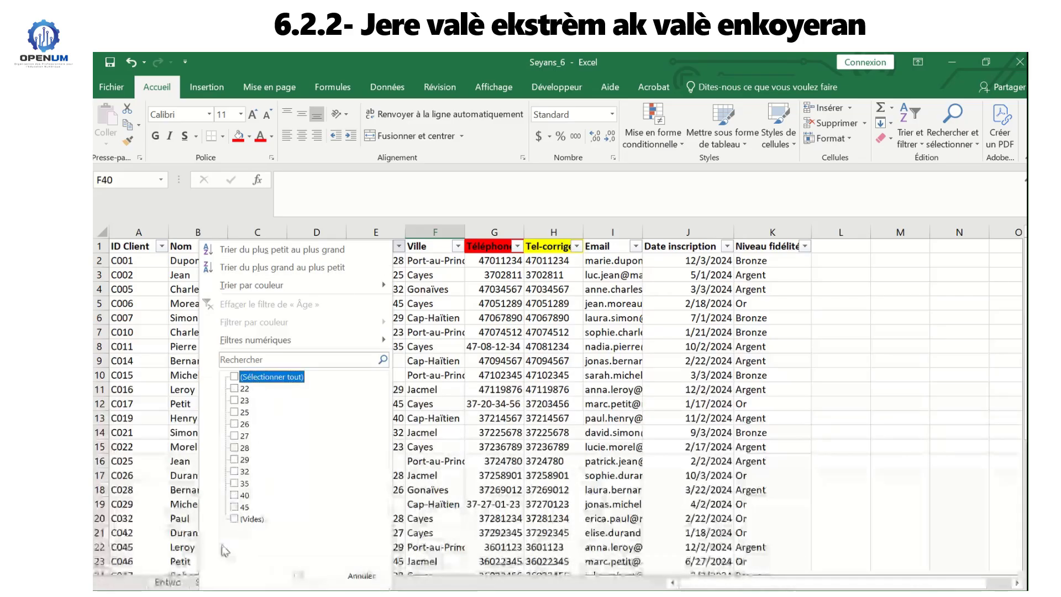
pyautogui.click(234, 519)
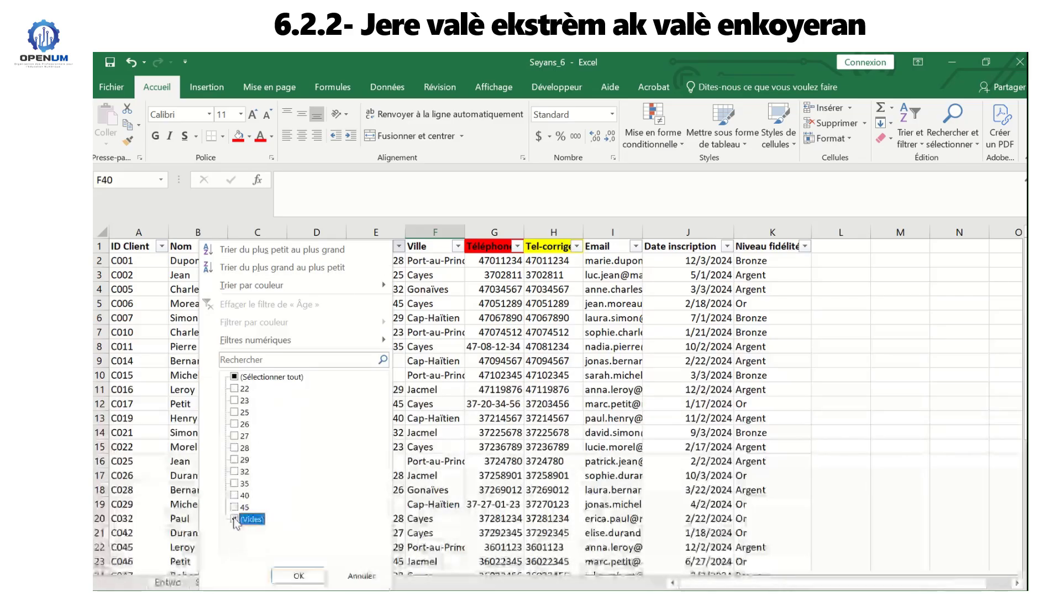
pyautogui.click(284, 578)
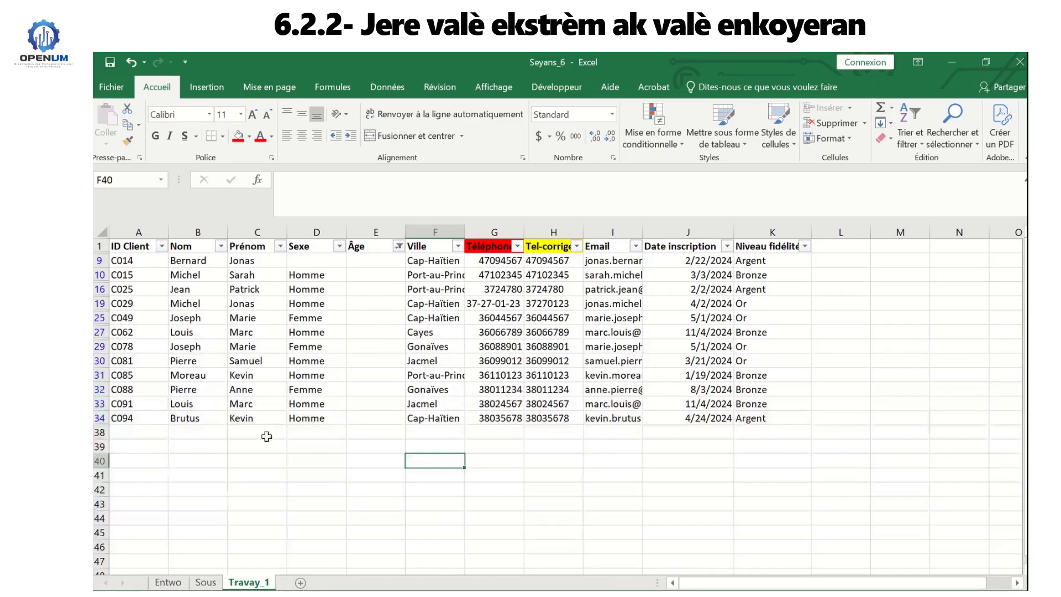
# - Fill the ID Client cells of all the filtered rows with missing ages in light orange, trying yellow first
pyautogui.click(145, 261)
pyautogui.moveTo(145, 261); pyautogui.dragTo(140, 420)
pyautogui.click(249, 137)
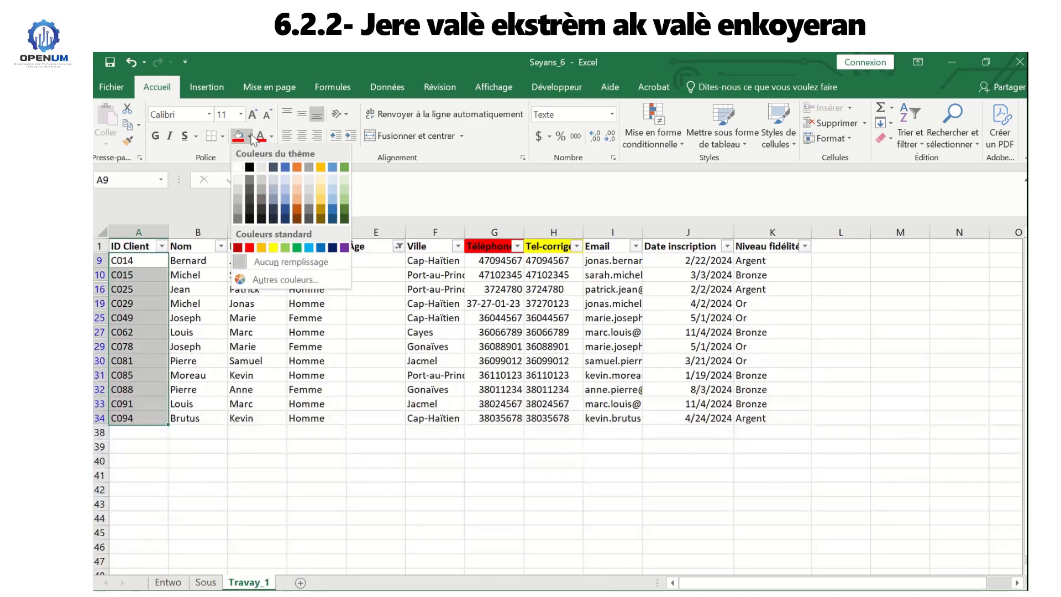
pyautogui.click(273, 247)
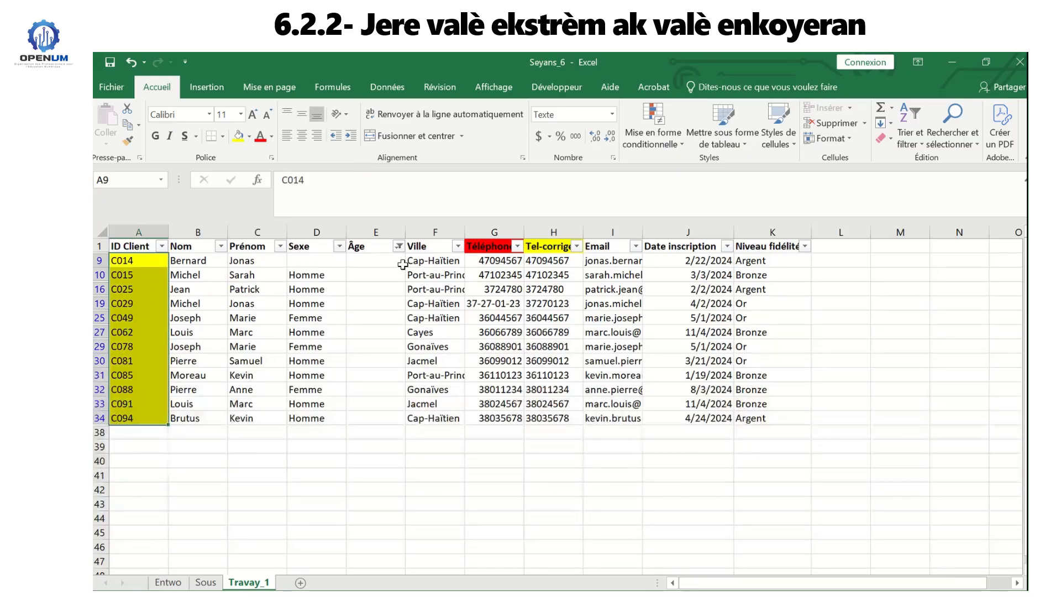
pyautogui.click(250, 138)
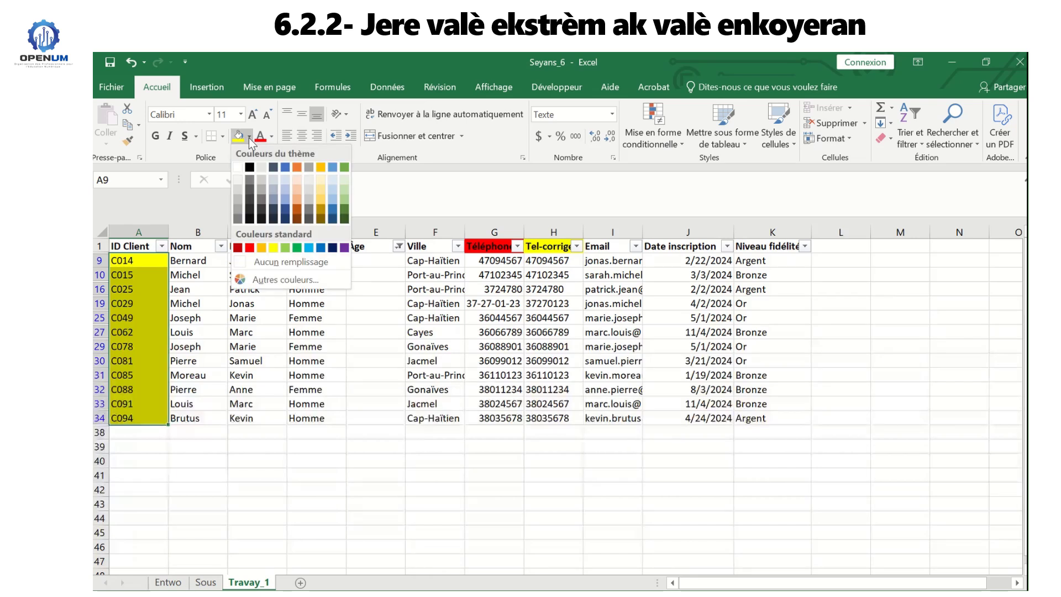
pyautogui.click(295, 197)
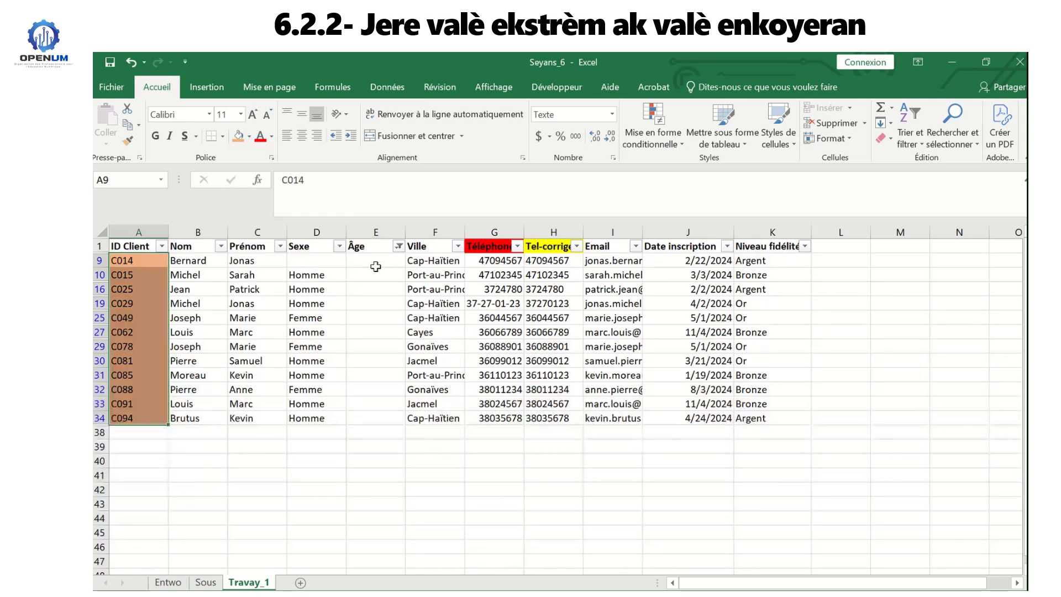
# - Reset the Âge filter to include all values so that every client row is shown again
pyautogui.click(399, 246)
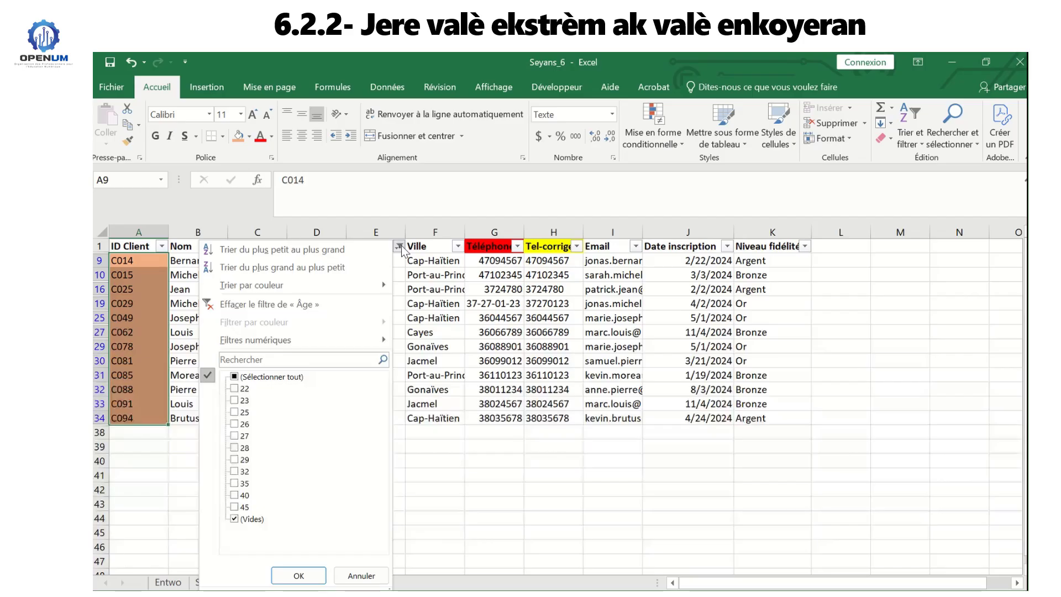
pyautogui.click(281, 377)
pyautogui.click(303, 575)
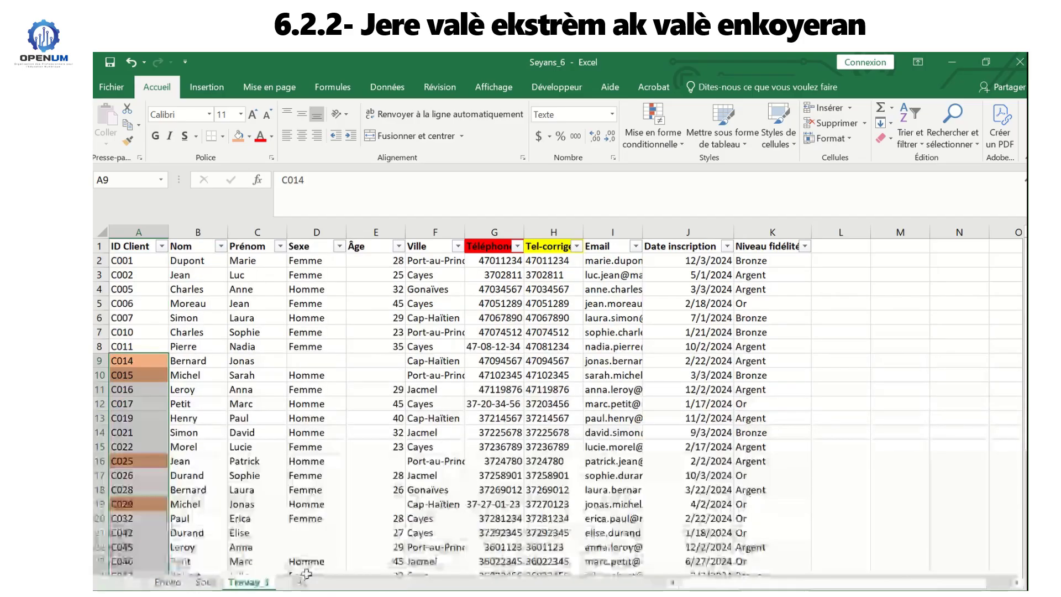
# - Examine the corrected phone numbers in the Tel-corrigé column for irregular entries
pyautogui.click(435, 417)
pyautogui.click(352, 348)
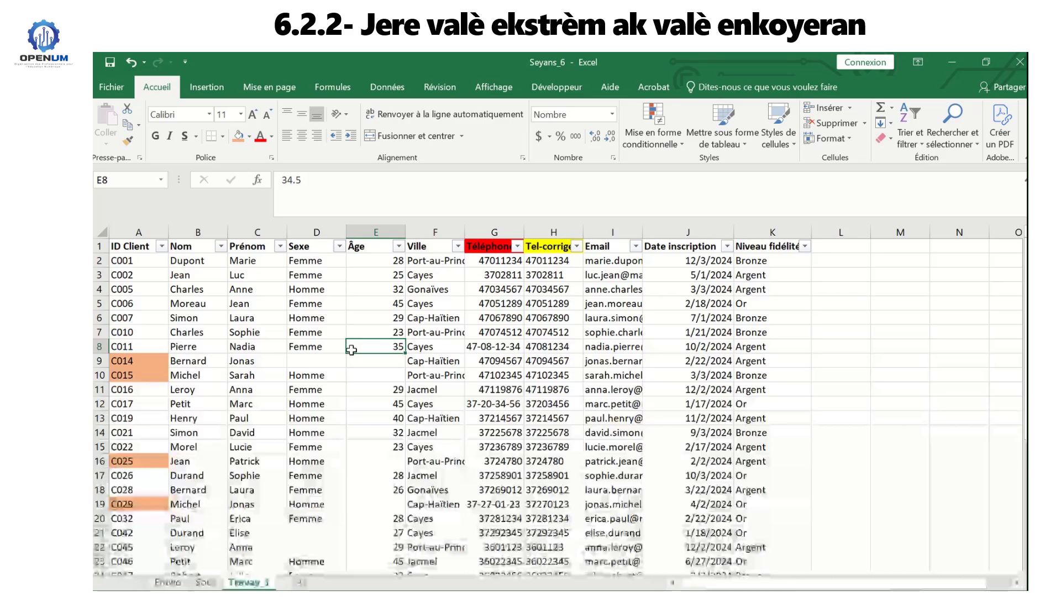
pyautogui.click(557, 276)
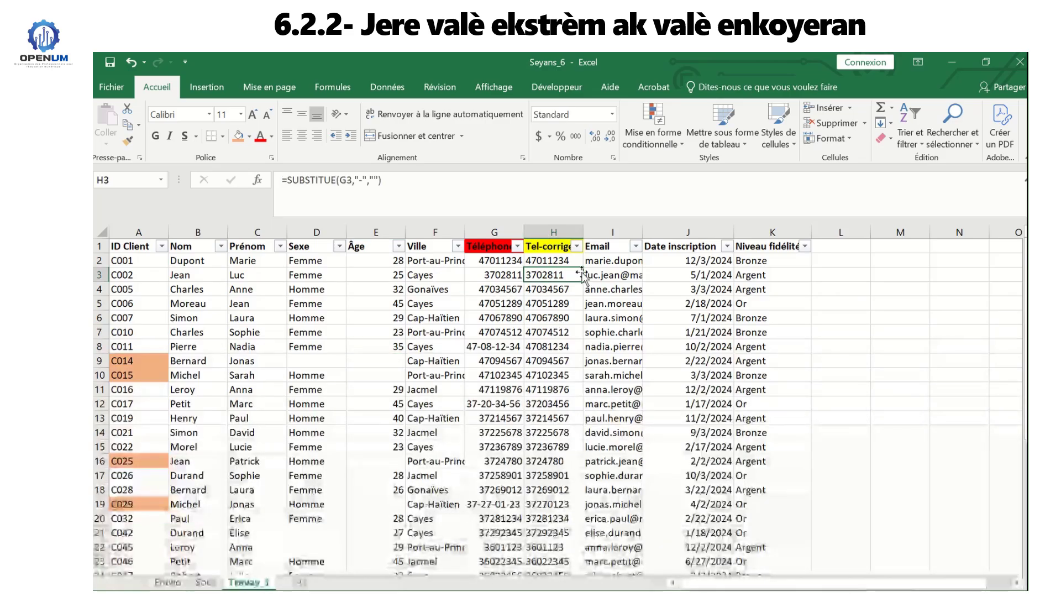
pyautogui.click(571, 262)
pyautogui.click(563, 277)
pyautogui.click(603, 316)
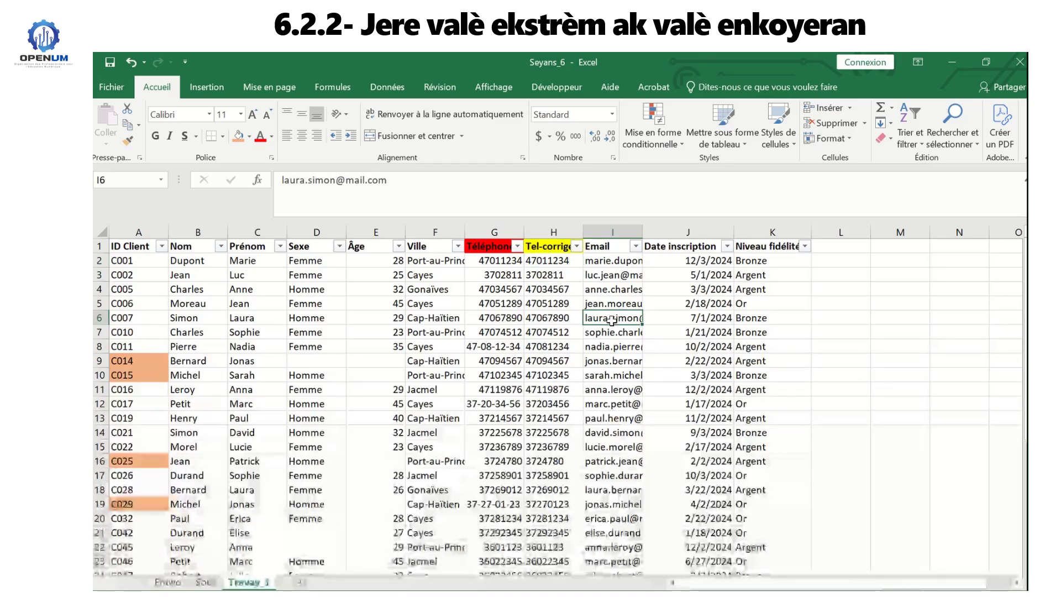
pyautogui.click(551, 304)
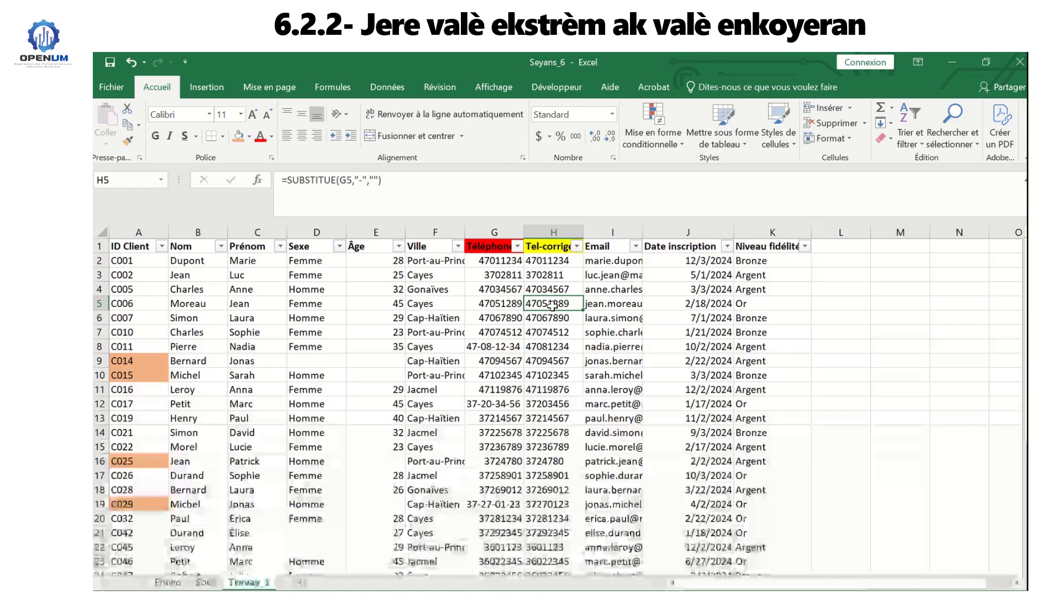
# - Insert a new column between Tel-corrigé and Email, with its header cell filled in yellow
pyautogui.click(604, 229)
pyautogui.rightClick(604, 231)
pyautogui.click(619, 334)
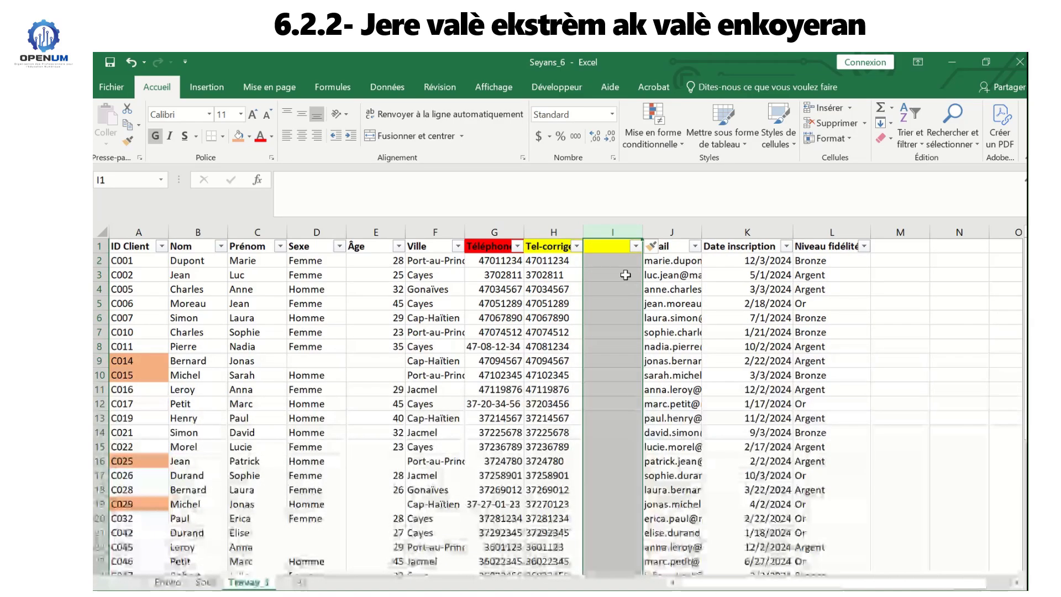
pyautogui.click(611, 253)
pyautogui.click(249, 136)
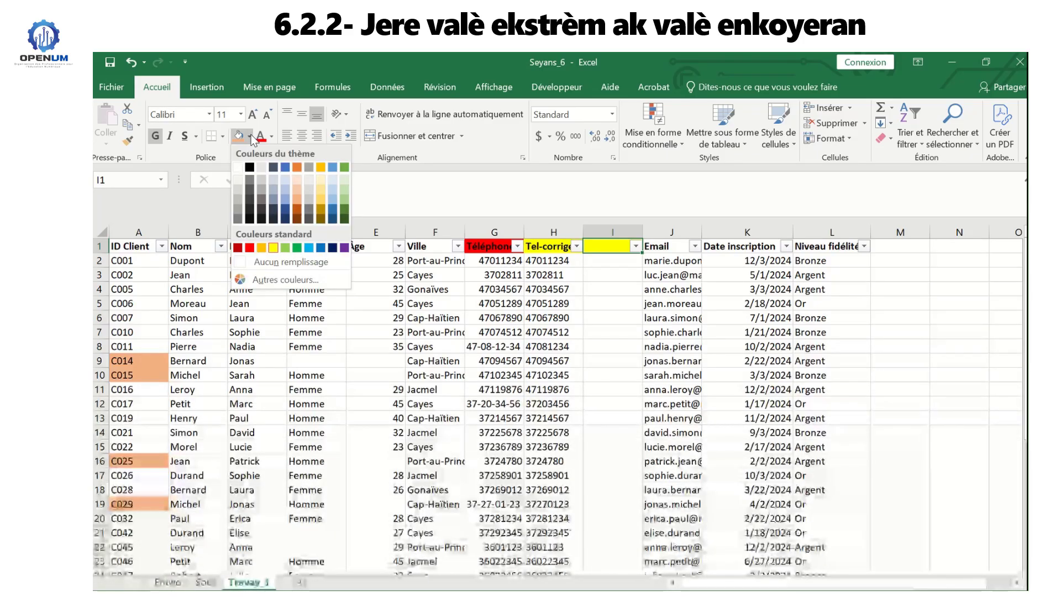
pyautogui.click(273, 247)
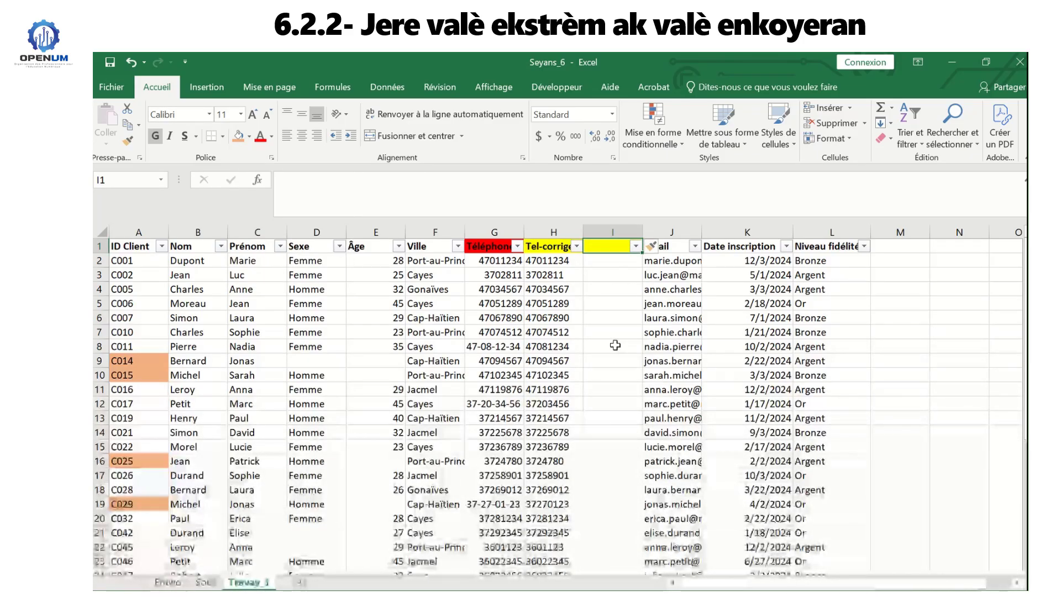
pyautogui.write('Nb car')
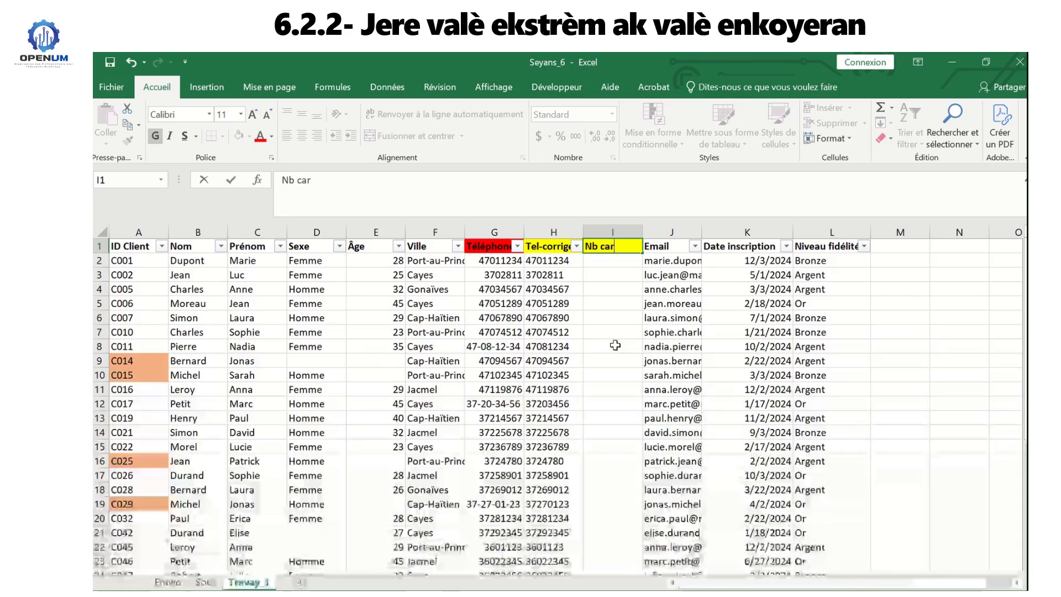
pyautogui.press('BackSpace')
pyautogui.press('BackSpace')
pyautogui.press('BackSpace')
pyautogui.press('BackSpace')
pyautogui.press('BackSpace')
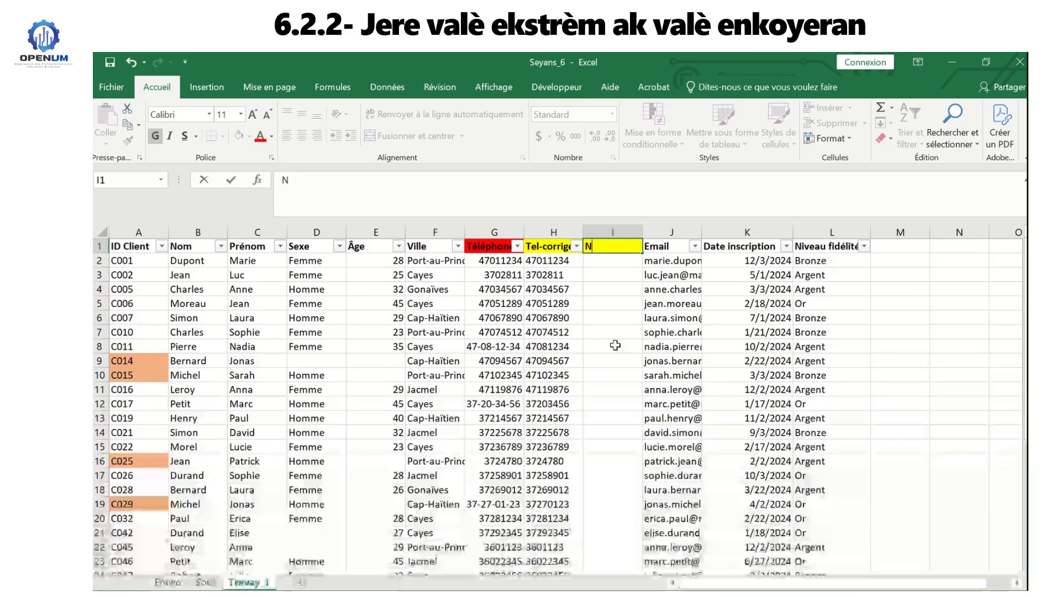
pyautogui.press('BackSpace')
# - Name the new column Long Tel in header cell I1
pyautogui.write('Long Te')
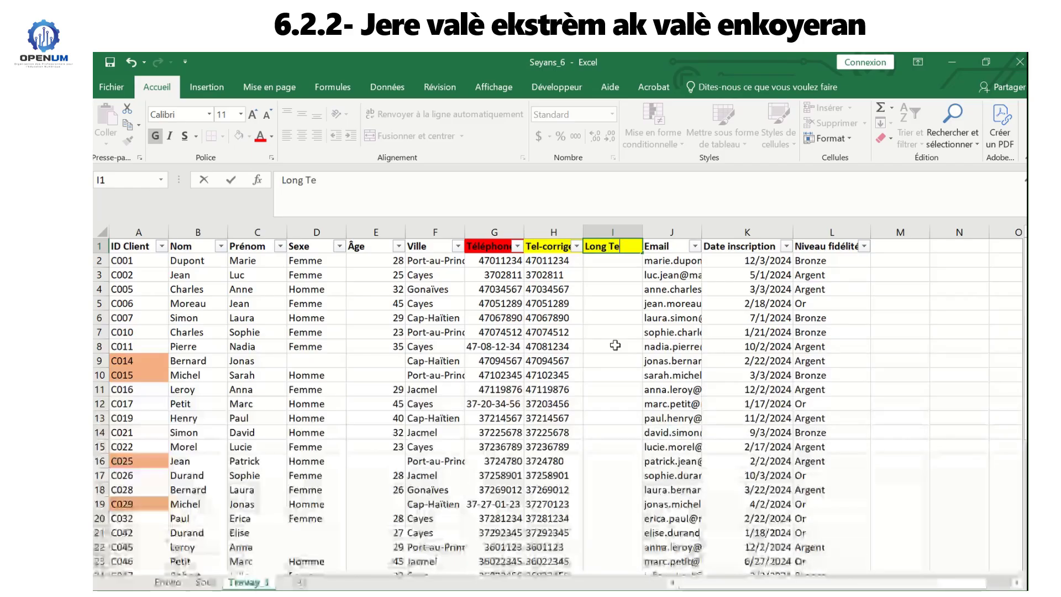
pyautogui.write('l')
pyautogui.press('Return')
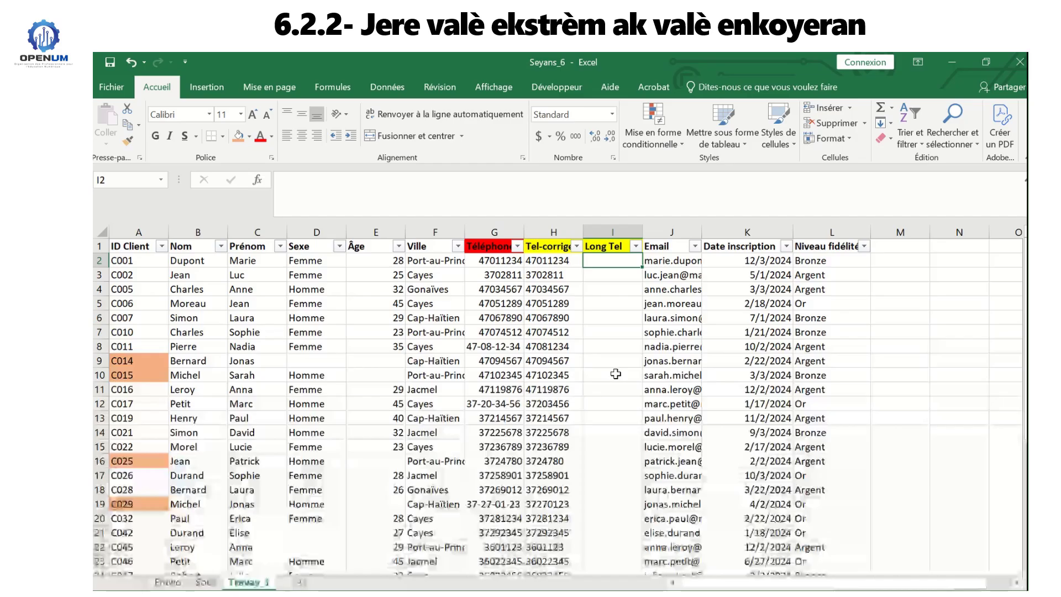
# - Insert the NBCAR function in cell I2, the first data cell of the Long Tel column
pyautogui.click(332, 88)
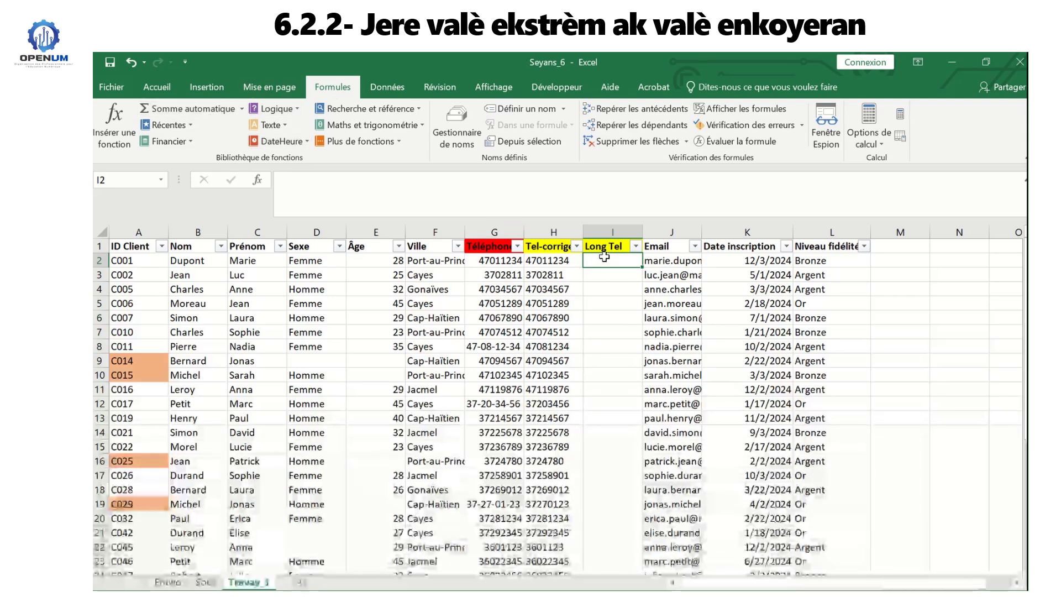
pyautogui.click(114, 135)
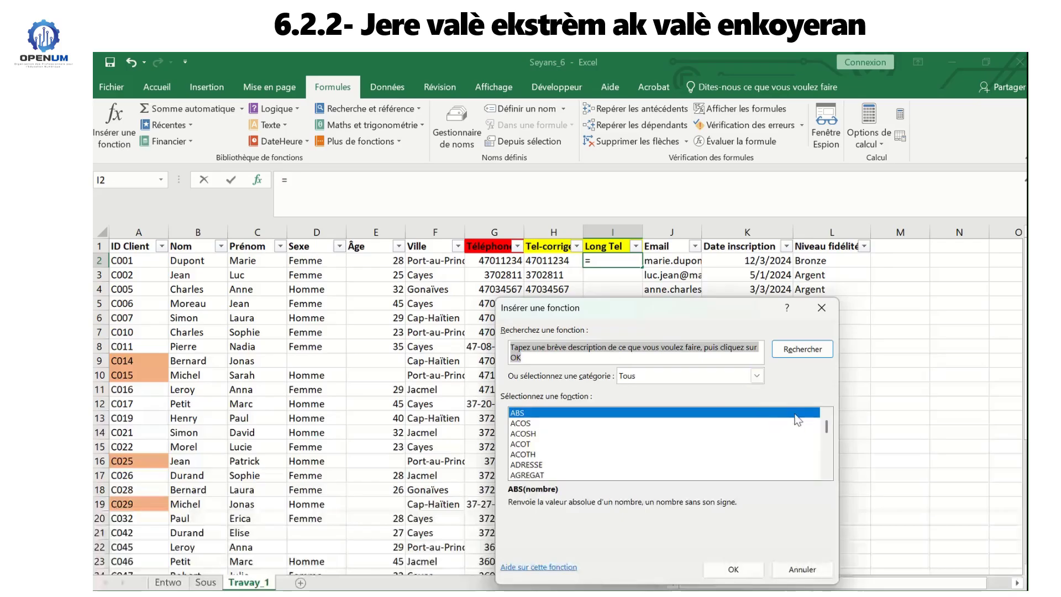
pyautogui.moveTo(827, 430); pyautogui.dragTo(822, 452)
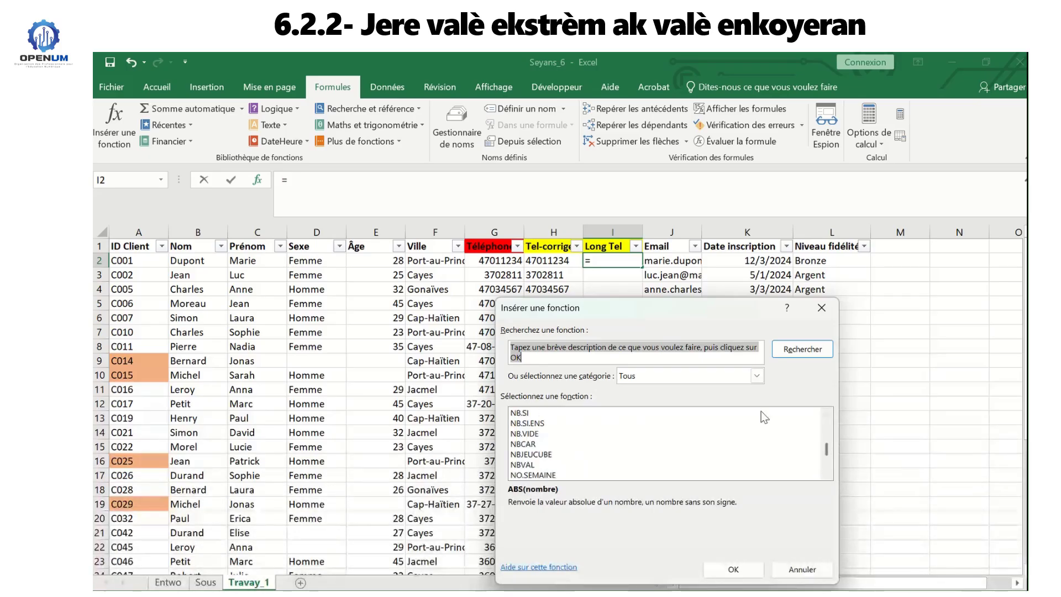
pyautogui.click(825, 416)
pyautogui.click(825, 416)
pyautogui.click(825, 415)
pyautogui.click(825, 416)
pyautogui.click(825, 415)
pyautogui.click(825, 416)
pyautogui.click(825, 416)
pyautogui.click(825, 415)
pyautogui.click(825, 416)
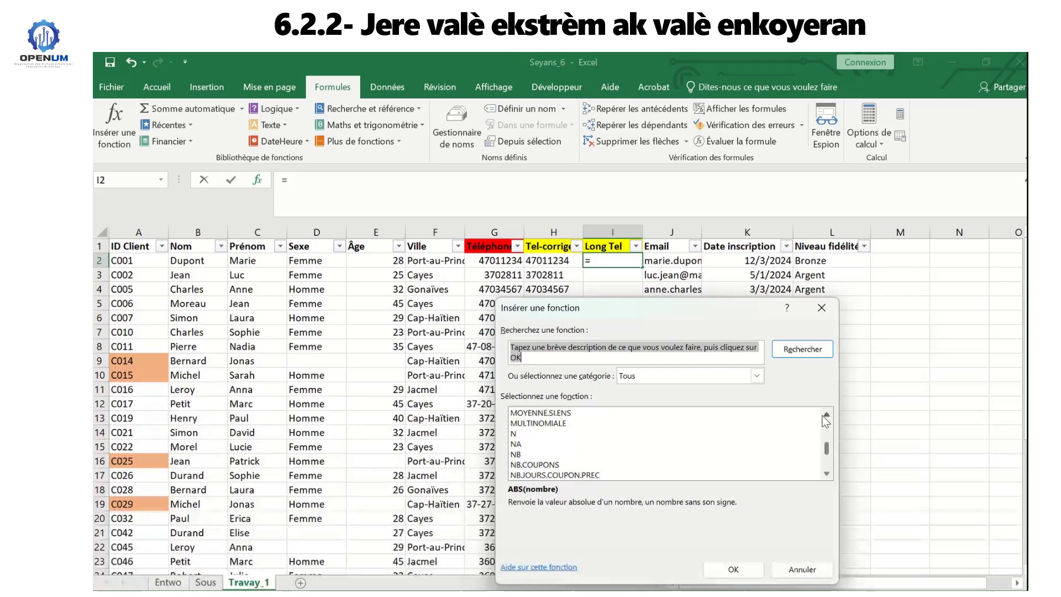
pyautogui.click(825, 416)
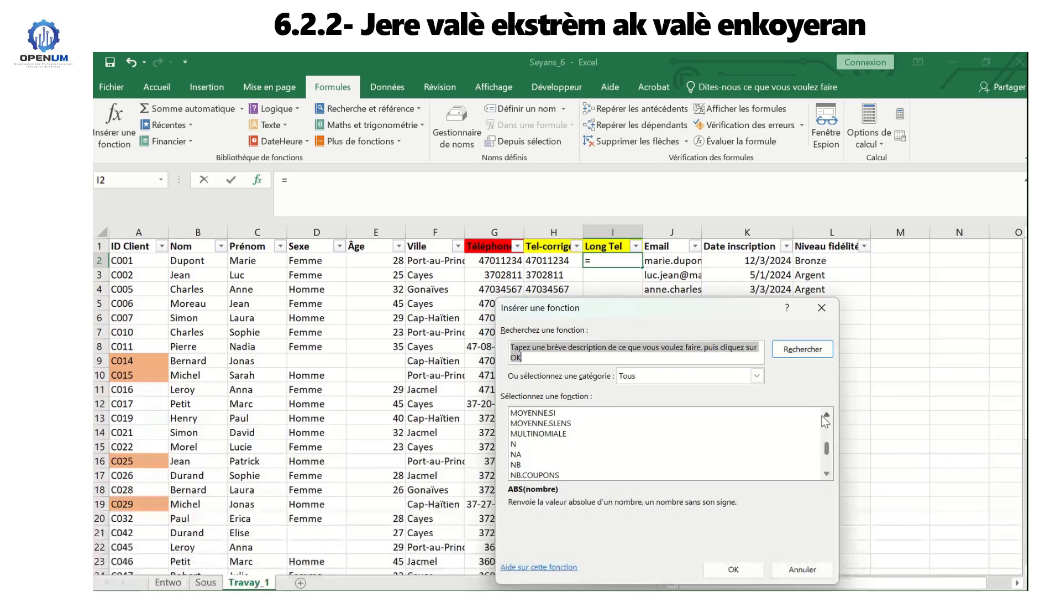
pyautogui.click(825, 473)
pyautogui.click(826, 473)
pyautogui.click(825, 473)
pyautogui.click(825, 473)
pyautogui.click(826, 473)
pyautogui.click(825, 473)
pyautogui.click(825, 473)
pyautogui.click(825, 473)
pyautogui.click(825, 473)
pyautogui.click(825, 473)
pyautogui.click(825, 473)
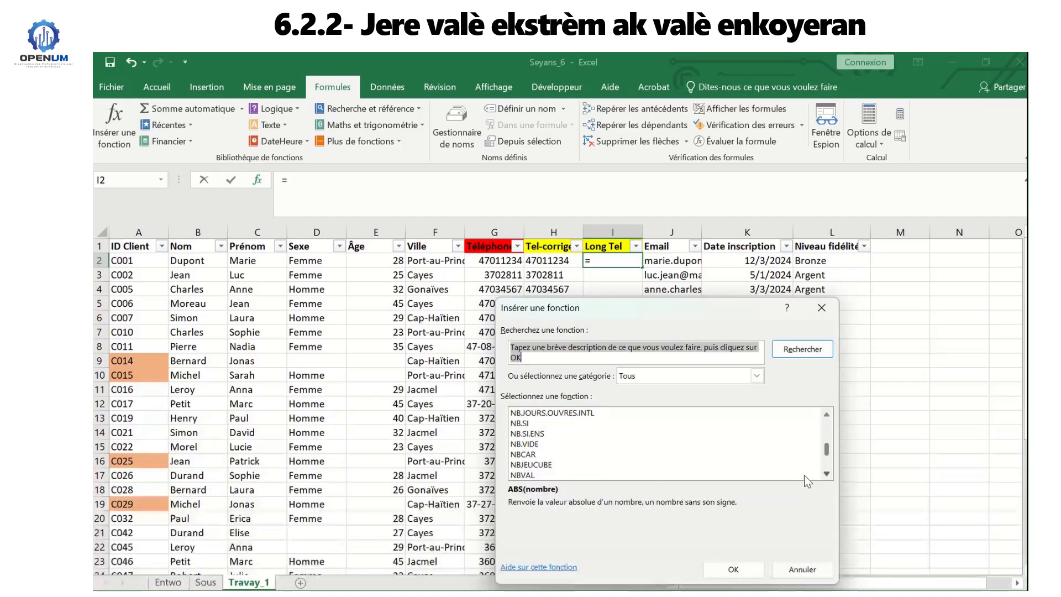
pyautogui.click(533, 454)
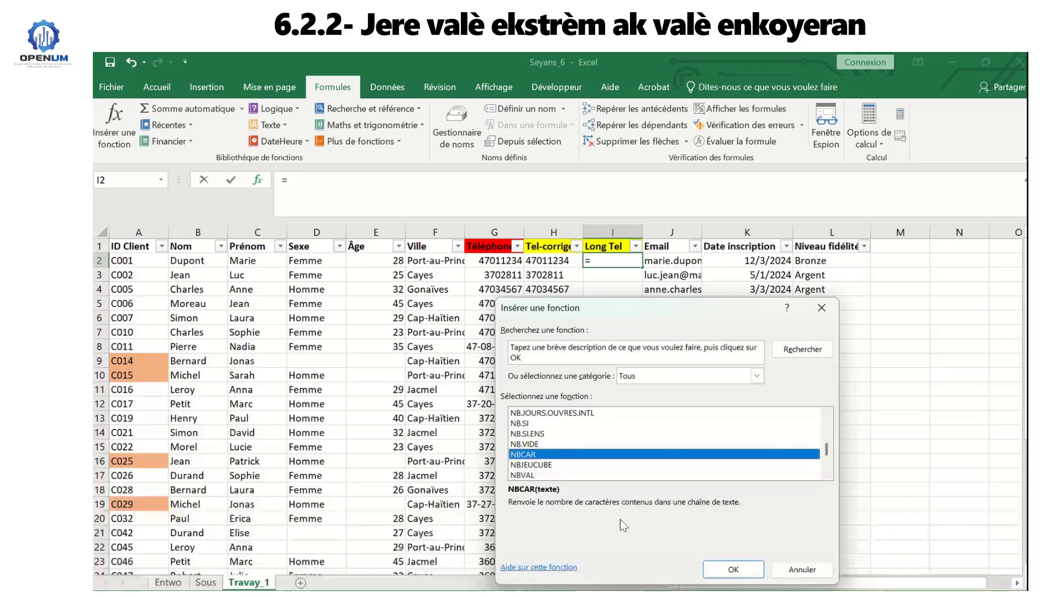
pyautogui.click(728, 570)
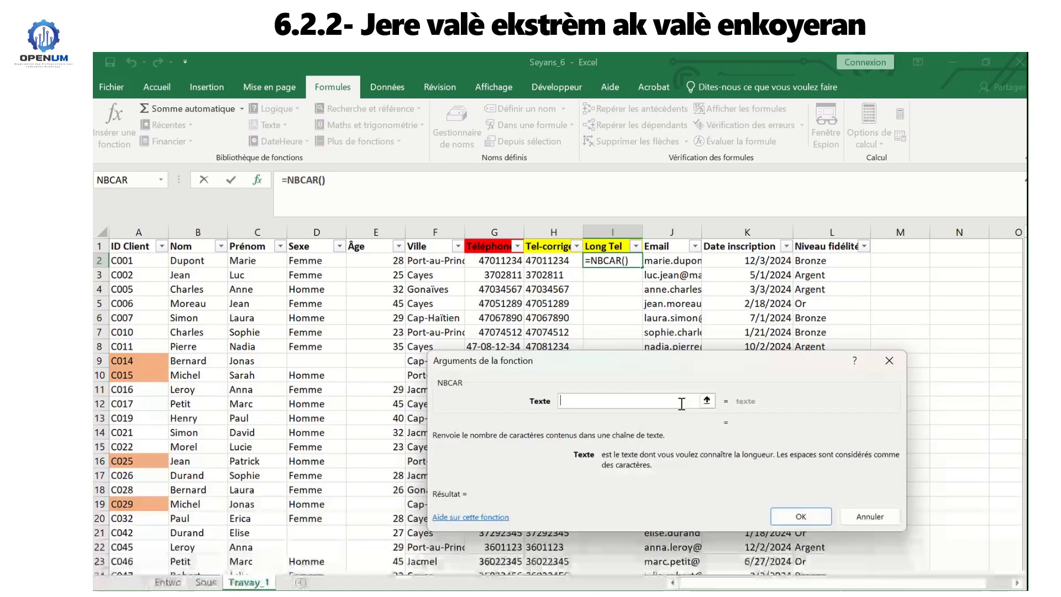
# - Set NBCAR's text argument to H2 and fill the formula =NBCAR(H2) down the whole Long Tel column
pyautogui.click(556, 260)
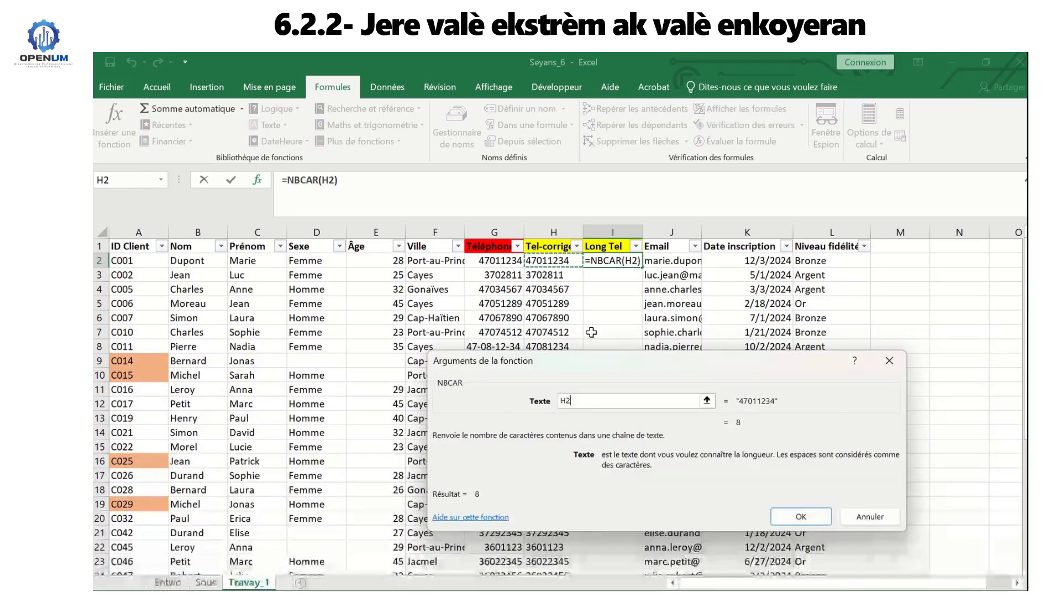
pyautogui.click(800, 516)
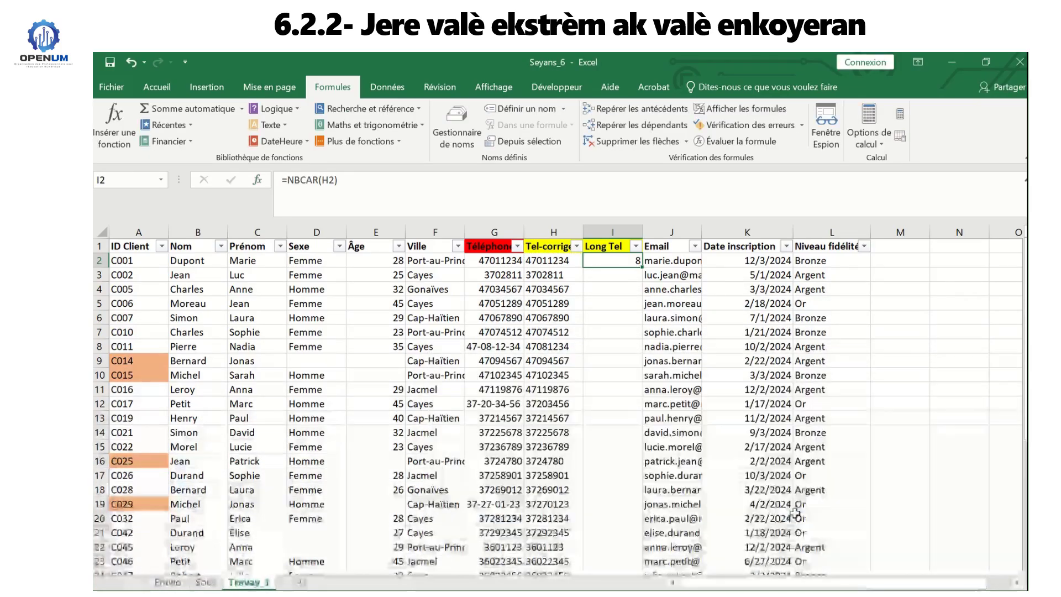
pyautogui.doubleClick(641, 266)
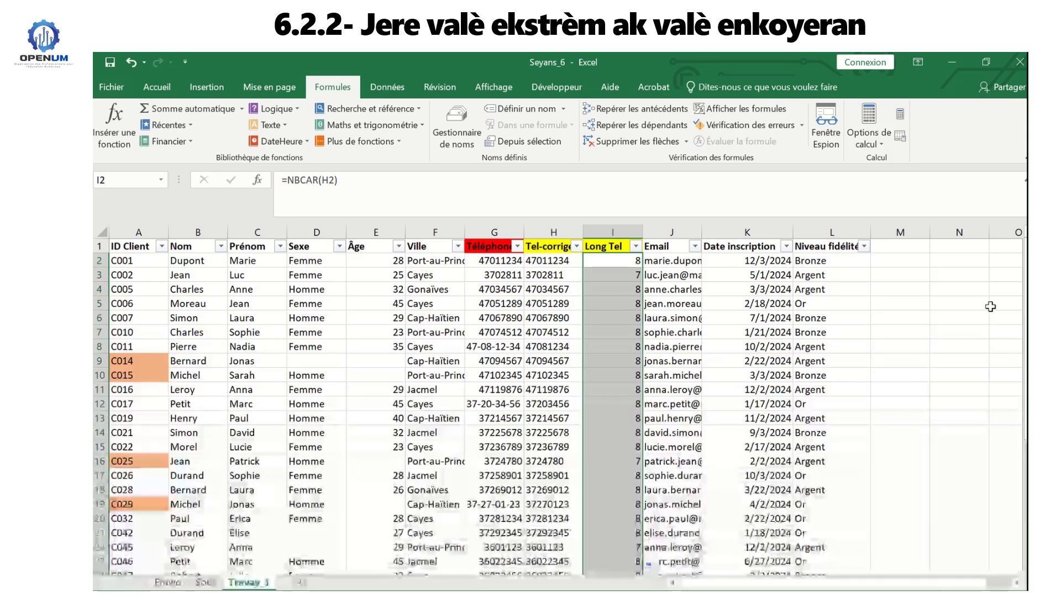
pyautogui.moveTo(1025, 390); pyautogui.dragTo(986, 356)
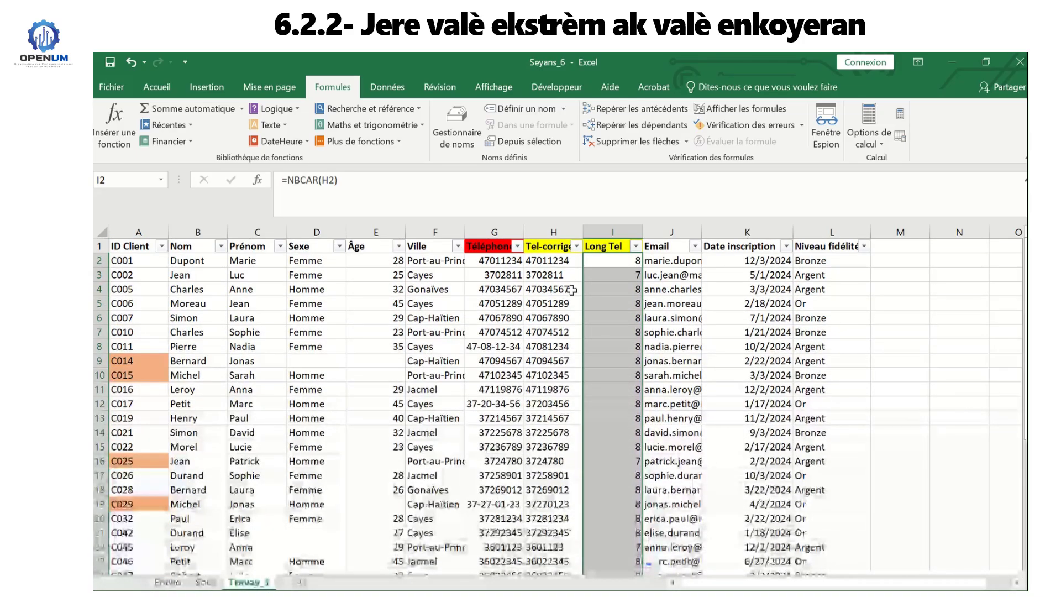
# - Filter the Long Tel column to show only the rows with a phone length of 7
pyautogui.click(636, 246)
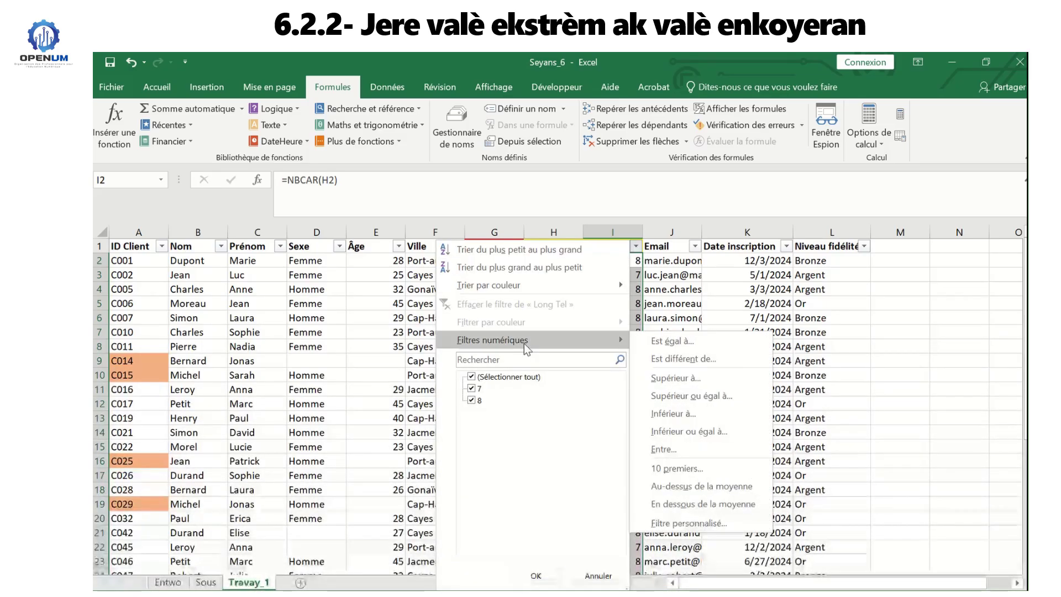
pyautogui.click(499, 377)
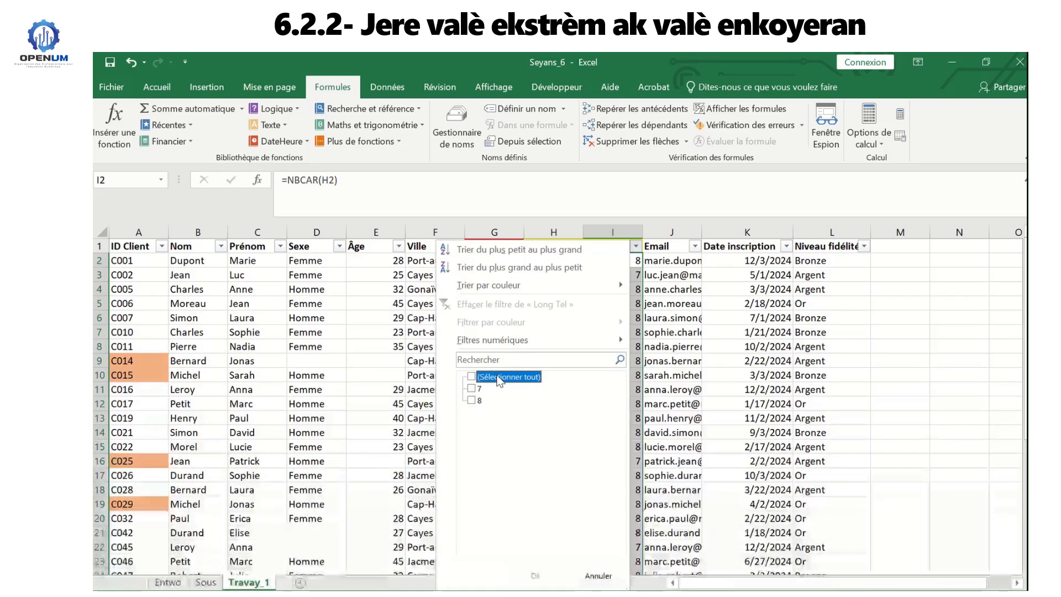
pyautogui.click(471, 388)
pyautogui.click(534, 574)
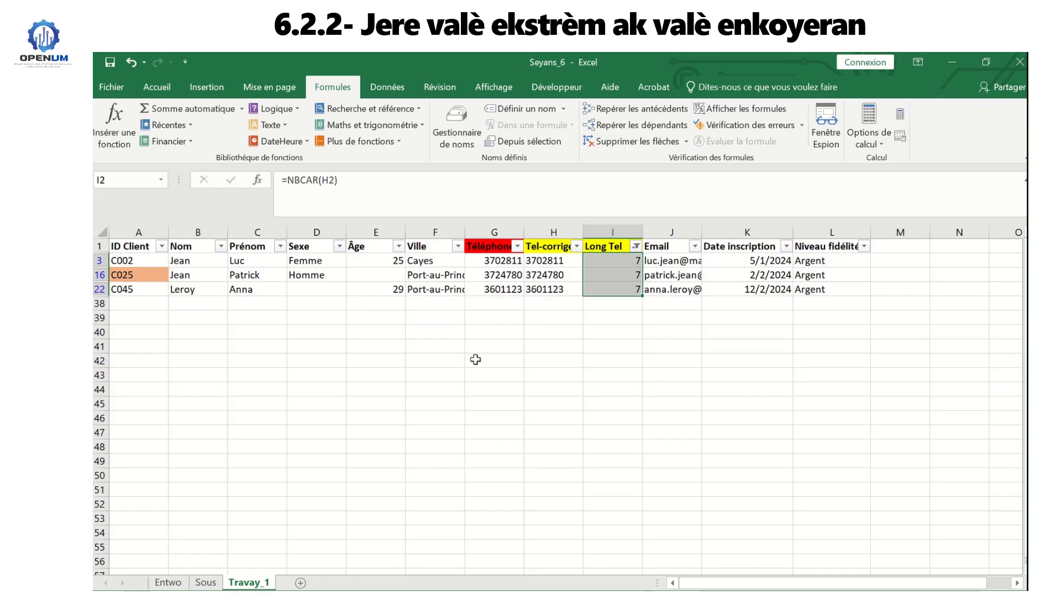
# - Fill the uncoloured ID Client cells A3 and A22 of the filtered rows with the lightest theme orange
pyautogui.click(150, 278)
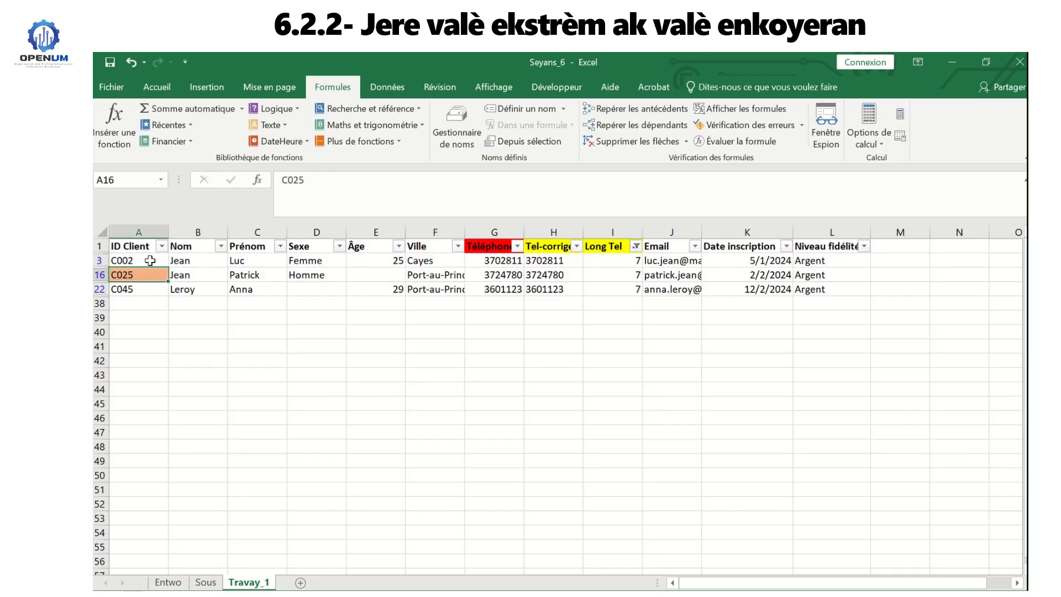
pyautogui.click(148, 260)
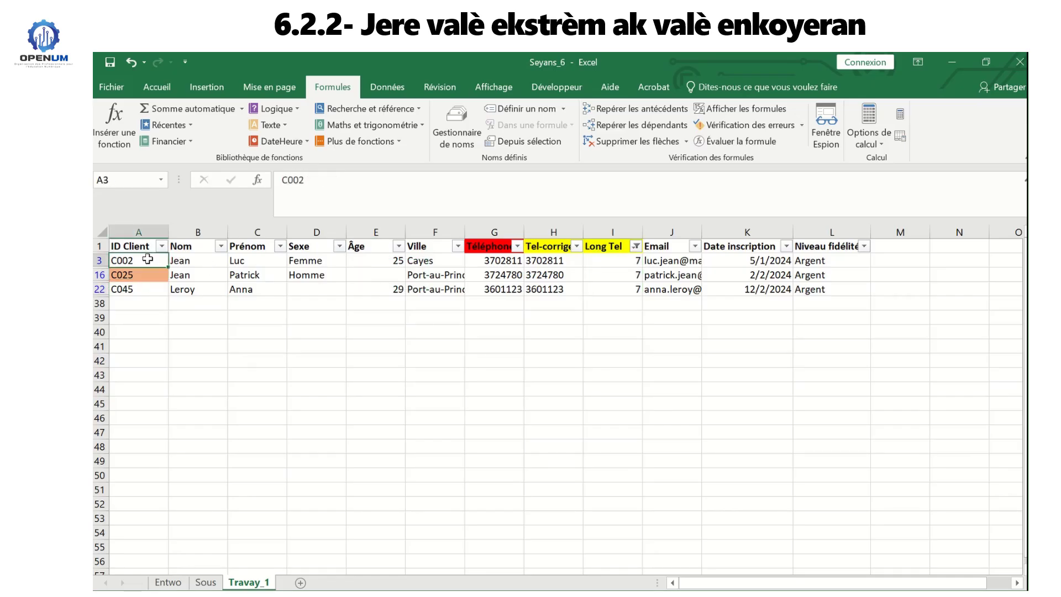
pyautogui.click(156, 89)
pyautogui.click(249, 136)
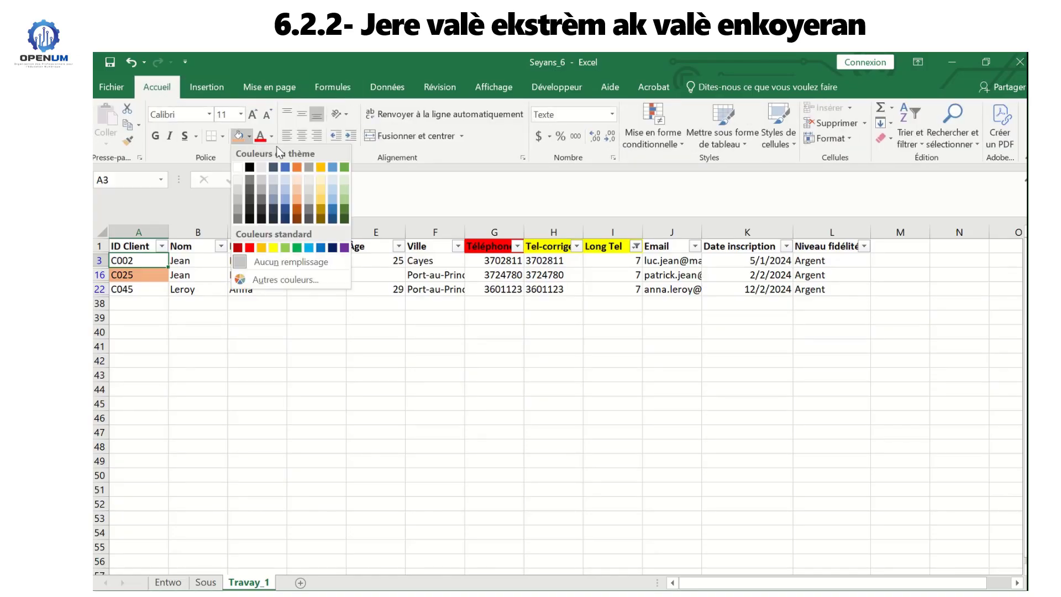
pyautogui.click(295, 180)
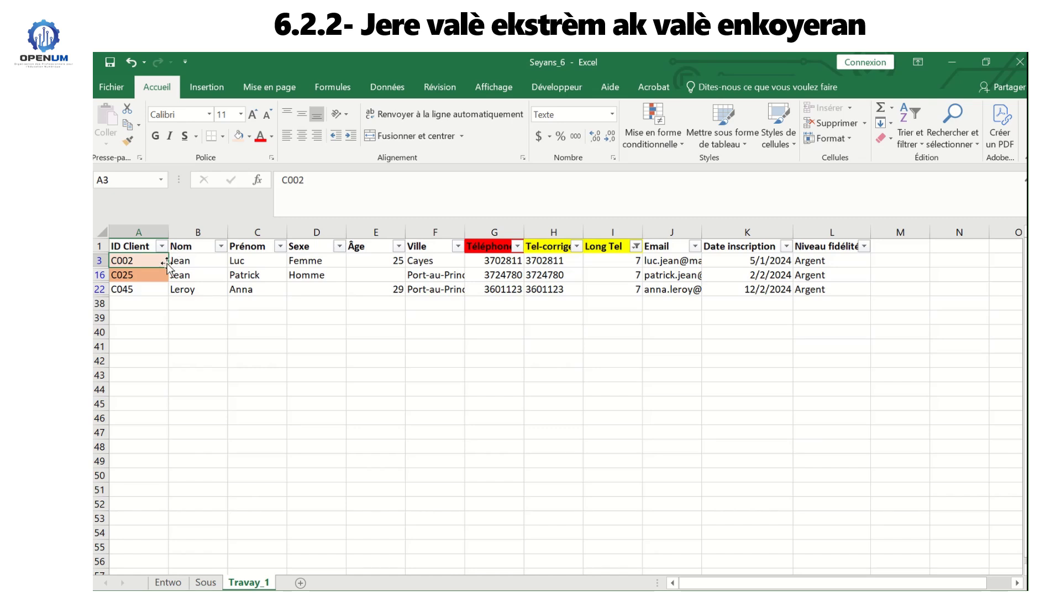
pyautogui.click(137, 294)
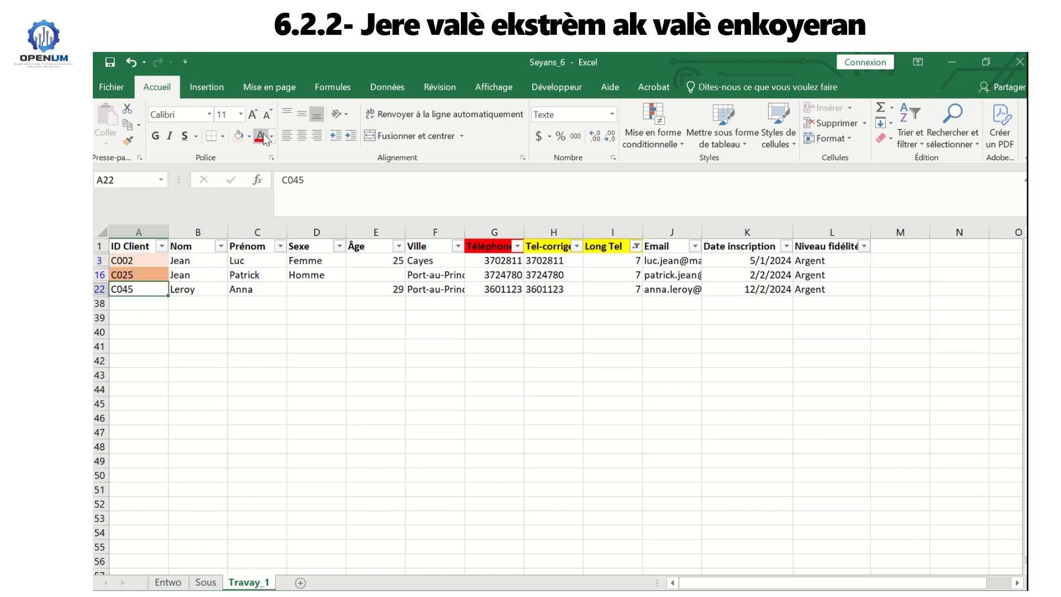
pyautogui.click(244, 138)
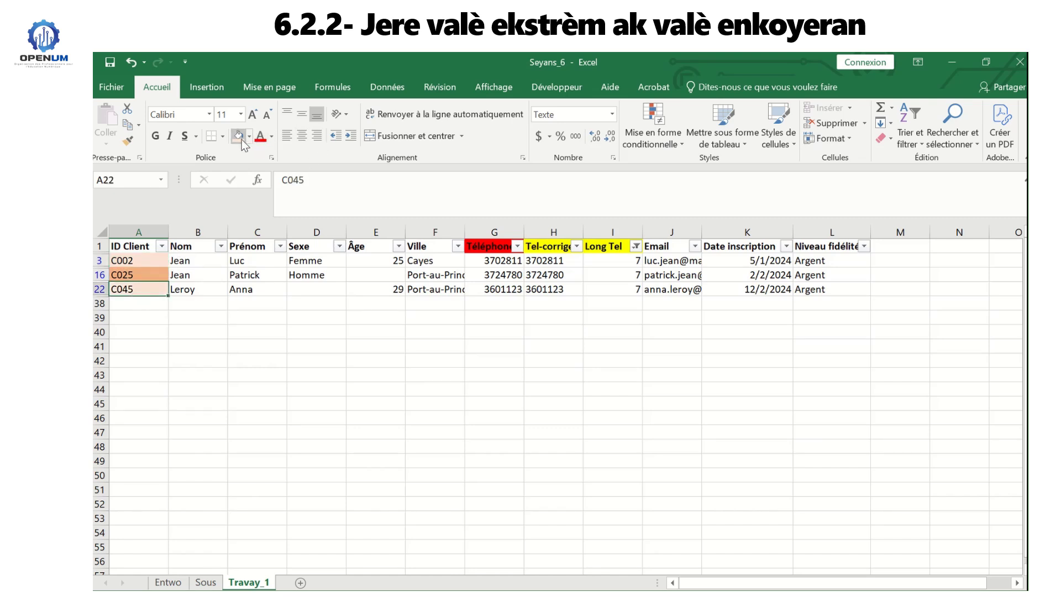
# - Restore all phone lengths in the Long Tel filter to show every client row
pyautogui.click(636, 247)
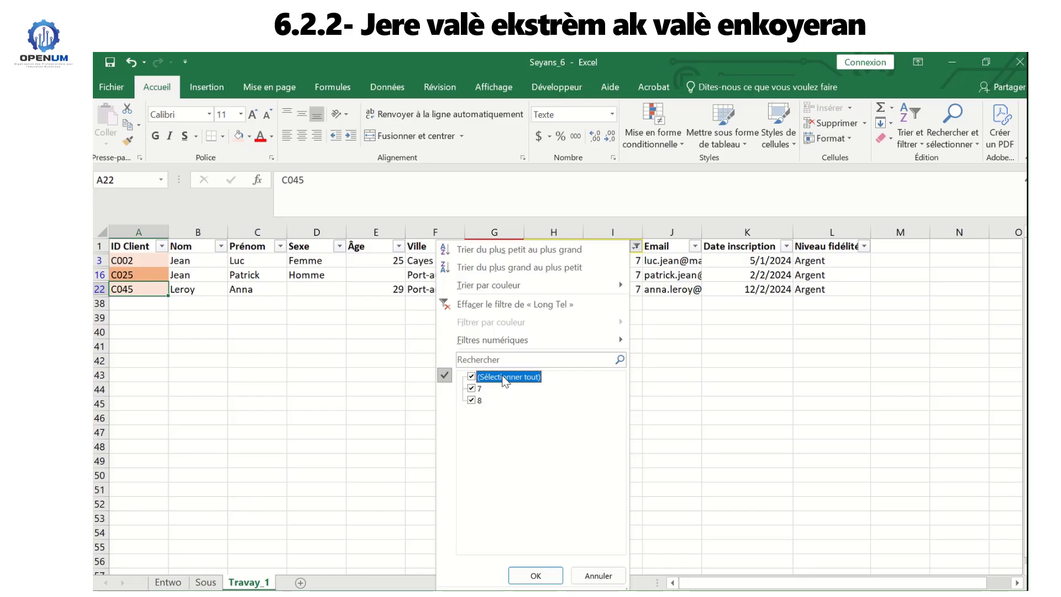
pyautogui.click(536, 575)
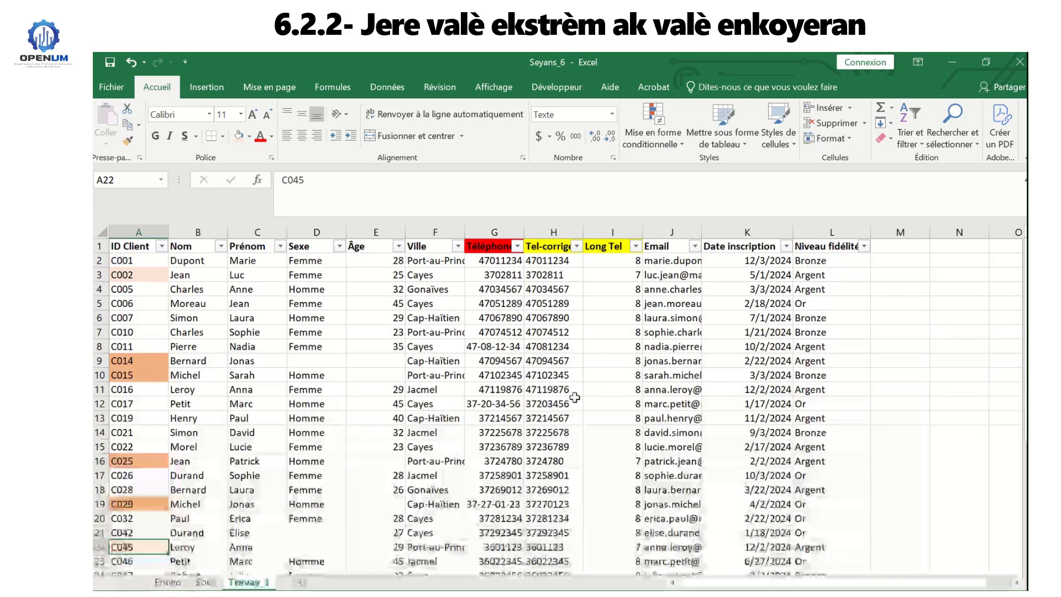
pyautogui.click(590, 416)
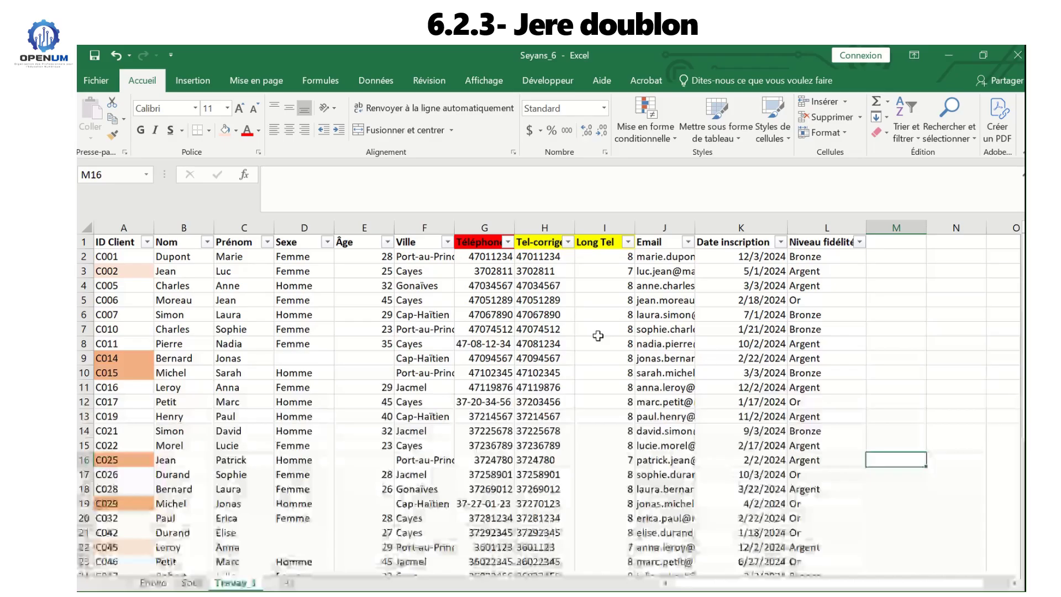
# - Filter the Prénom column to a single first name and compare the family names of its clients
pyautogui.click(267, 242)
pyautogui.click(364, 374)
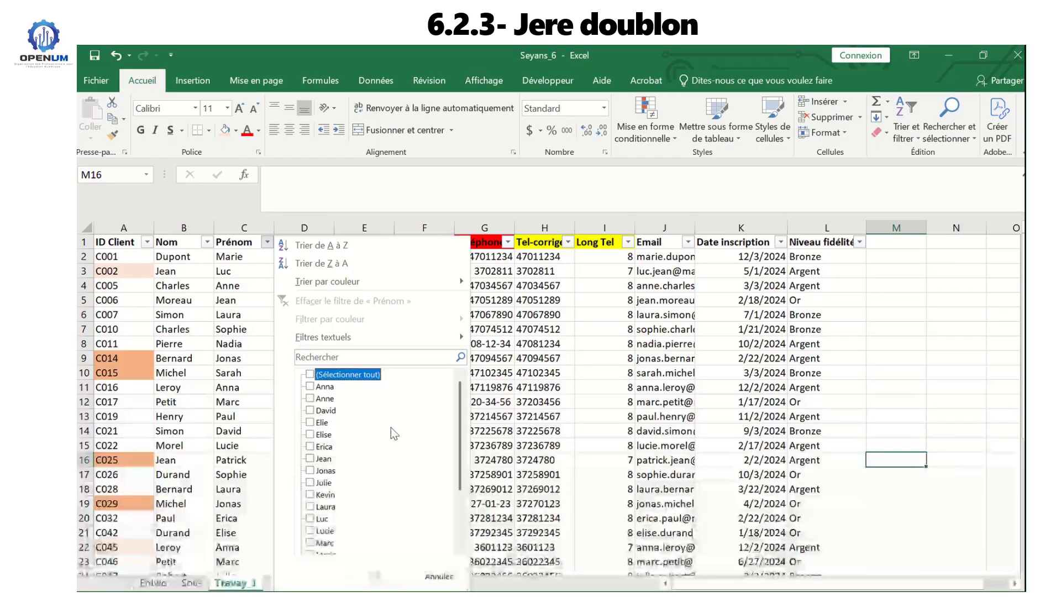
pyautogui.click(311, 398)
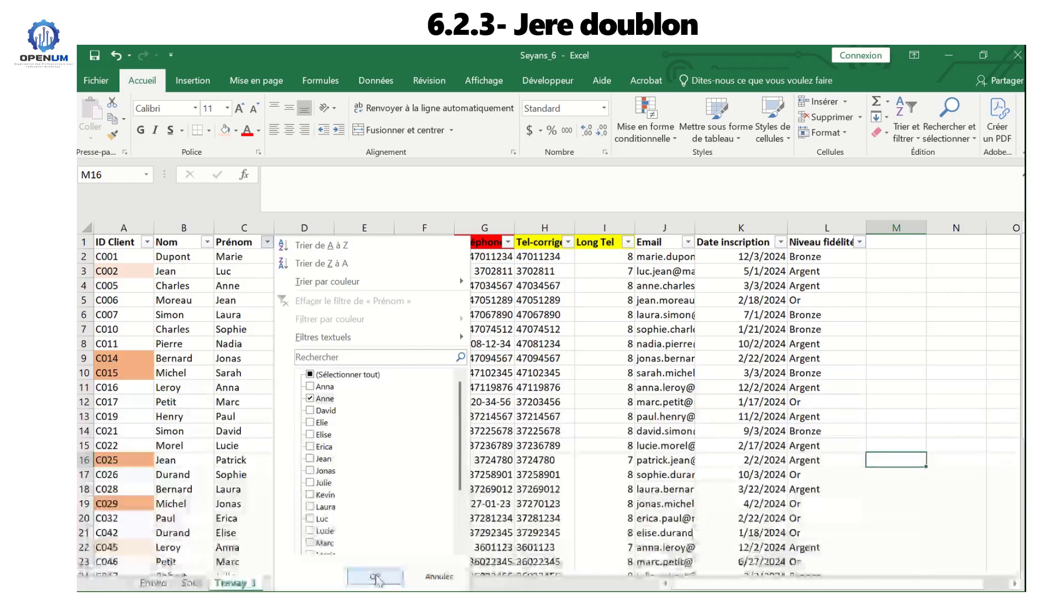
pyautogui.click(378, 576)
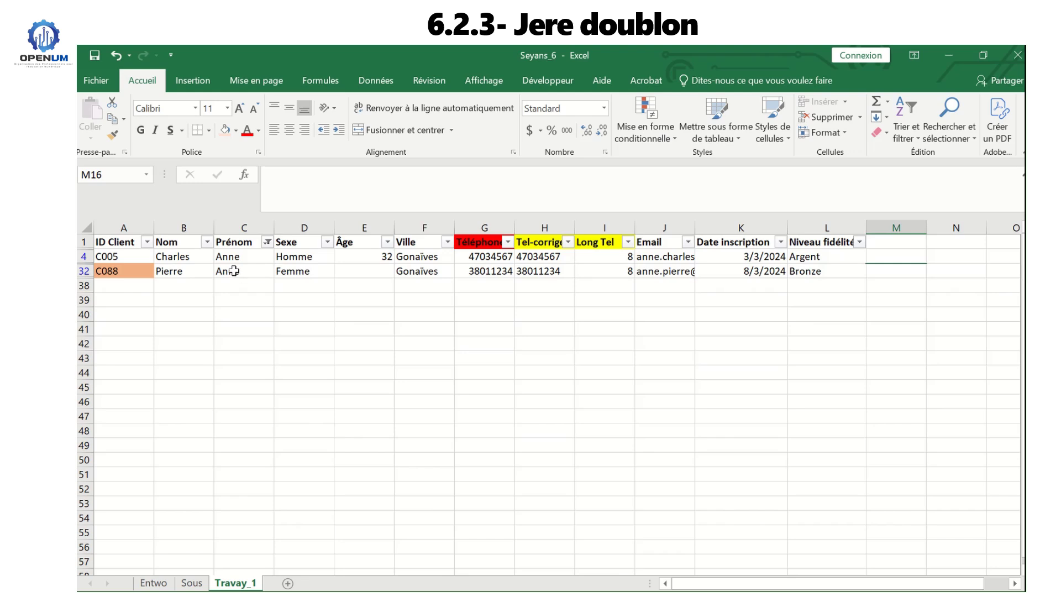
pyautogui.click(194, 259)
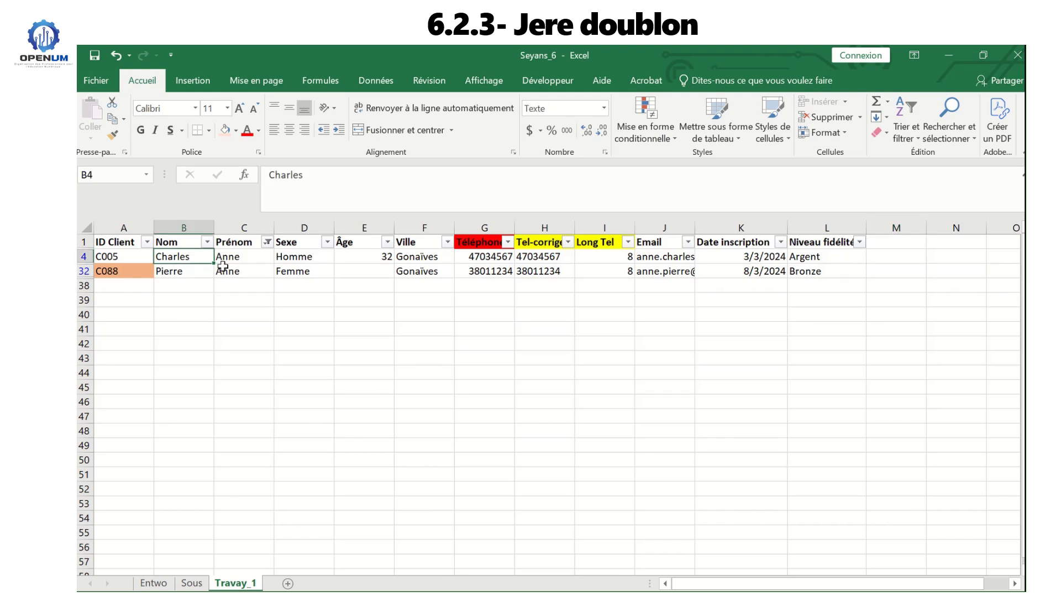
# - Reselect all first names in the Prénom filter to show the whole client table
pyautogui.click(267, 241)
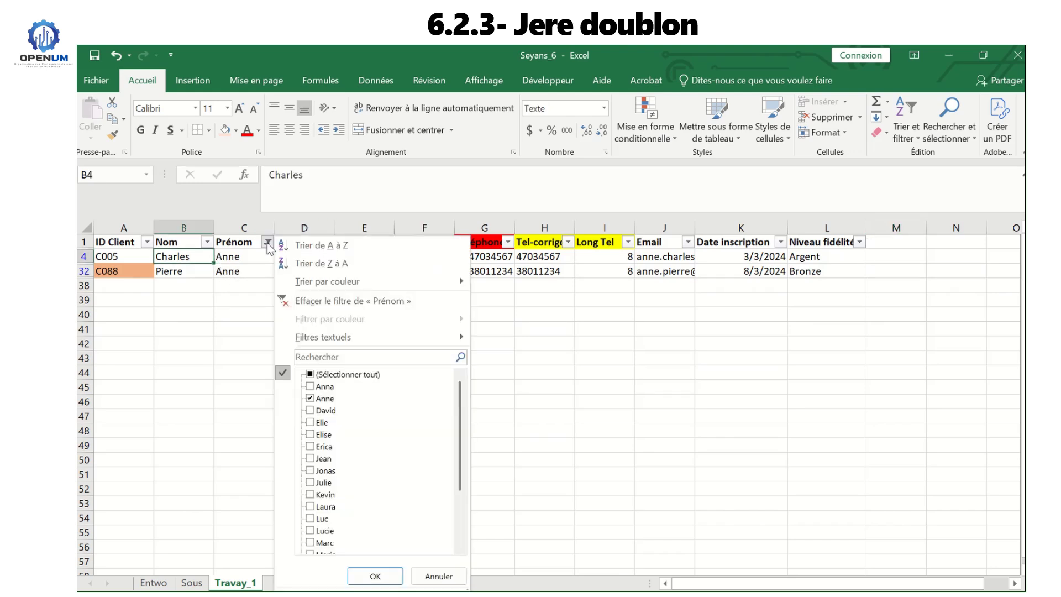
pyautogui.click(341, 372)
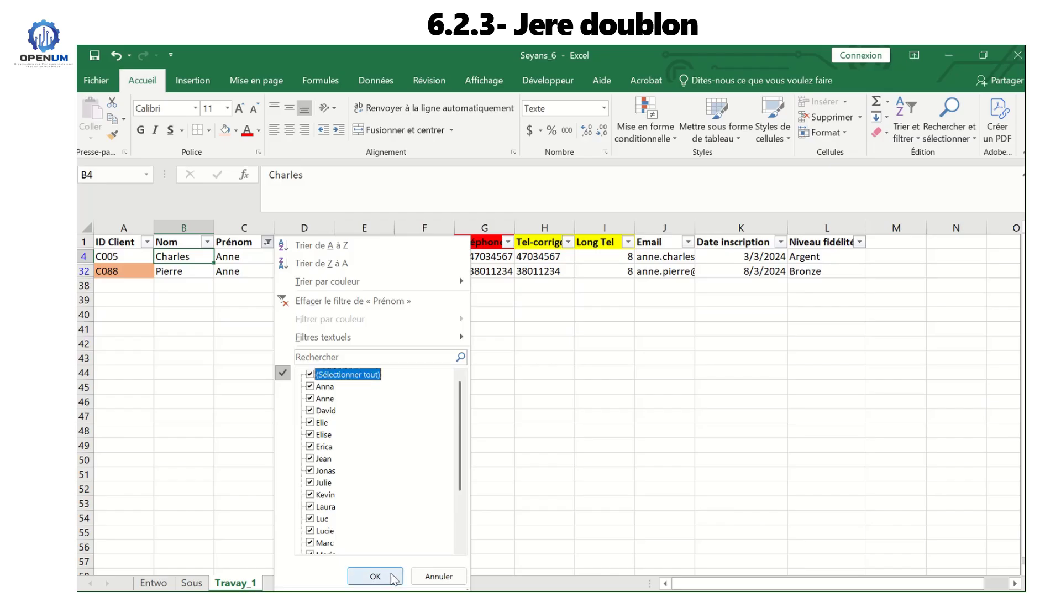
pyautogui.click(386, 576)
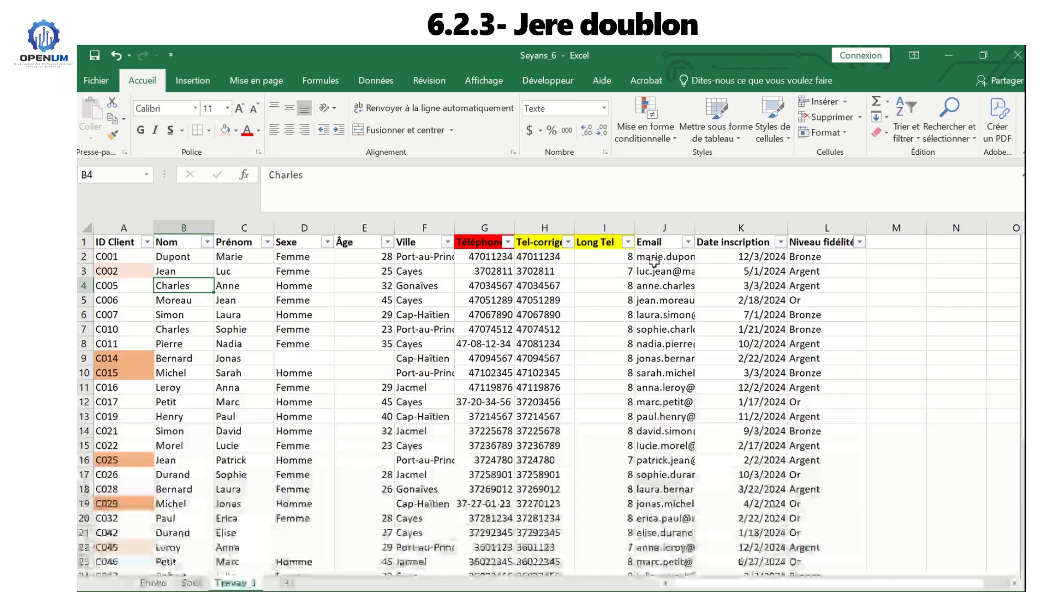
# - Highlight duplicate values in the whole Email column with light red fill and dark red text using conditional formatting
pyautogui.click(666, 241)
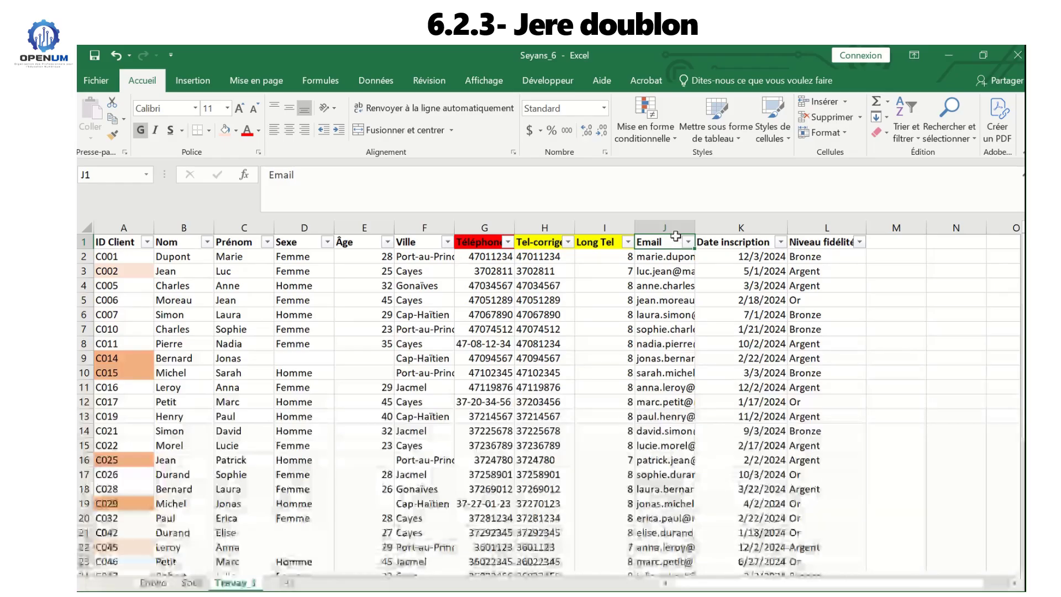
pyautogui.click(675, 237)
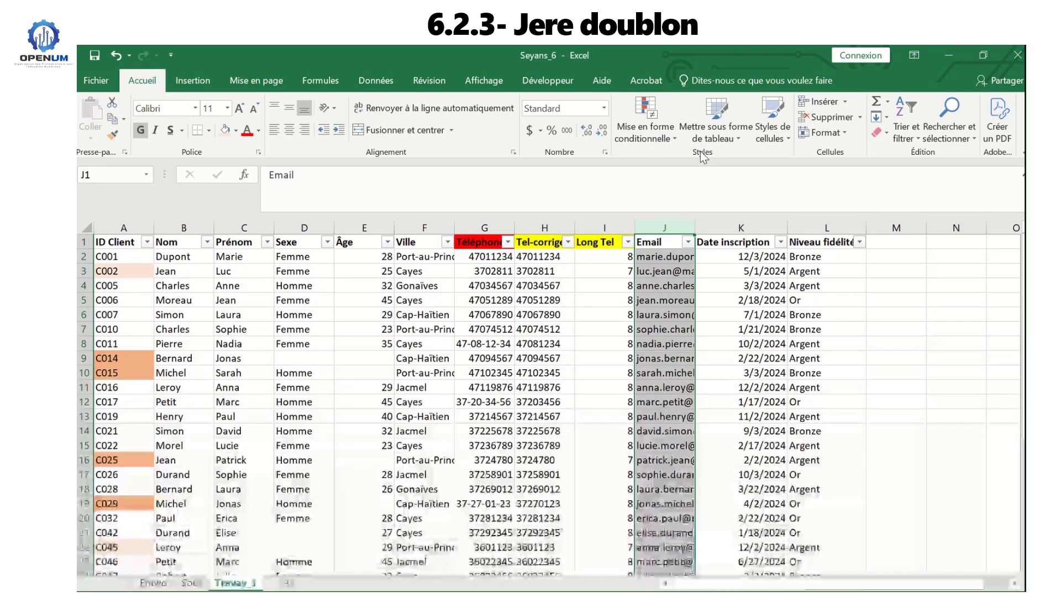
pyautogui.click(668, 141)
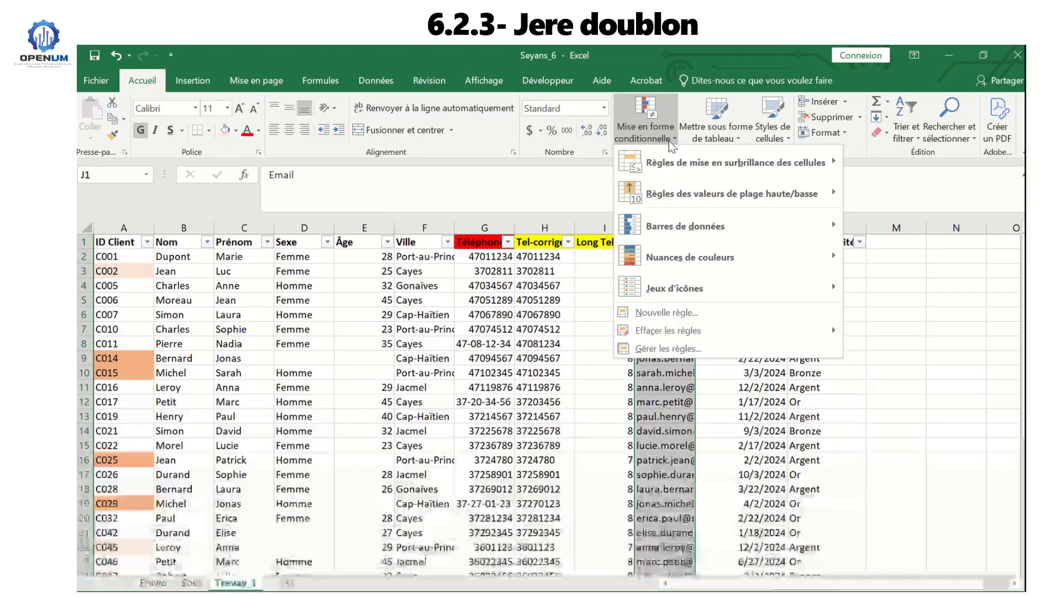
pyautogui.moveTo(694, 166)
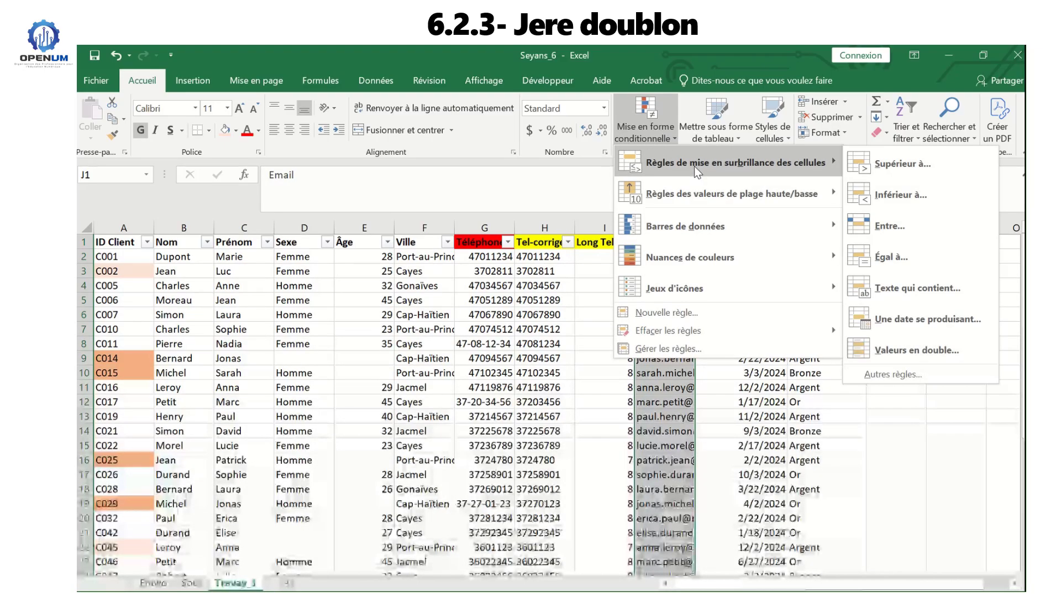
pyautogui.click(906, 353)
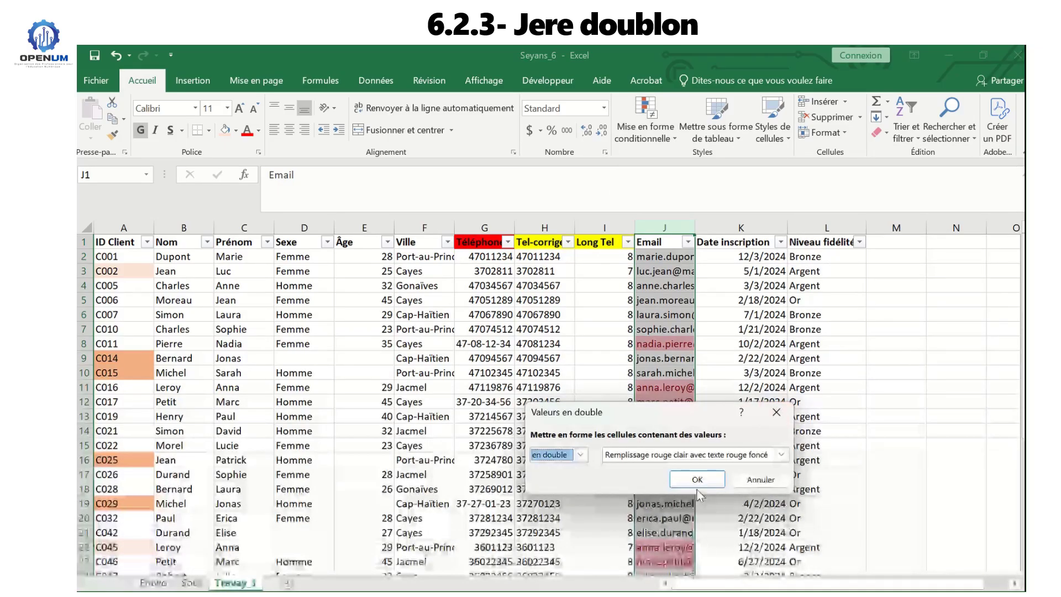
pyautogui.click(696, 480)
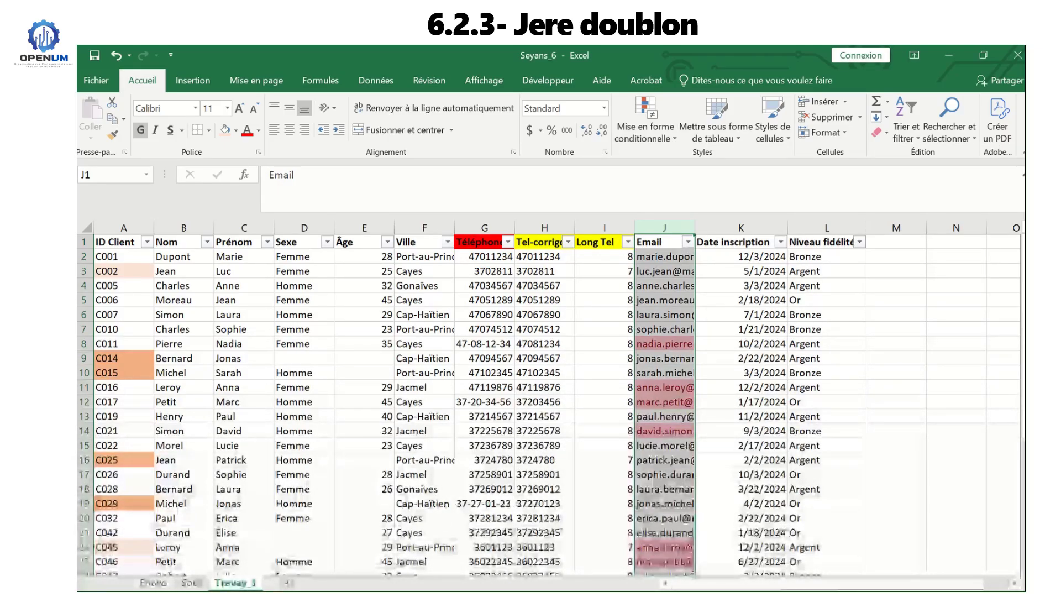
pyautogui.moveTo(1022, 298)
pyautogui.mouseDown()
pyautogui.moveTo(1022, 412)
pyautogui.moveTo(1022, 298)
pyautogui.mouseUp()
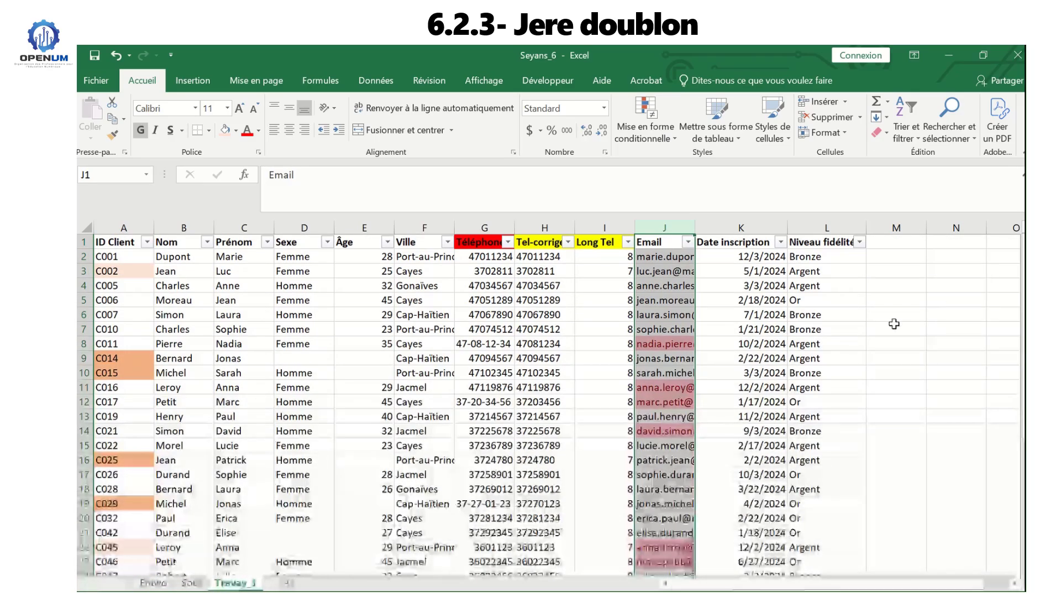
pyautogui.click(886, 391)
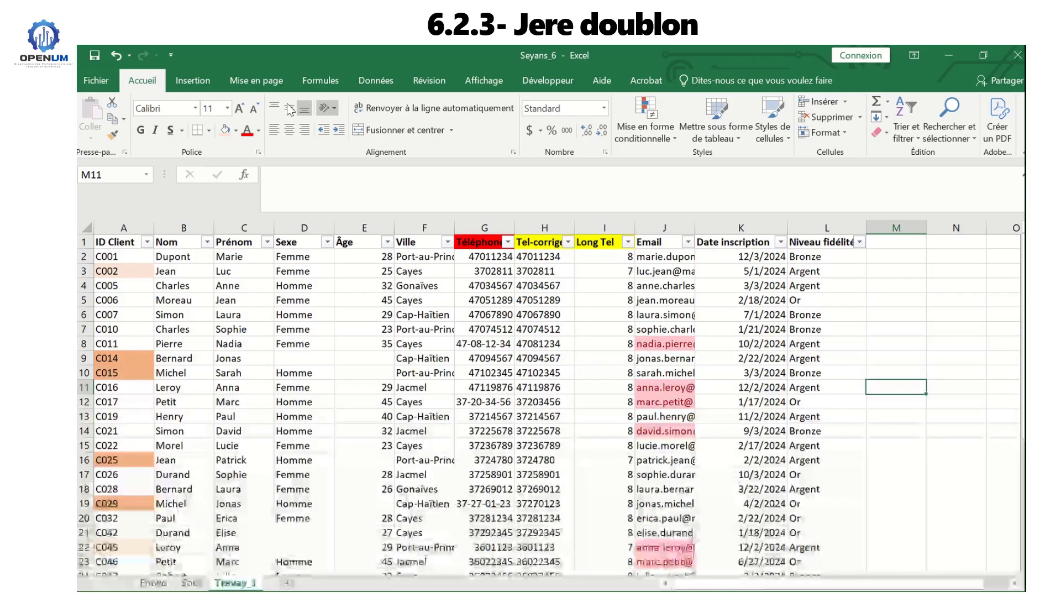
# - Try to remove duplicate rows from the whole client table, with headers and all columns from ID Client to Niveau fidélité compared
pyautogui.click(370, 83)
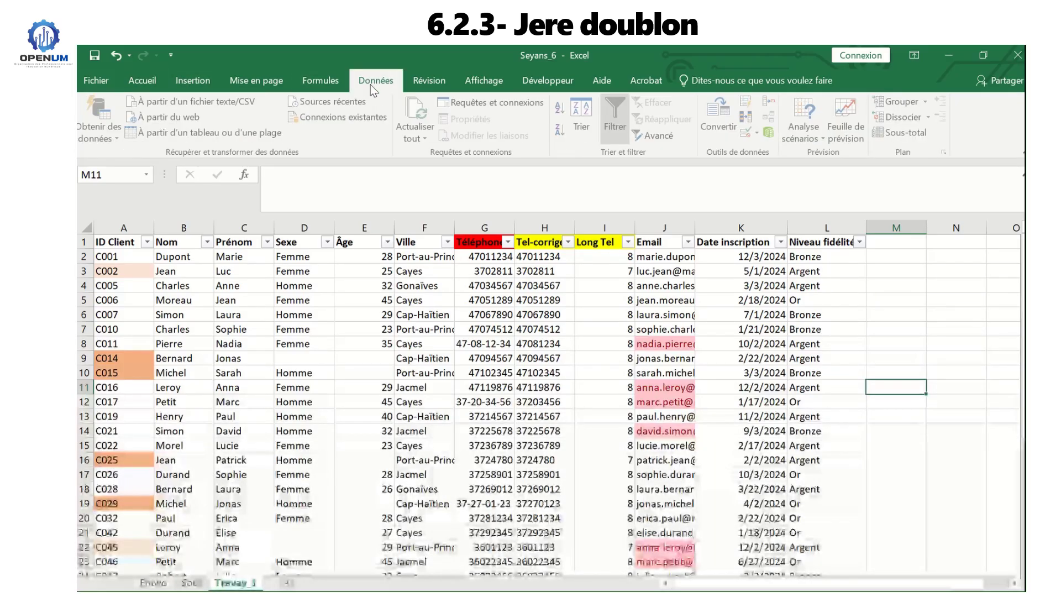
pyautogui.click(119, 242)
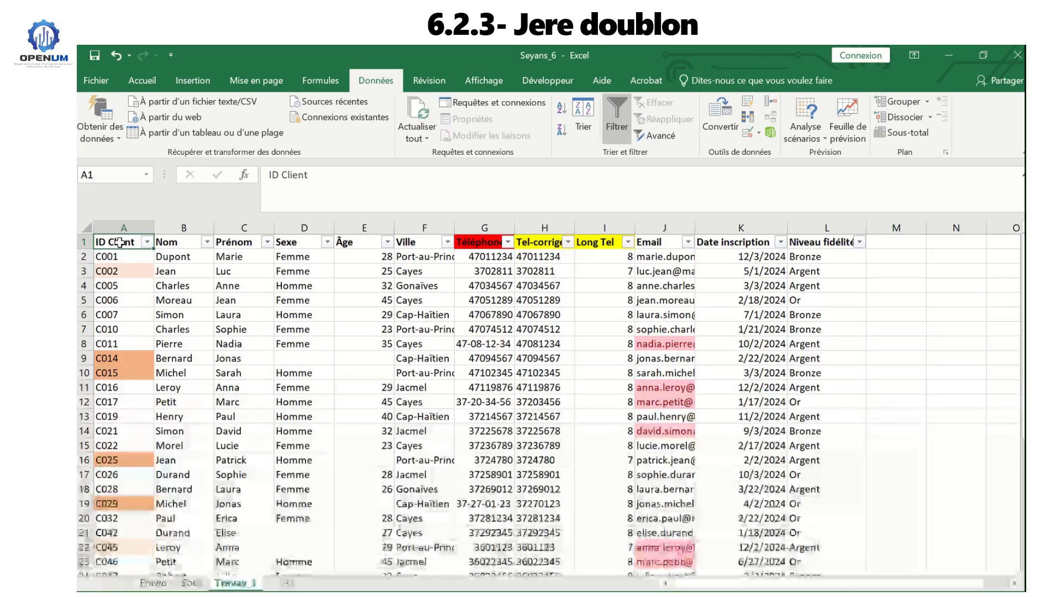
pyautogui.hotkey('ctrl', 'a')
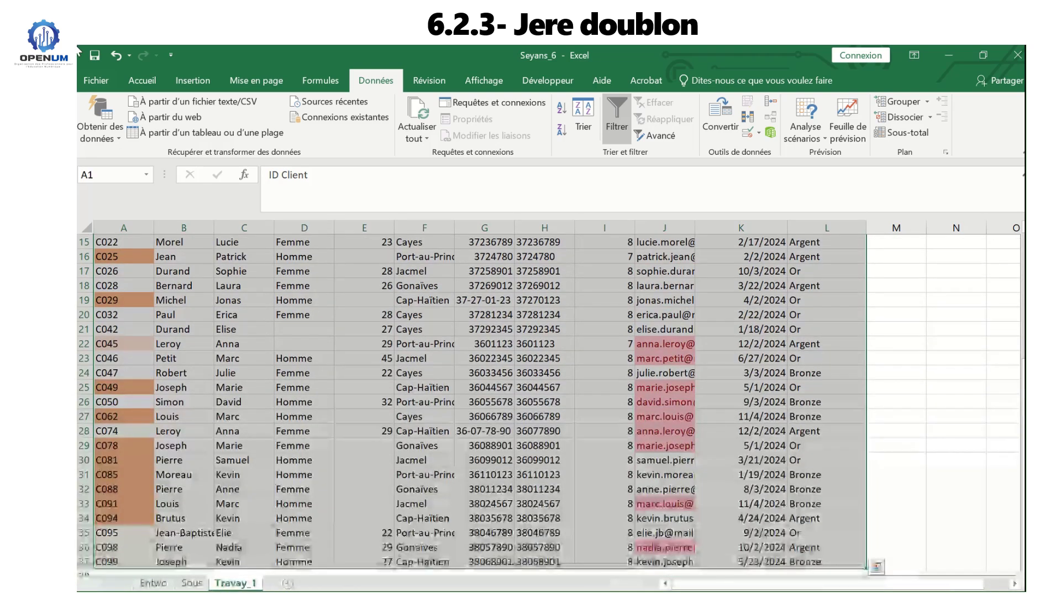
pyautogui.click(749, 118)
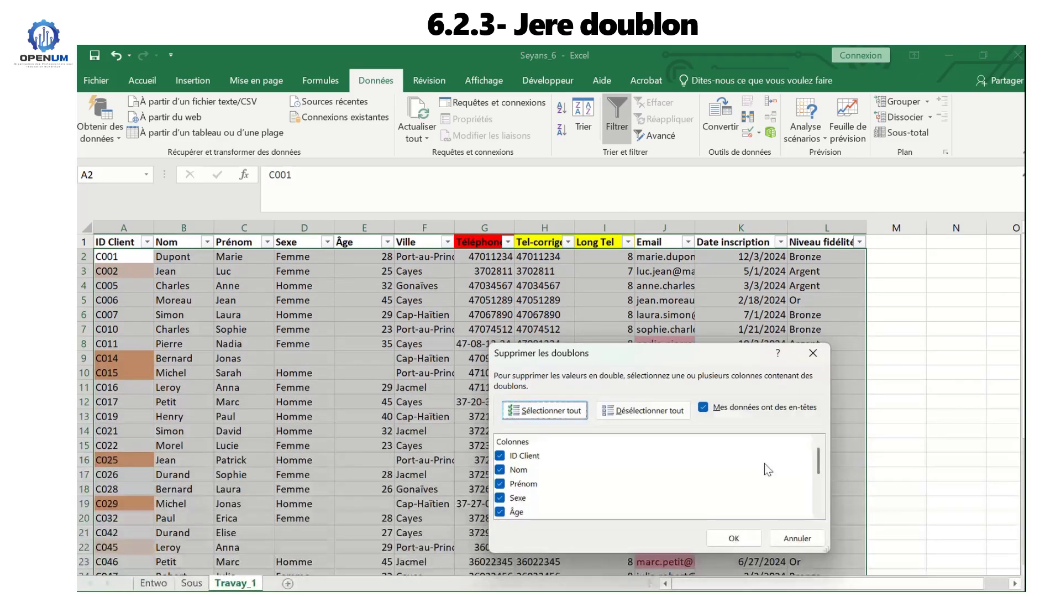
pyautogui.moveTo(699, 350); pyautogui.dragTo(678, 240)
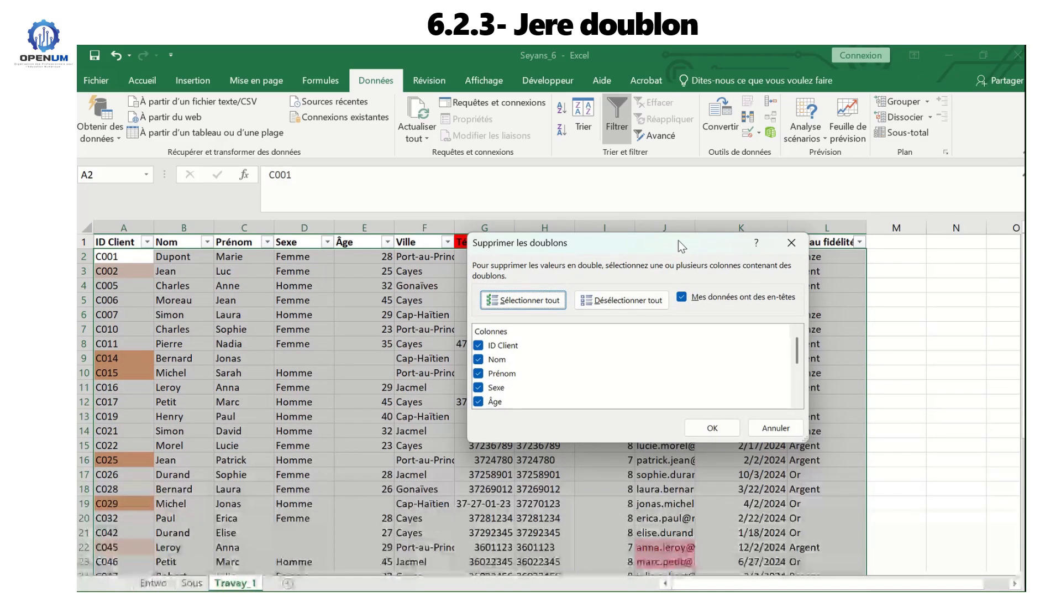
pyautogui.scroll(-2, 801, 354)
pyautogui.scroll(2, 798, 342)
pyautogui.scroll(-2, 795, 334)
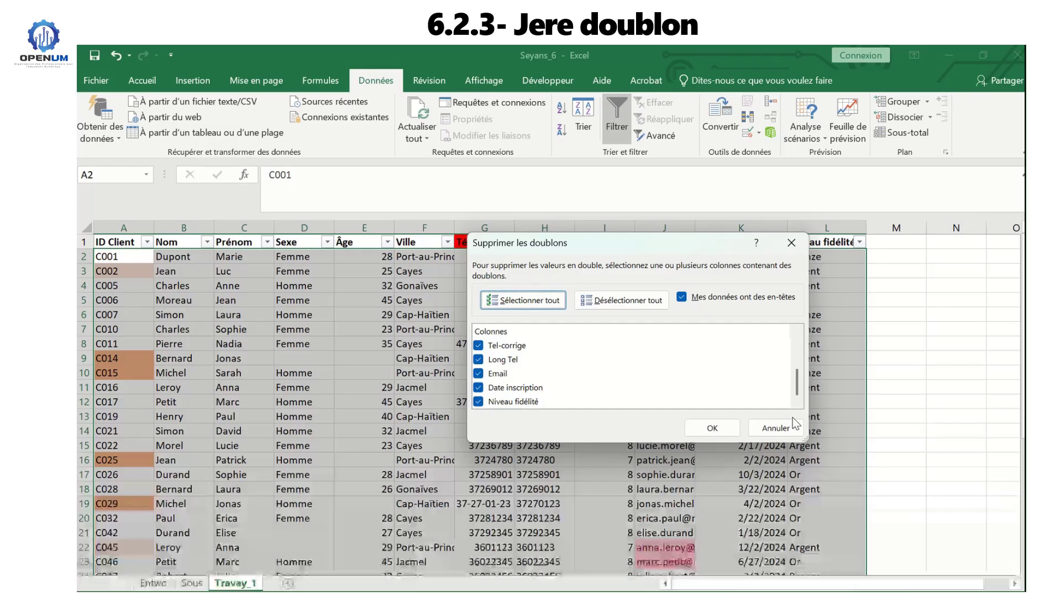
pyautogui.click(713, 427)
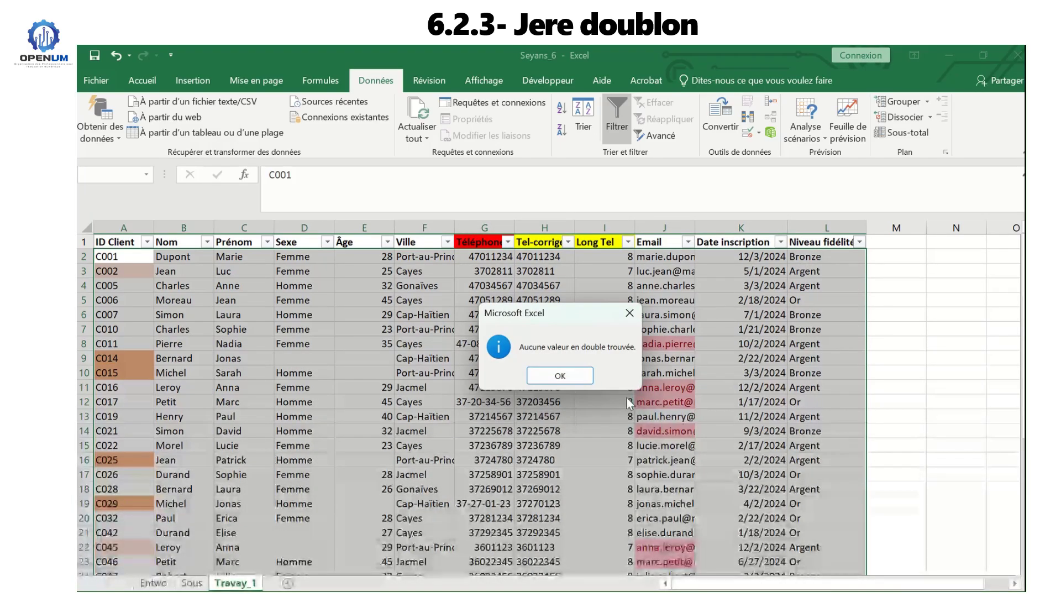
pyautogui.click(560, 376)
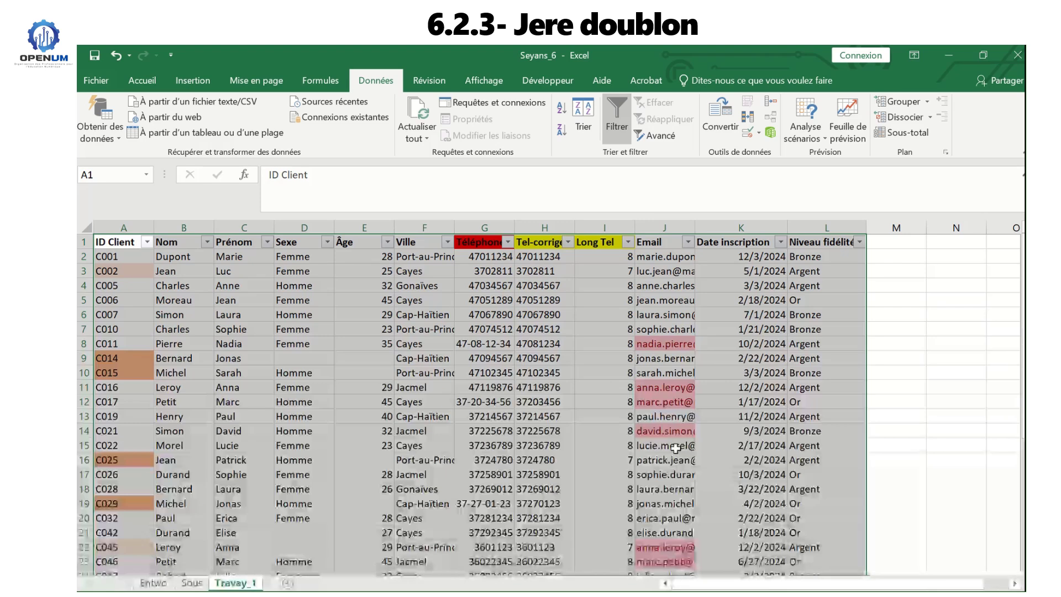
# - Remove the duplicate client rows from the table using only the Email column as the comparison criterion
pyautogui.click(749, 121)
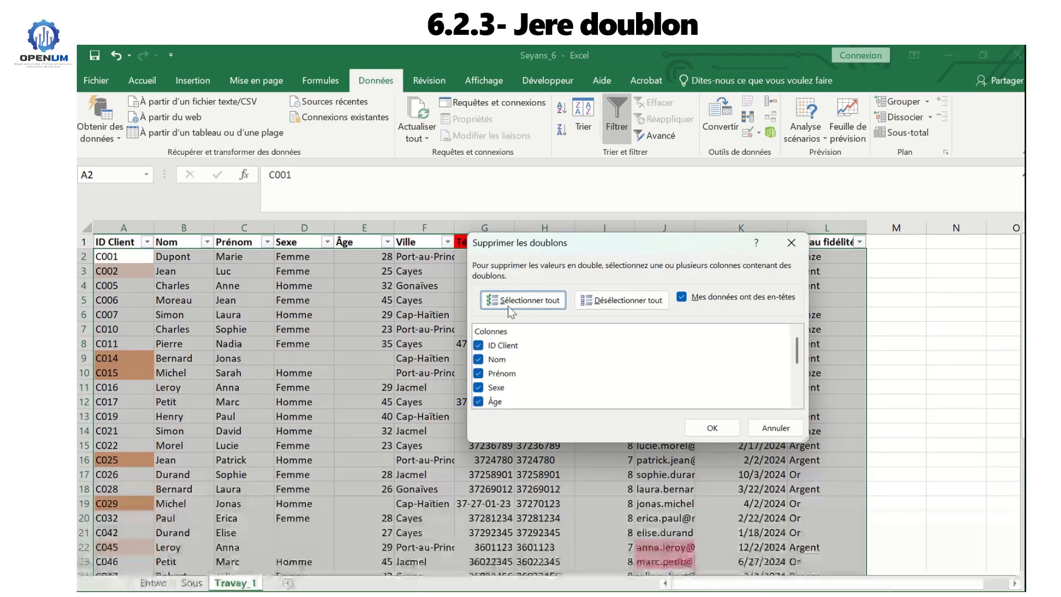
pyautogui.click(613, 300)
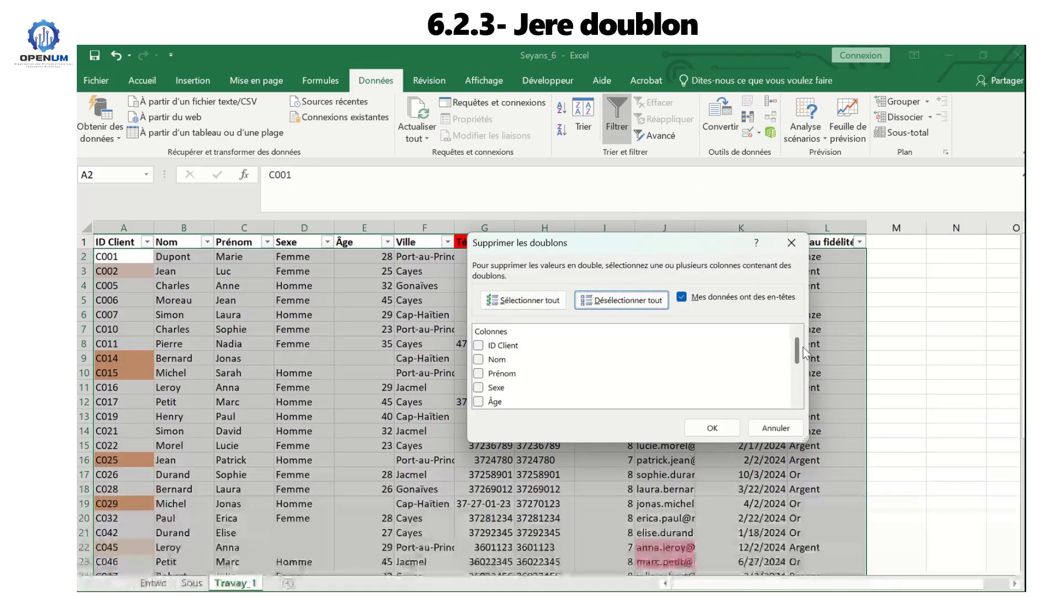
pyautogui.moveTo(799, 348); pyautogui.dragTo(772, 405)
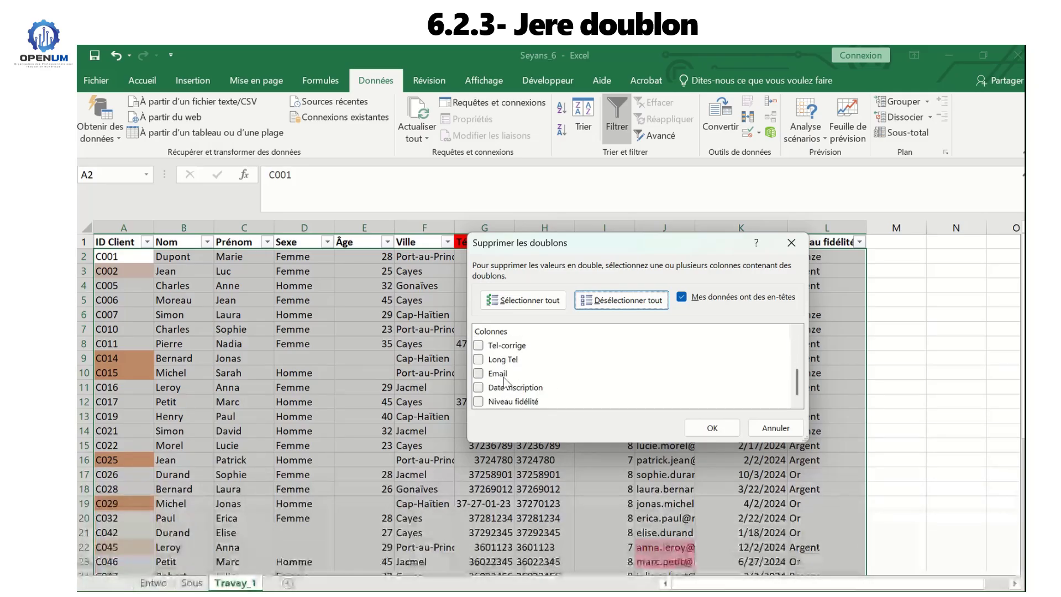
pyautogui.click(553, 374)
pyautogui.click(478, 373)
pyautogui.click(691, 427)
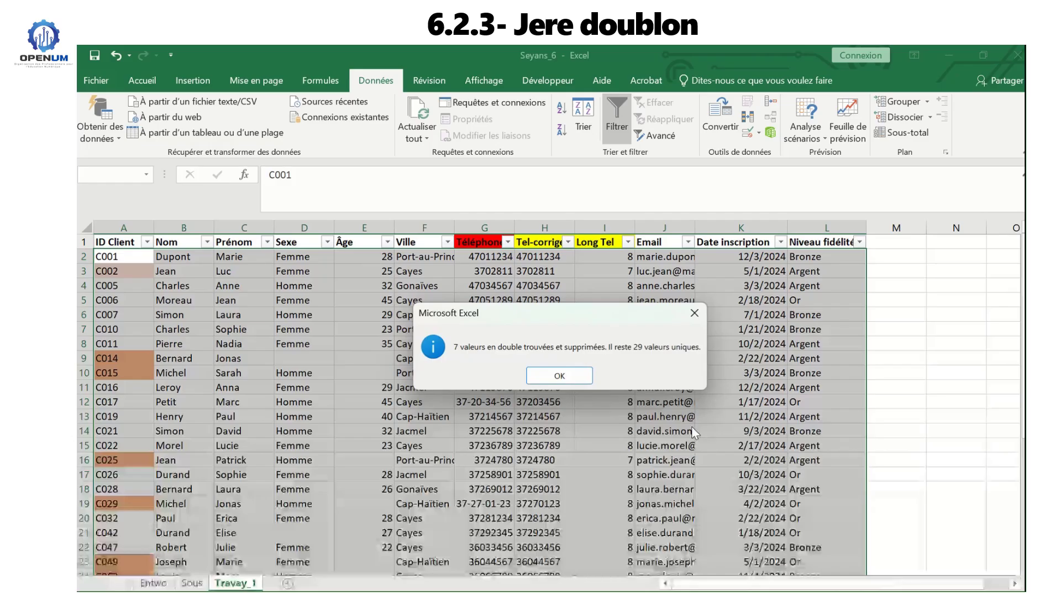
pyautogui.click(563, 377)
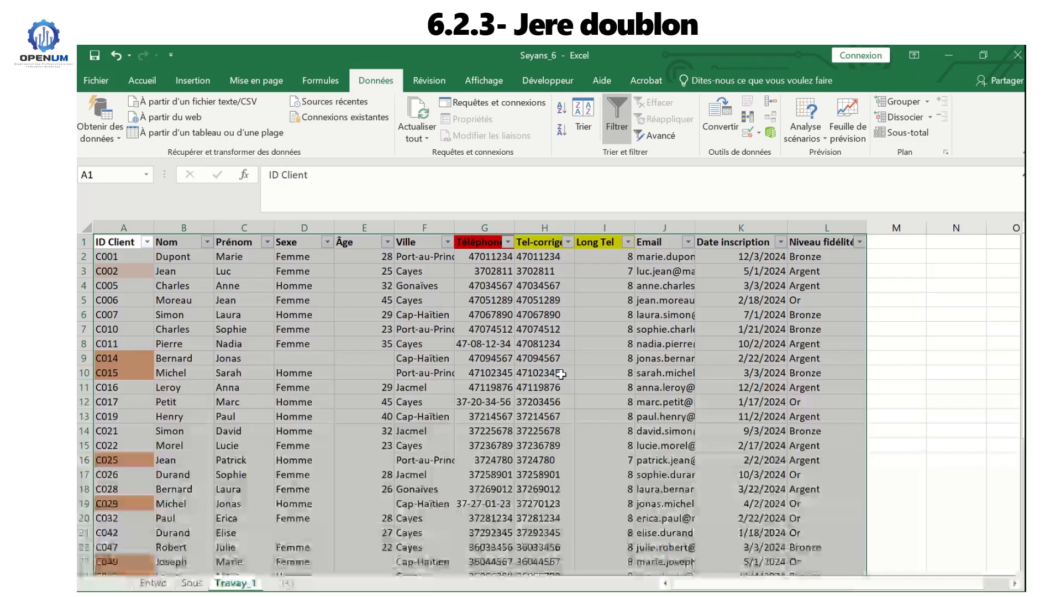
pyautogui.click(665, 344)
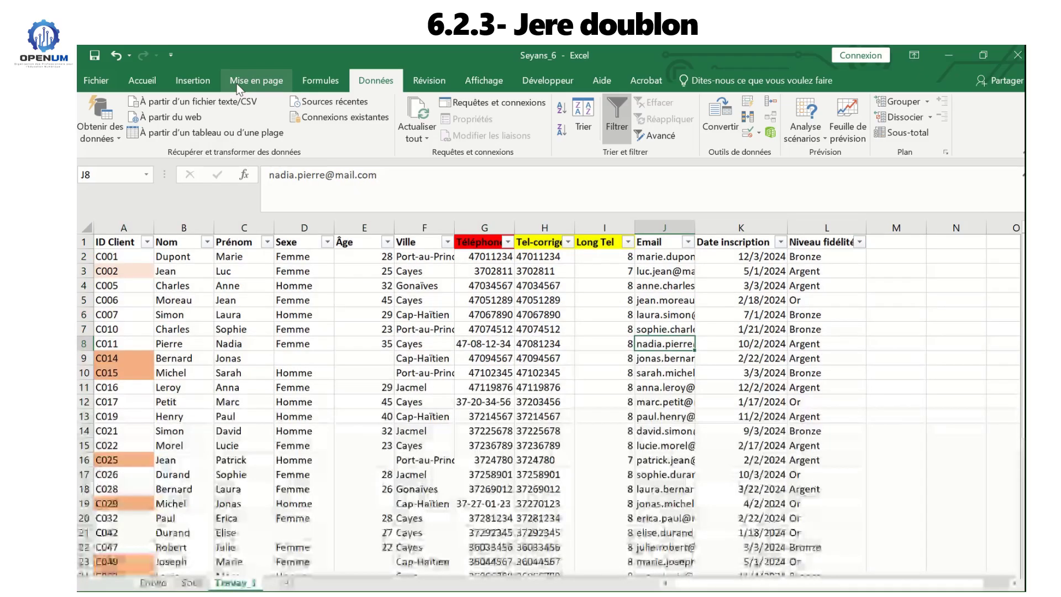
# - Undo the removal of the email duplicates and check the highlighted entries in the Email column
pyautogui.click(116, 56)
pyautogui.click(116, 56)
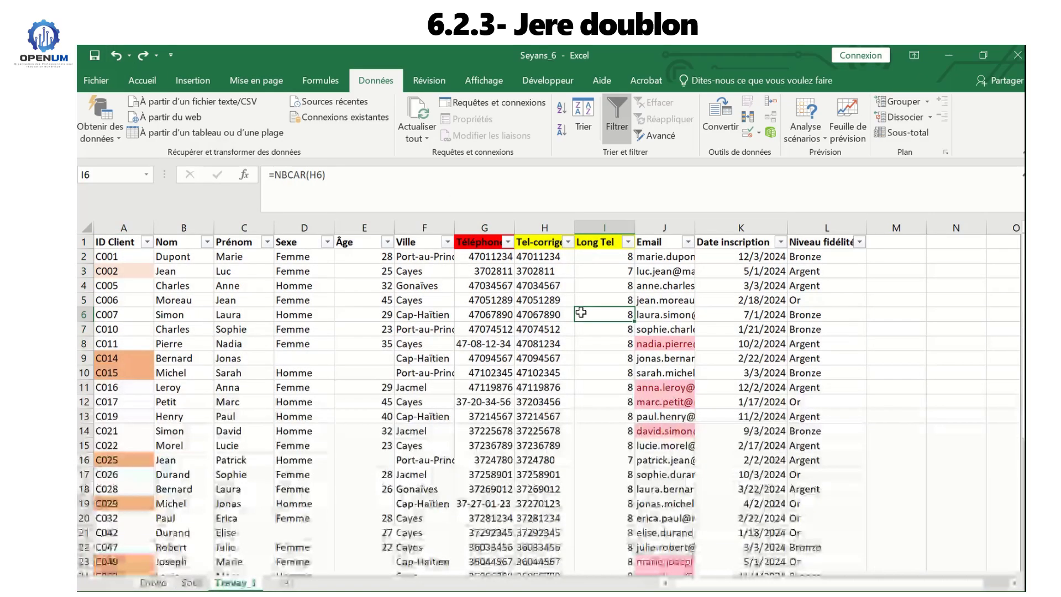
pyautogui.click(660, 349)
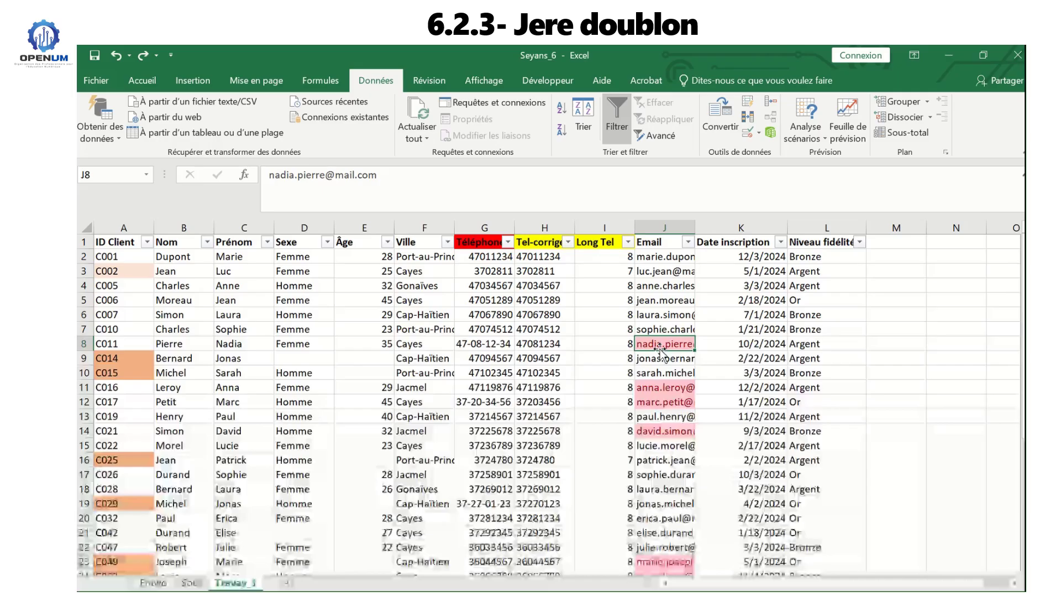
pyautogui.click(658, 313)
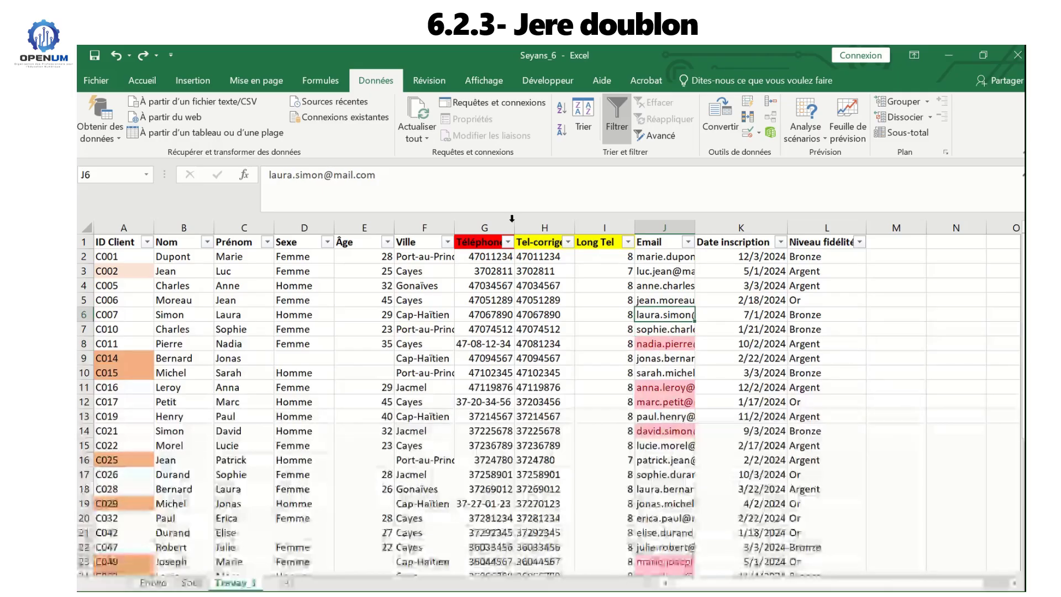
# - Sort the whole client table by the Email column, on cell values from A to Z
pyautogui.click(126, 243)
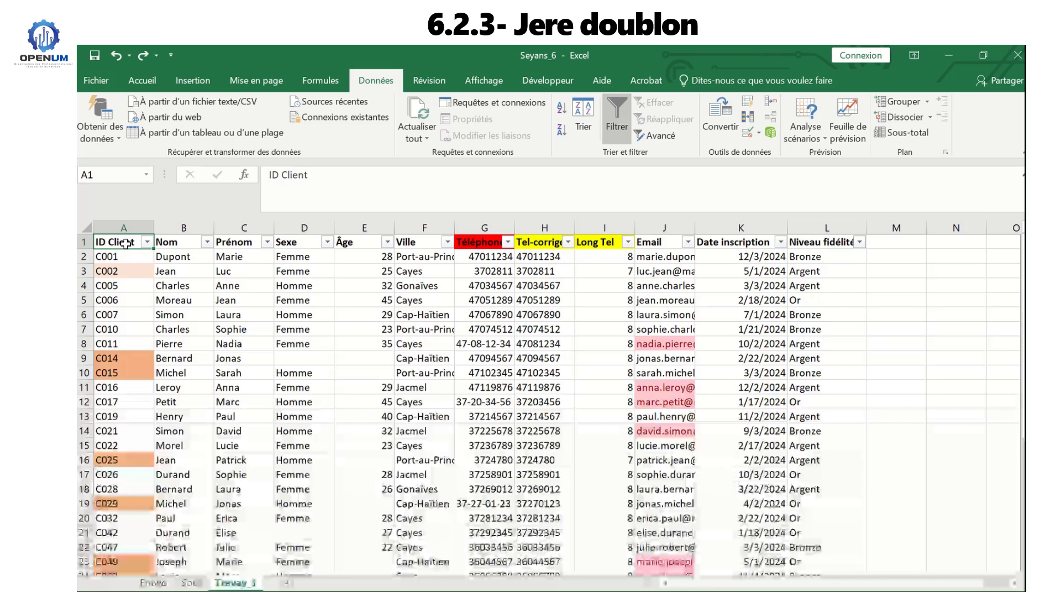
pyautogui.hotkey('ctrl', 'shift', 'End')
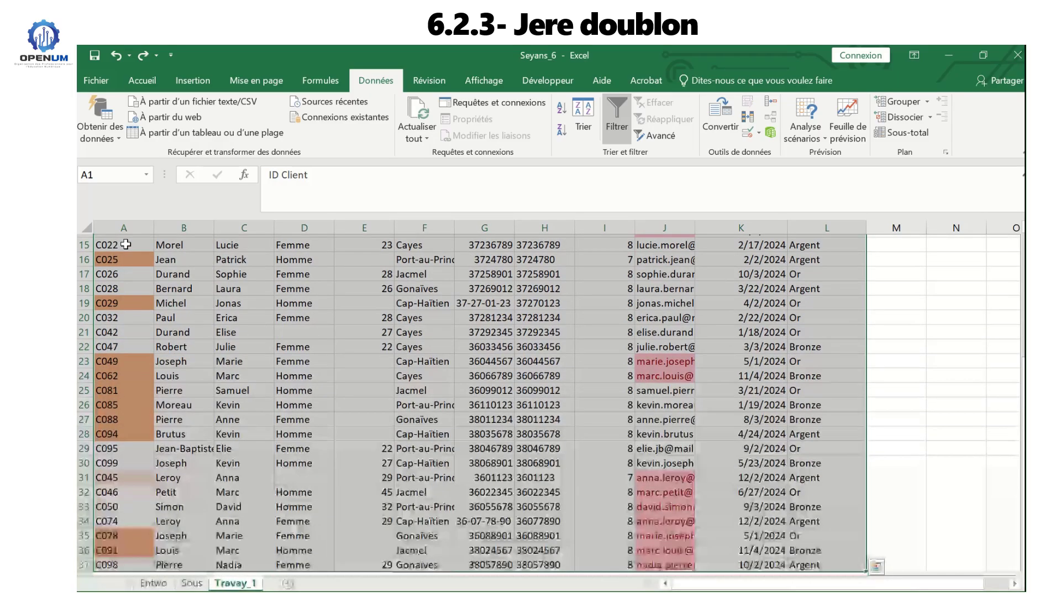
pyautogui.click(579, 131)
pyautogui.click(543, 310)
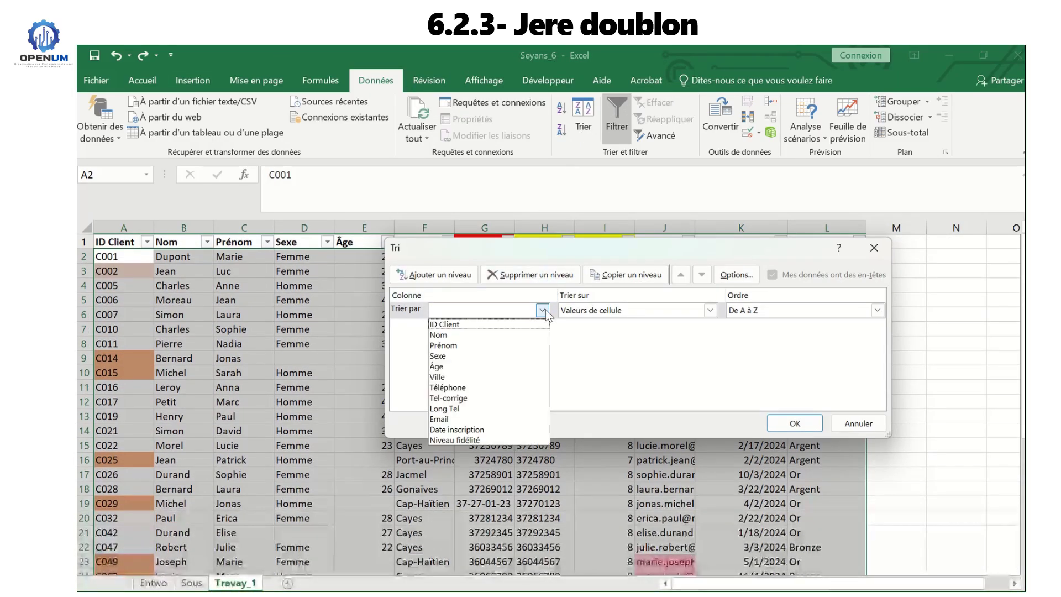
pyautogui.click(480, 419)
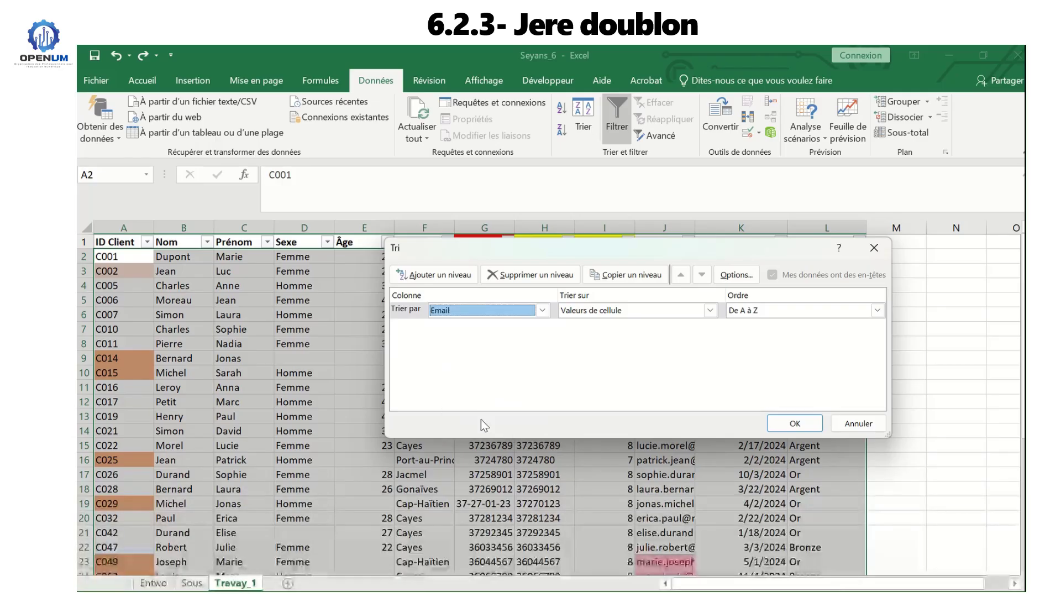
pyautogui.click(806, 424)
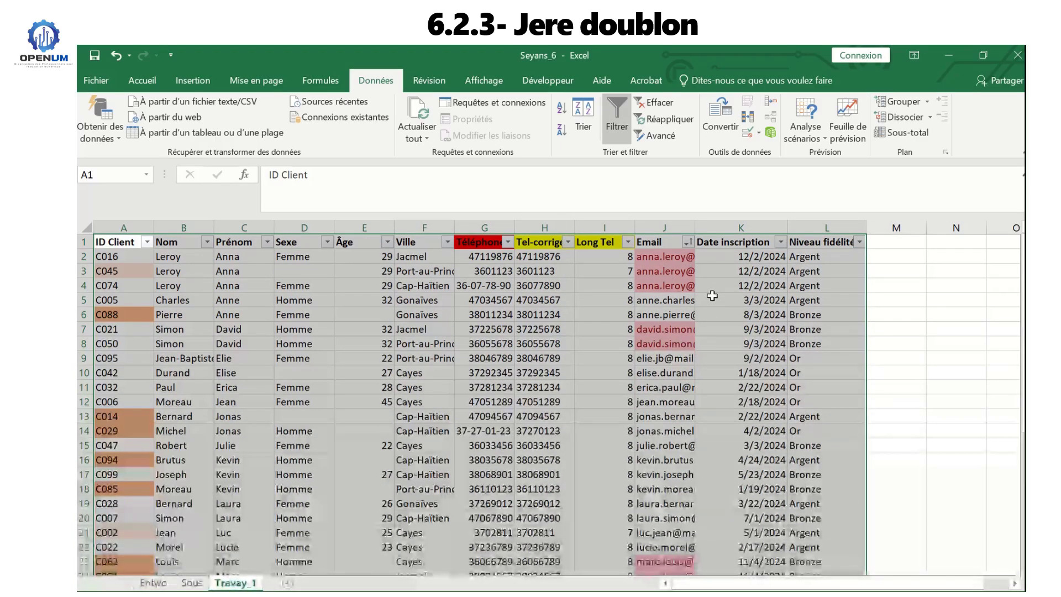
pyautogui.click(777, 299)
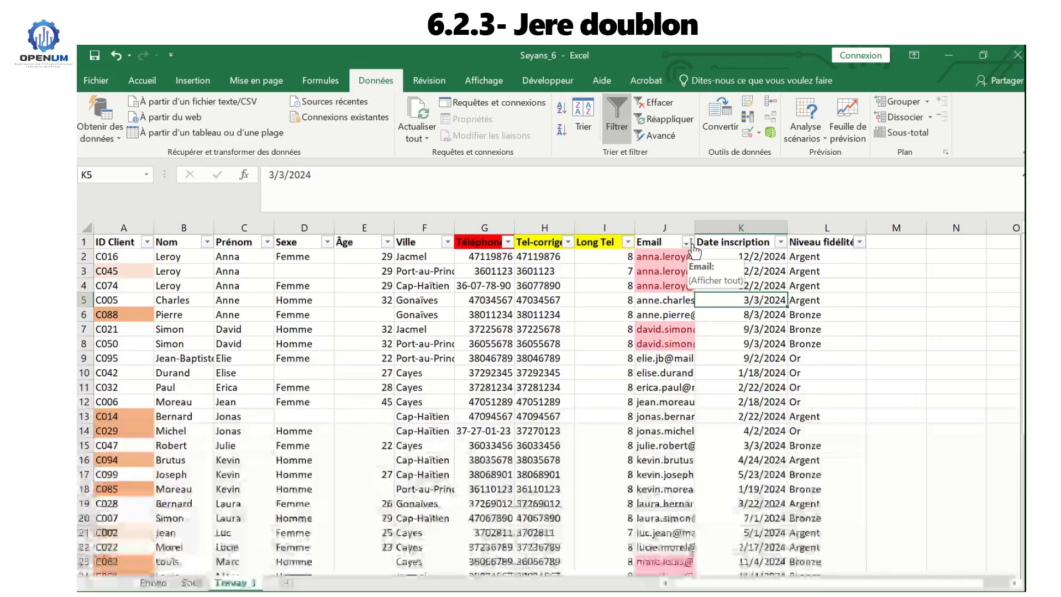
# - Filter the Email column by the light red cell colour that marks duplicates
pyautogui.click(688, 243)
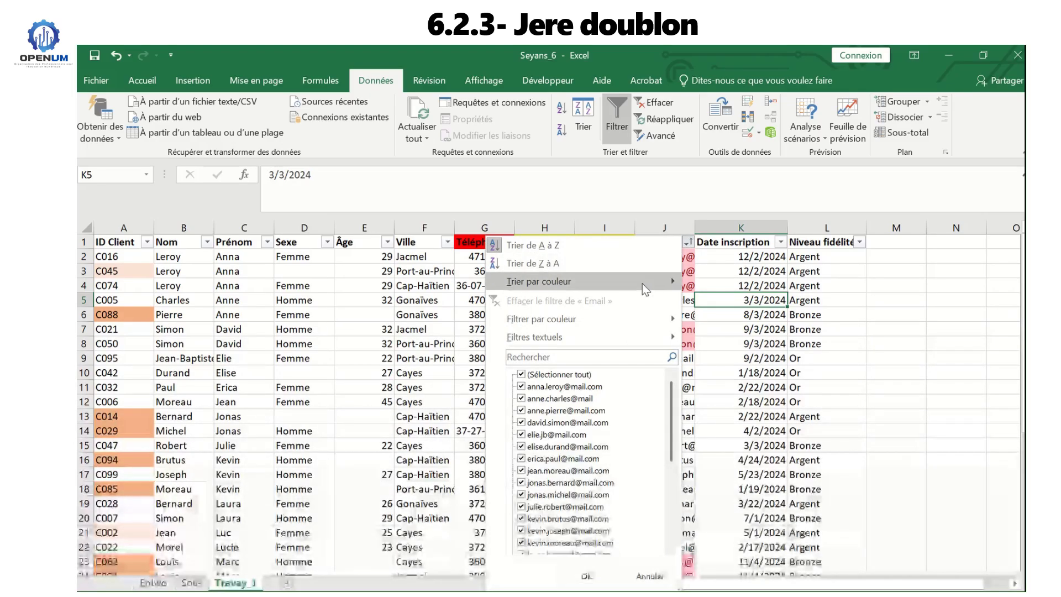
pyautogui.moveTo(619, 319)
pyautogui.click(736, 335)
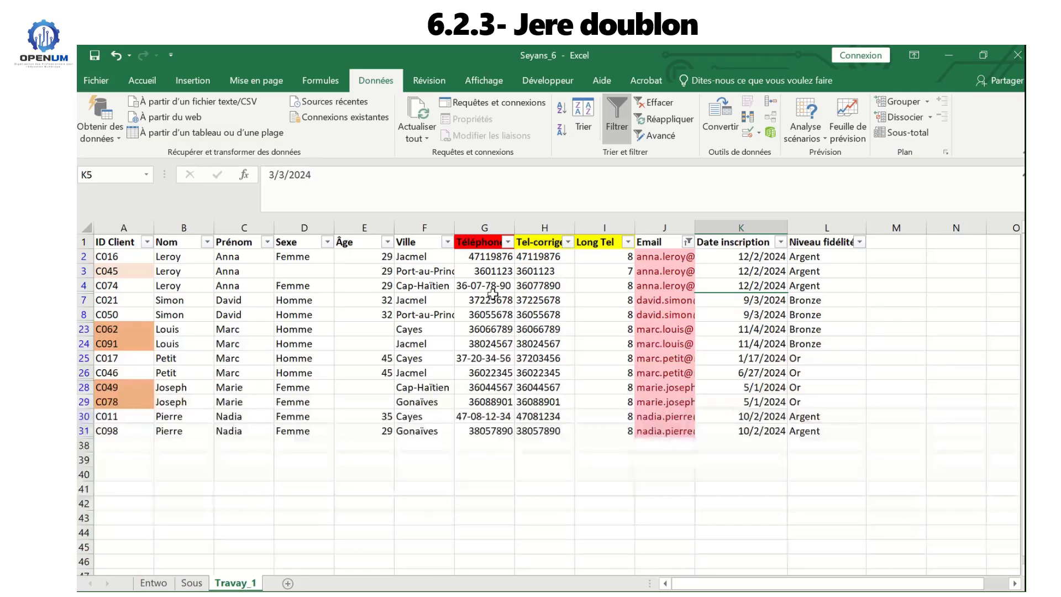
# - Delete row 3, the Port-au-Prince entry with no Sexe value that repeats the email in row 2
pyautogui.moveTo(83, 257); pyautogui.dragTo(83, 282)
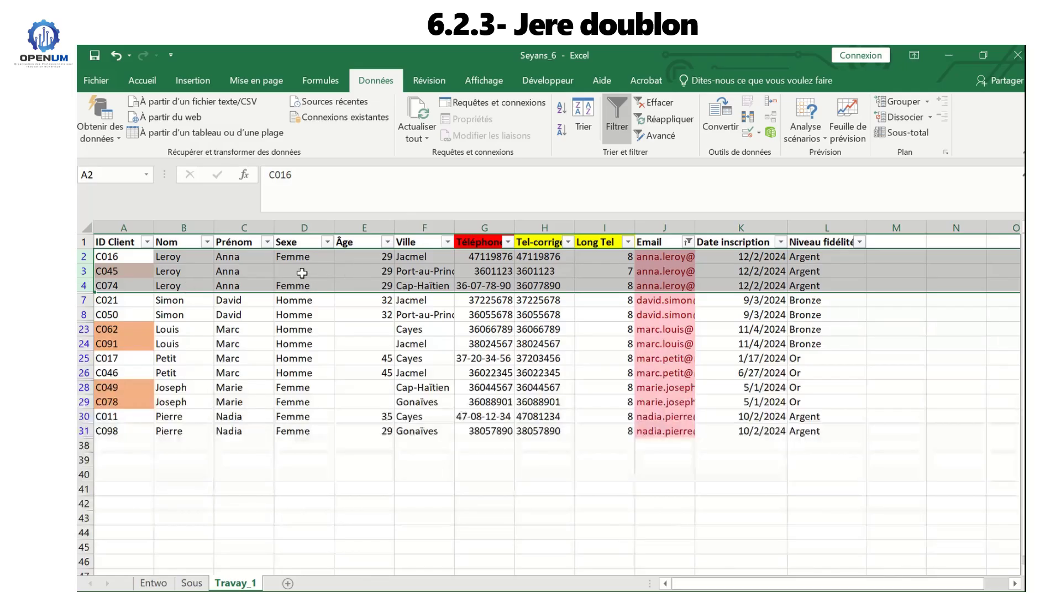
pyautogui.click(83, 270)
pyautogui.rightClick(83, 270)
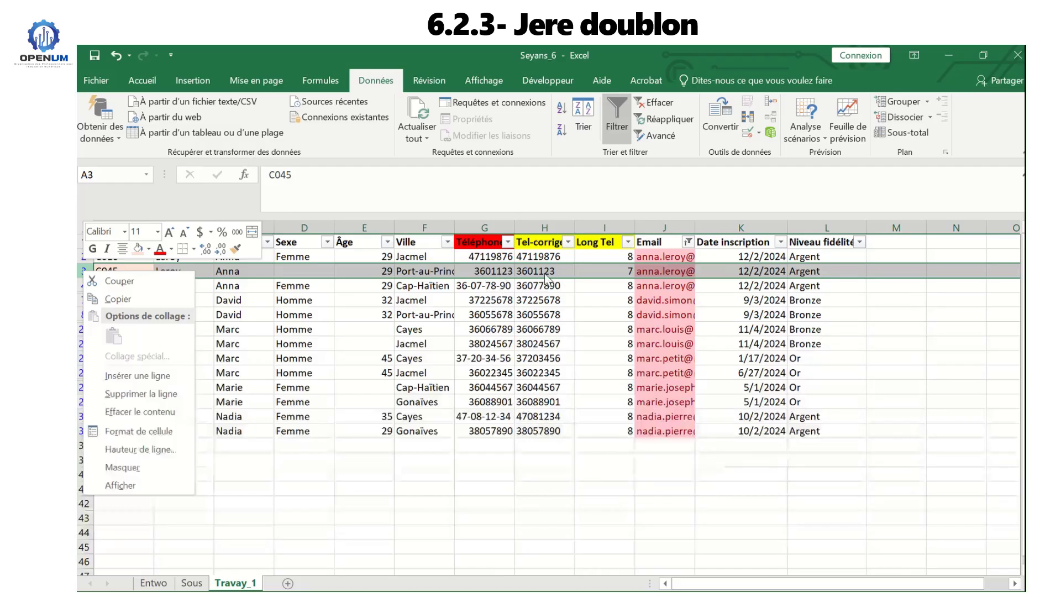
pyautogui.click(150, 394)
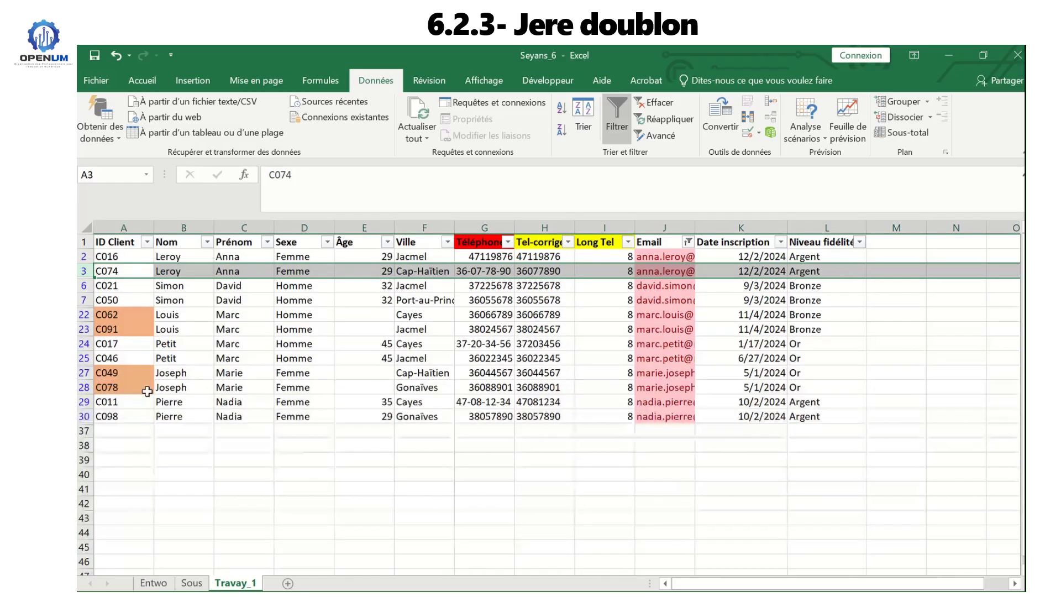
pyautogui.click(382, 328)
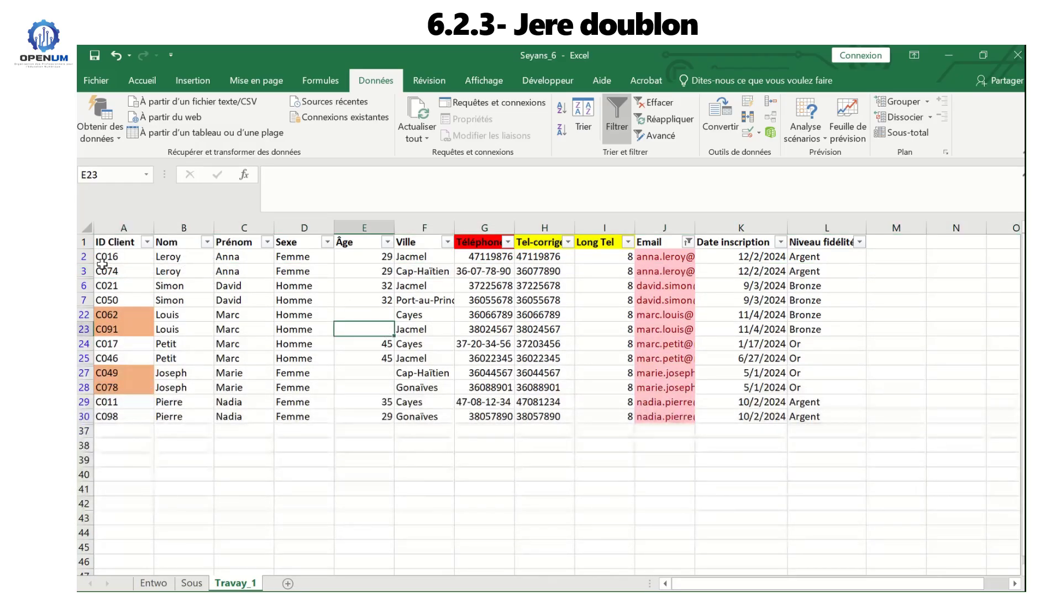
# - Delete row 3, the Cap-Haïtien entry that shares its email with the Jacmel client in row 2
pyautogui.moveTo(84, 256); pyautogui.dragTo(88, 270)
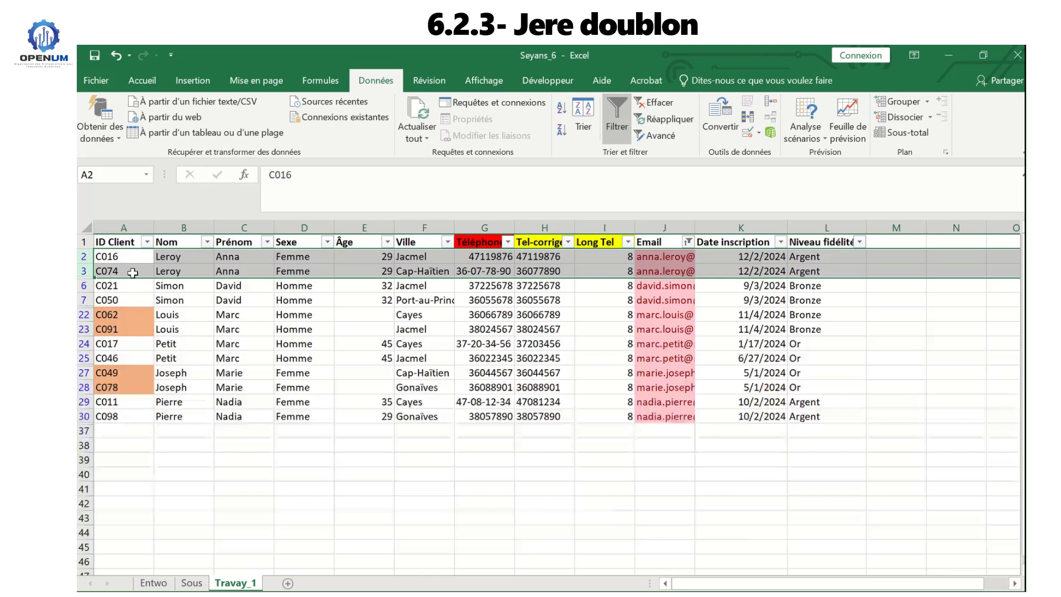
pyautogui.click(85, 271)
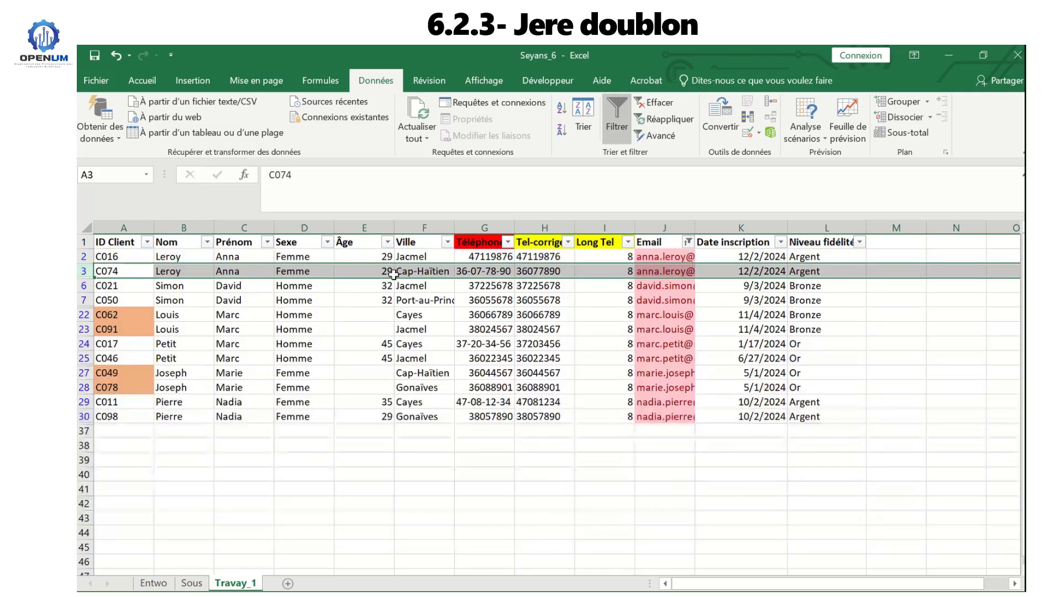
pyautogui.rightClick(81, 271)
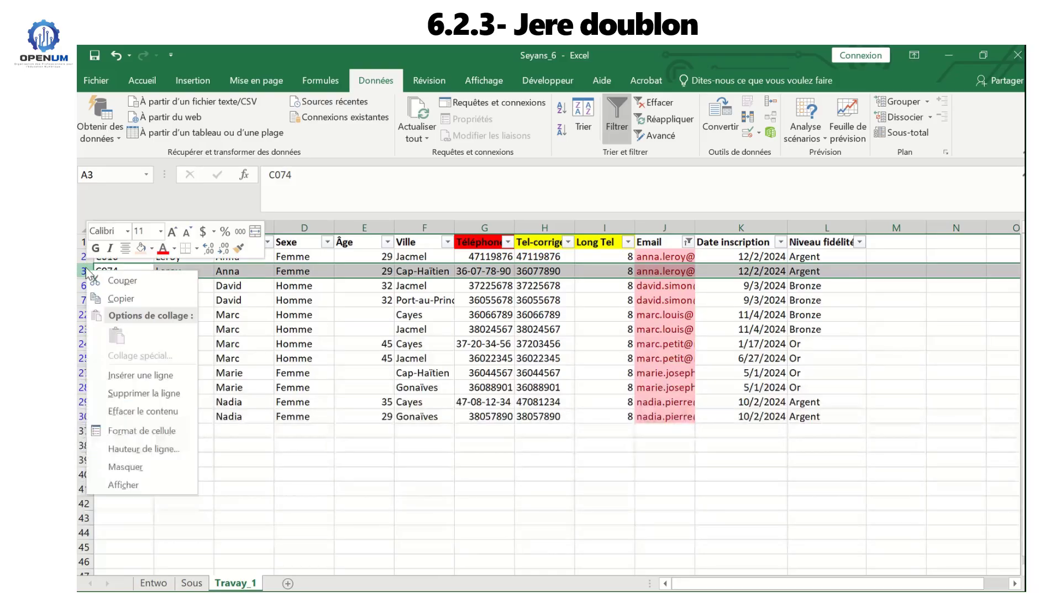
pyautogui.click(173, 393)
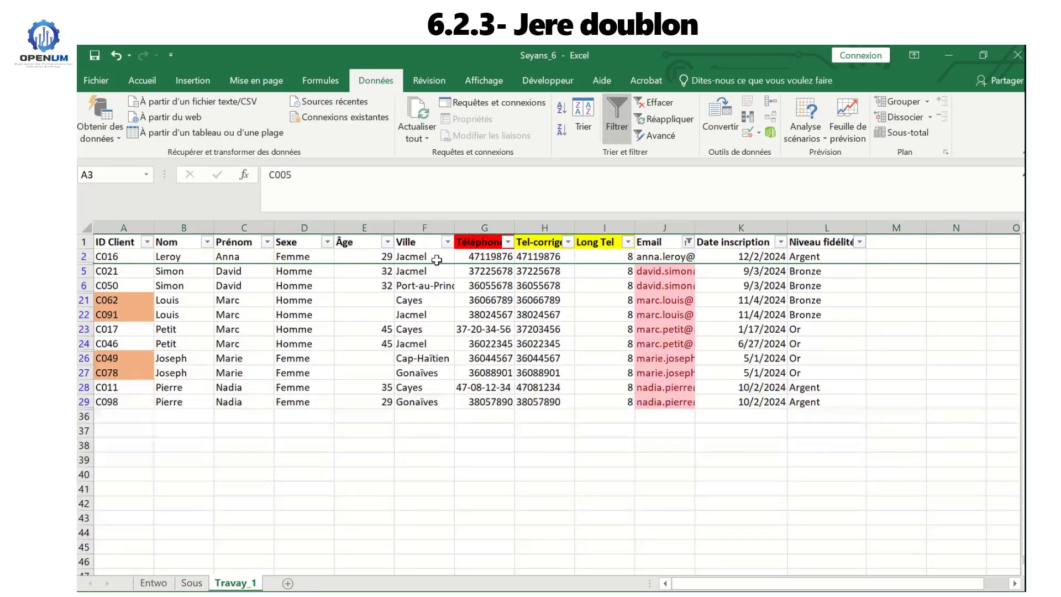
# - Clear the Ville and Téléphone values of the remaining client in row 2
pyautogui.click(431, 257)
pyautogui.press('BackSpace')
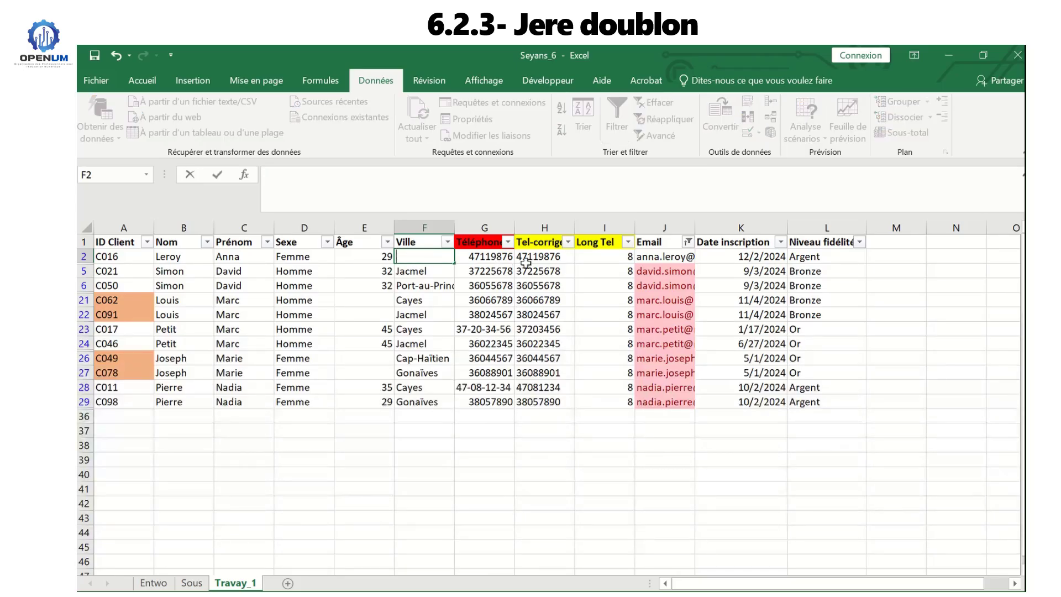
pyautogui.click(496, 257)
pyautogui.press('BackSpace')
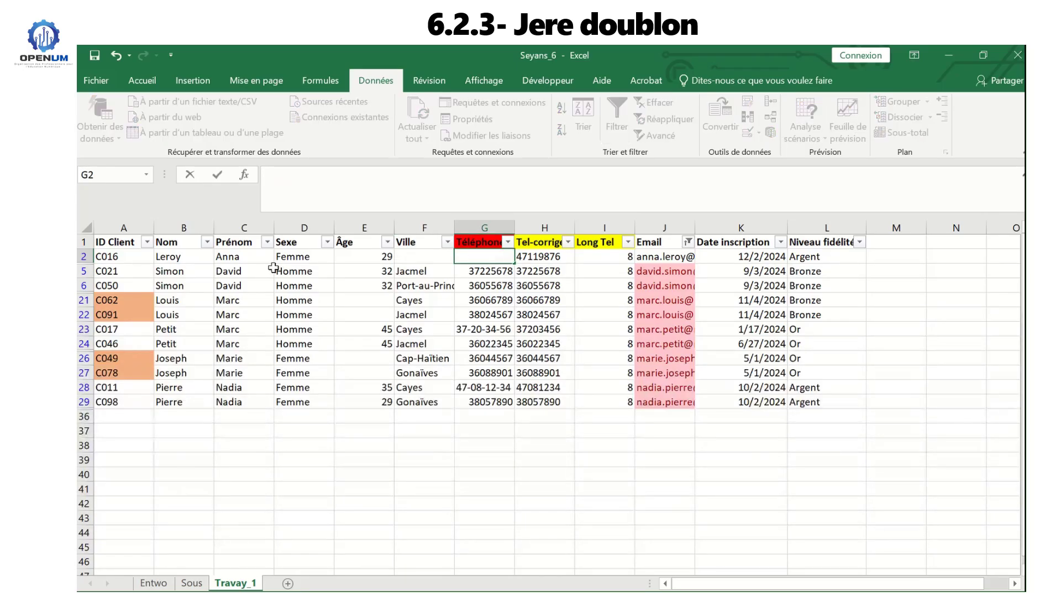
pyautogui.click(102, 270)
# - Fill the ID Client cell A2 with dark orange to mark the client as incomplete
pyautogui.click(111, 259)
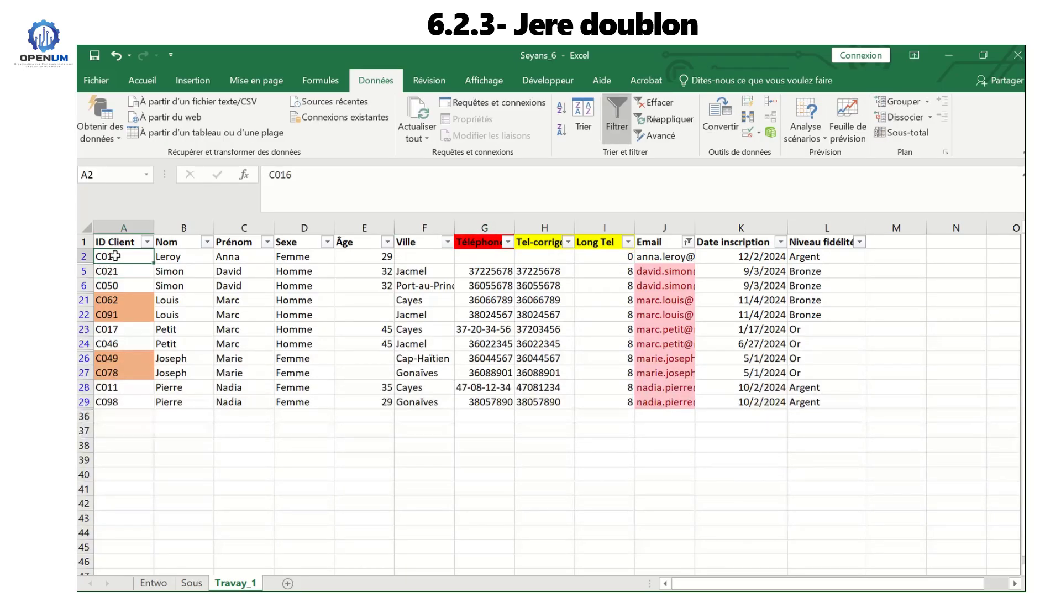
pyautogui.click(150, 73)
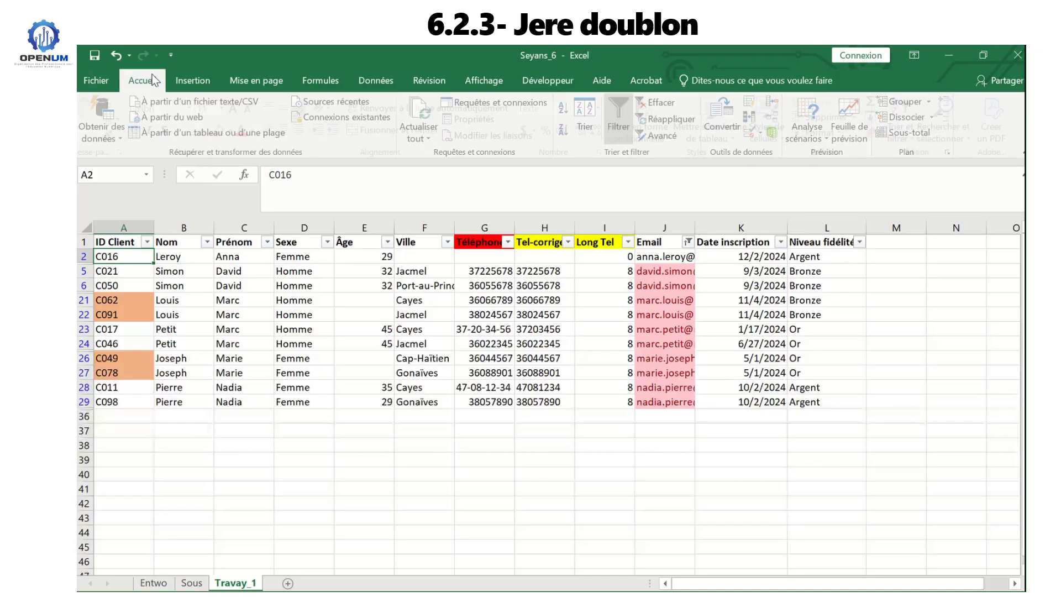
pyautogui.click(235, 130)
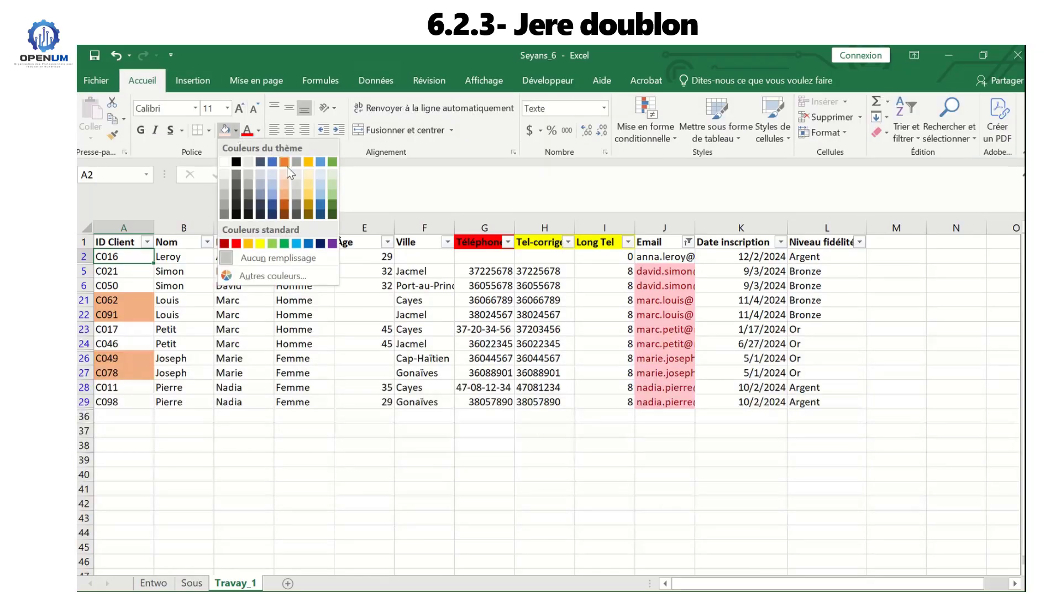
pyautogui.click(285, 217)
pyautogui.click(387, 327)
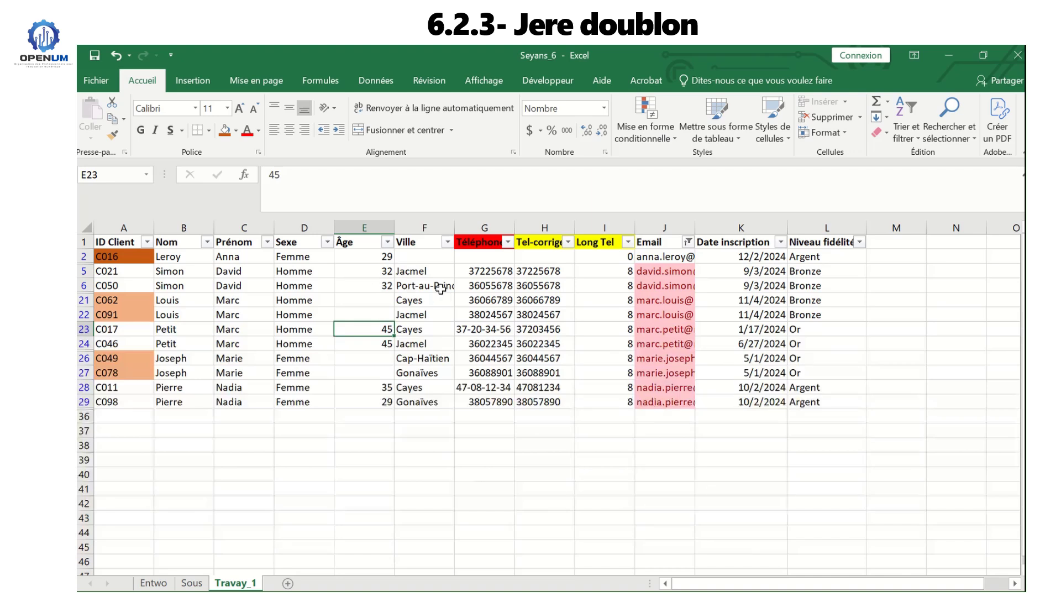
# - Compare the duplicate clients in rows 5 and 6, and include all emails in the Email filter to show every row
pyautogui.moveTo(80, 272); pyautogui.dragTo(83, 286)
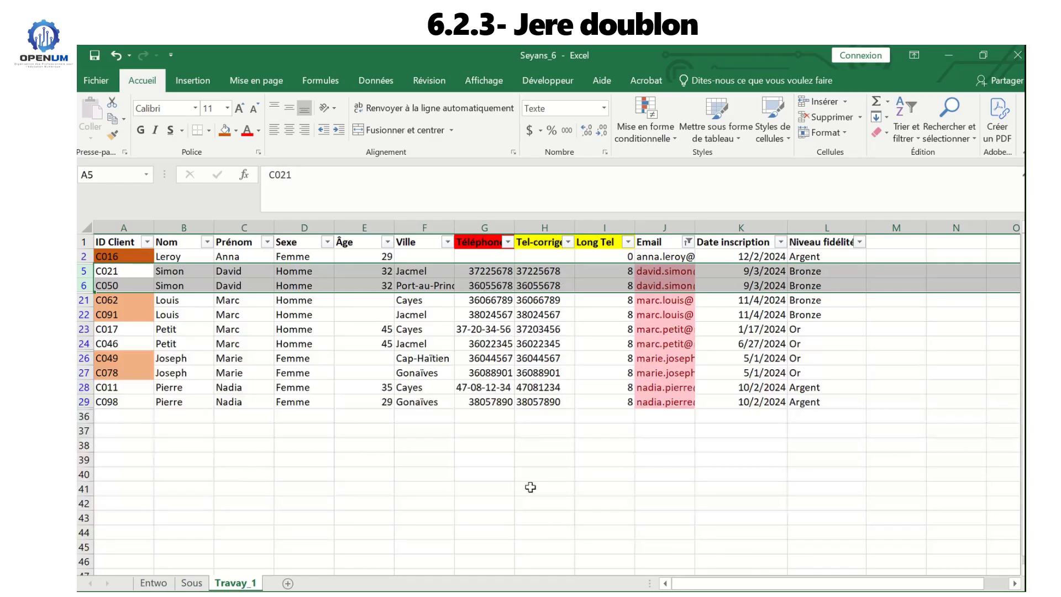
pyautogui.click(688, 243)
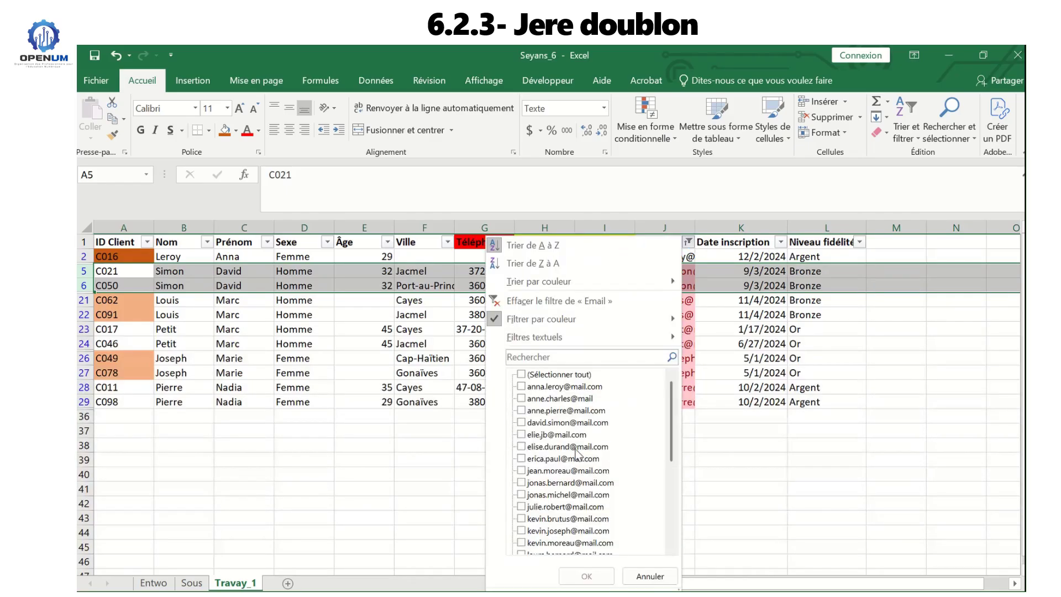
pyautogui.click(566, 375)
pyautogui.click(586, 576)
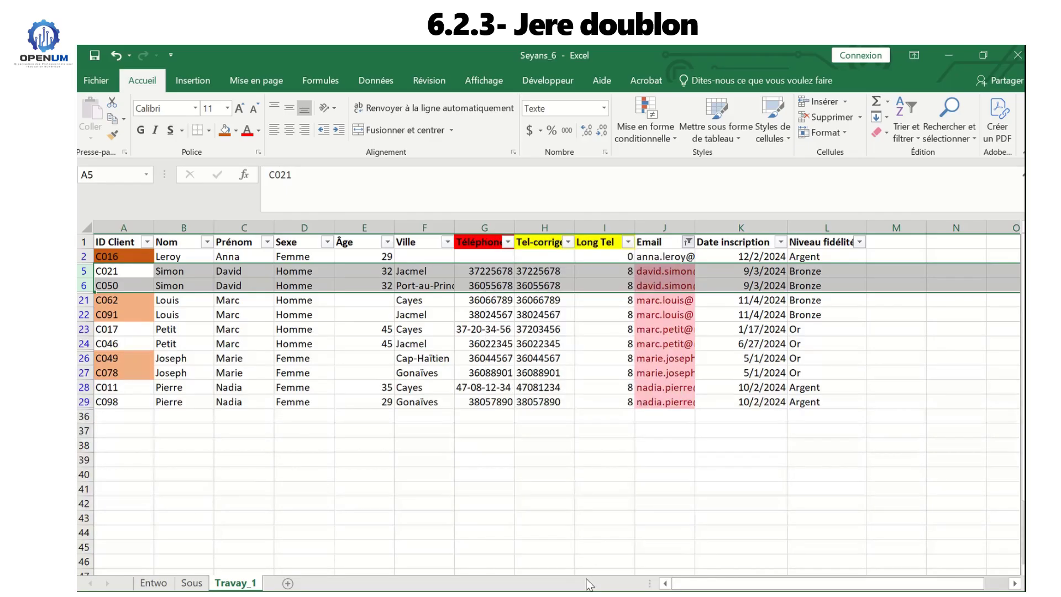
pyautogui.click(904, 390)
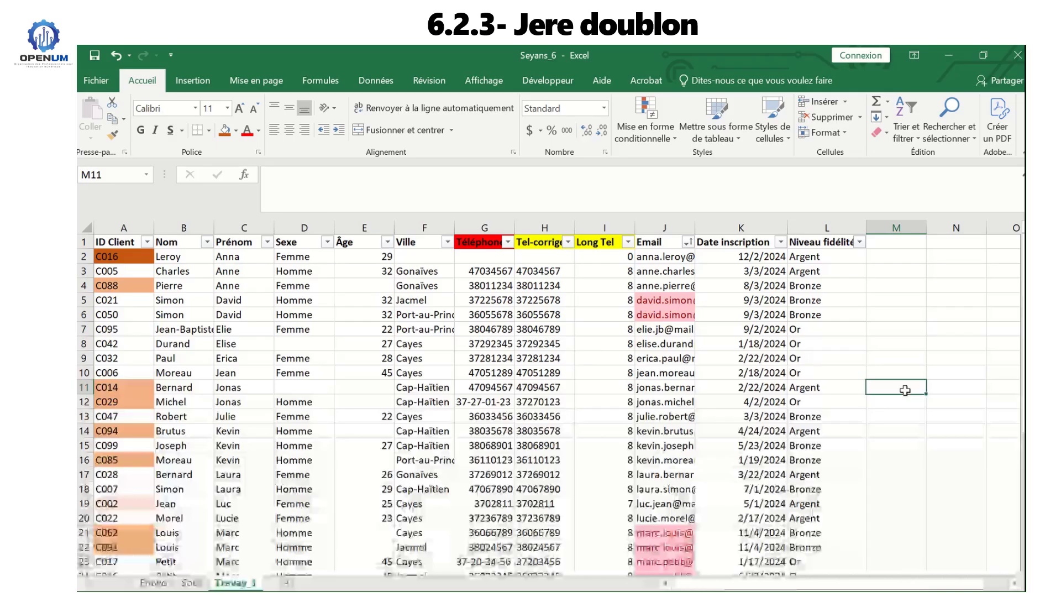
# - Try to remove duplicate rows from the whole client table, with headers and all columns compared
pyautogui.click(376, 80)
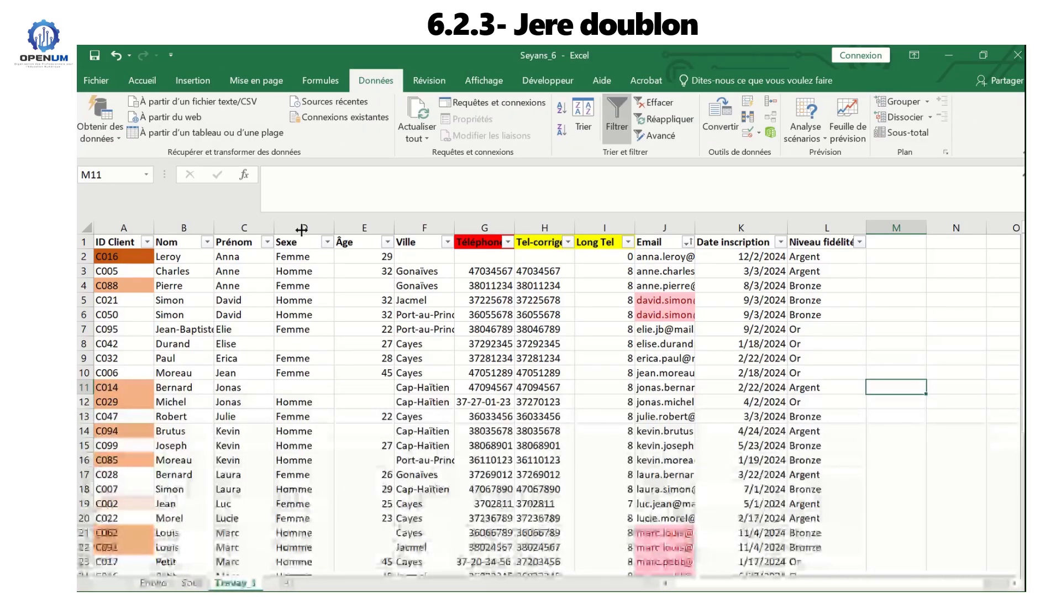
pyautogui.click(114, 243)
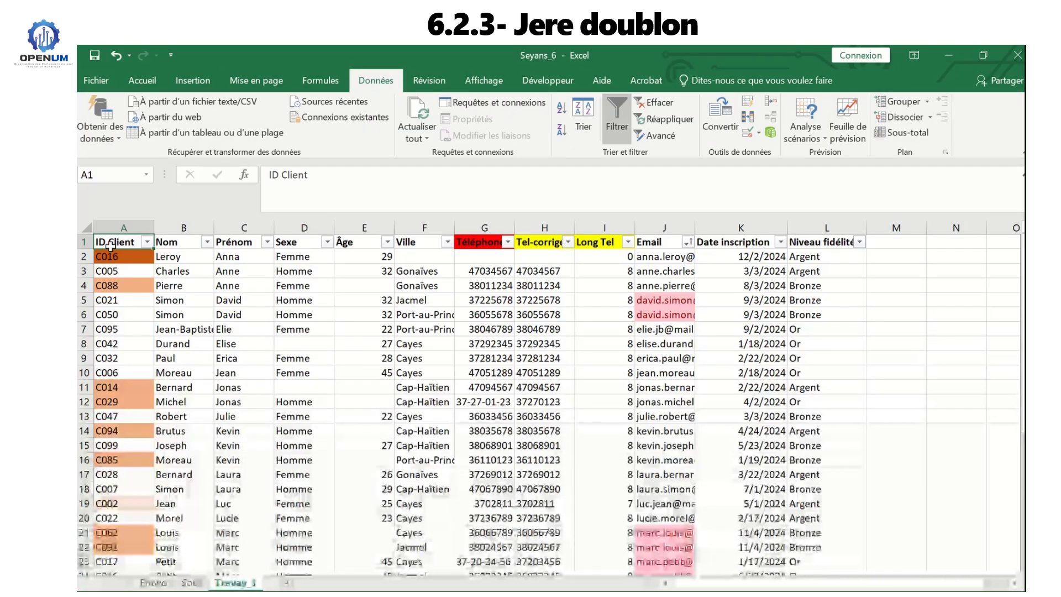
pyautogui.hotkey('ctrl', 'shift', 'End')
pyautogui.click(747, 117)
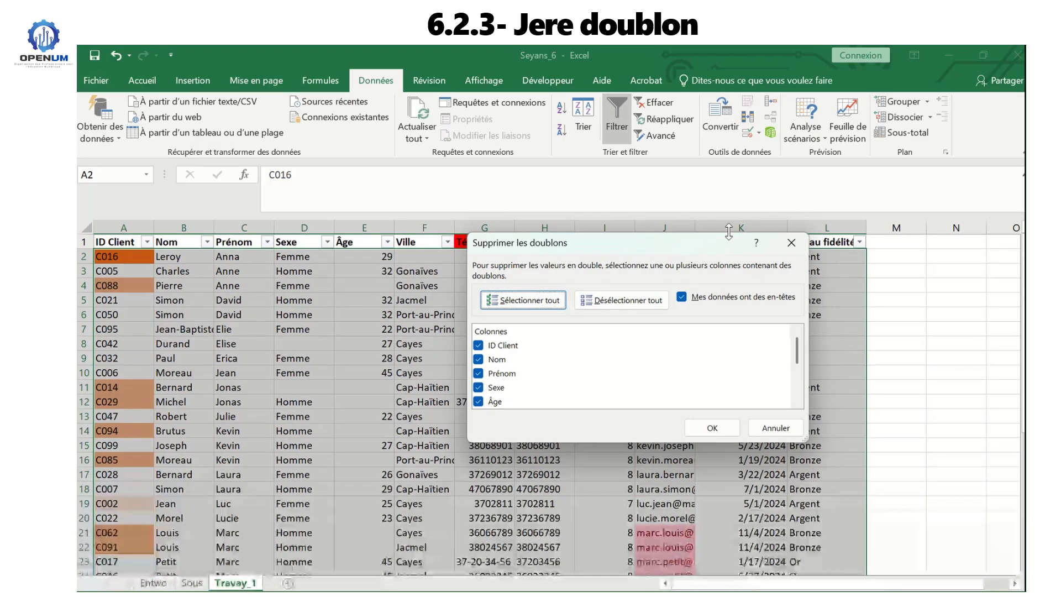
pyautogui.click(699, 432)
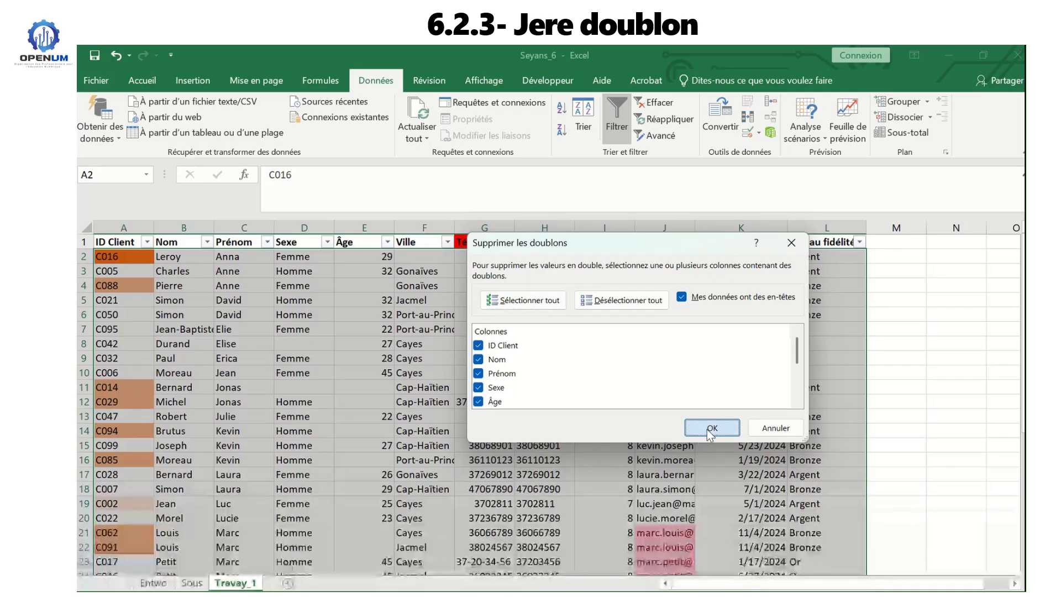
pyautogui.click(629, 312)
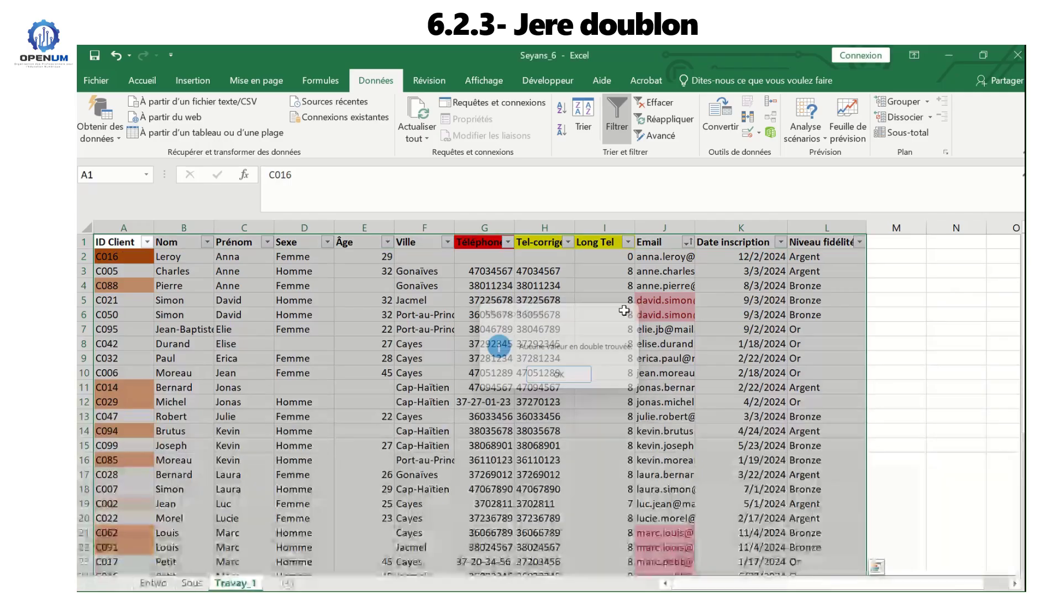
pyautogui.moveTo(518, 51)
pyautogui.click(447, 72)
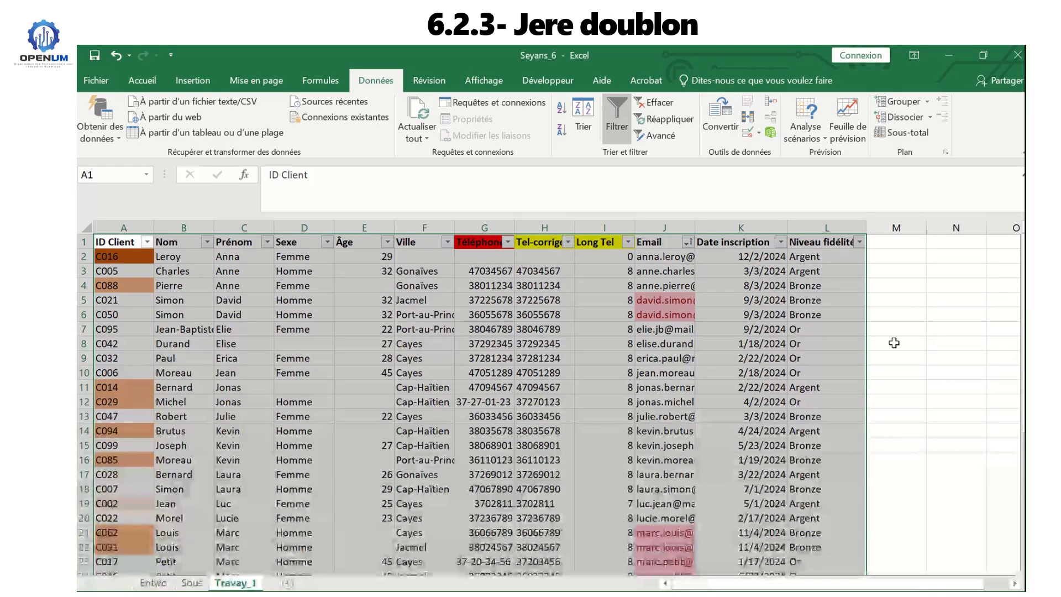
pyautogui.click(897, 345)
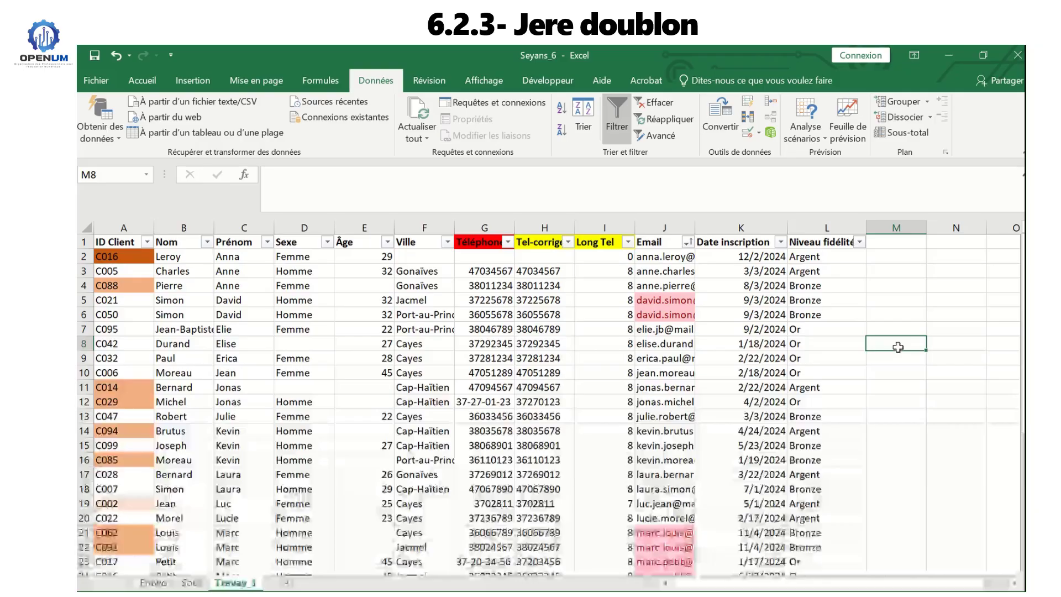
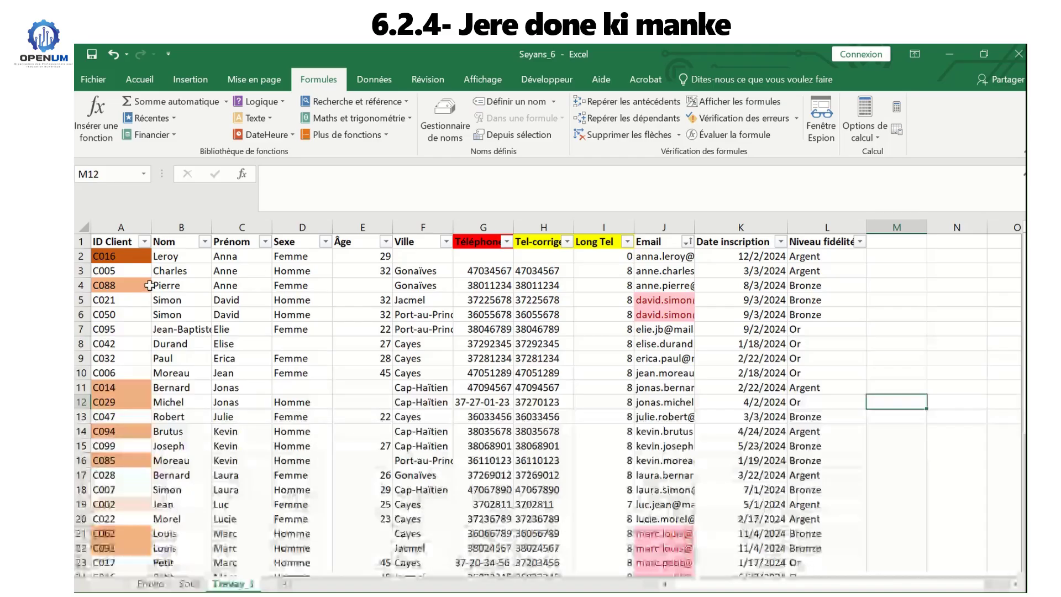
# - Filter the Sexe column to show only the clients with a blank value
pyautogui.click(79, 255)
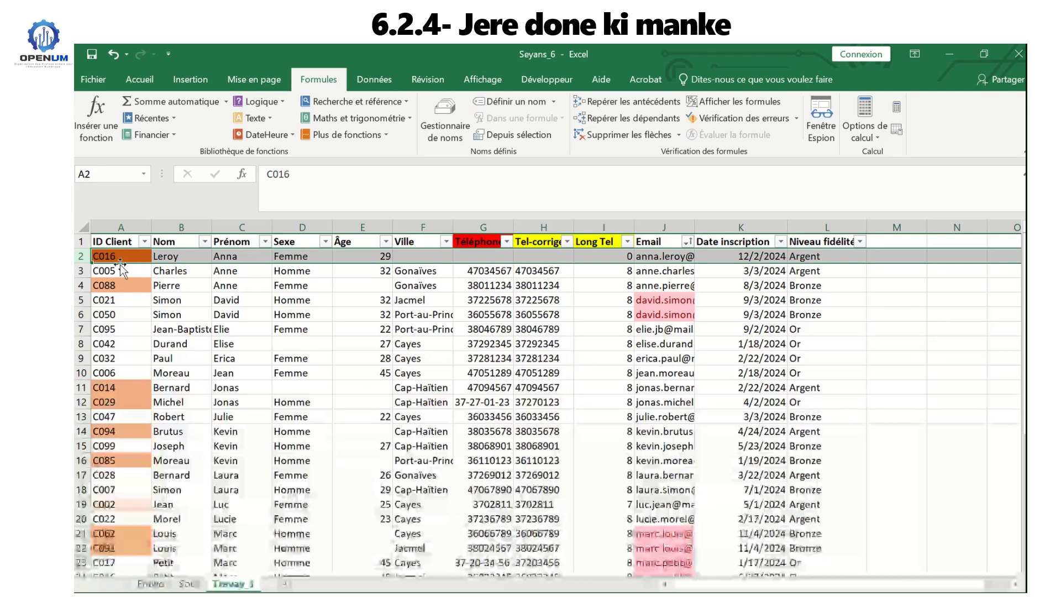
pyautogui.click(240, 314)
pyautogui.click(326, 300)
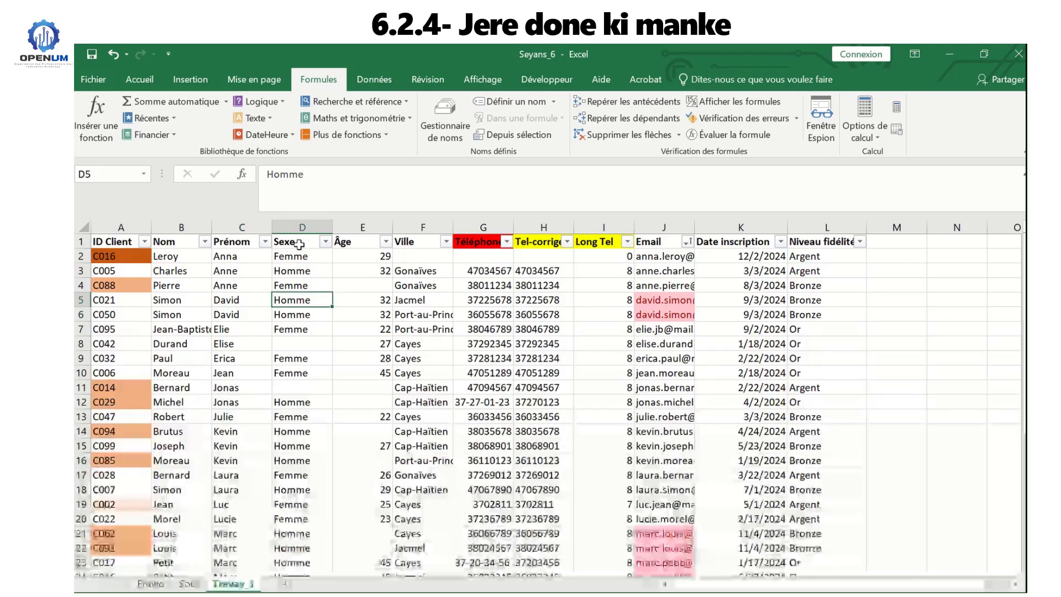
pyautogui.click(326, 241)
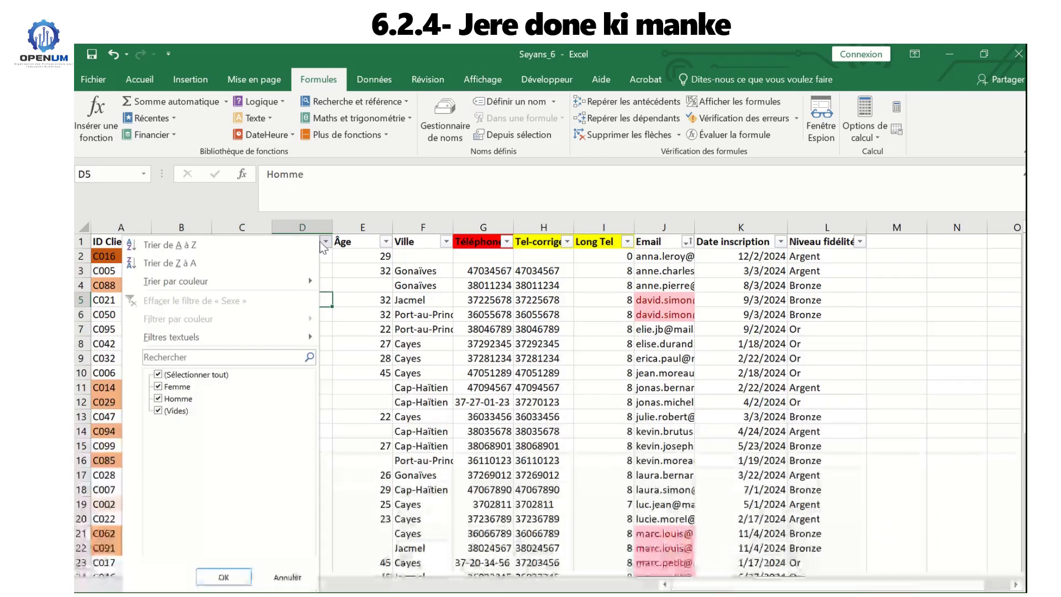
pyautogui.click(213, 375)
pyautogui.click(176, 410)
pyautogui.click(172, 413)
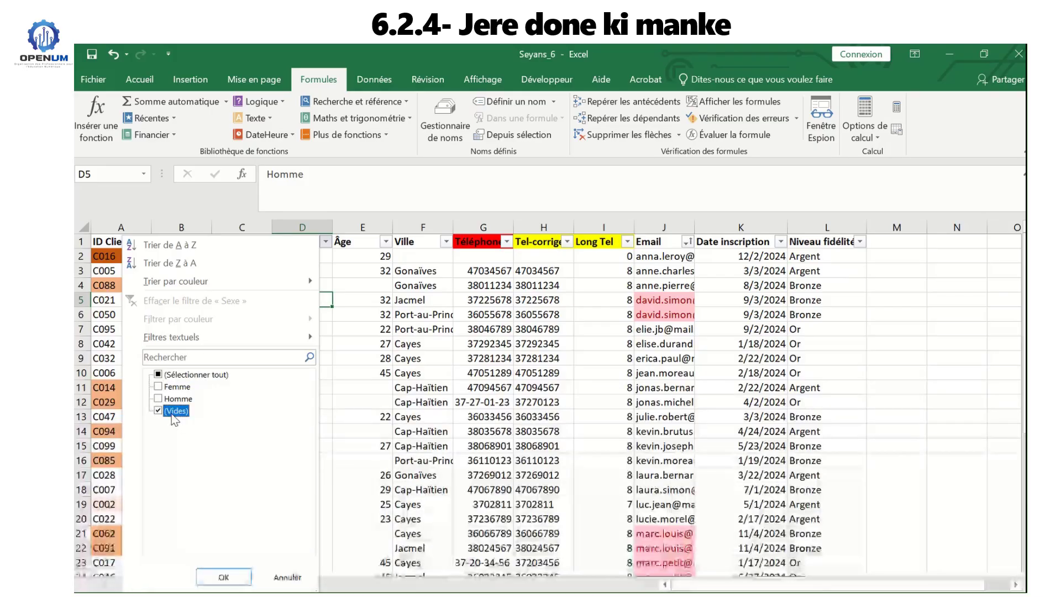
pyautogui.click(223, 577)
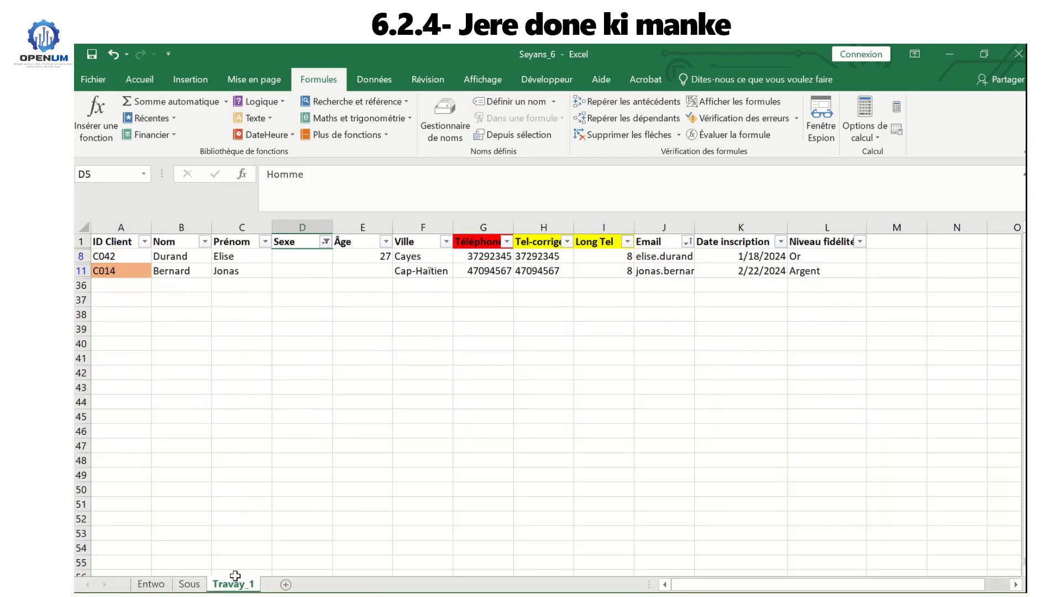
# - Fill in the missing Sexe values, with Femme in D8 and Homme in D11
pyautogui.click(286, 272)
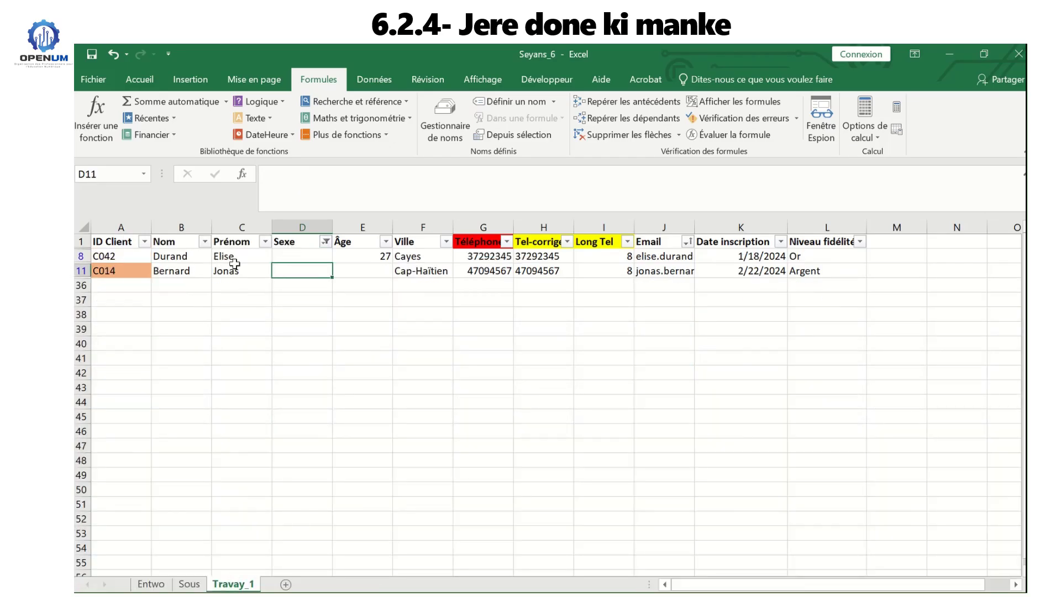
pyautogui.click(287, 256)
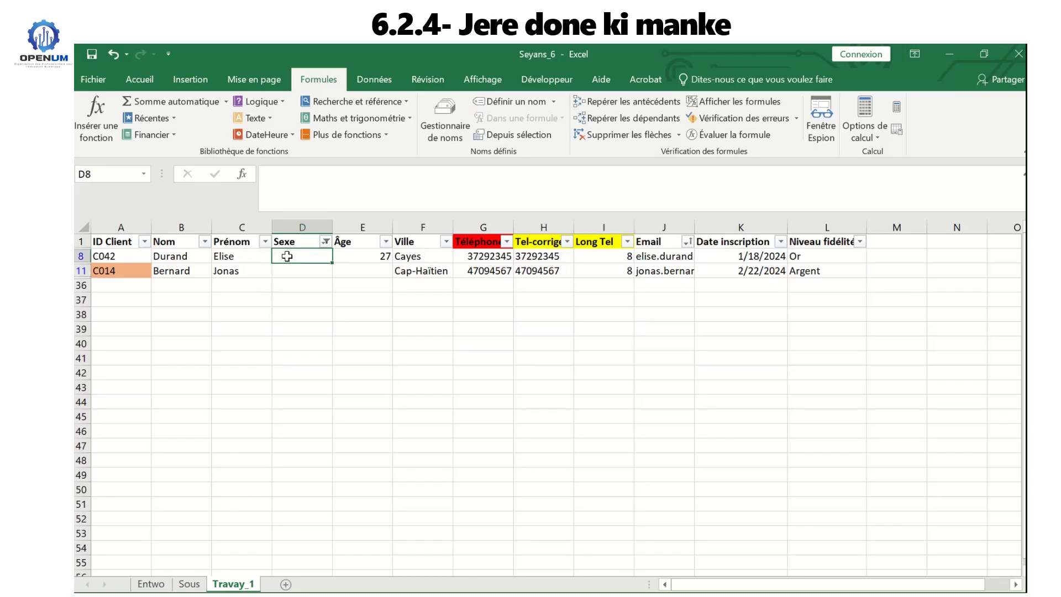
pyautogui.write('Femme')
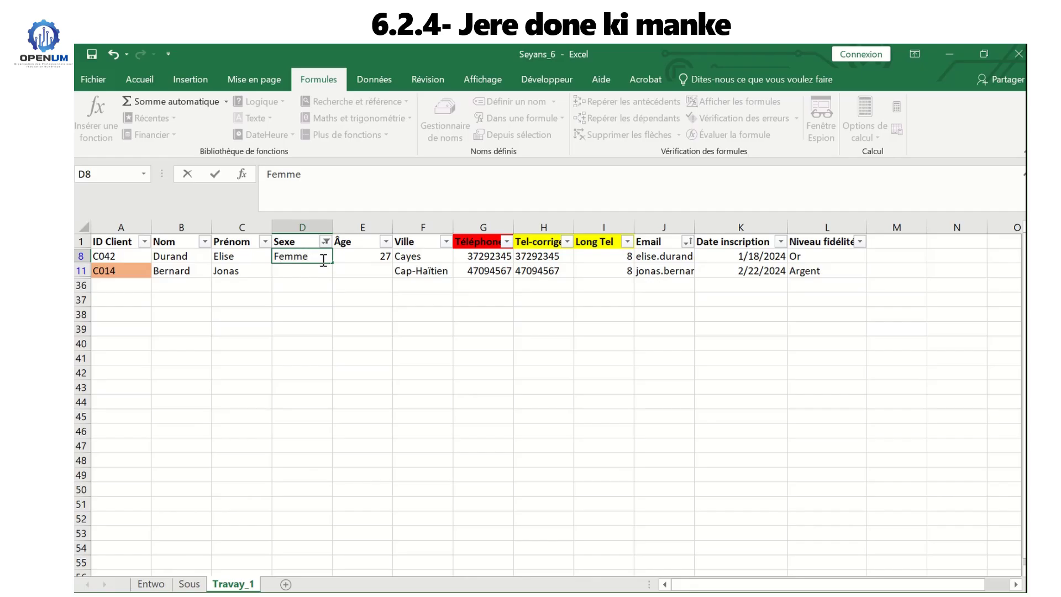
pyautogui.press('Return')
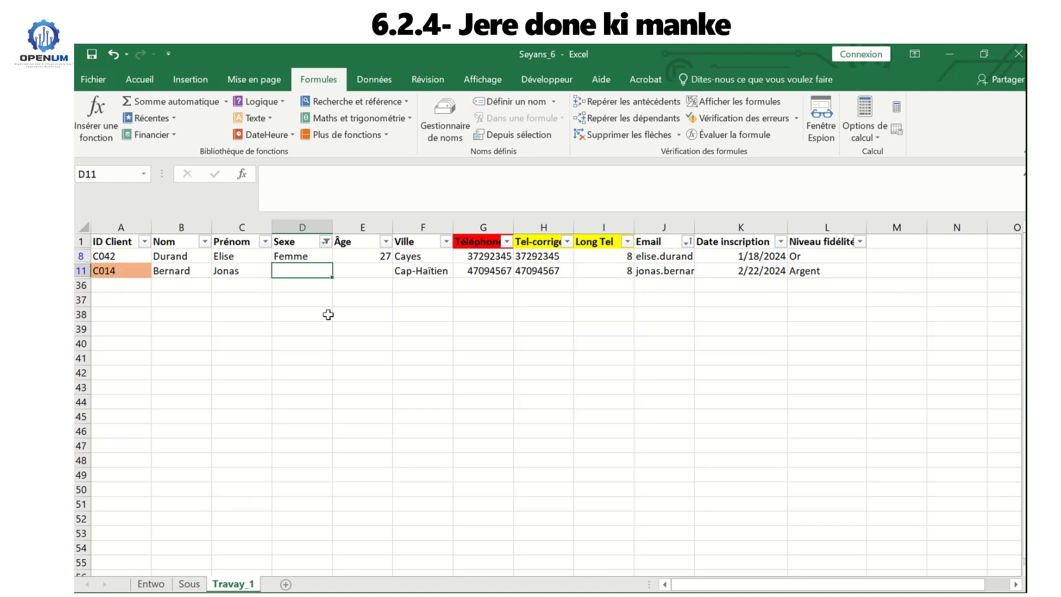
pyautogui.write('Homme')
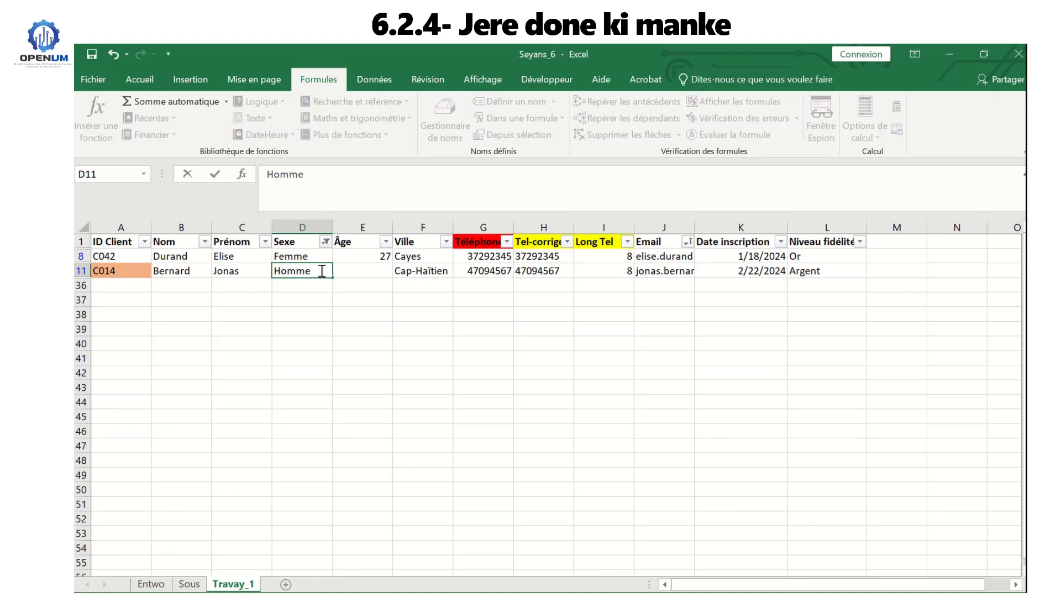
# - Include all values in the Sexe filter to show every client row
pyautogui.click(325, 242)
pyautogui.click(224, 376)
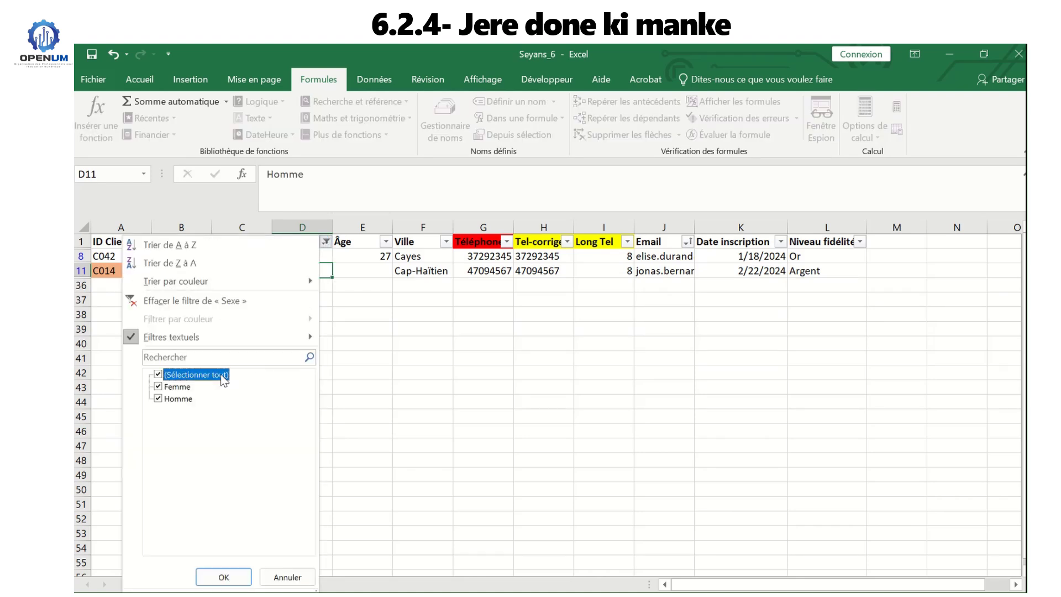
pyautogui.click(223, 577)
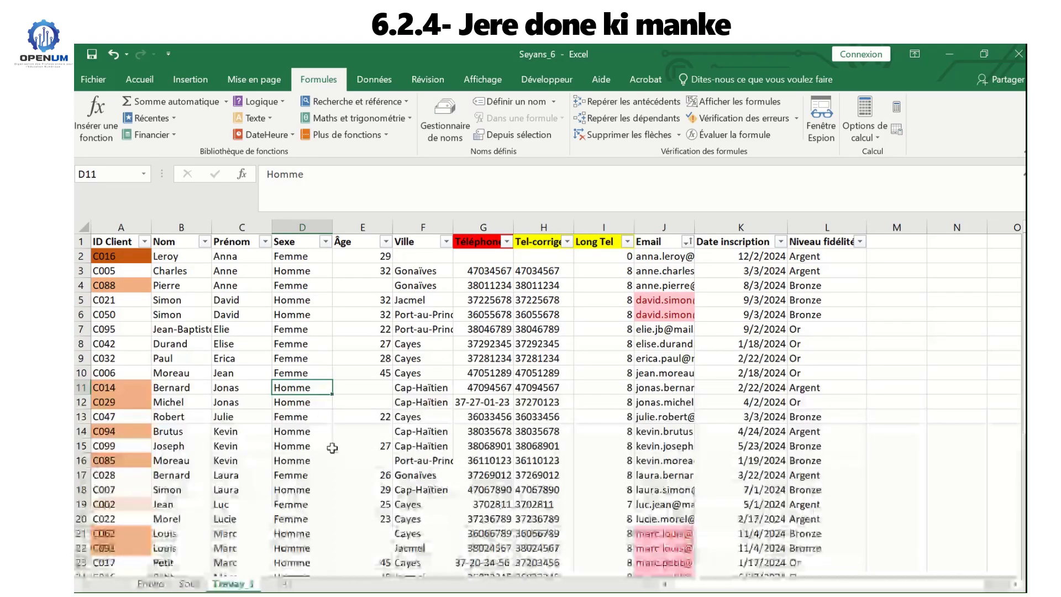
# - Filter the Âge column on blank values to examine the clients with a missing age
pyautogui.click(336, 449)
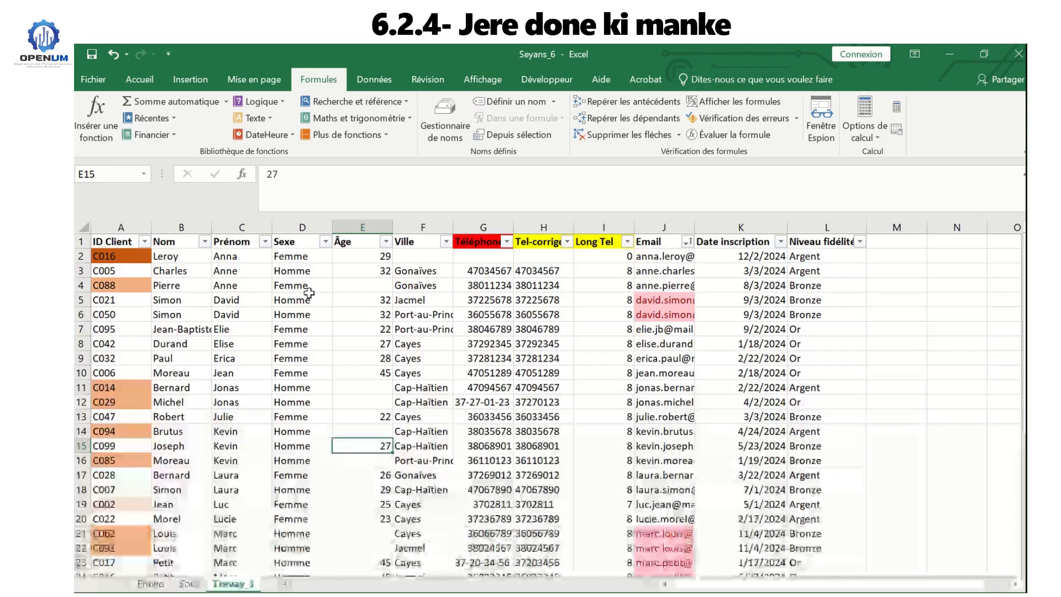
pyautogui.click(309, 386)
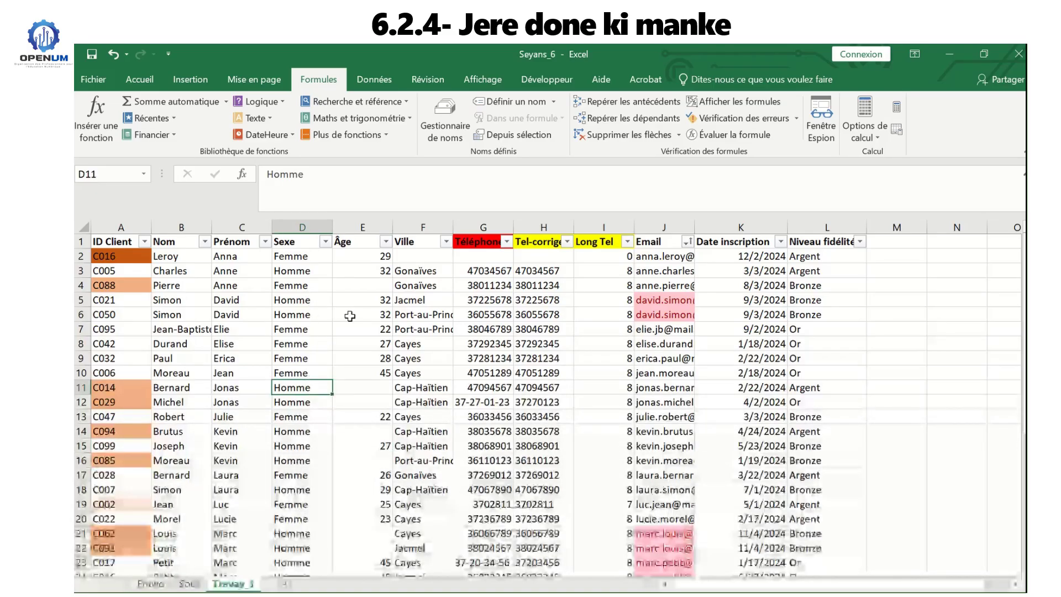
pyautogui.click(367, 331)
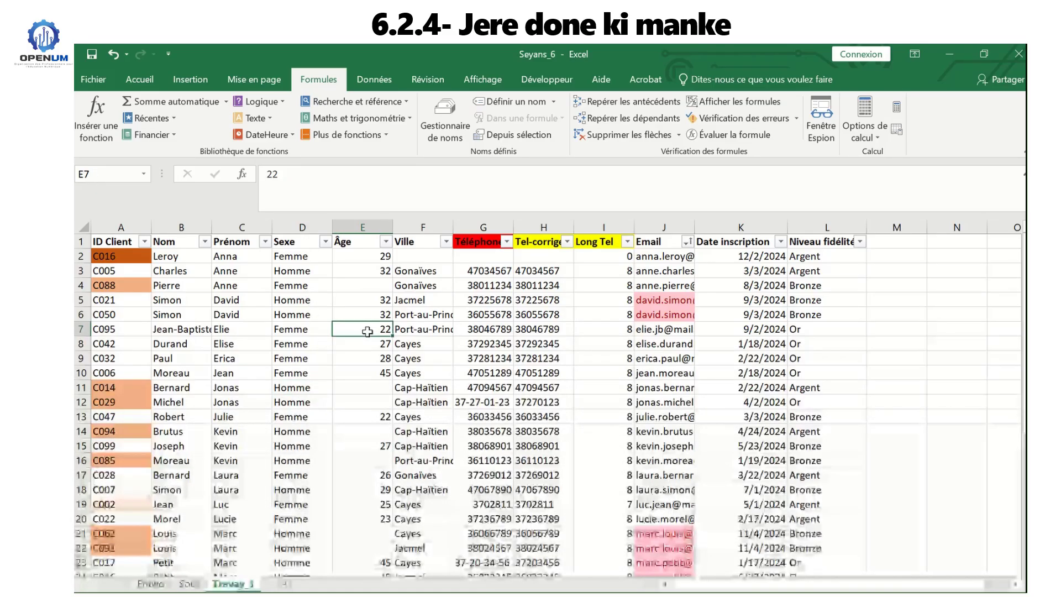
pyautogui.click(376, 244)
pyautogui.click(385, 241)
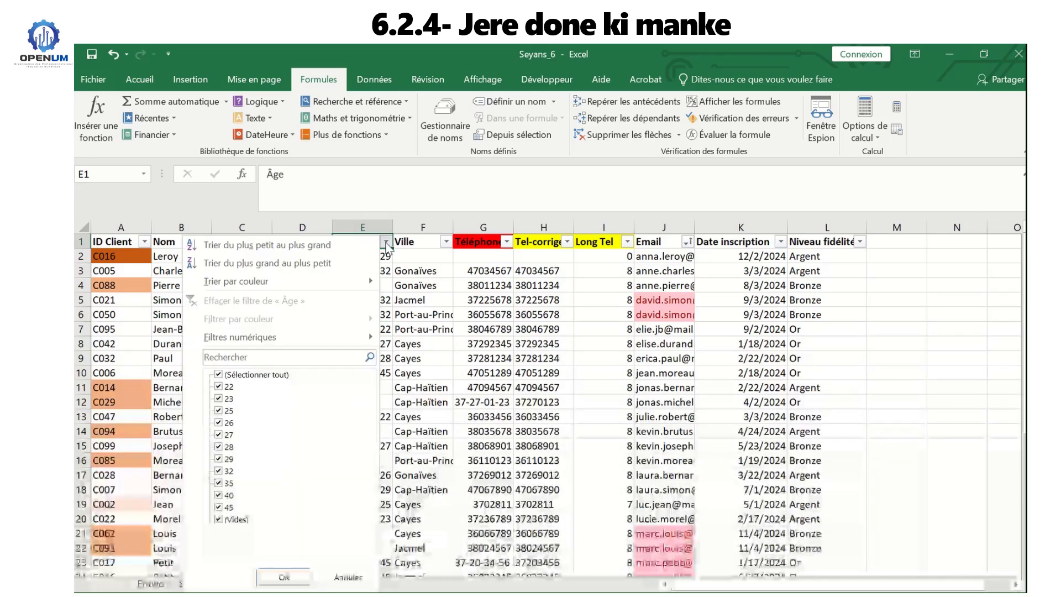
pyautogui.click(276, 376)
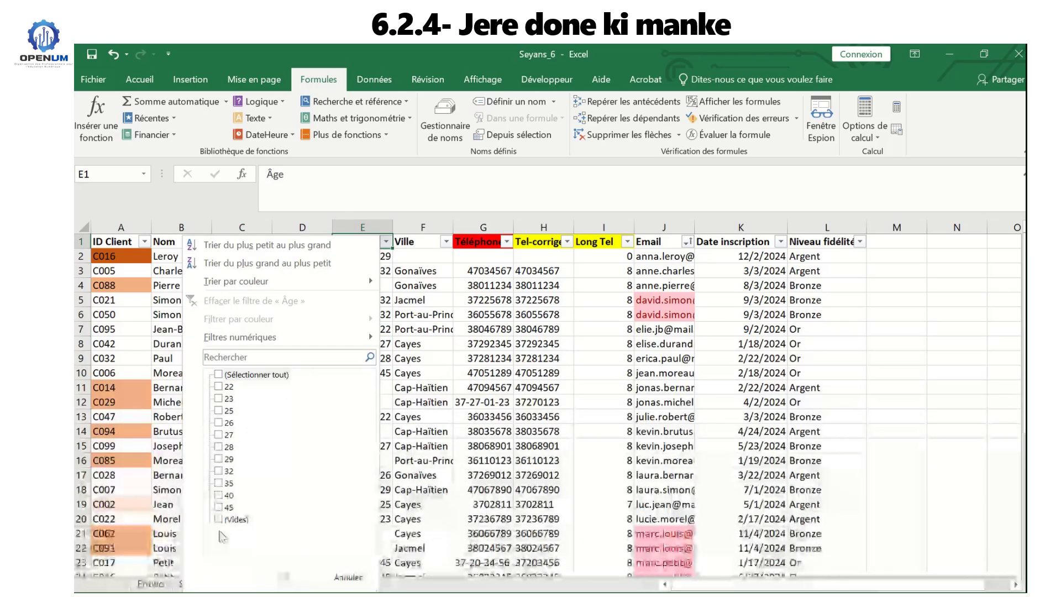
pyautogui.click(218, 519)
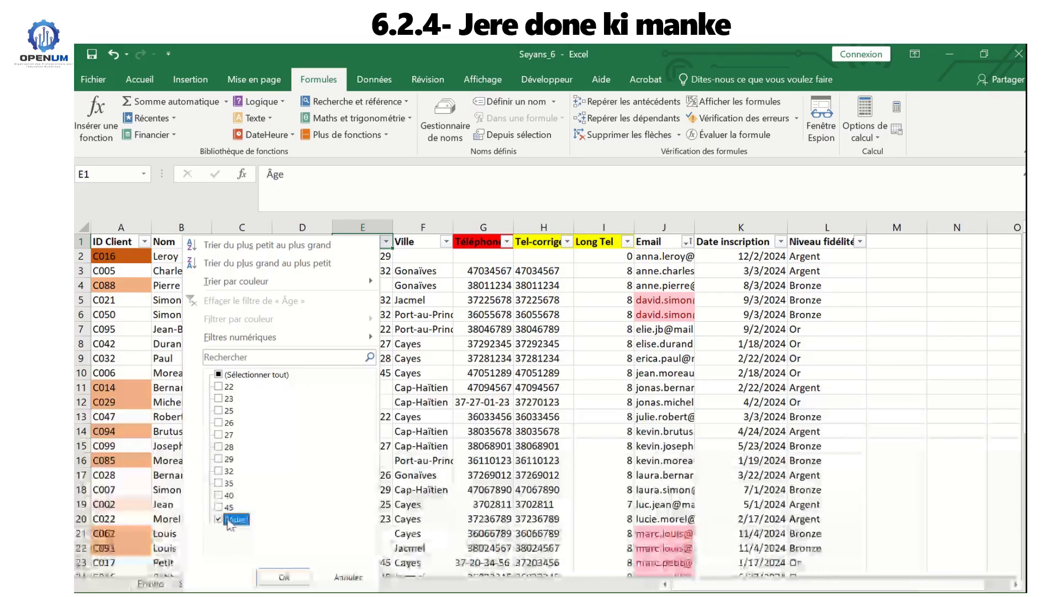
pyautogui.click(283, 575)
pyautogui.click(399, 529)
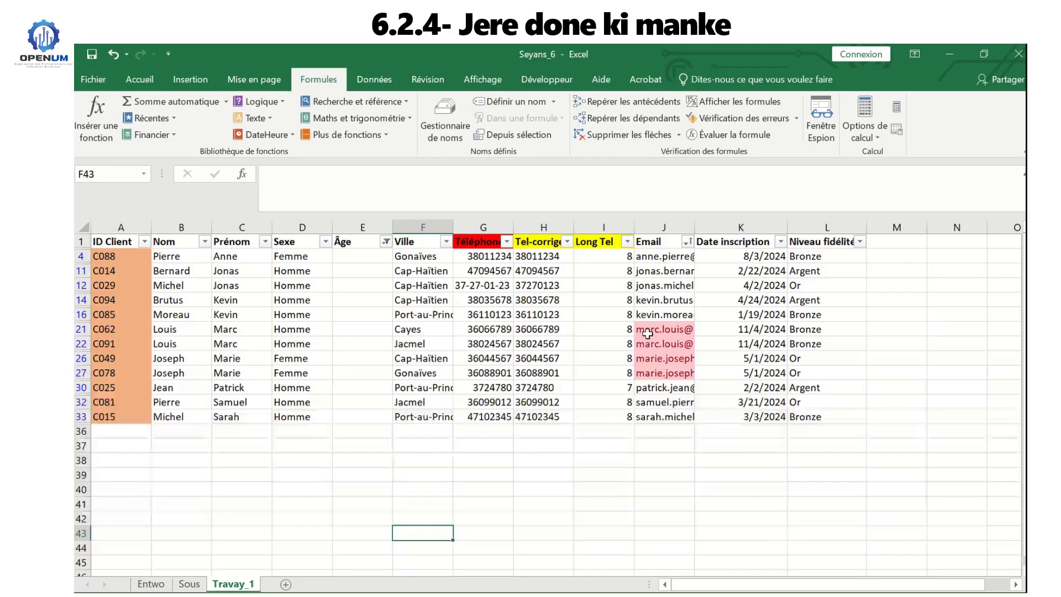
# - Include all values in the Âge filter to show every client row
pyautogui.click(360, 259)
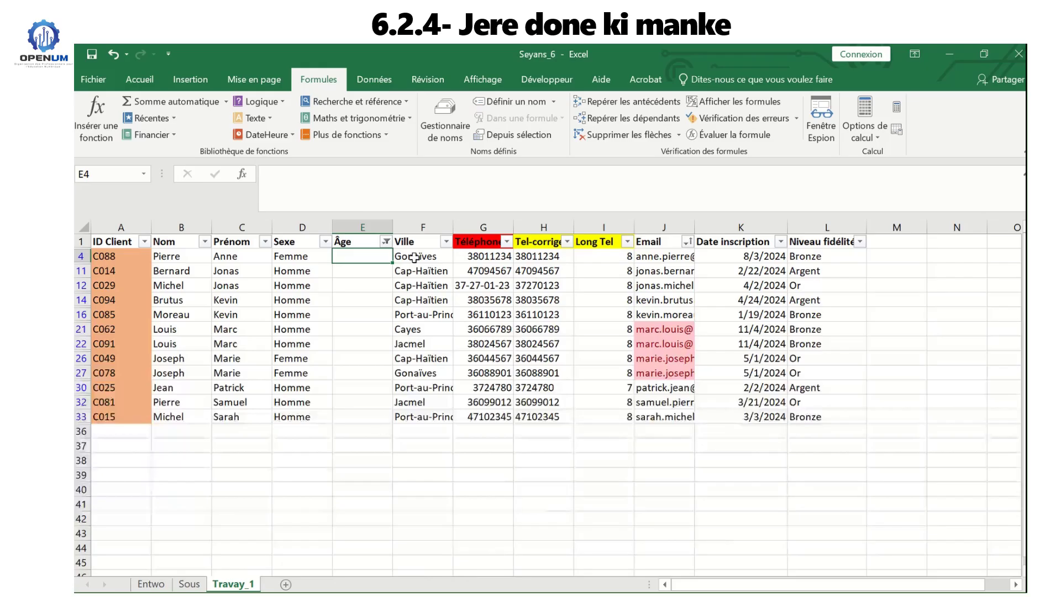
pyautogui.click(386, 242)
pyautogui.click(250, 374)
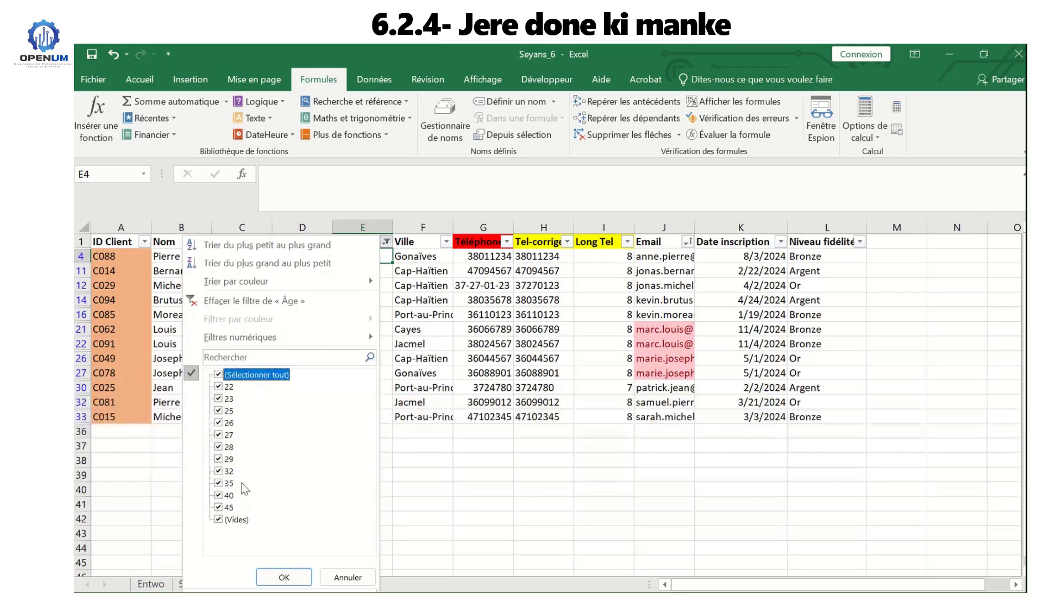
pyautogui.click(284, 577)
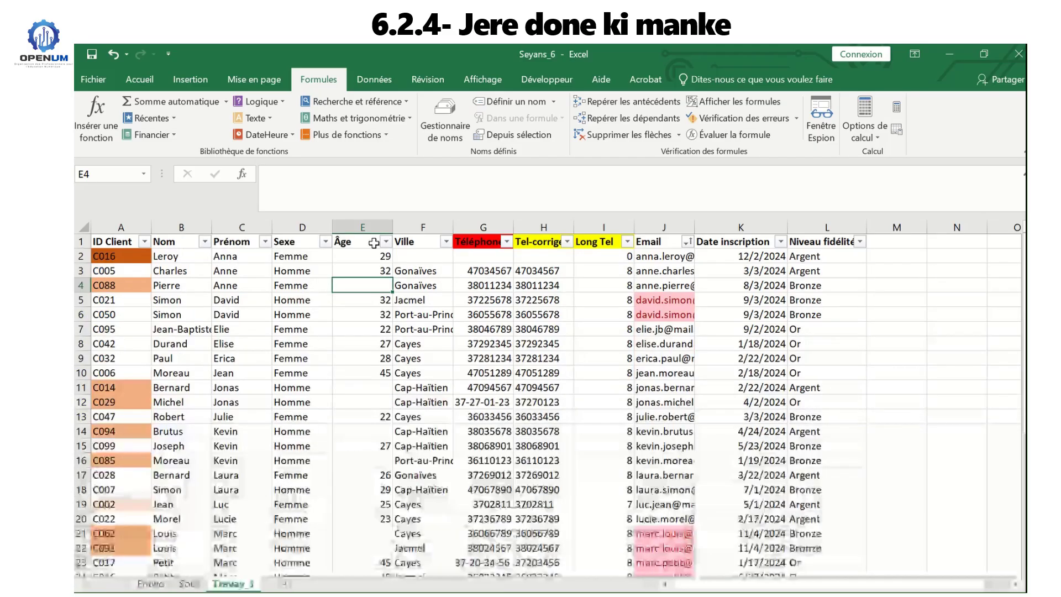
# - Enter the labels Moyenne in cell M3 and Médianne in cell M4, beside the client table
pyautogui.click(898, 271)
pyautogui.click(942, 270)
pyautogui.click(900, 271)
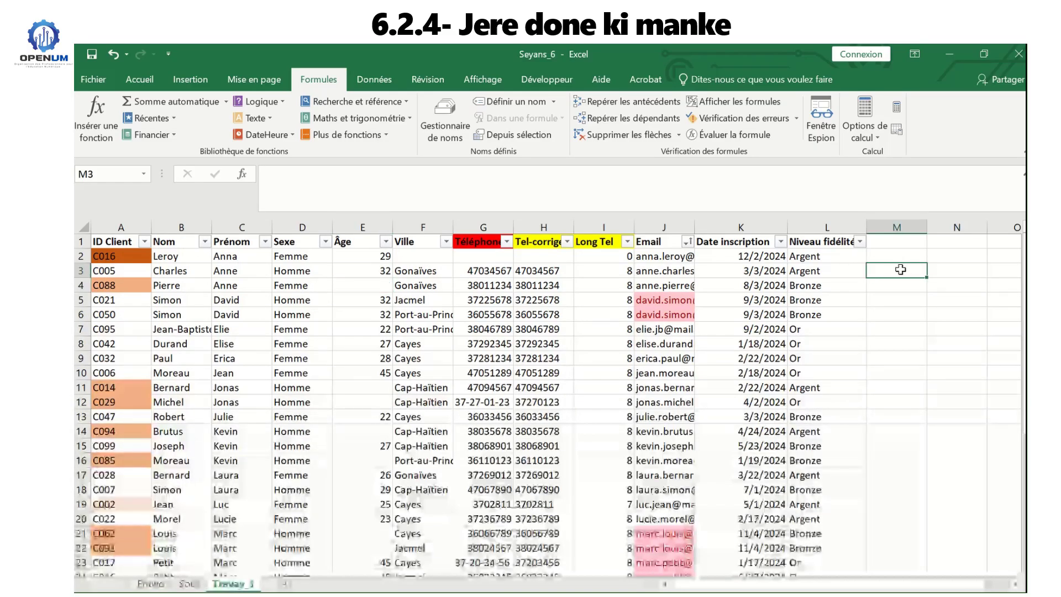
pyautogui.write('Moyenne')
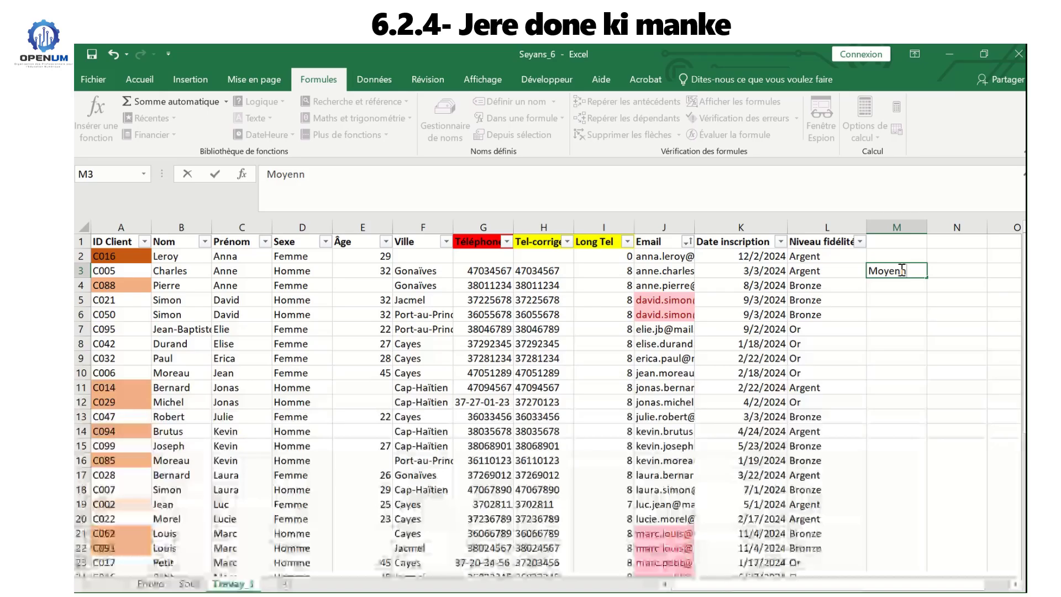
pyautogui.click(913, 287)
pyautogui.write('M')
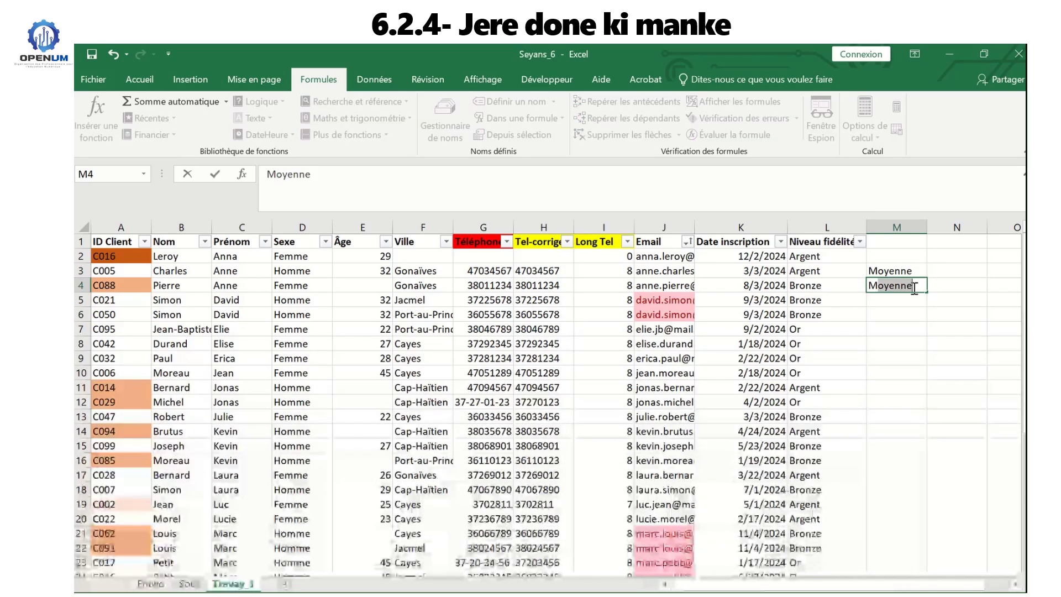
pyautogui.write('édianne')
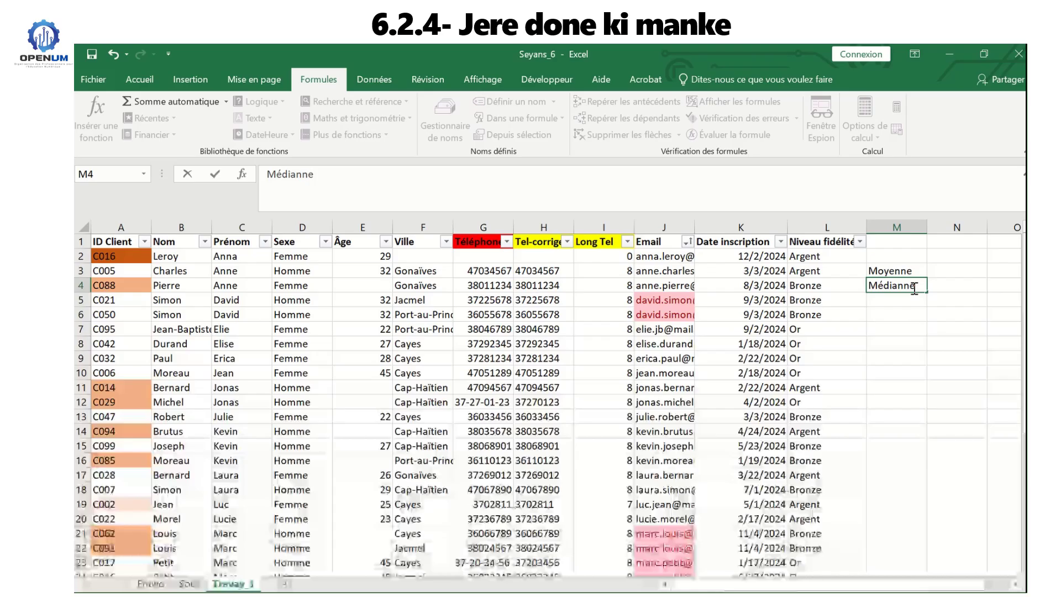
# - Calculate the average client age in cell N3 with the statistical function MOYENNE over E2:E35
pyautogui.click(952, 287)
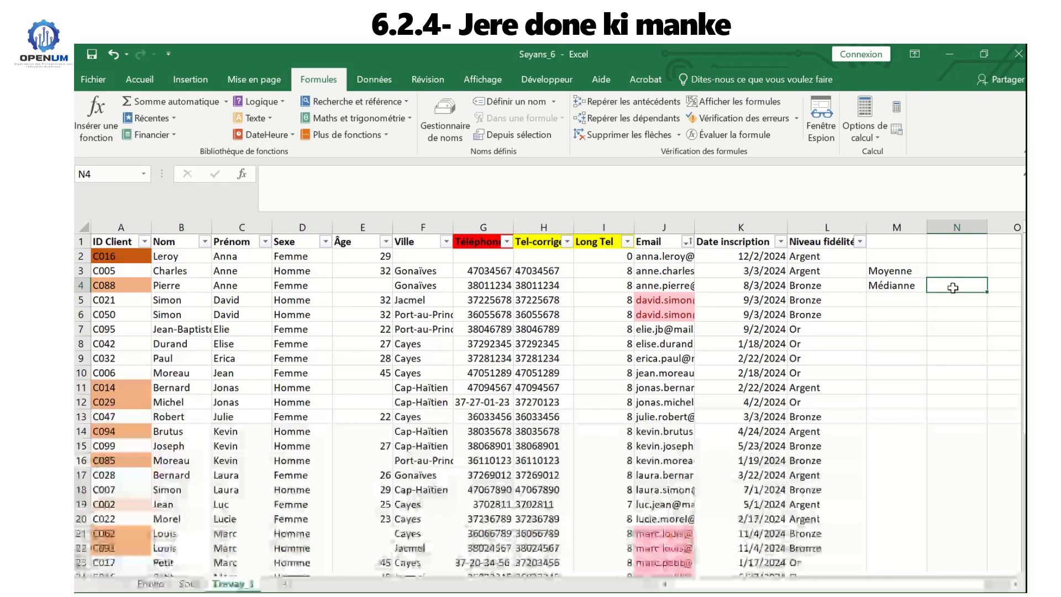
pyautogui.click(940, 269)
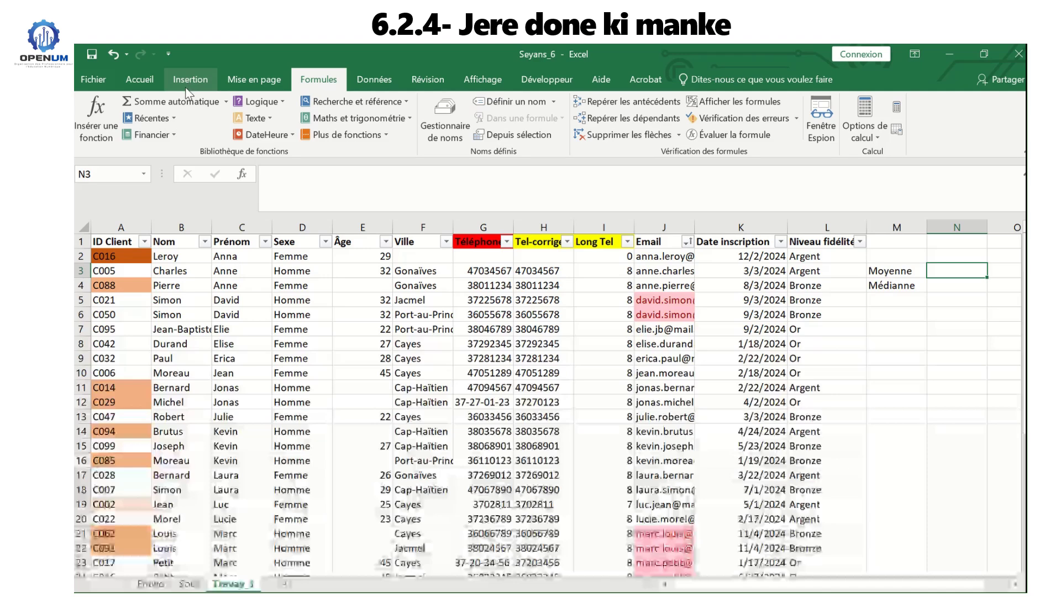
pyautogui.click(93, 129)
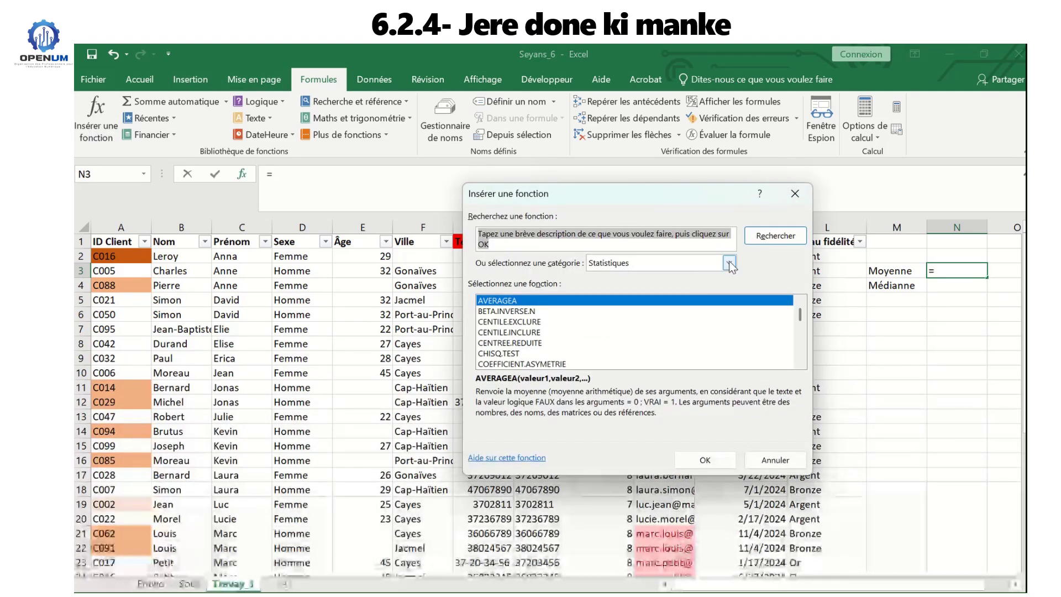
pyautogui.moveTo(798, 314); pyautogui.dragTo(794, 341)
pyautogui.click(799, 302)
pyautogui.click(799, 303)
pyautogui.click(799, 302)
pyautogui.click(799, 302)
pyautogui.click(799, 302)
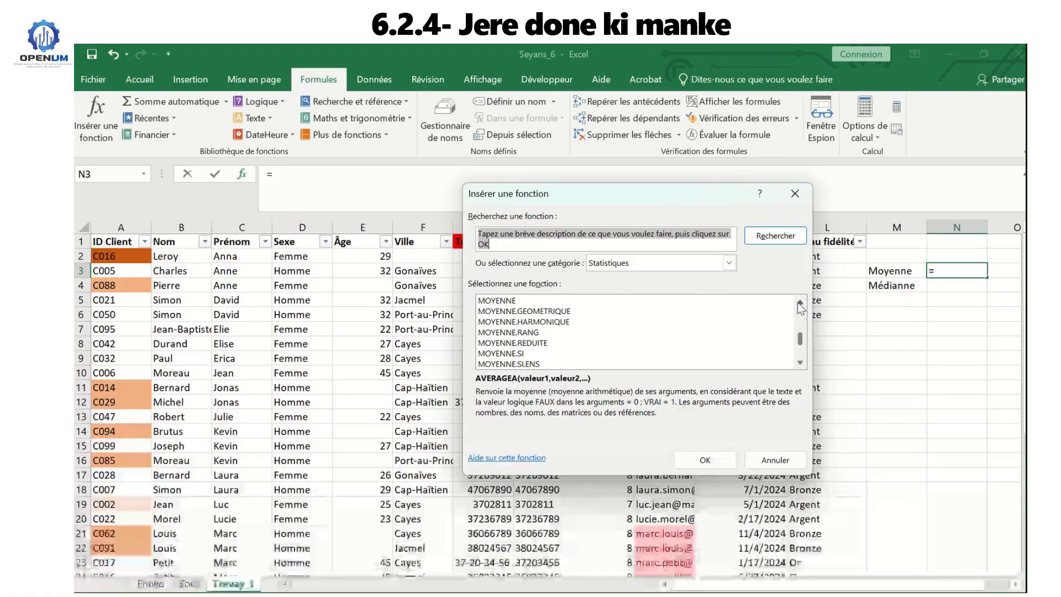
pyautogui.click(538, 300)
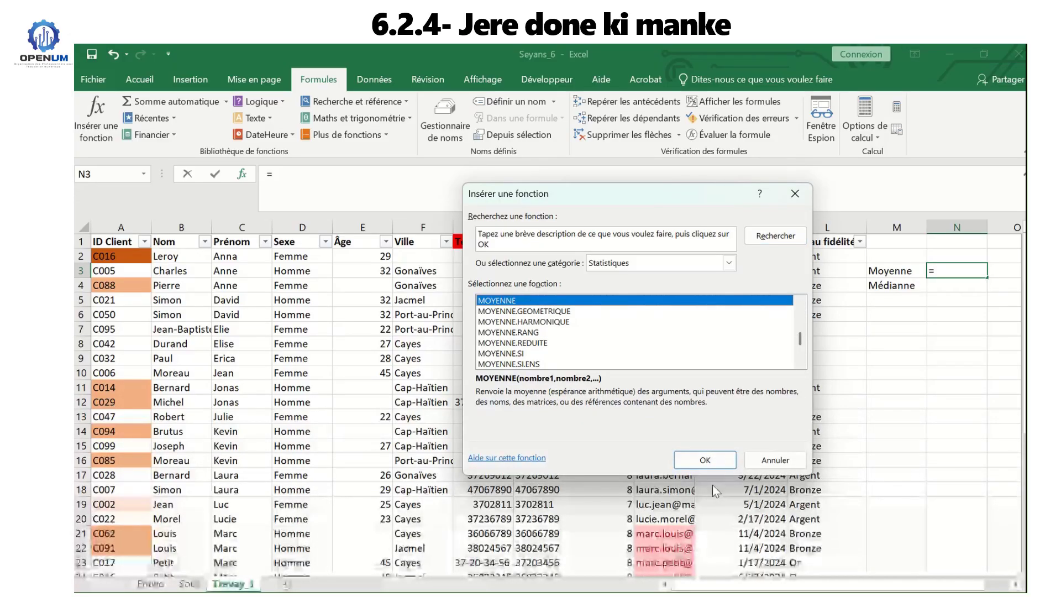
pyautogui.click(703, 462)
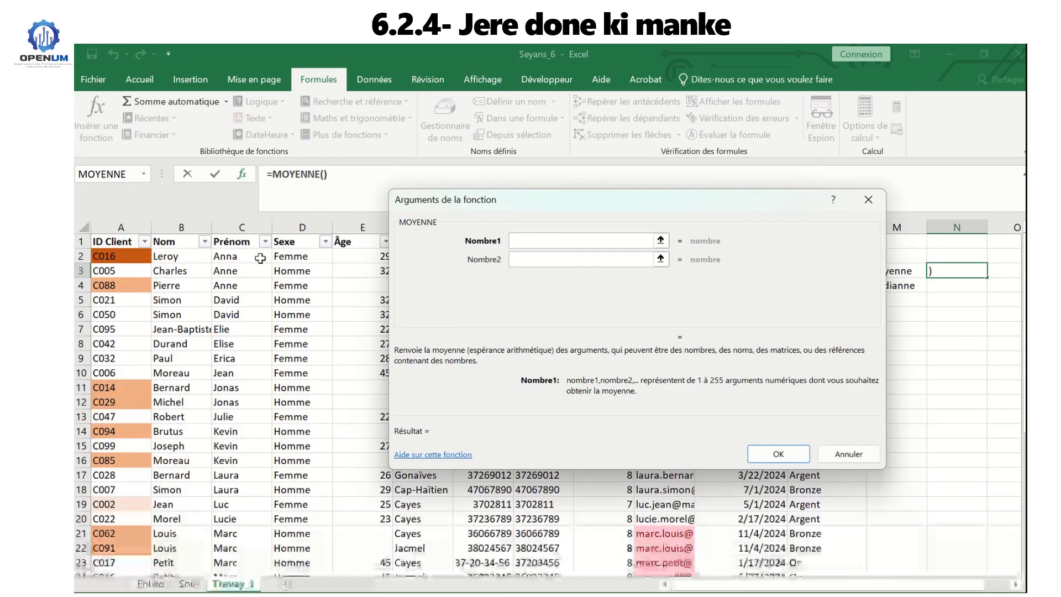
pyautogui.moveTo(360, 256); pyautogui.dragTo(378, 520)
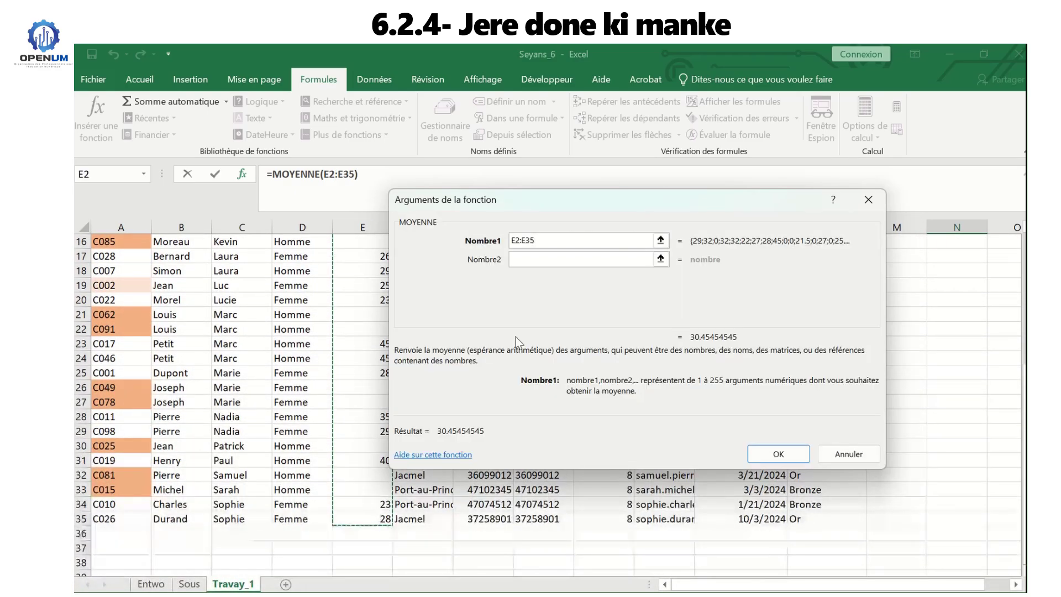
pyautogui.click(777, 452)
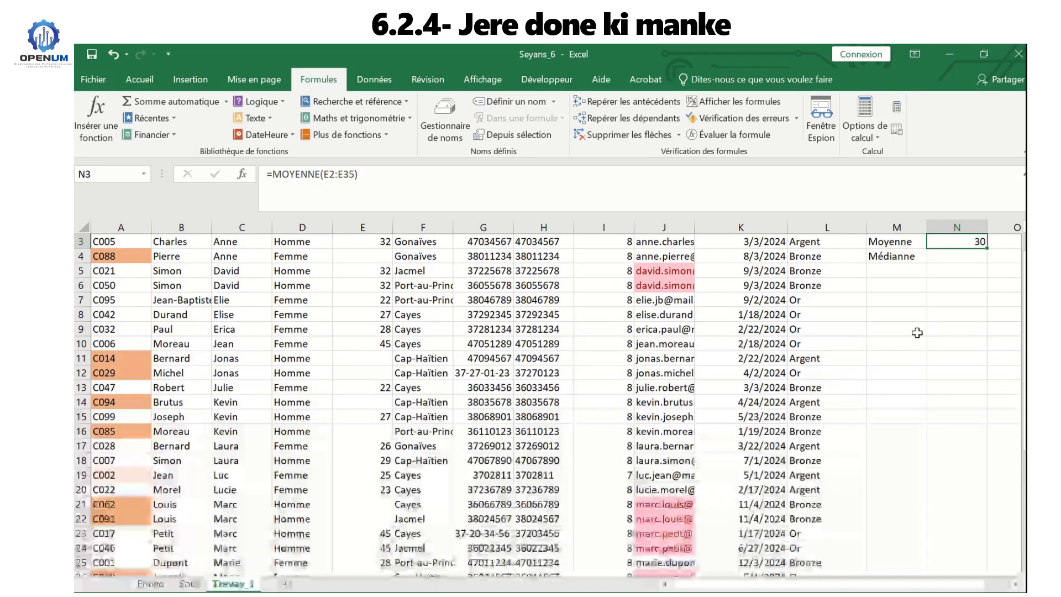
# - Calculate the median client age in cell N4 with the statistical function MEDIANE over E2:E35
pyautogui.click(953, 254)
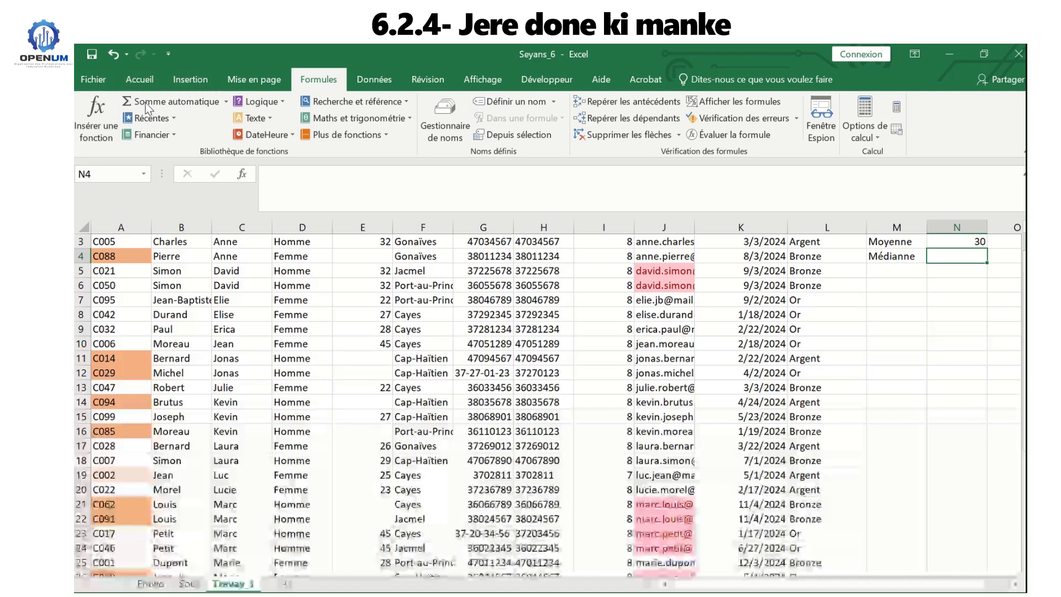
pyautogui.click(97, 117)
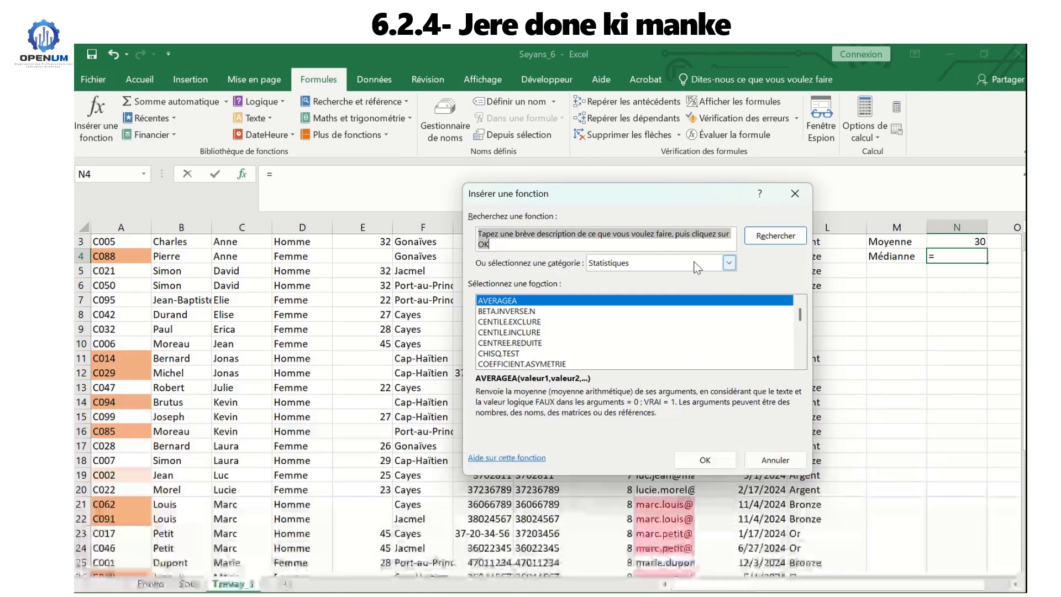
pyautogui.moveTo(800, 314); pyautogui.dragTo(800, 337)
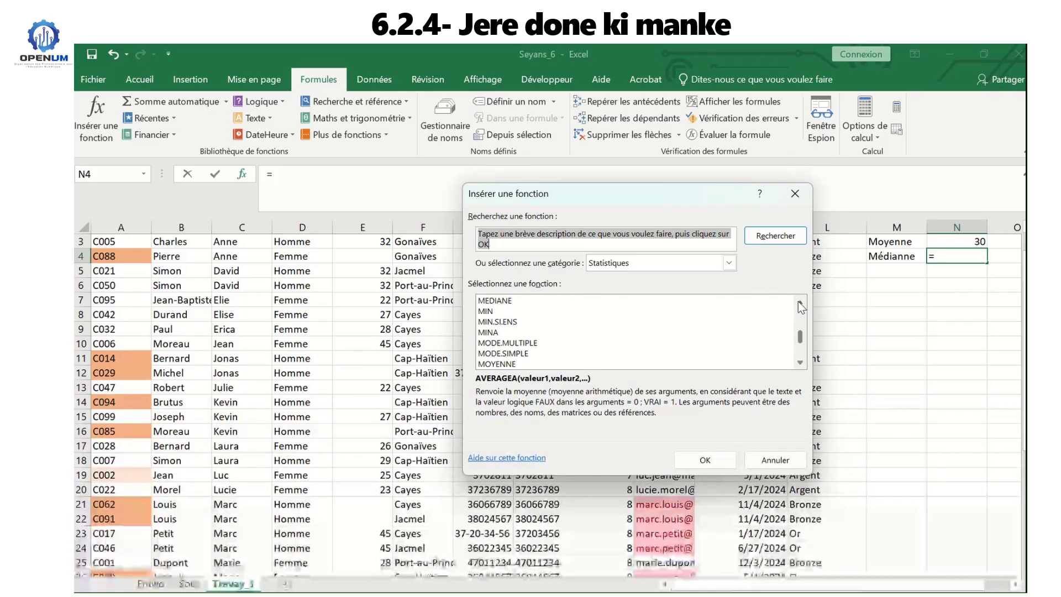
pyautogui.click(579, 300)
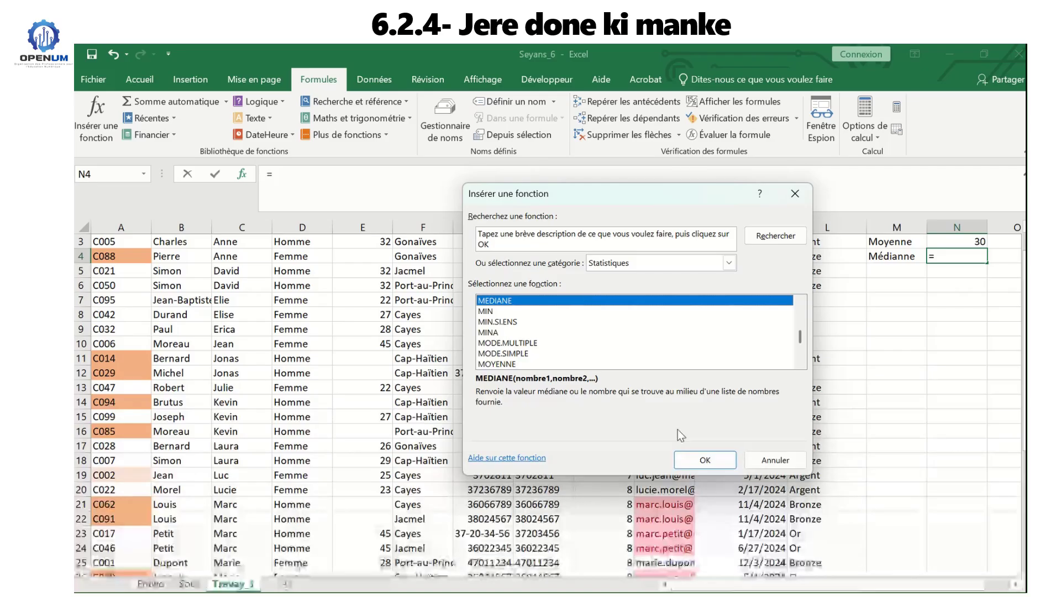
pyautogui.click(705, 459)
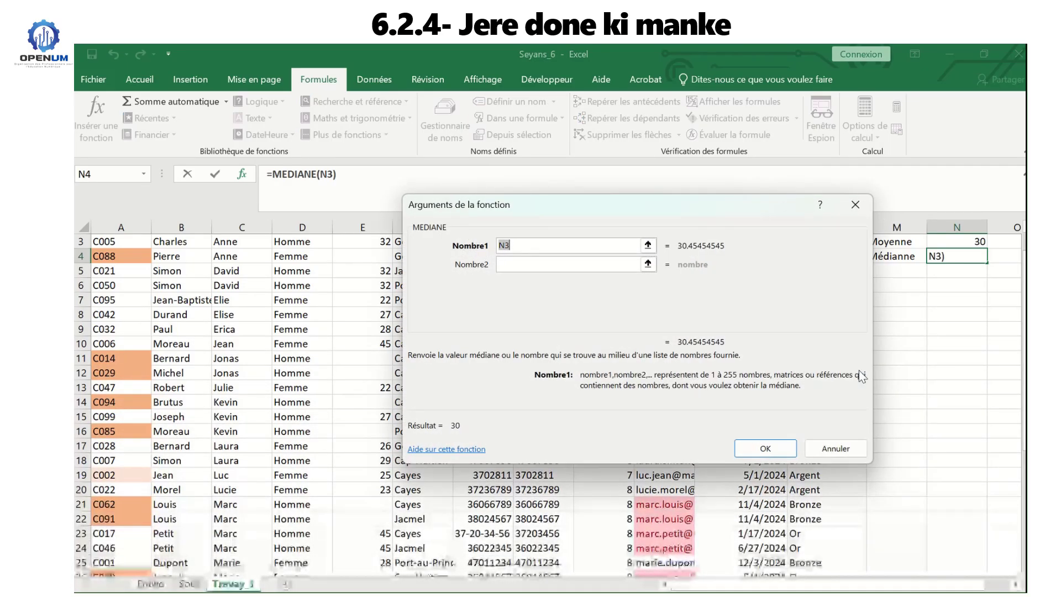
pyautogui.scroll(1, 484, 318)
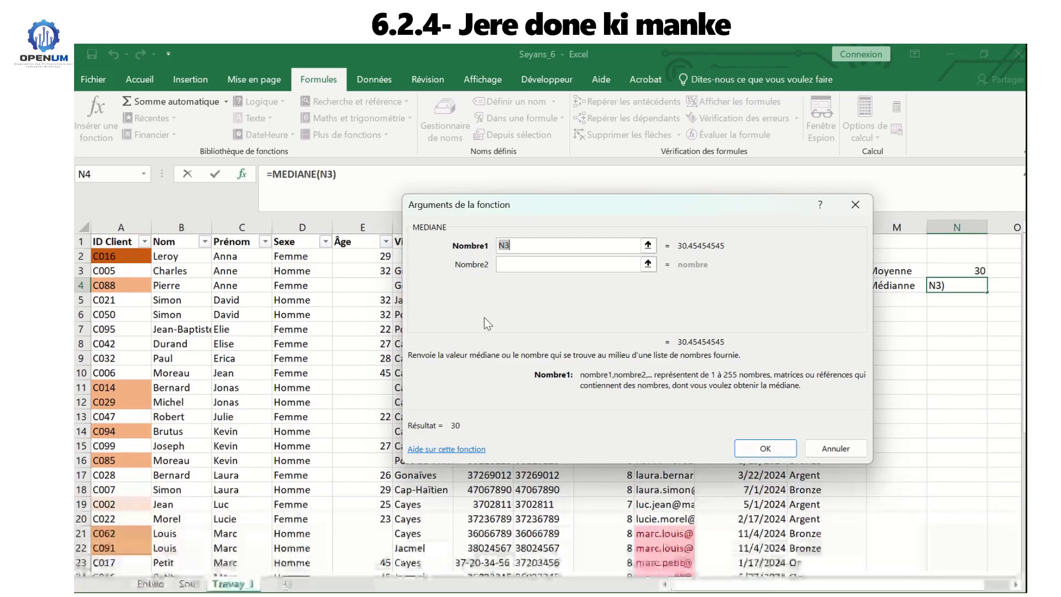
pyautogui.moveTo(368, 257); pyautogui.dragTo(369, 535)
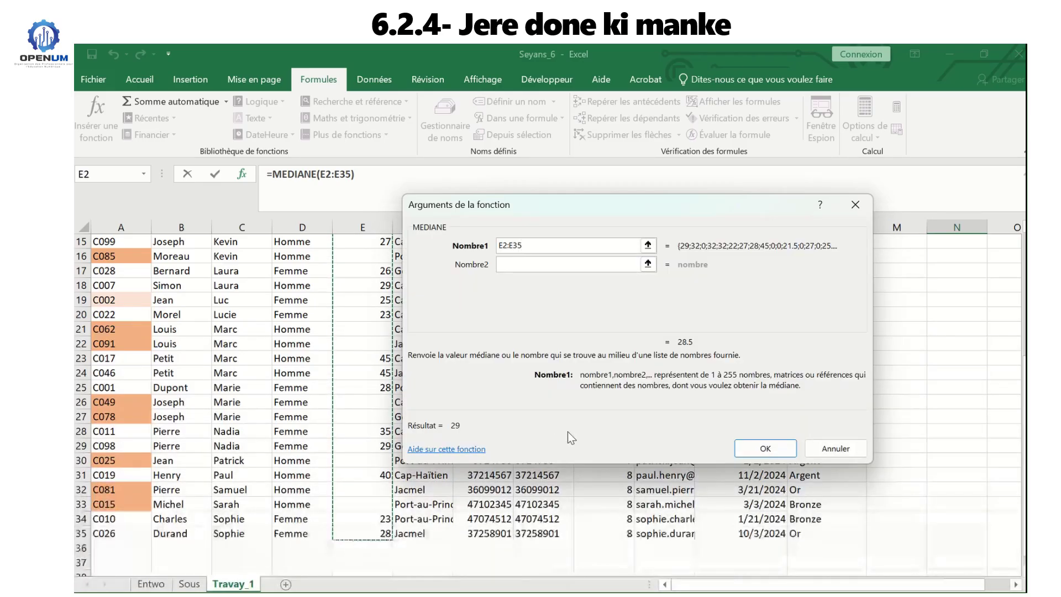
pyautogui.click(766, 448)
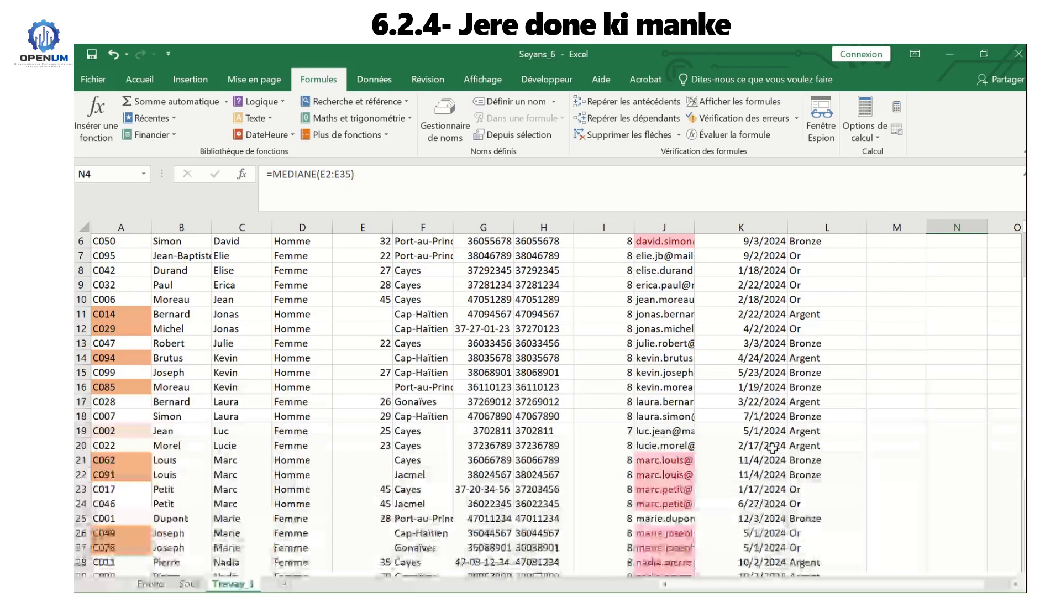
pyautogui.scroll(1, 936, 294)
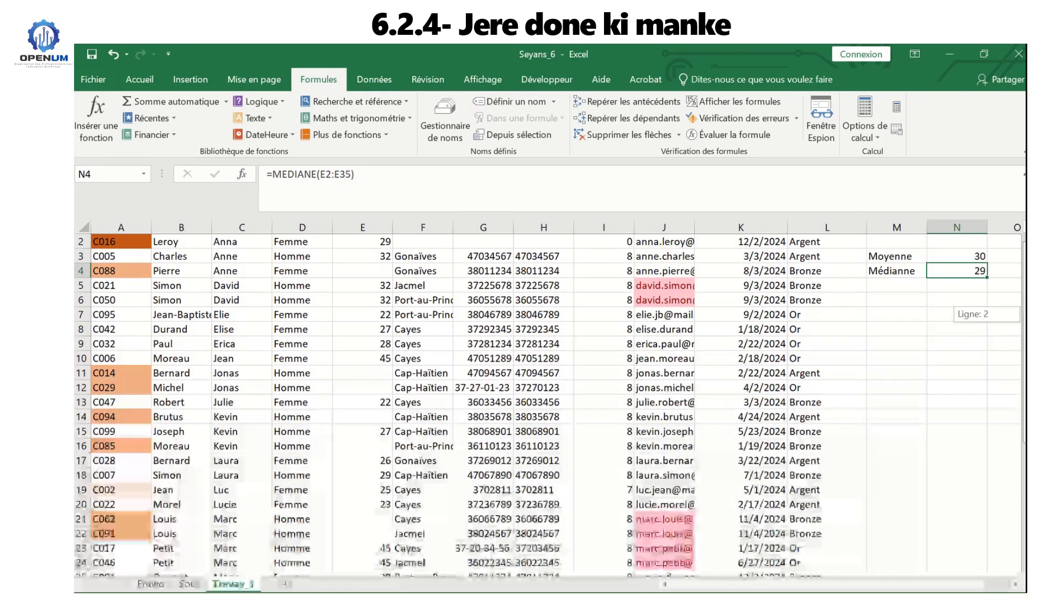